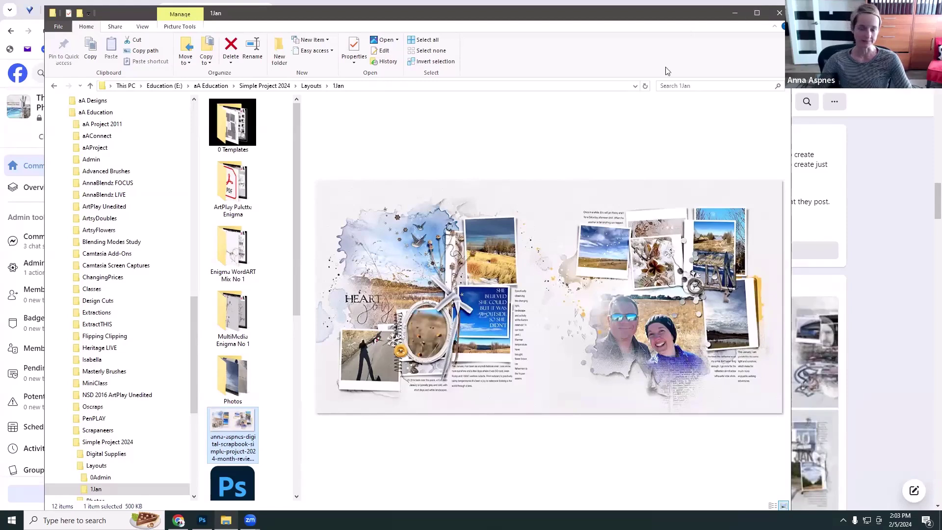
Step: Reposition the 1Jan folder window and widen its file list beside the layout preview
{"action": "left_click_drag", "start_coordinate": [293, 20], "coordinate": [285, 14]}
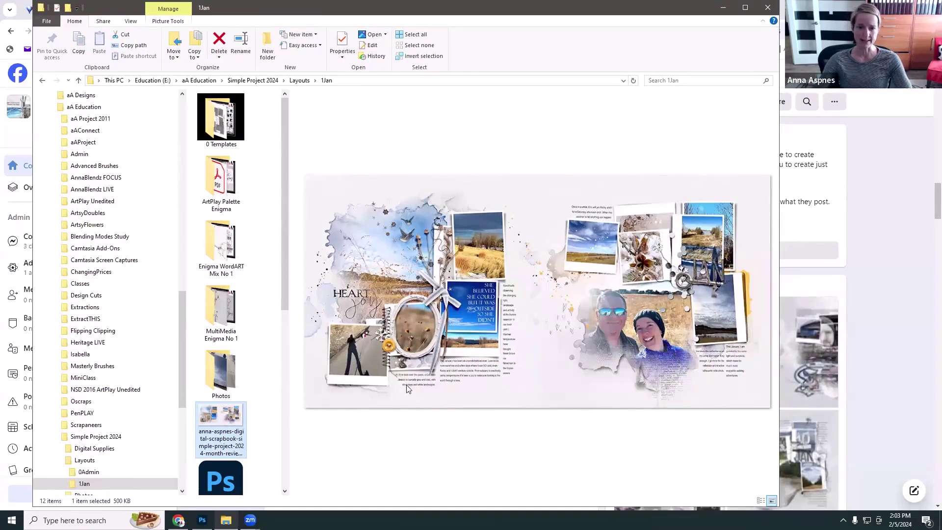
{"action": "left_click_drag", "start_coordinate": [290, 294], "coordinate": [346, 294]}
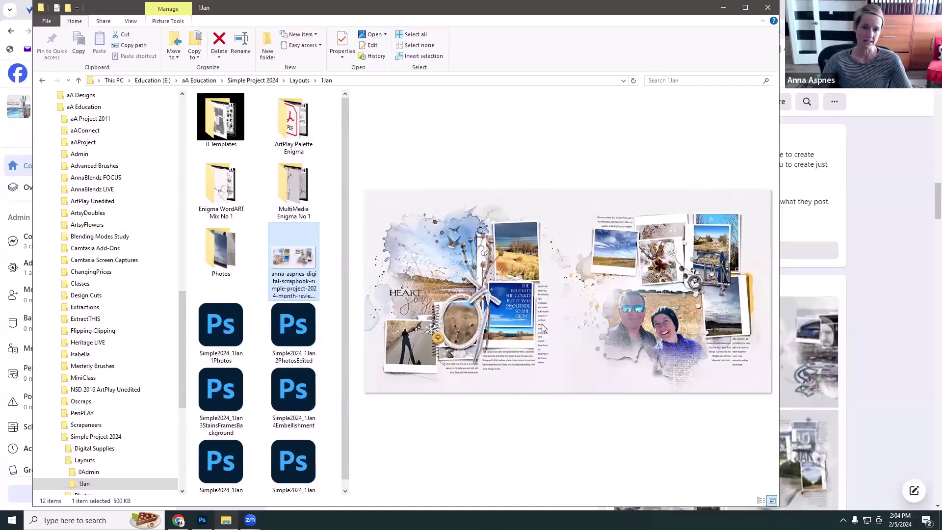
Step: Switch to Chrome and open the MonthReview Template Album No 8 product page from the designer's Oscraps store listing
{"action": "mouse_move", "coordinate": [179, 521]}
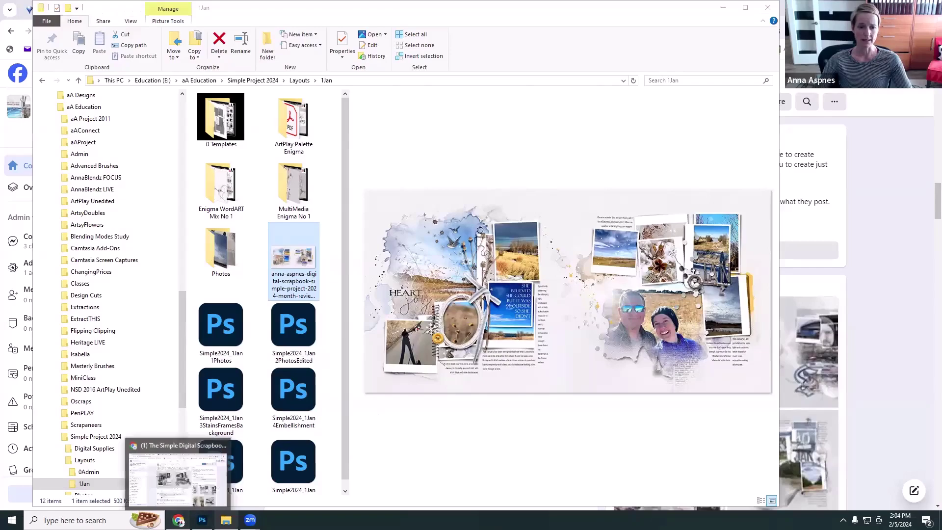
{"action": "left_click", "coordinate": [176, 473]}
{"action": "left_click", "coordinate": [310, 10]}
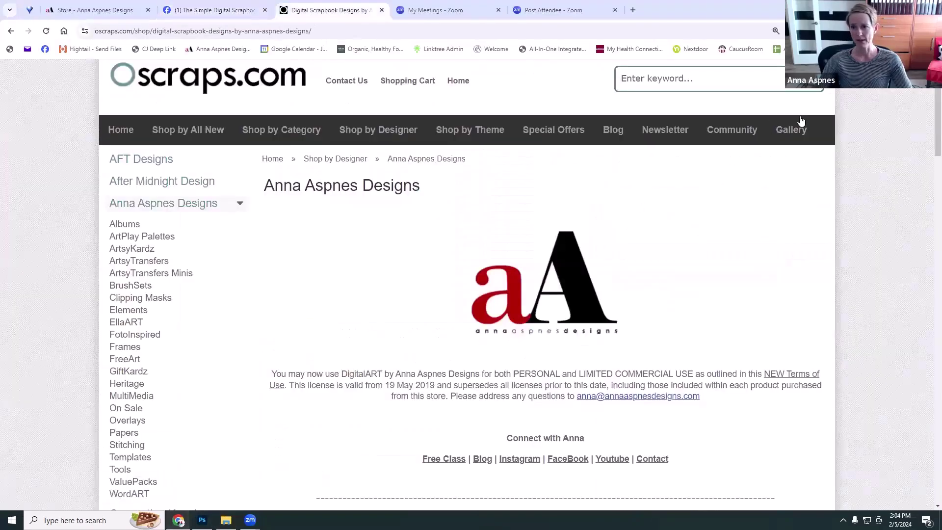
{"action": "scroll", "coordinate": [929, 236], "scroll_direction": "down", "scroll_amount": 10}
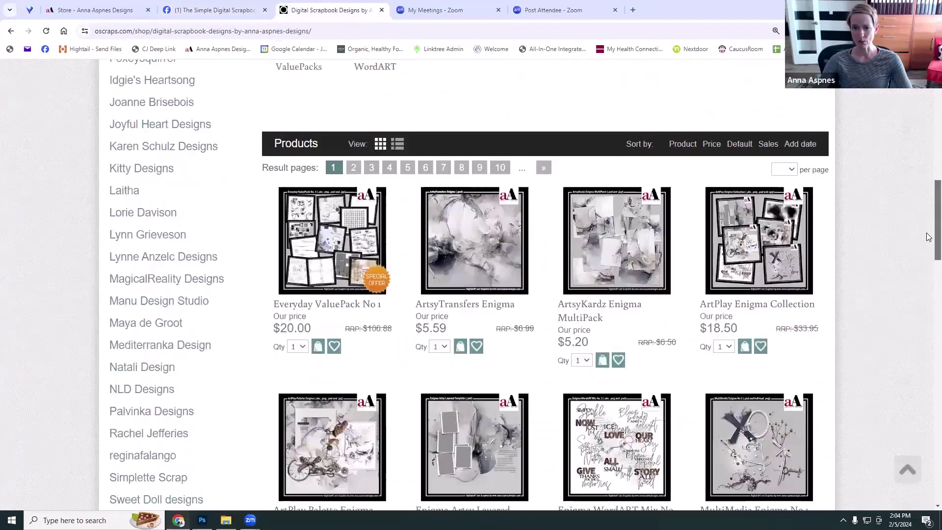
{"action": "scroll", "coordinate": [929, 236], "scroll_direction": "down", "scroll_amount": 7}
{"action": "left_click", "coordinate": [741, 332]}
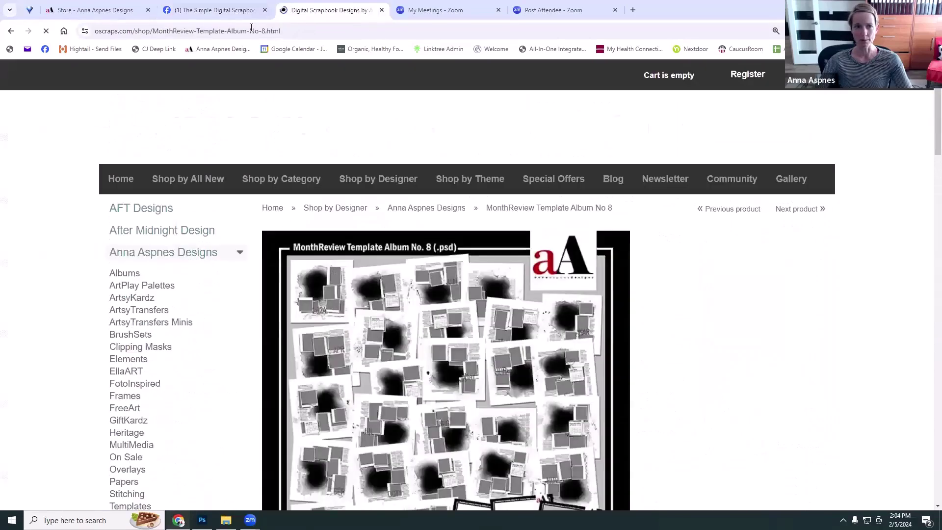
Step: Copy the web address of the MonthReview Template Album No 8 product page
{"action": "left_click", "coordinate": [252, 30]}
{"action": "right_click", "coordinate": [251, 31]}
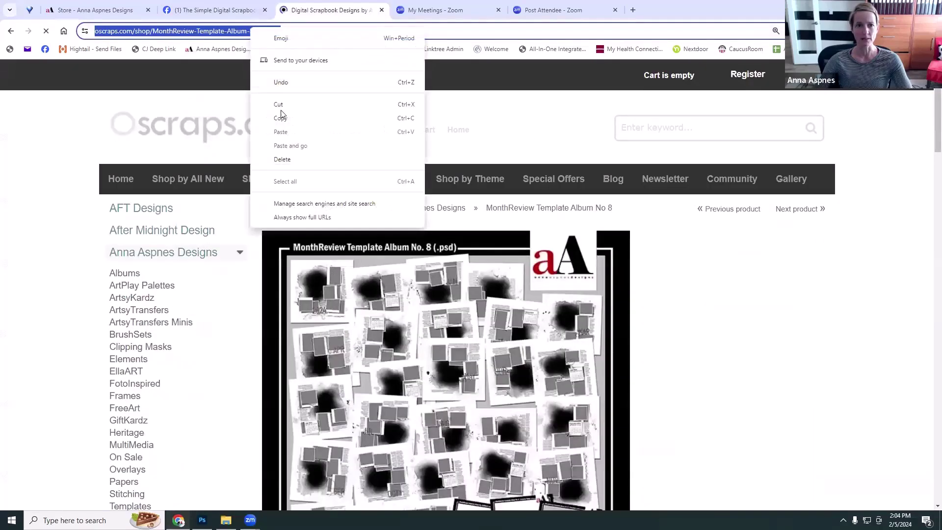
{"action": "left_click", "coordinate": [281, 118]}
{"action": "left_click", "coordinate": [390, 434]}
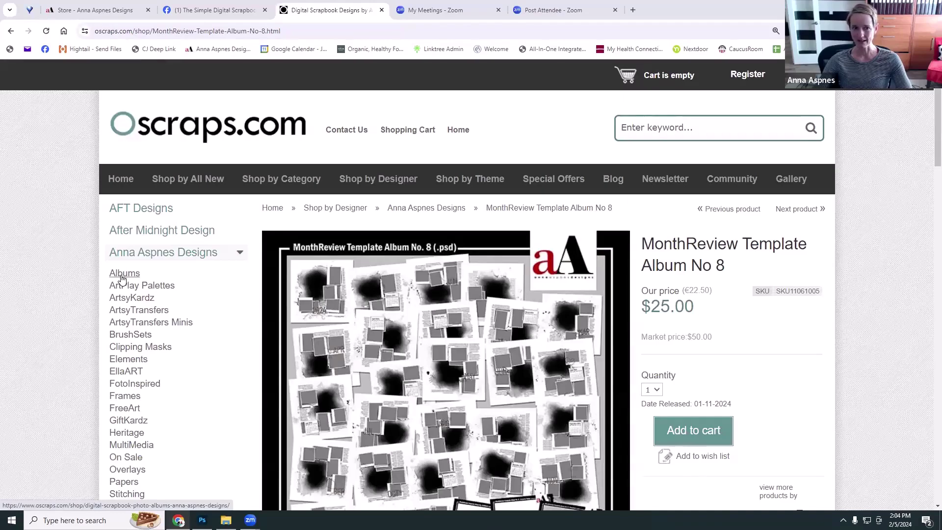
Step: Browse the template albums listed in the designer's Albums category
{"action": "scroll", "coordinate": [443, 309], "scroll_direction": "down", "scroll_amount": 9}
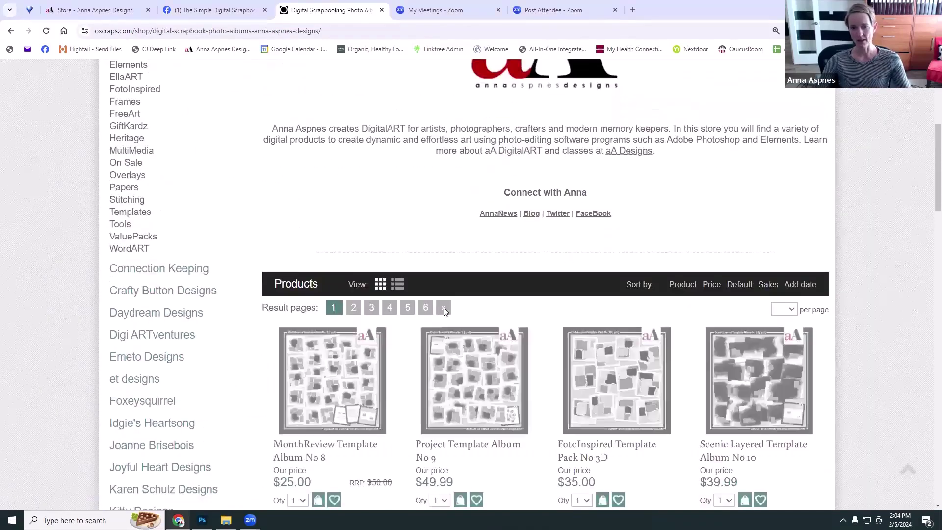
{"action": "scroll", "coordinate": [443, 309], "scroll_direction": "down", "scroll_amount": 5}
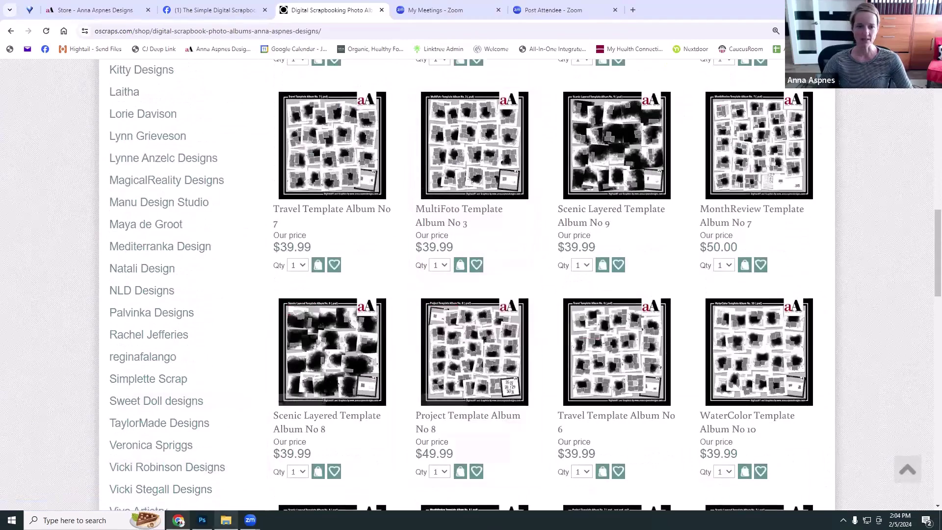
Step: Switch to File Explorer, open the 0 Templates folder and widen its file list
{"action": "left_click", "coordinate": [225, 520]}
{"action": "double_click", "coordinate": [220, 133]}
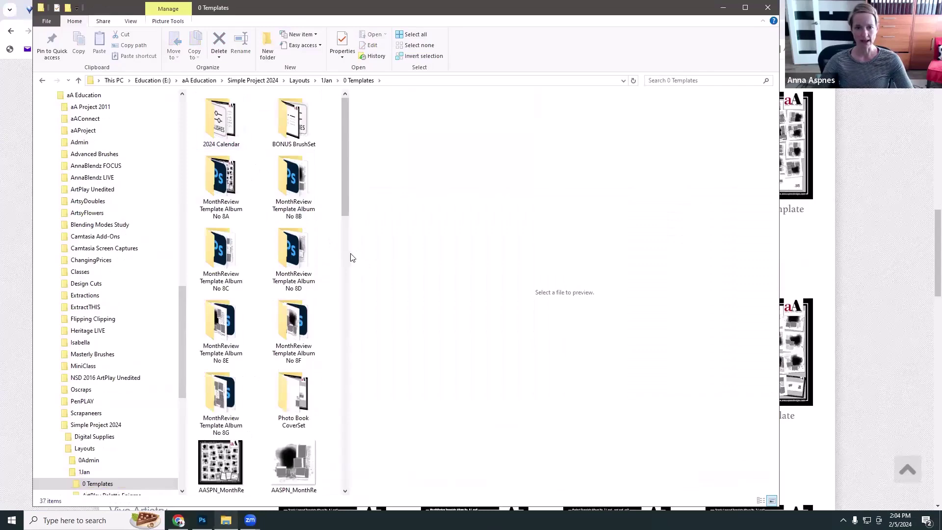
{"action": "left_click_drag", "start_coordinate": [357, 256], "coordinate": [608, 225]}
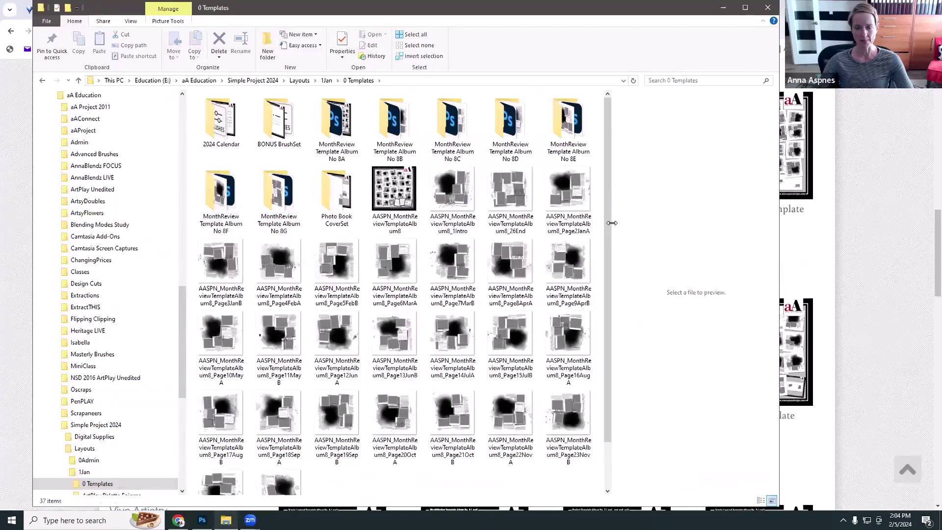
Step: Preview the album's Intro, End, January A, February A, February B and March A template pages
{"action": "left_click", "coordinate": [450, 189]}
{"action": "left_click", "coordinate": [501, 210]}
{"action": "left_click", "coordinate": [568, 198]}
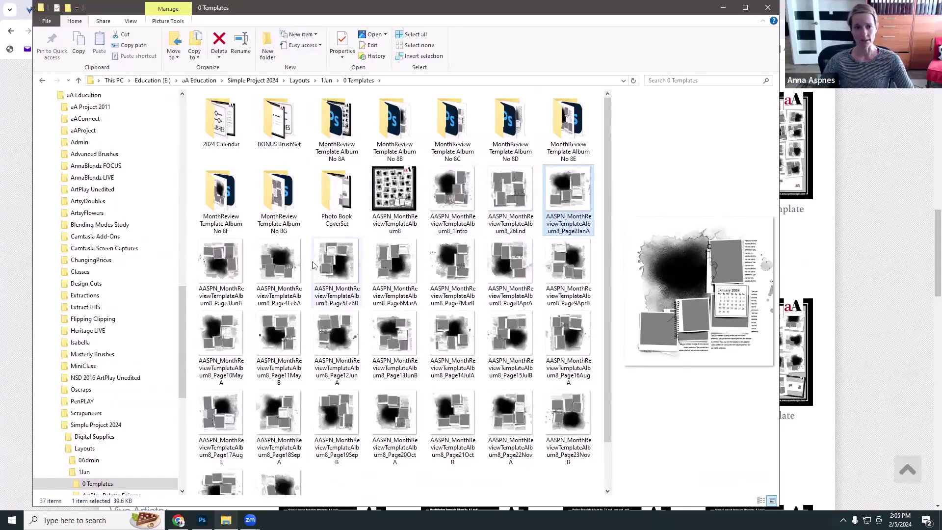
{"action": "left_click", "coordinate": [285, 271]}
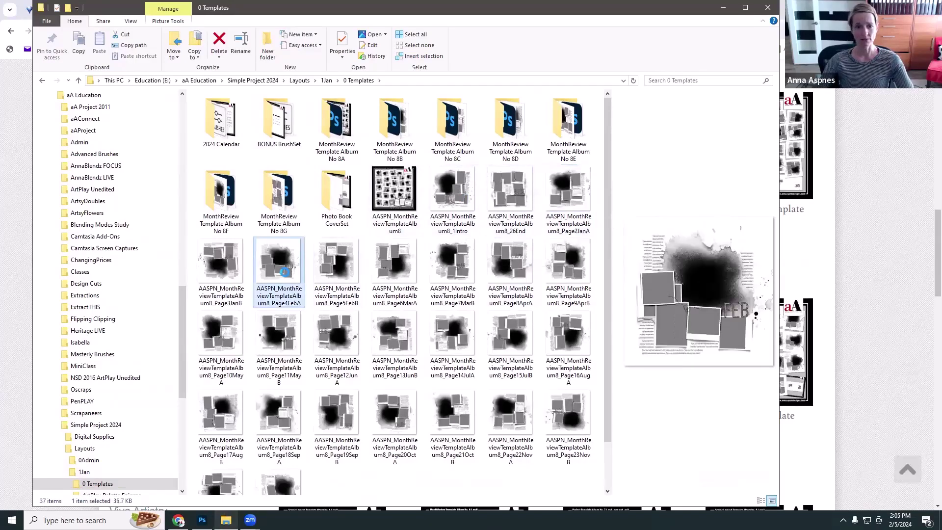
{"action": "left_click", "coordinate": [350, 280]}
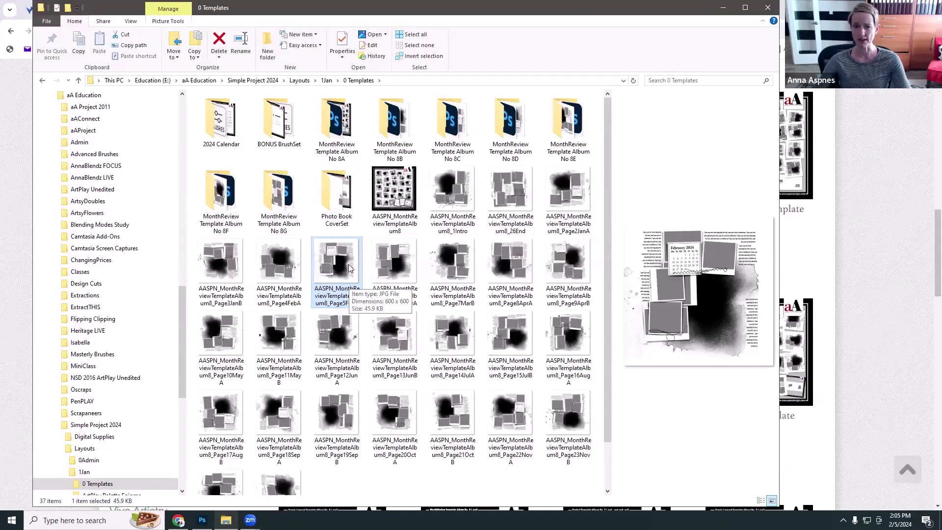
{"action": "left_click", "coordinate": [391, 274]}
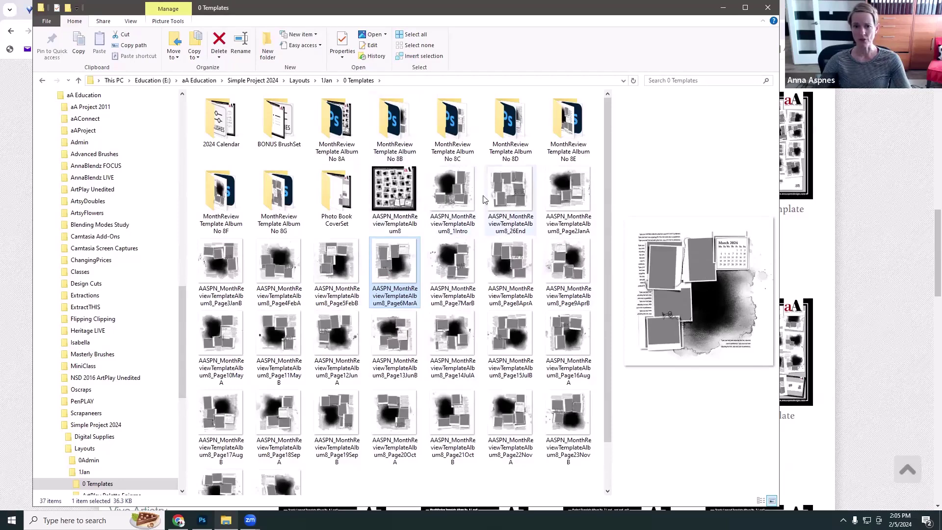
Step: Preview the Intro and End pages again, followed by the January A and January B template pages
{"action": "left_click", "coordinate": [461, 207]}
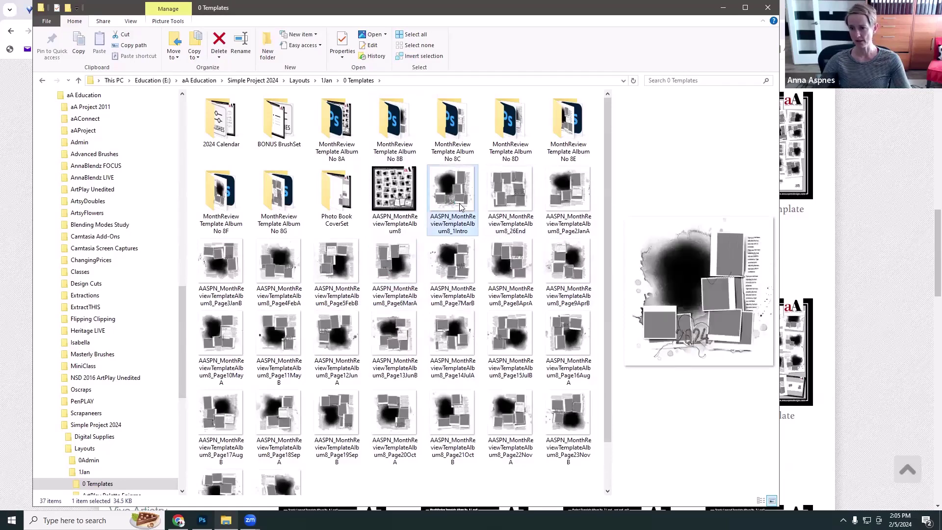
{"action": "left_click", "coordinate": [503, 209]}
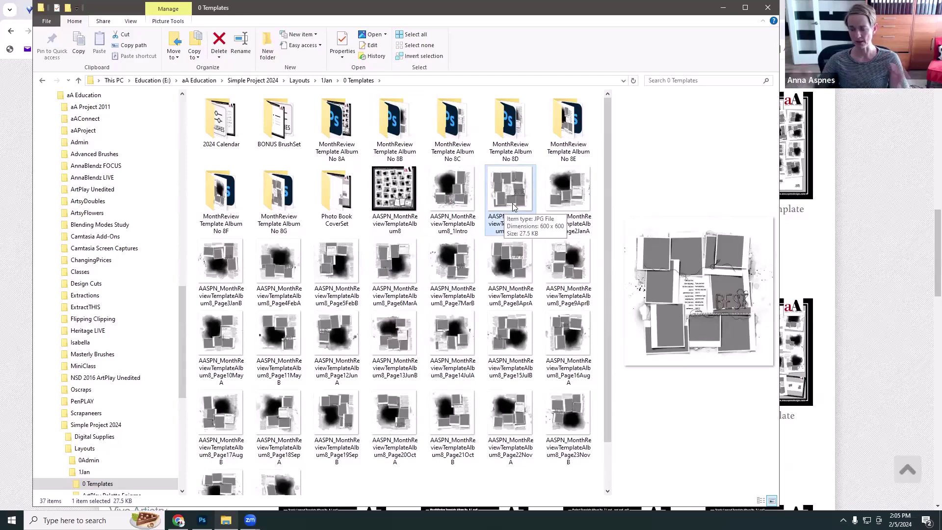
{"action": "left_click", "coordinate": [558, 196]}
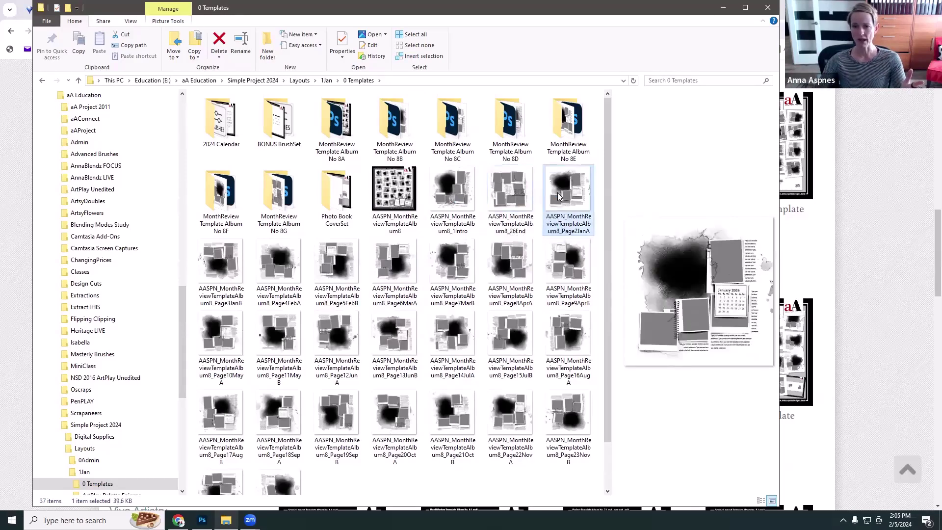
{"action": "left_click", "coordinate": [223, 277]}
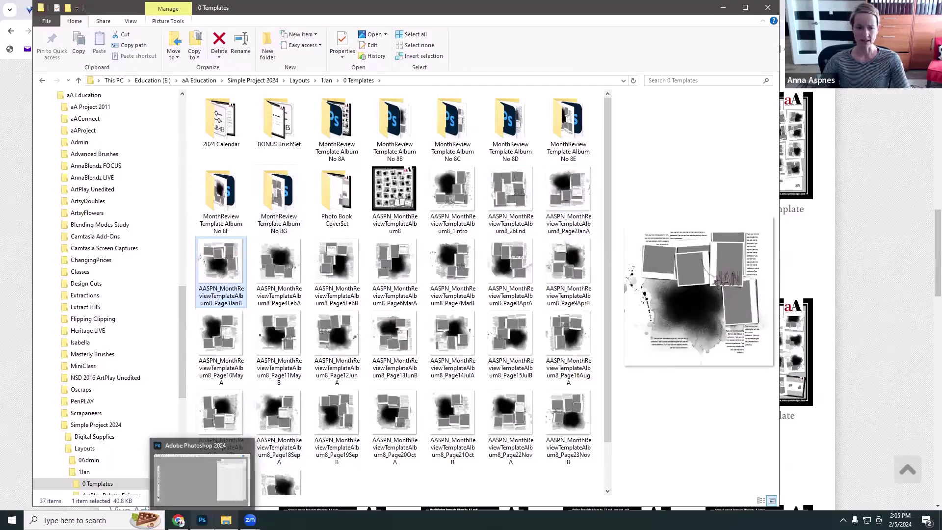
Step: Switch to Photoshop and create a new 24 x 12 inch document at 300 pixels/inch with a white background
{"action": "left_click", "coordinate": [200, 512]}
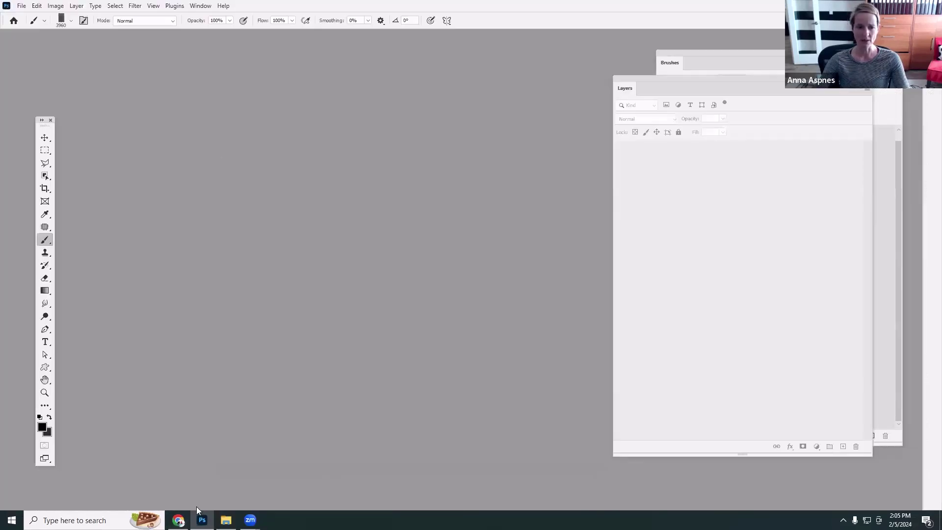
{"action": "left_click", "coordinate": [21, 6]}
{"action": "left_click", "coordinate": [30, 15]}
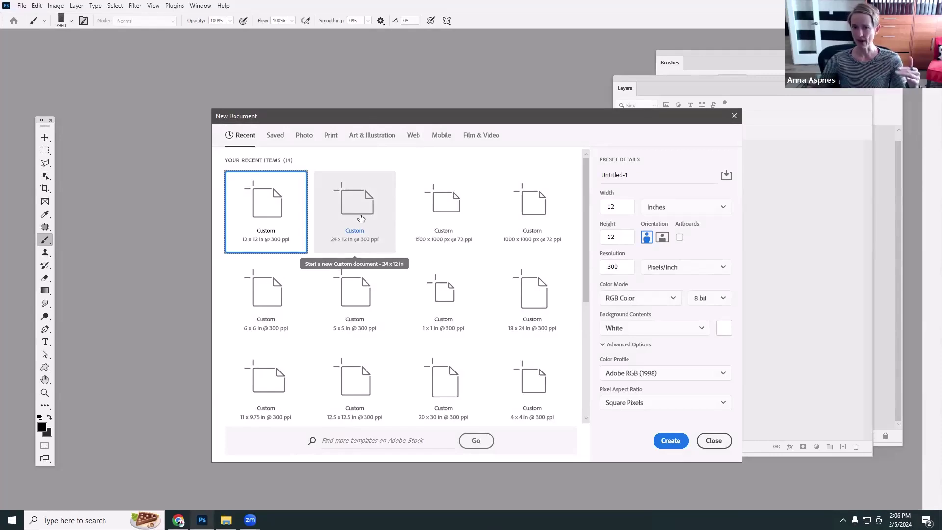
{"action": "double_click", "coordinate": [611, 206]}
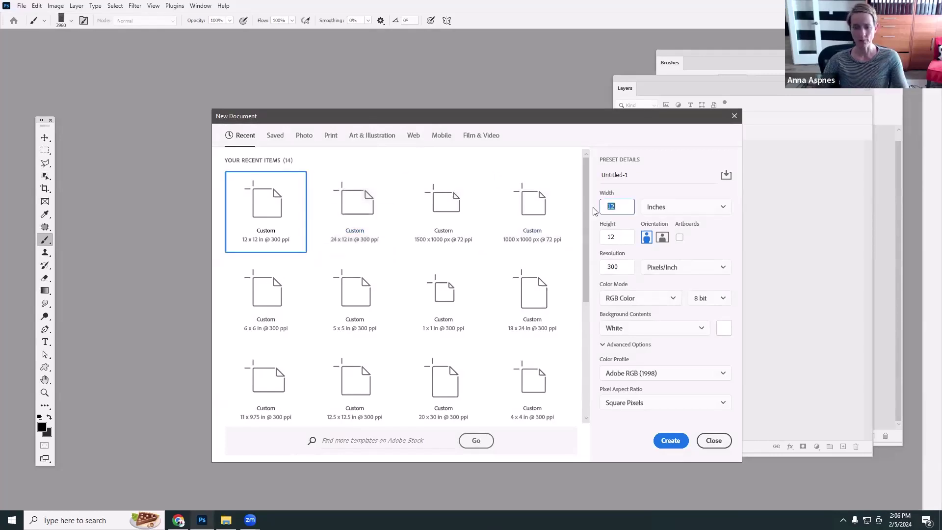
{"action": "type", "text": "24"}
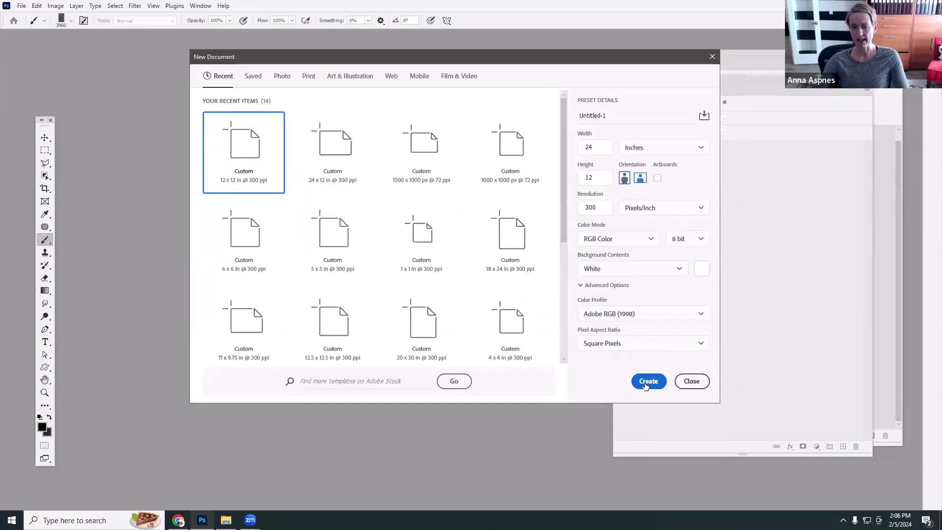
{"action": "left_click", "coordinate": [647, 381]}
Step: Move the floating panels aside and enlarge the document window until the whole 24 x 12 inch canvas shows
{"action": "left_click_drag", "start_coordinate": [368, 39], "coordinate": [416, 90]}
{"action": "mouse_move", "coordinate": [633, 79]}
{"action": "left_mouse_down"}
{"action": "mouse_move", "coordinate": [687, 123]}
{"action": "mouse_move", "coordinate": [699, 104]}
{"action": "left_mouse_up"}
{"action": "mouse_move", "coordinate": [709, 63]}
{"action": "left_mouse_down"}
{"action": "mouse_move", "coordinate": [717, 66]}
{"action": "mouse_move", "coordinate": [677, 66]}
{"action": "mouse_move", "coordinate": [674, 88]}
{"action": "left_mouse_up"}
{"action": "left_click", "coordinate": [751, 84]}
{"action": "left_click_drag", "start_coordinate": [613, 78], "coordinate": [591, 68]}
{"action": "left_click_drag", "start_coordinate": [694, 140], "coordinate": [729, 154]}
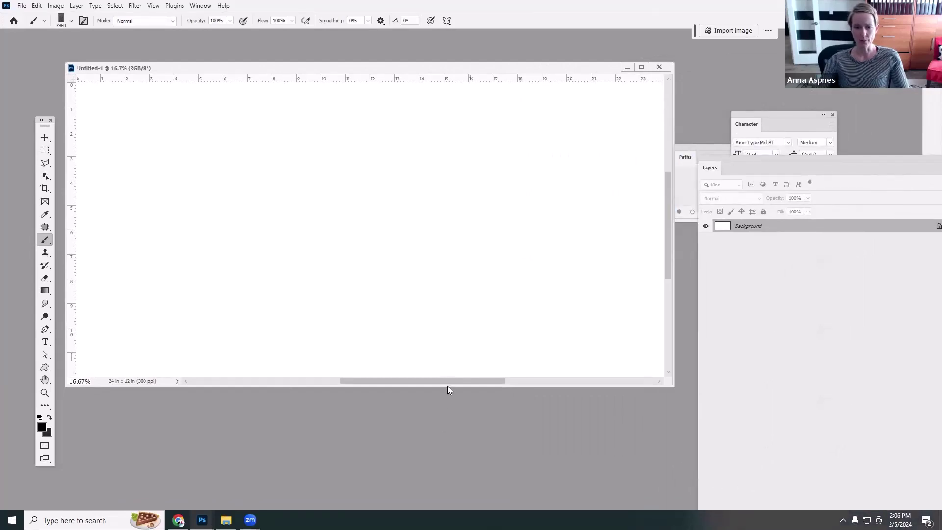
{"action": "left_click_drag", "start_coordinate": [448, 386], "coordinate": [448, 413]}
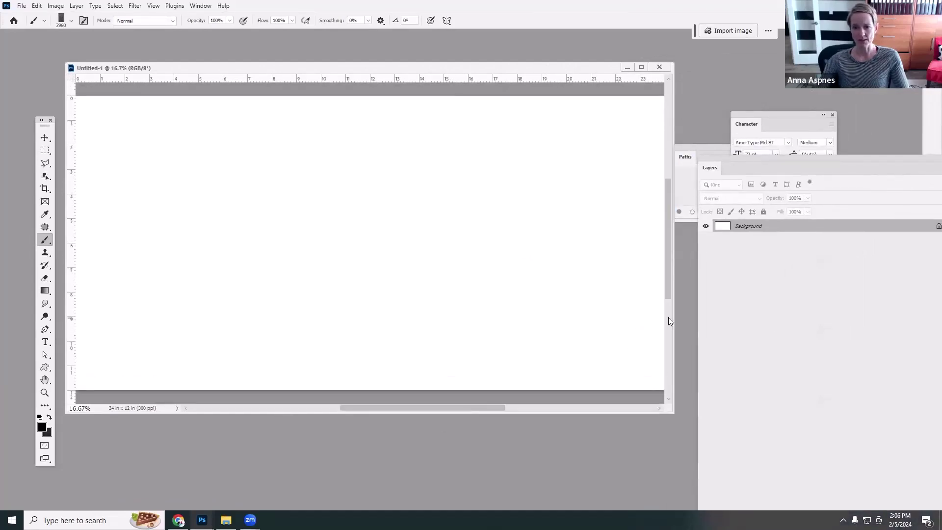
{"action": "left_click_drag", "start_coordinate": [673, 316], "coordinate": [701, 316]}
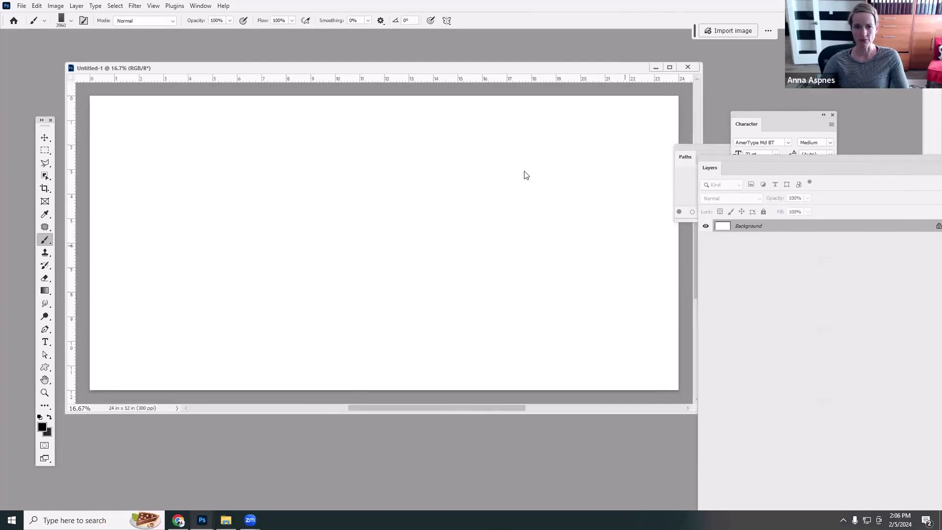
Step: Hide and redisplay the rulers, and use the Move tool to place a vertical guide at the 12-inch mark
{"action": "left_click", "coordinate": [158, 6]}
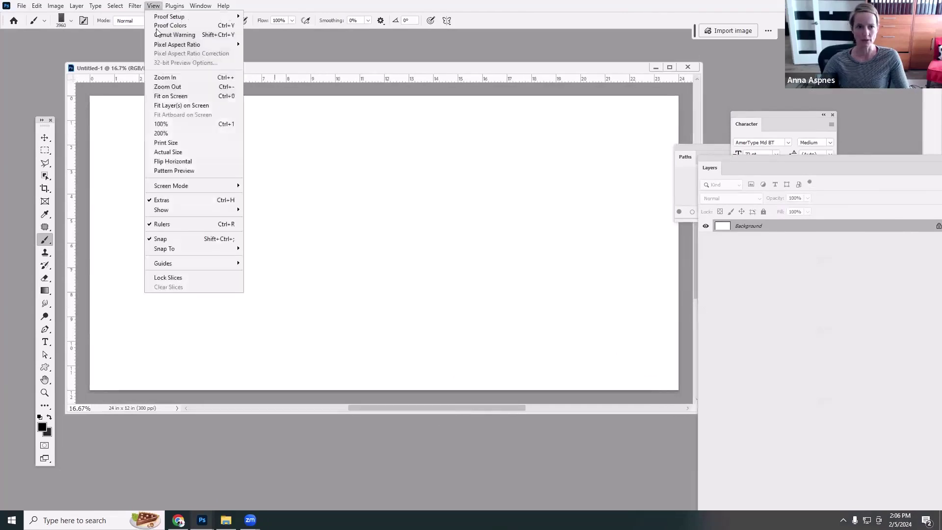
{"action": "left_click", "coordinate": [159, 226]}
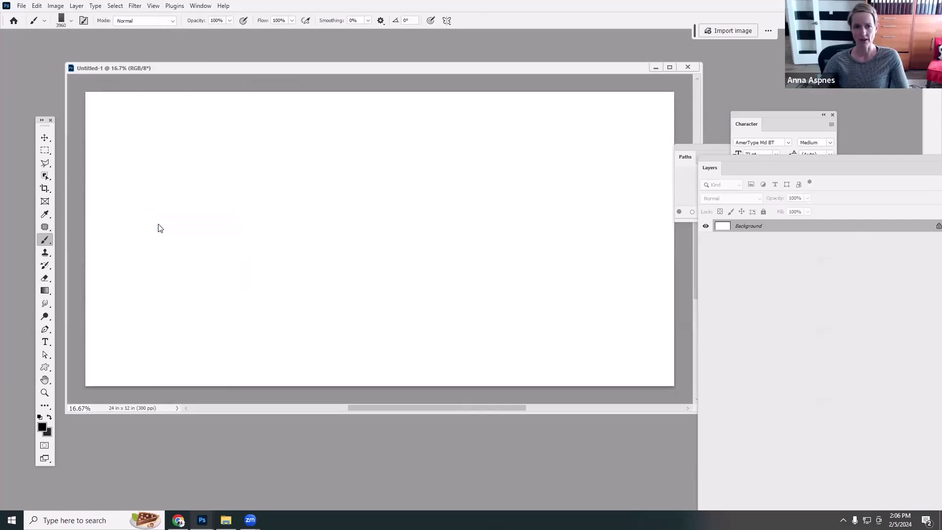
{"action": "left_click", "coordinate": [45, 138]}
{"action": "left_click", "coordinate": [153, 5]}
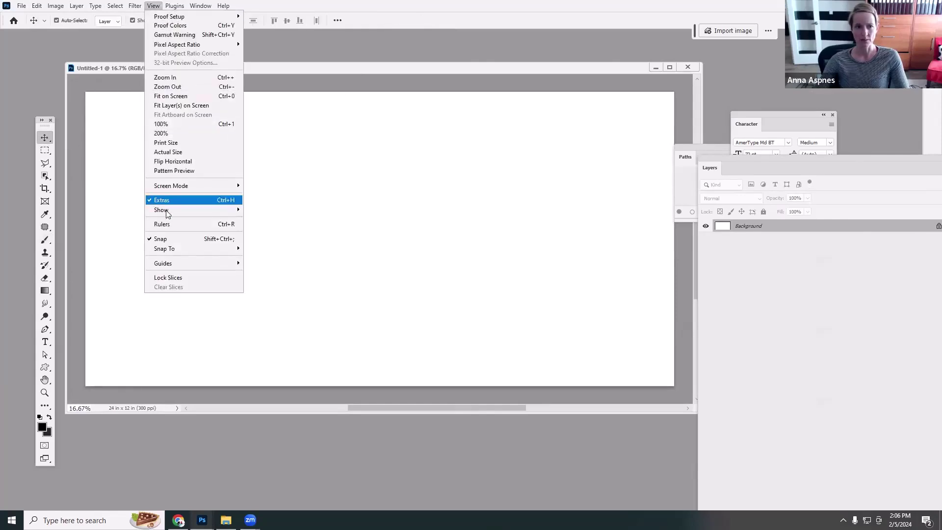
{"action": "left_click", "coordinate": [167, 226]}
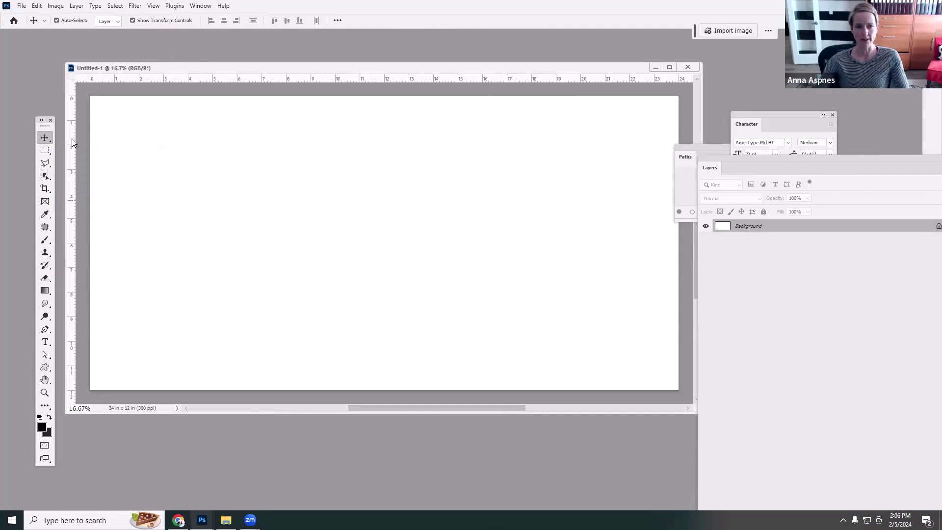
{"action": "left_click_drag", "start_coordinate": [72, 139], "coordinate": [384, 138]}
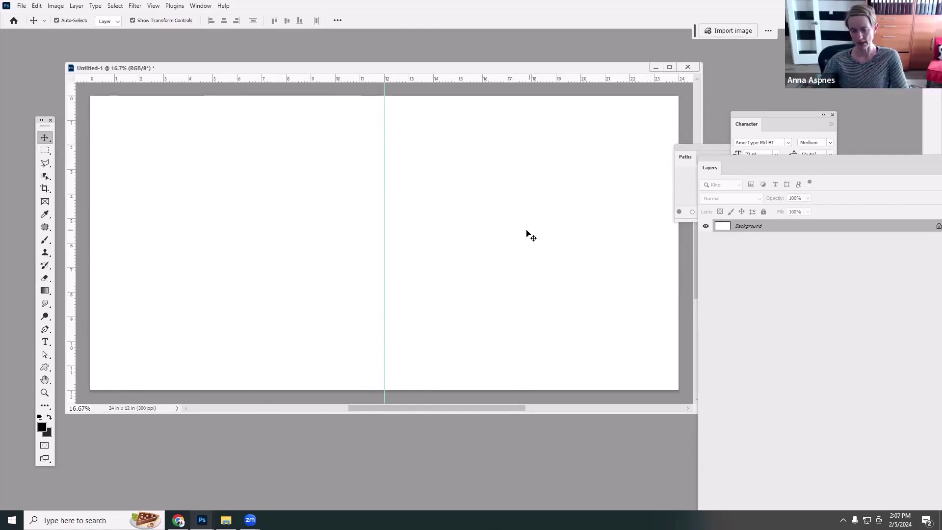
Step: Move the Paths panel clear of the canvas and reposition the document window
{"action": "left_click_drag", "start_coordinate": [361, 69], "coordinate": [361, 73]}
{"action": "left_click_drag", "start_coordinate": [716, 152], "coordinate": [748, 143]}
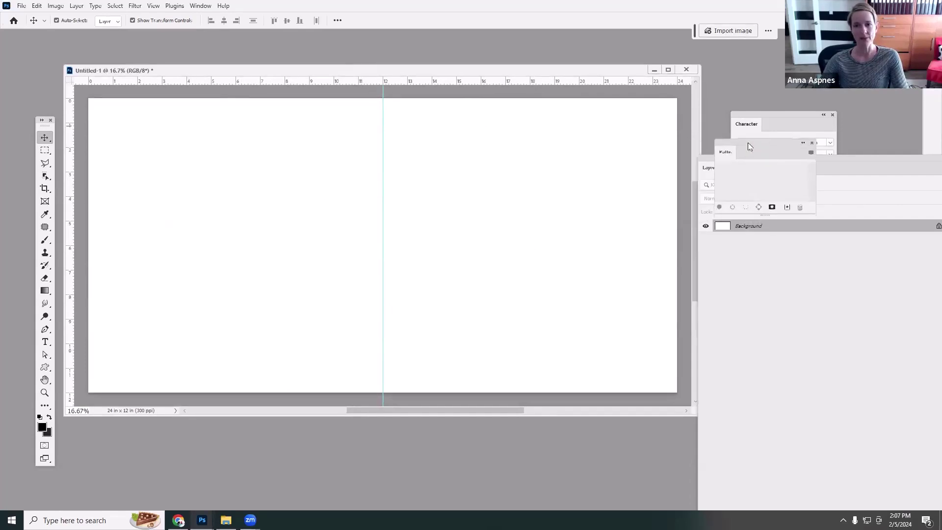
{"action": "left_click_drag", "start_coordinate": [507, 72], "coordinate": [508, 67]}
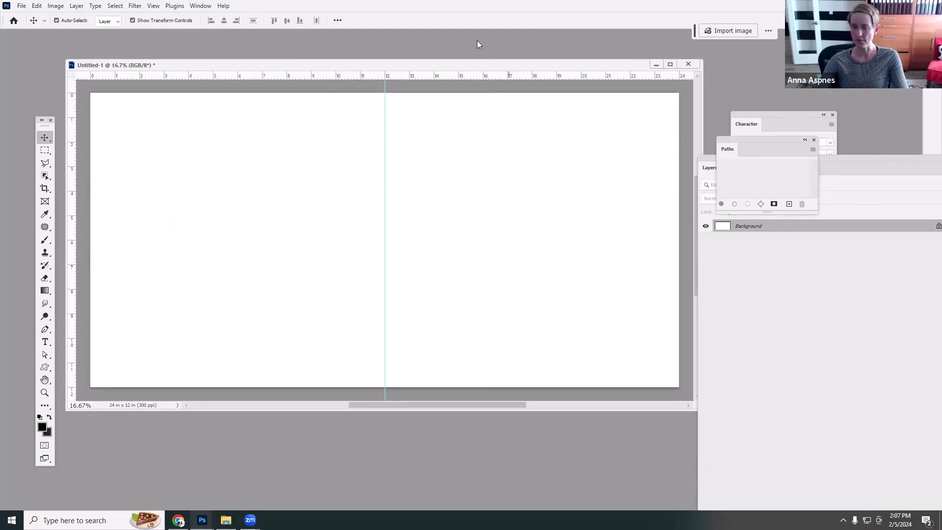
{"action": "left_click_drag", "start_coordinate": [459, 67], "coordinate": [446, 69]}
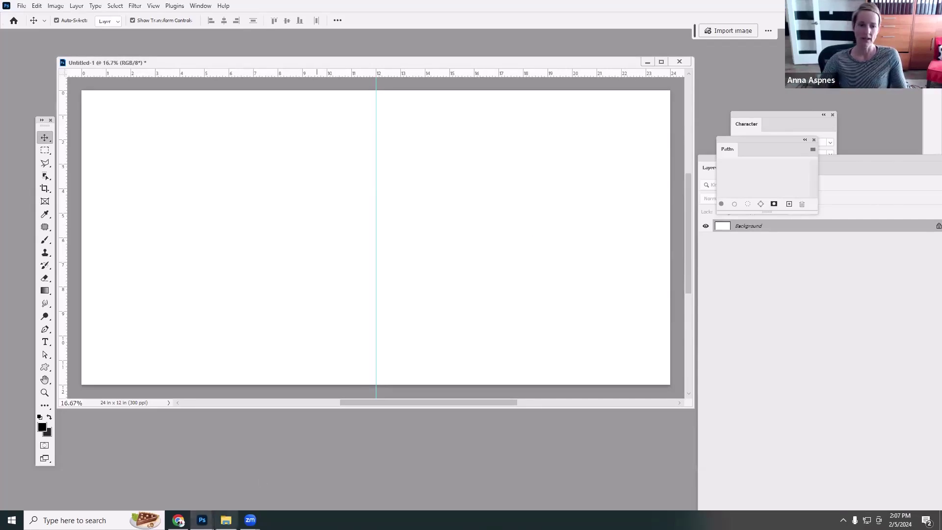
Step: Switch to File Explorer and open the Page2JanA and Page3JanB PSD templates from the MonthReview Template Album No 8A folder in Photoshop
{"action": "mouse_move", "coordinate": [225, 519]}
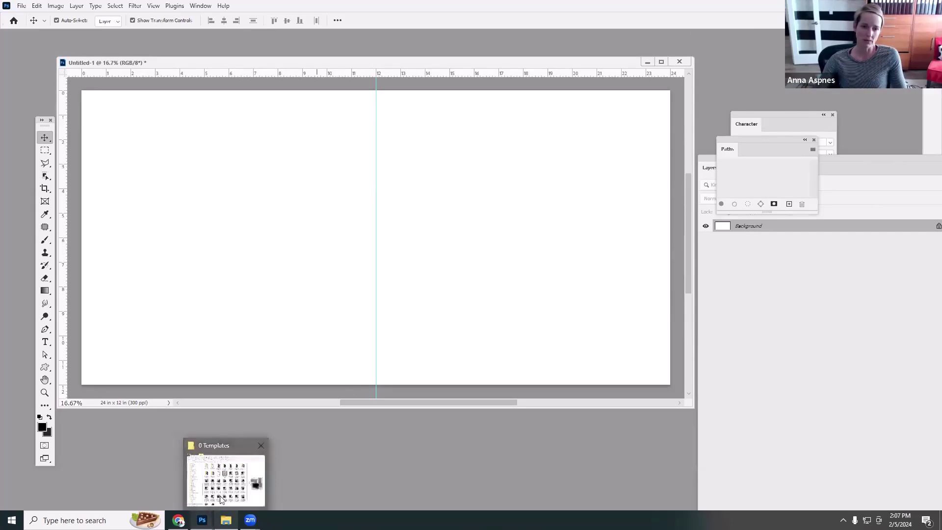
{"action": "left_click", "coordinate": [220, 499]}
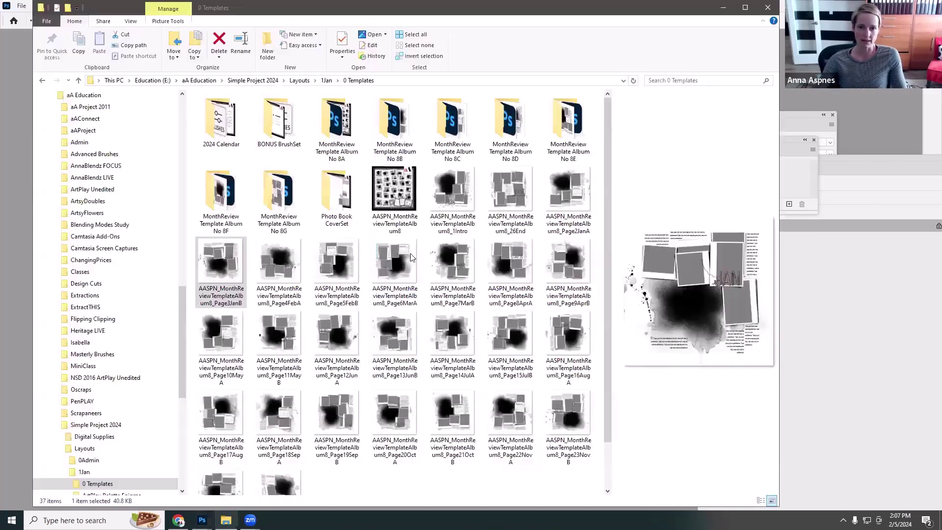
{"action": "double_click", "coordinate": [348, 137]}
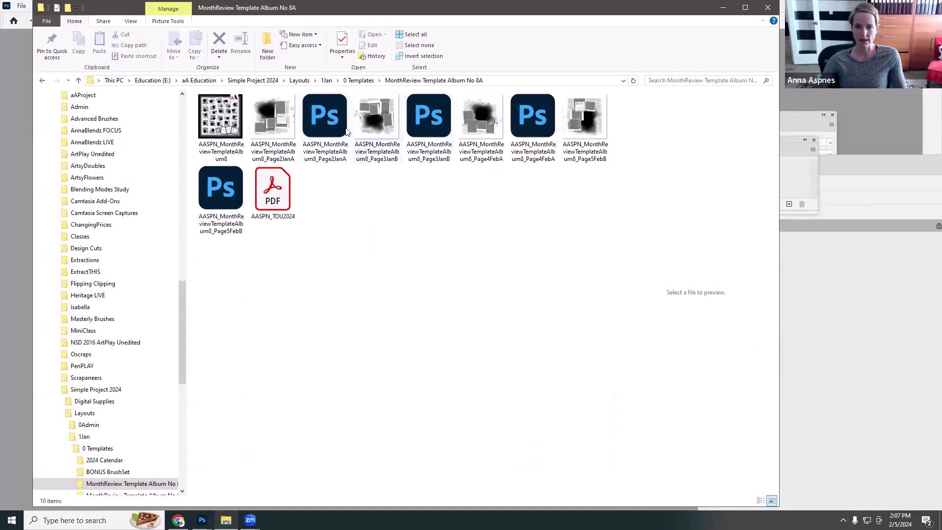
{"action": "left_click", "coordinate": [359, 81]}
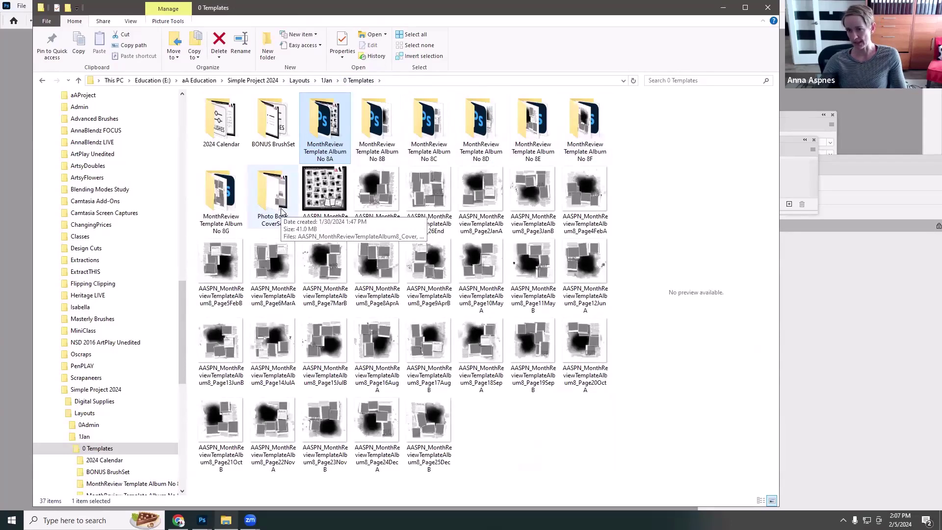
{"action": "double_click", "coordinate": [328, 126]}
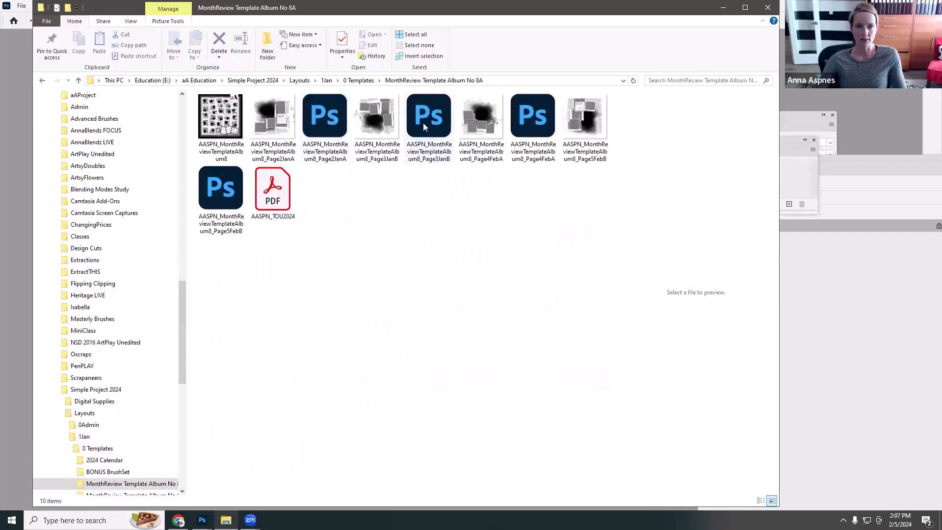
{"action": "left_click", "coordinate": [317, 120]}
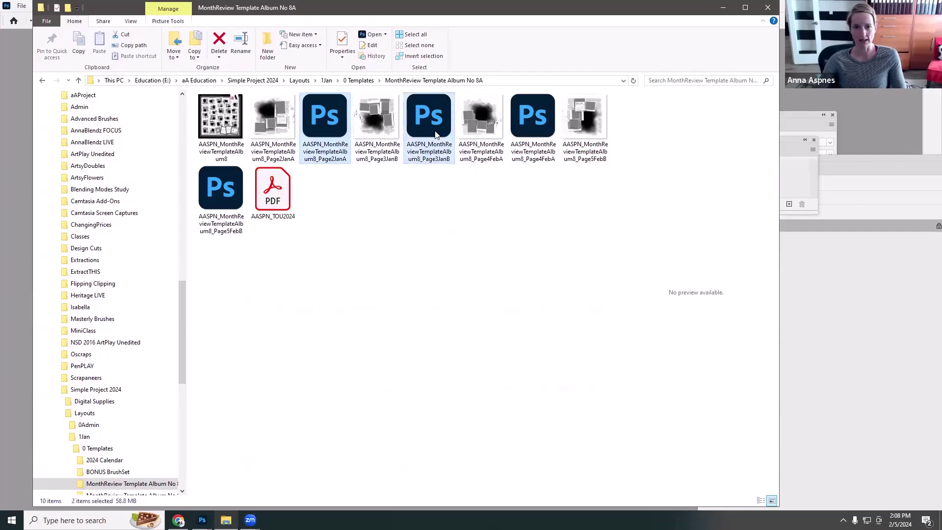
{"action": "left_click_drag", "start_coordinate": [434, 133], "coordinate": [14, 151]}
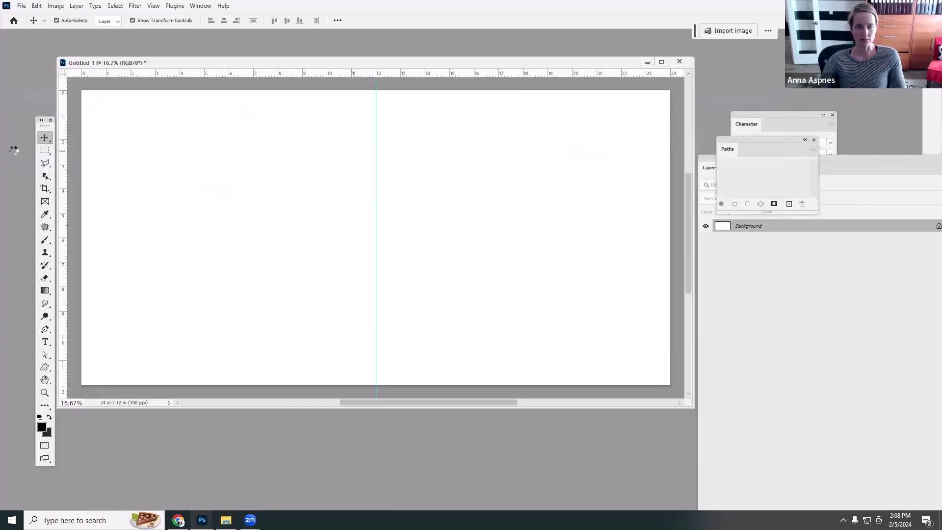
{"action": "left_click", "coordinate": [21, 6]}
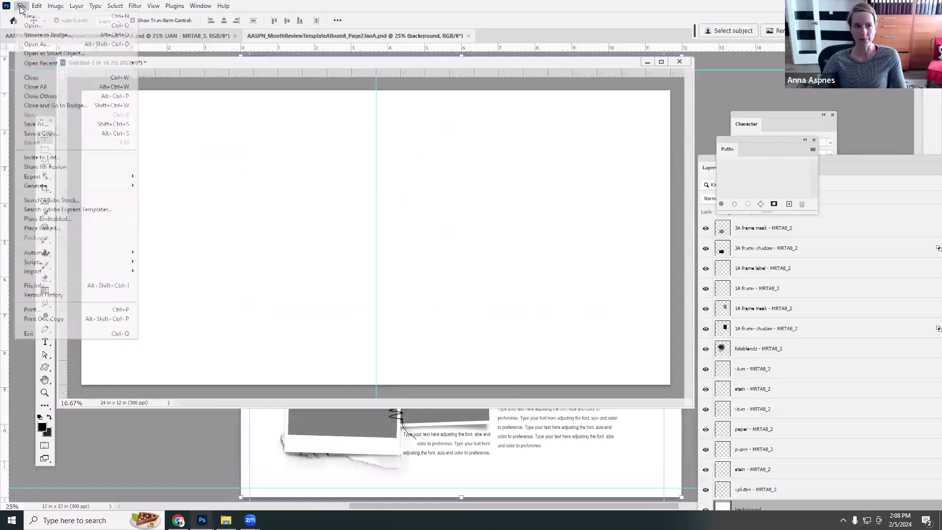
{"action": "left_click", "coordinate": [18, 27]}
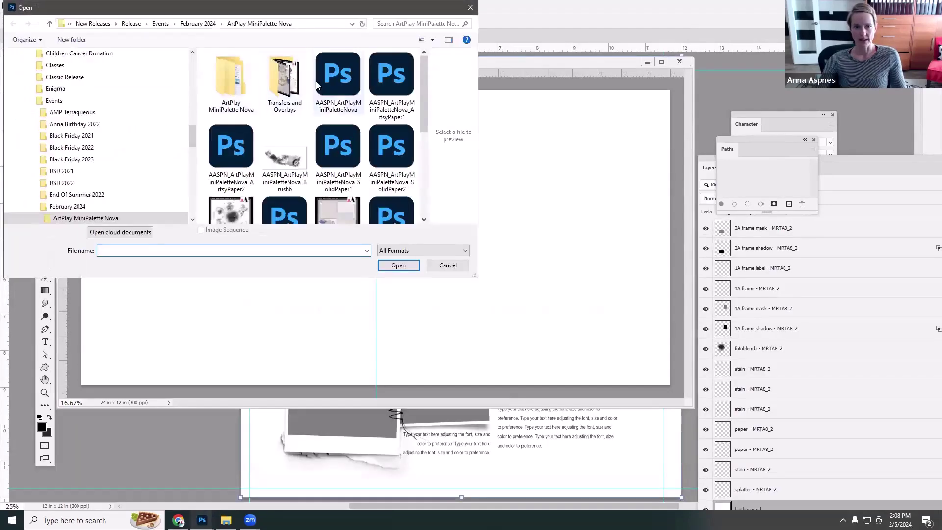
{"action": "left_click", "coordinate": [447, 265]}
Step: Float the Page3JanB and Page2JanA templates in separate windows, and clear the Paths and Character panels out of the way
{"action": "left_click_drag", "start_coordinate": [173, 38], "coordinate": [75, 84]}
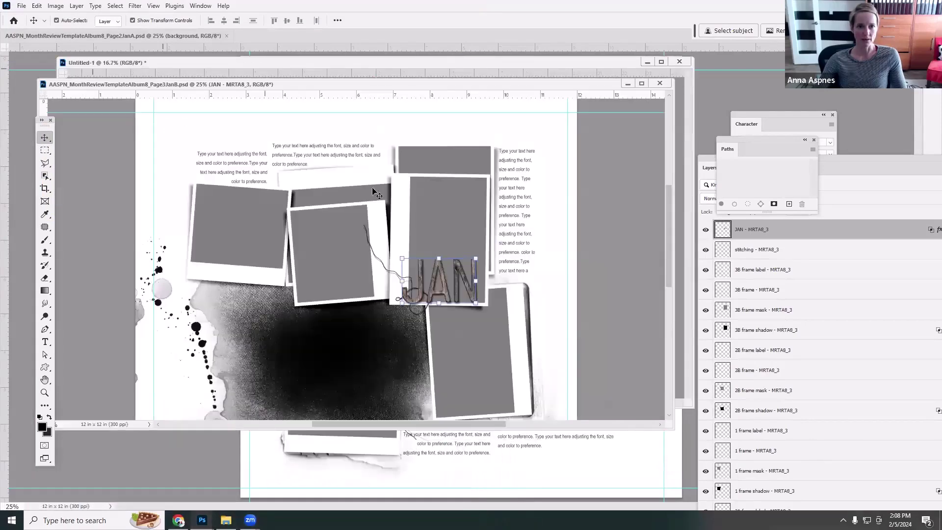
{"action": "left_click_drag", "start_coordinate": [341, 431], "coordinate": [319, 510]}
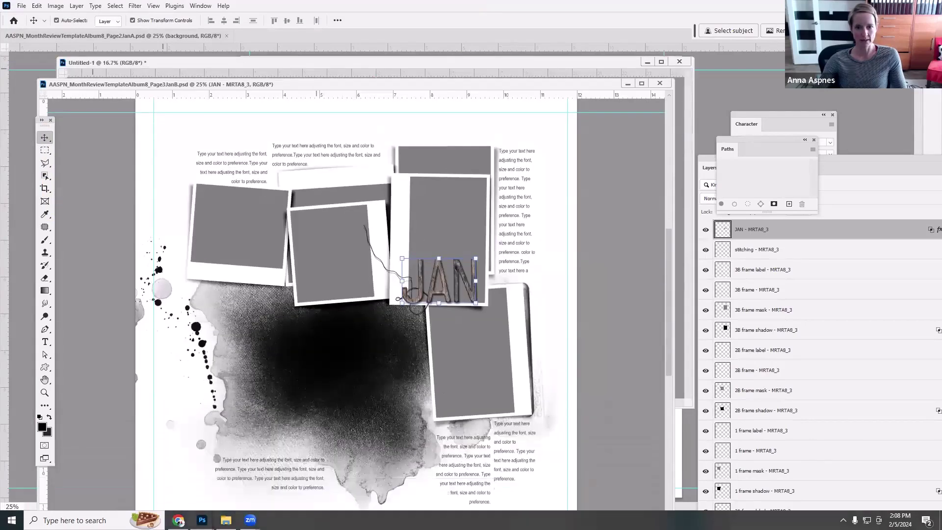
{"action": "left_click_drag", "start_coordinate": [205, 91], "coordinate": [211, 64]}
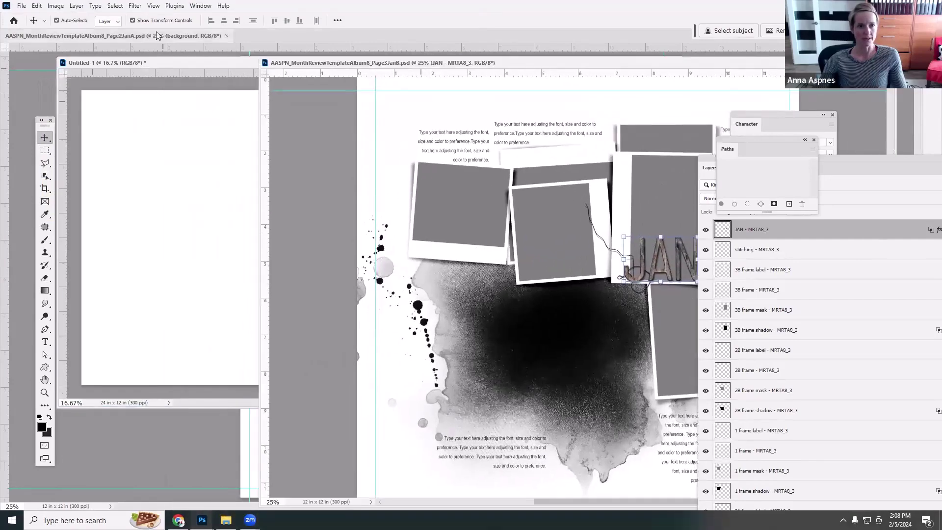
{"action": "left_click_drag", "start_coordinate": [125, 36], "coordinate": [157, 76]}
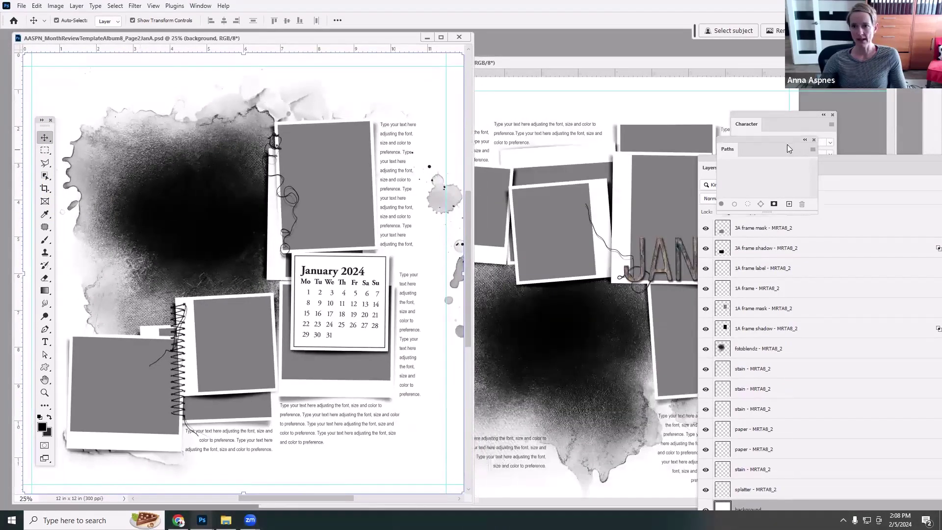
{"action": "left_click_drag", "start_coordinate": [774, 141], "coordinate": [725, 133]}
{"action": "left_click", "coordinate": [729, 129]}
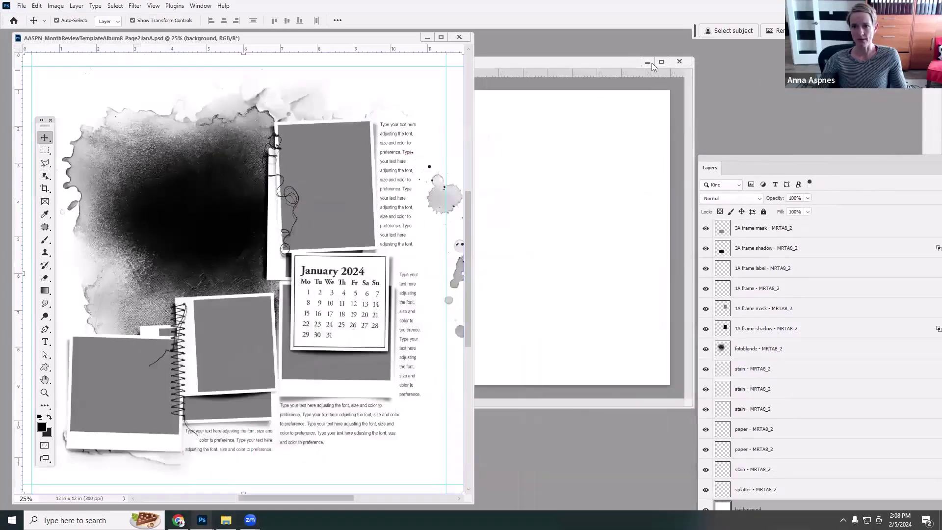
Step: Minimize the blank Untitled-1 document and restore it
{"action": "left_click", "coordinate": [647, 64]}
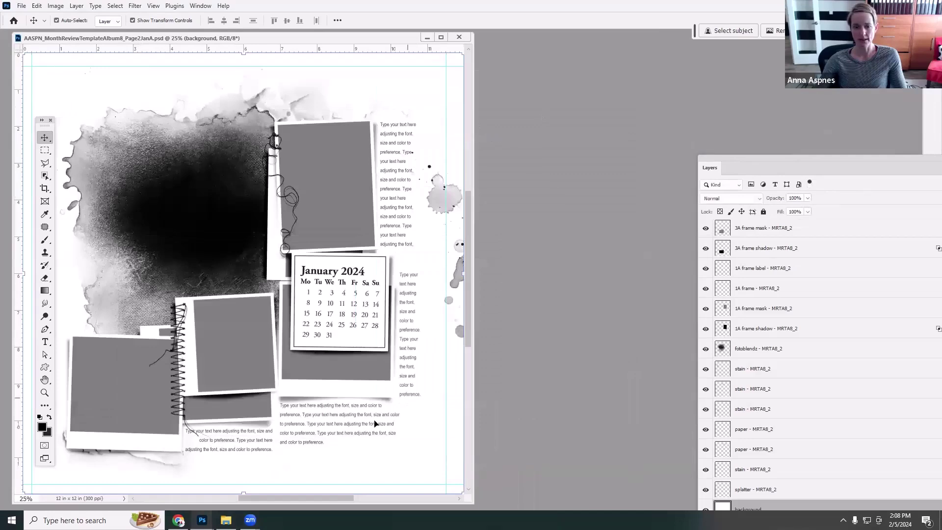
{"action": "left_click", "coordinate": [202, 519]}
{"action": "left_click", "coordinate": [161, 475]}
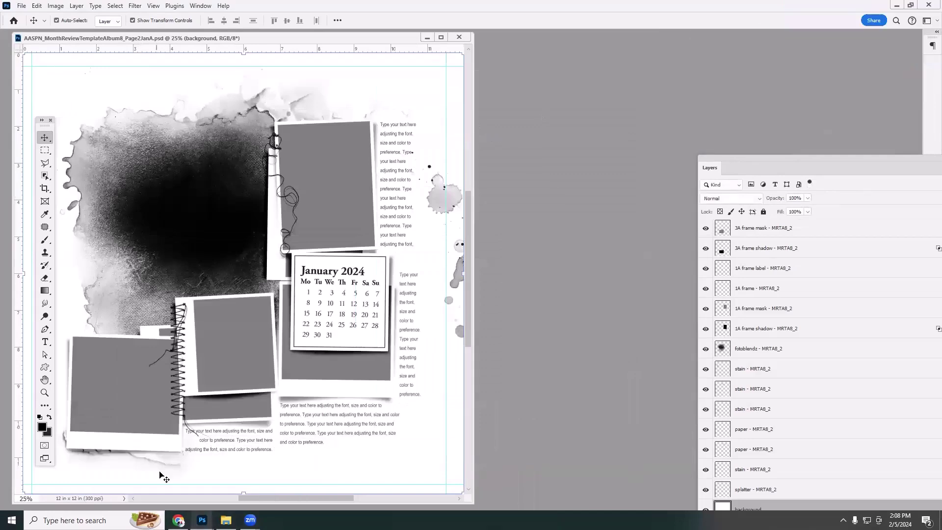
Step: Place the Page2JanA window and the Layers panel side by side, and bring the top of the layer stack into view
{"action": "left_click", "coordinate": [396, 41]}
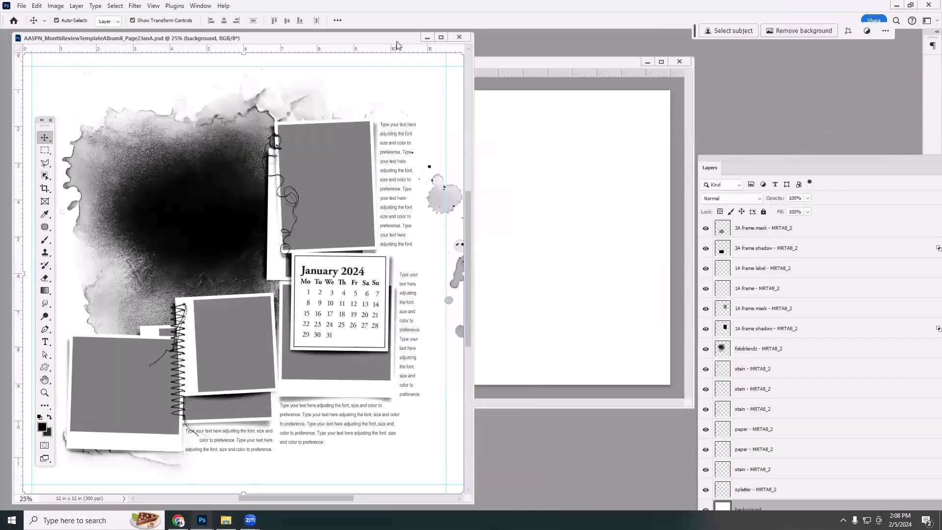
{"action": "left_click_drag", "start_coordinate": [428, 37], "coordinate": [469, 39]}
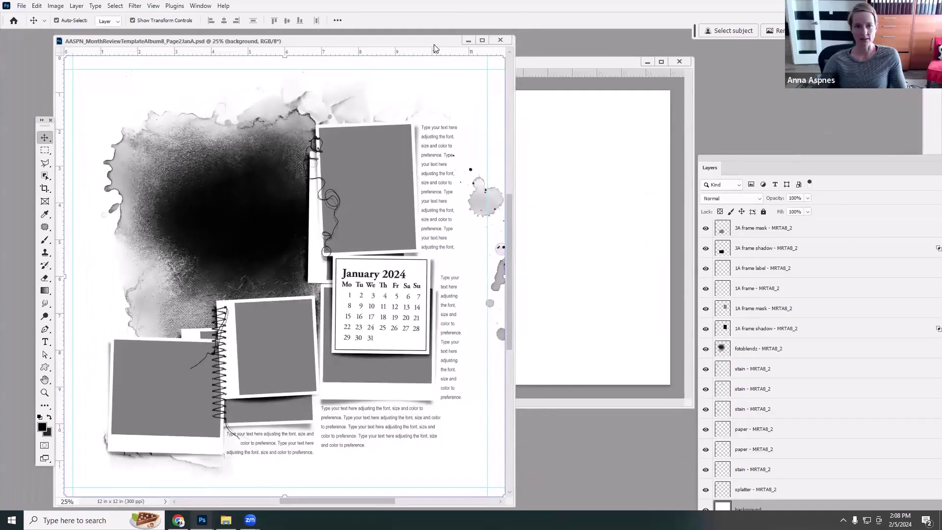
{"action": "left_click_drag", "start_coordinate": [726, 165], "coordinate": [558, 66]}
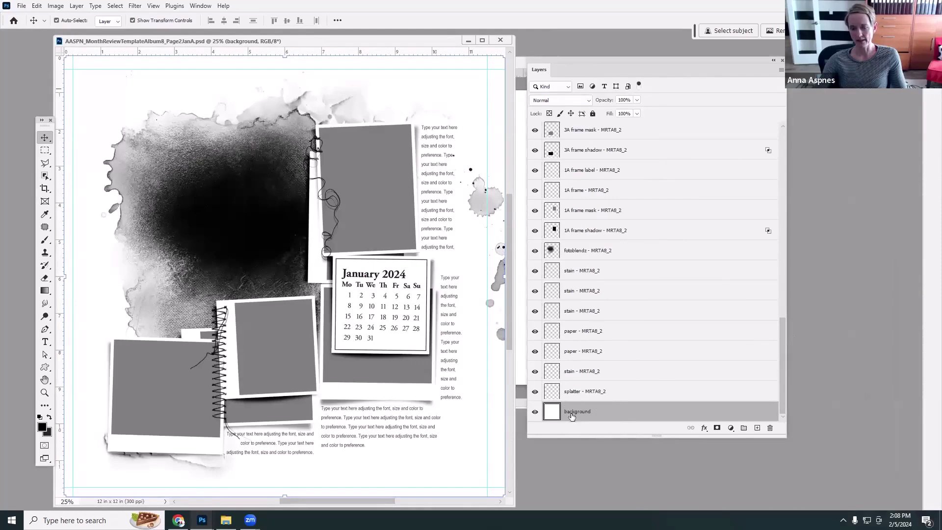
{"action": "left_click_drag", "start_coordinate": [785, 409], "coordinate": [805, 199]}
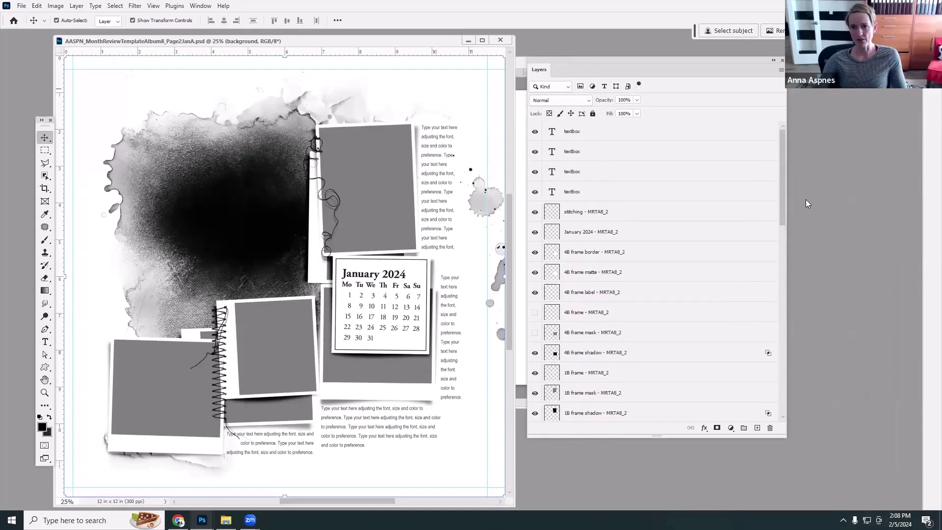
Step: Hide the Layers panel and display it again
{"action": "left_click", "coordinate": [196, 6]}
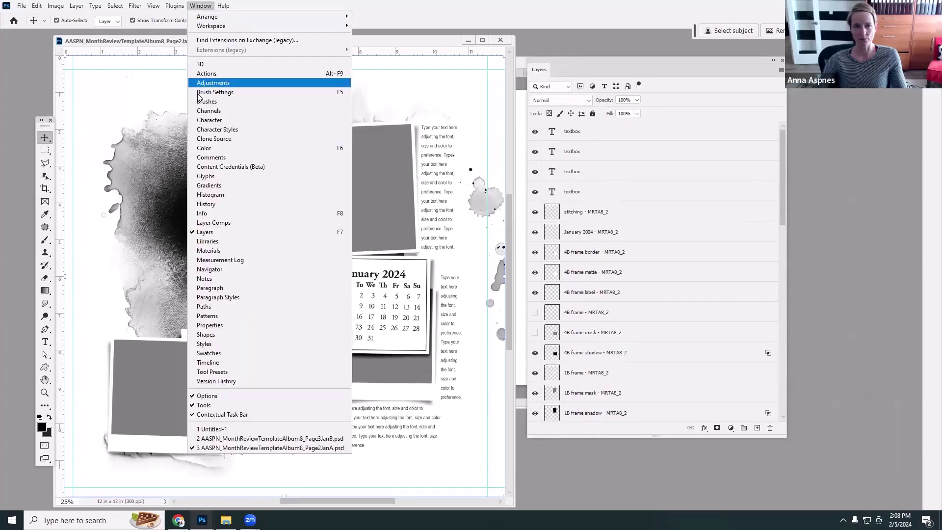
{"action": "left_click", "coordinate": [205, 234]}
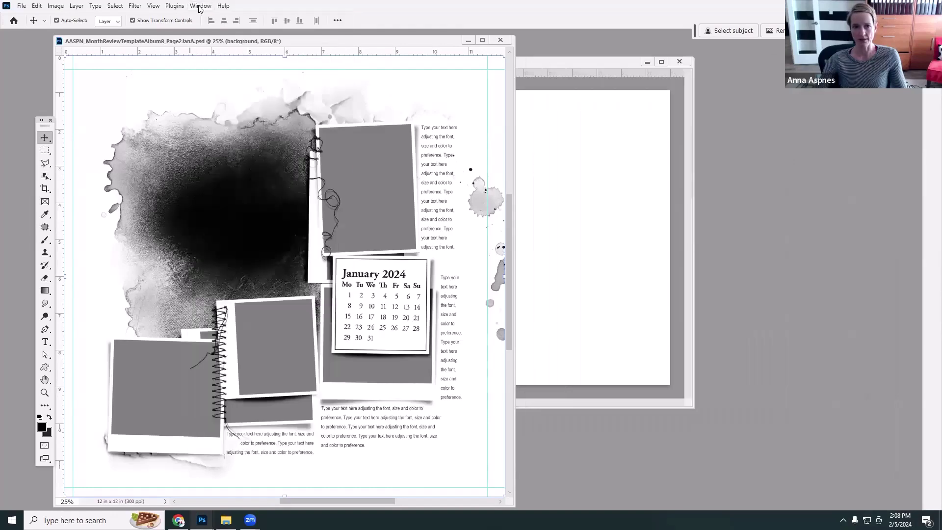
{"action": "left_click", "coordinate": [199, 7]}
{"action": "left_click", "coordinate": [206, 232]}
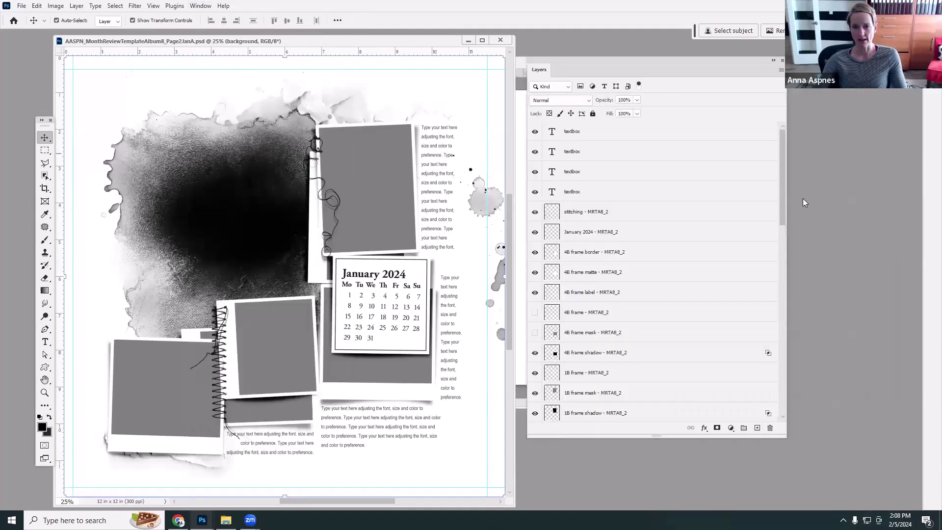
Step: Select every layer of the Page2JanA template, from the uppermost textbox down to the background
{"action": "left_click", "coordinate": [680, 136]}
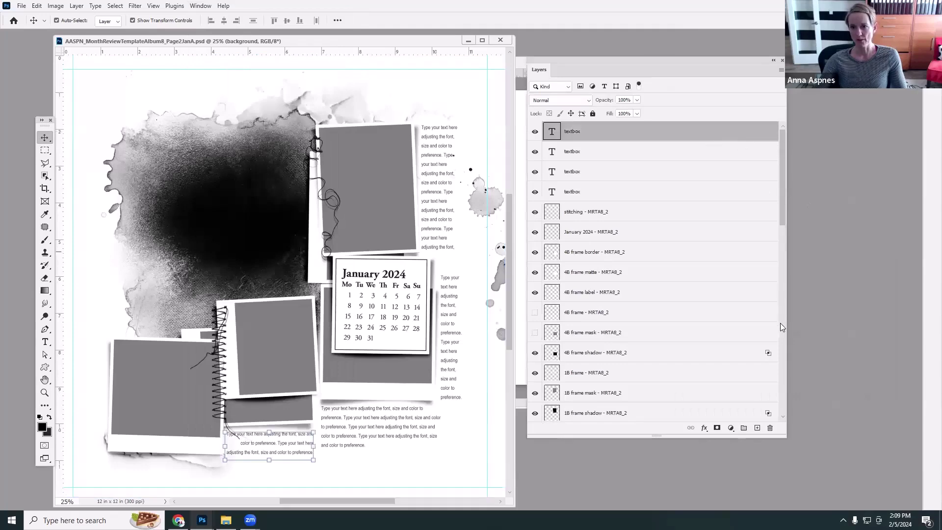
{"action": "scroll", "coordinate": [779, 318], "scroll_direction": "down", "scroll_amount": 5}
{"action": "scroll", "coordinate": [773, 217], "scroll_direction": "up", "scroll_amount": 5}
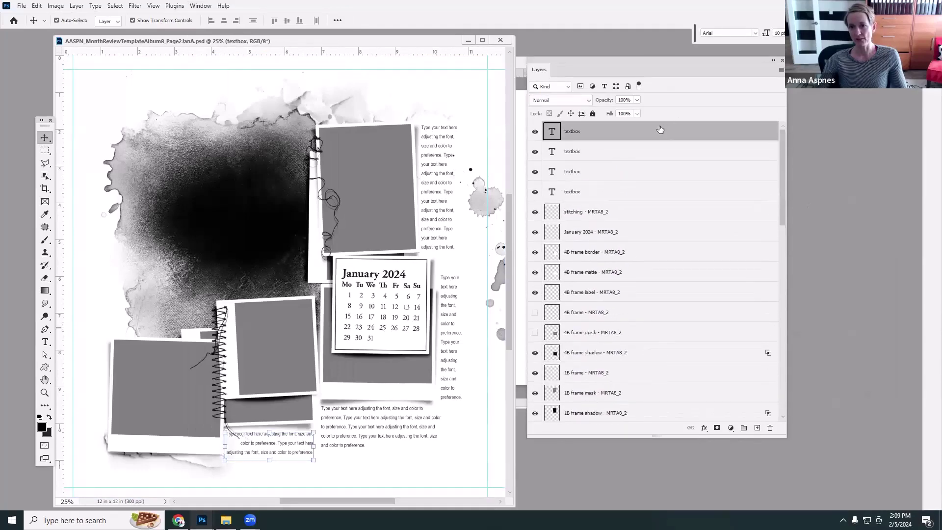
{"action": "left_click_drag", "start_coordinate": [782, 147], "coordinate": [790, 352]}
{"action": "left_click", "coordinate": [582, 416], "text": "shift"}
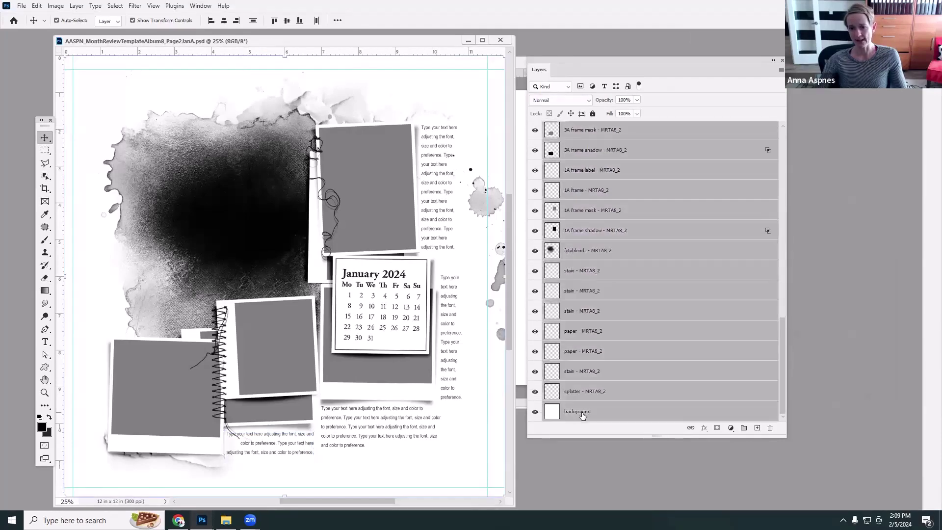
Step: Move the Page2JanA window aside and copy its selected layers into Untitled-1, filling the page left of the 12-inch guide
{"action": "left_click_drag", "start_coordinate": [426, 46], "coordinate": [554, 44]}
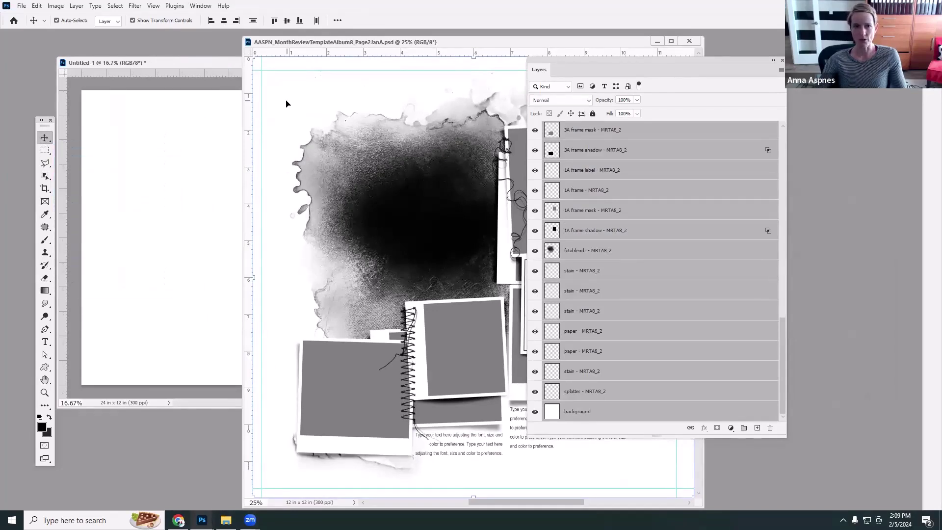
{"action": "left_click_drag", "start_coordinate": [289, 105], "coordinate": [201, 118]}
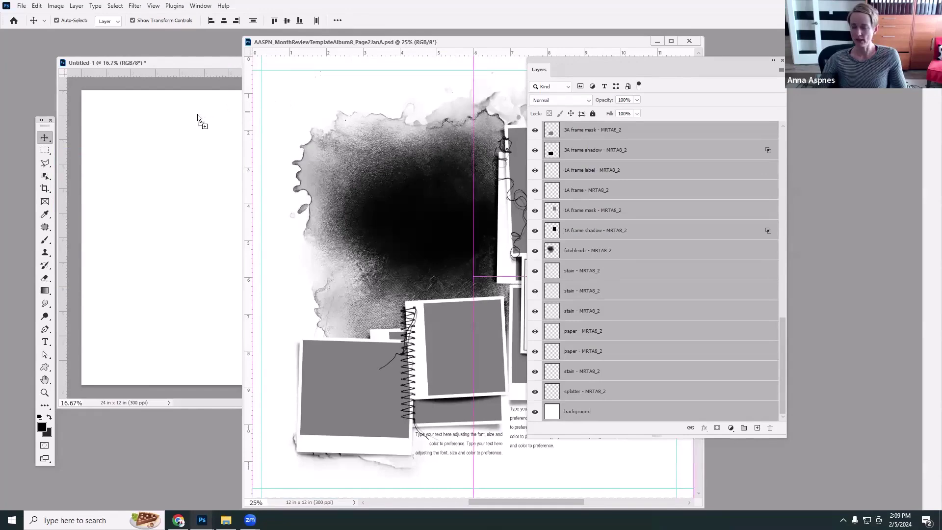
{"action": "left_click_drag", "start_coordinate": [196, 116], "coordinate": [170, 125]}
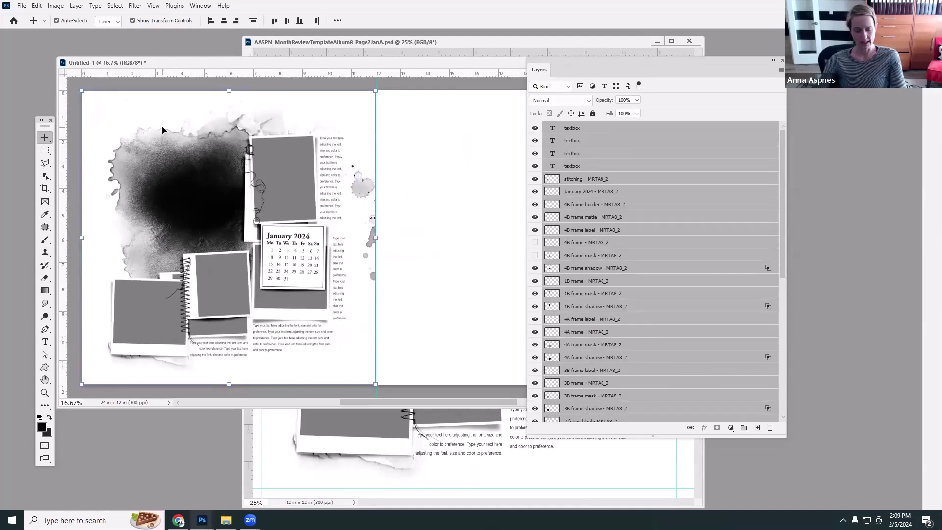
Step: Group the copied template layers in Untitled-1, name the group "left", and expand it to show its layers
{"action": "left_click_drag", "start_coordinate": [534, 70], "coordinate": [498, 68]}
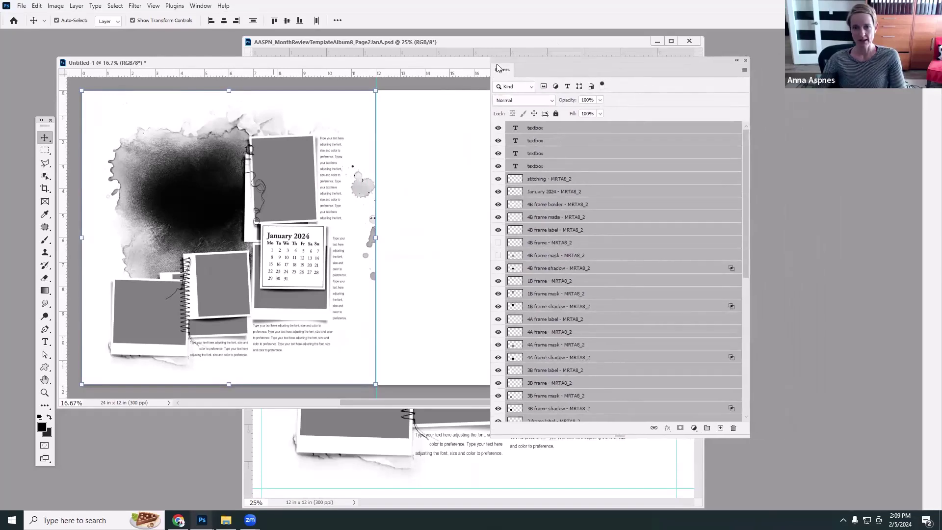
{"action": "left_click", "coordinate": [76, 6]}
{"action": "left_click", "coordinate": [95, 245]}
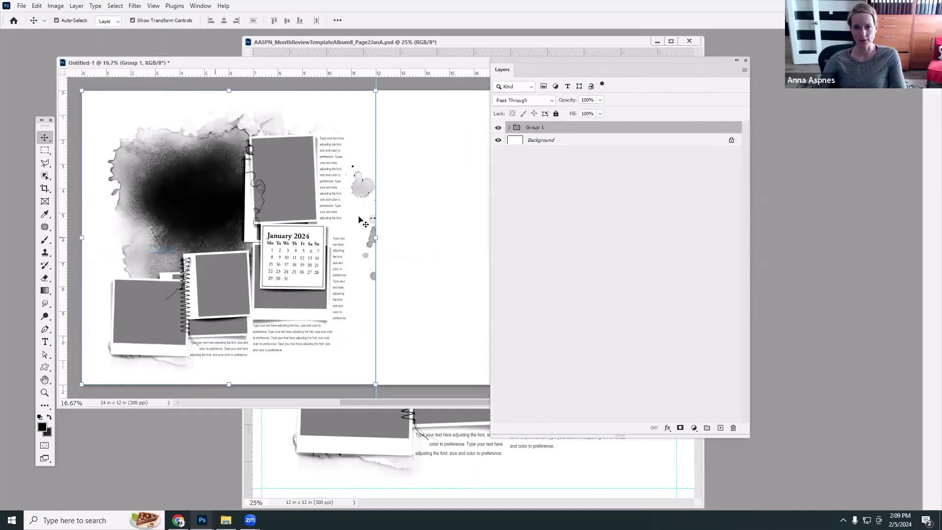
{"action": "double_click", "coordinate": [530, 127]}
{"action": "type", "text": "left"}
{"action": "key", "text": "Return"}
{"action": "left_click", "coordinate": [510, 128]}
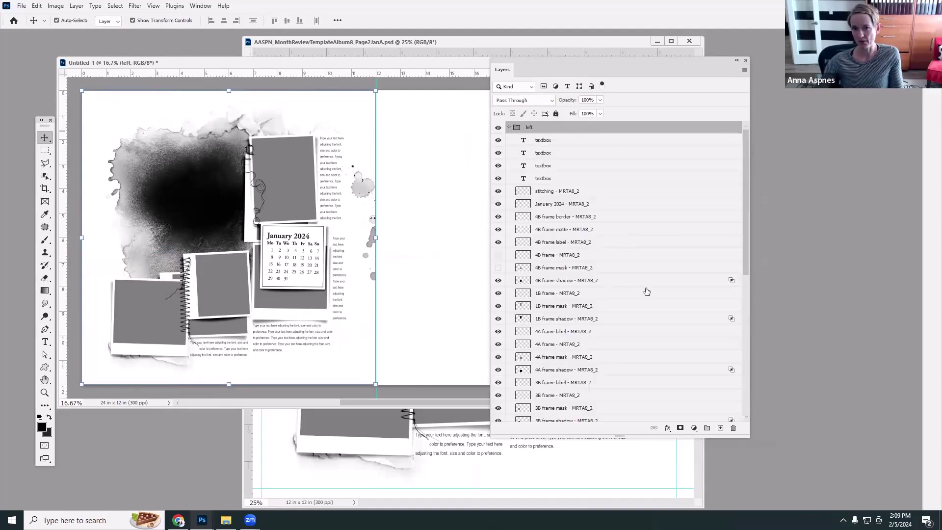
{"action": "left_click_drag", "start_coordinate": [746, 264], "coordinate": [740, 204]}
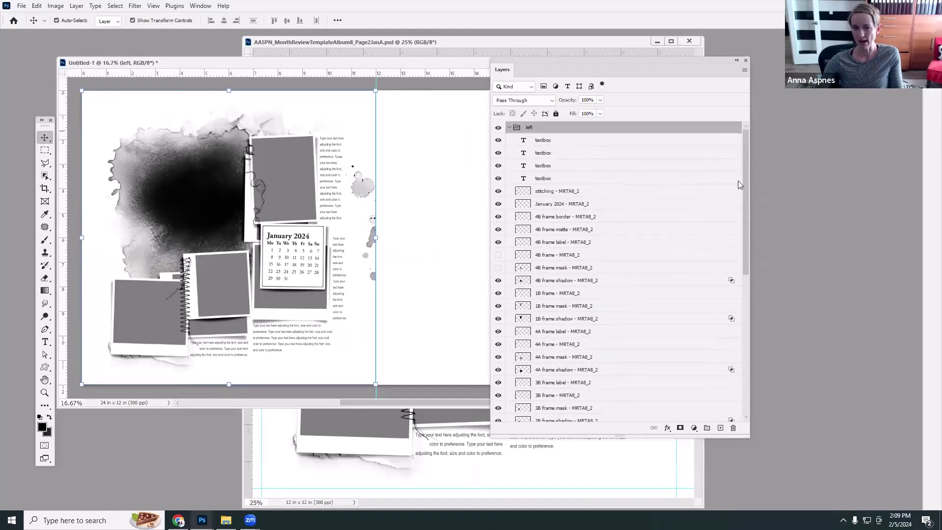
Step: Bring the Page2JanA template window forward and put it away so only the Untitled-1 document stays on screen
{"action": "left_click", "coordinate": [406, 43]}
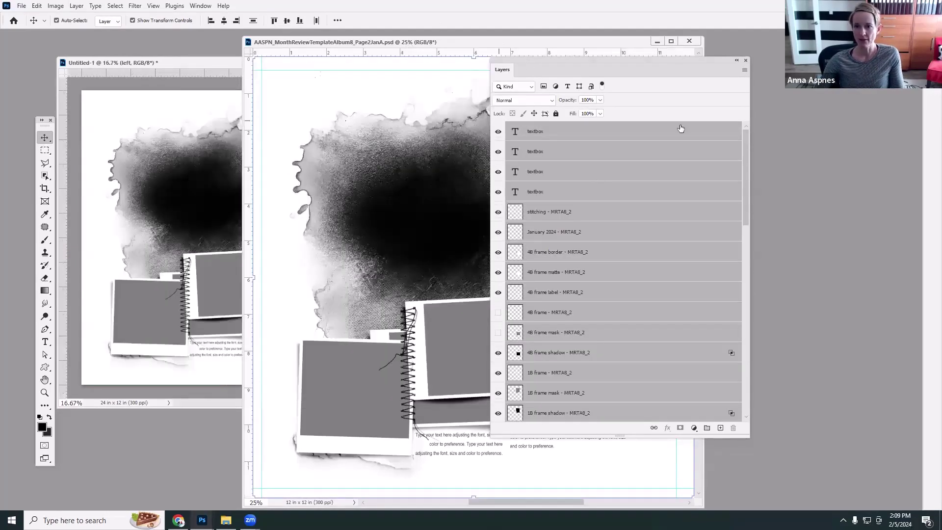
{"action": "left_click_drag", "start_coordinate": [444, 49], "coordinate": [352, 58]}
{"action": "left_click", "coordinate": [390, 57]}
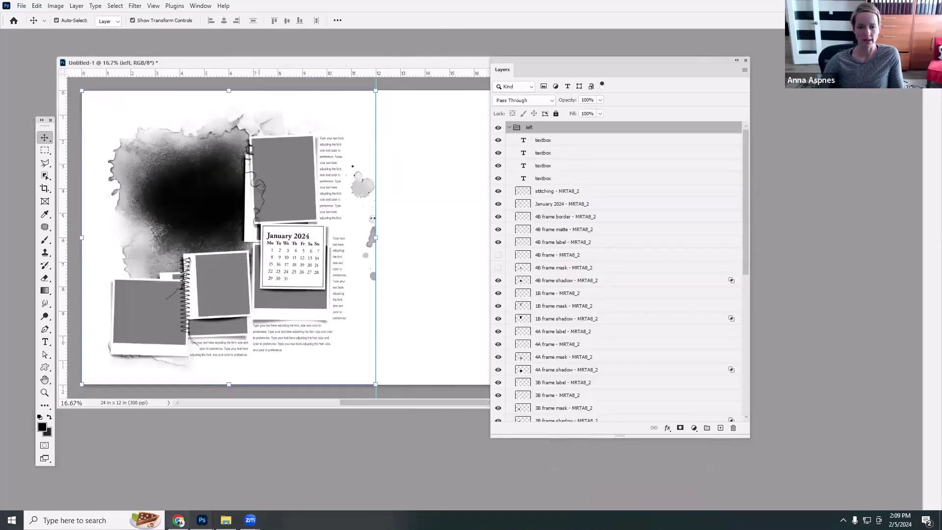
Step: Bring the Page3JanB template window to the front and reposition it next to the Layers panel
{"action": "mouse_move", "coordinate": [202, 519]}
{"action": "left_click", "coordinate": [154, 502]}
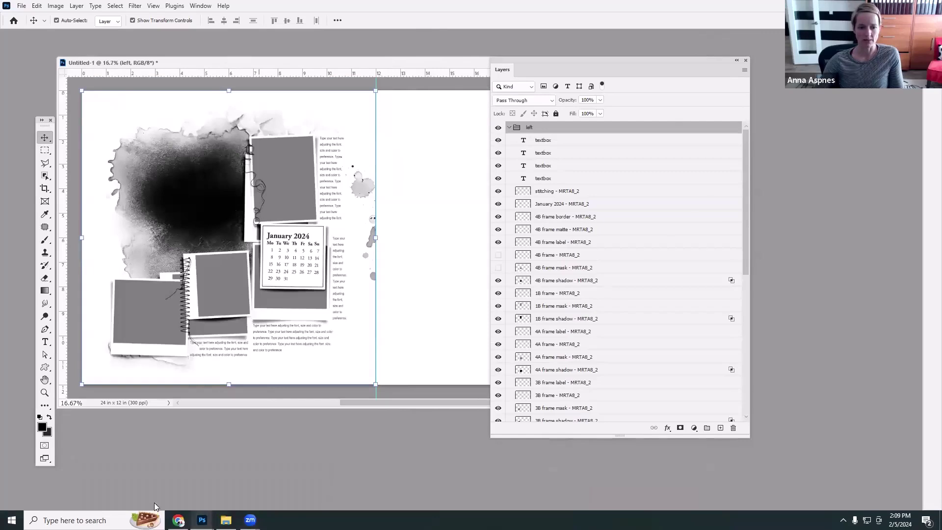
{"action": "left_click_drag", "start_coordinate": [376, 73], "coordinate": [253, 42]}
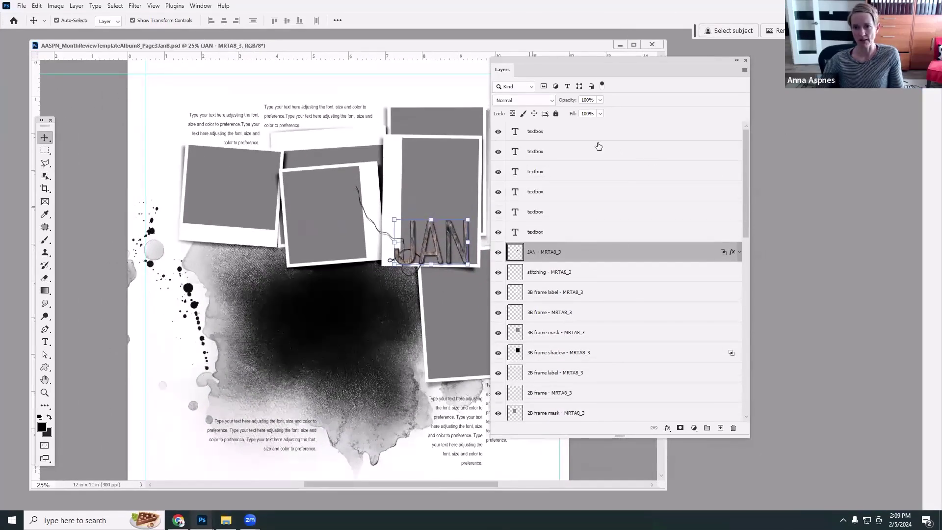
{"action": "left_click", "coordinate": [552, 134]}
{"action": "left_click_drag", "start_coordinate": [741, 190], "coordinate": [754, 381]}
{"action": "left_click", "coordinate": [571, 415], "text": "shift"}
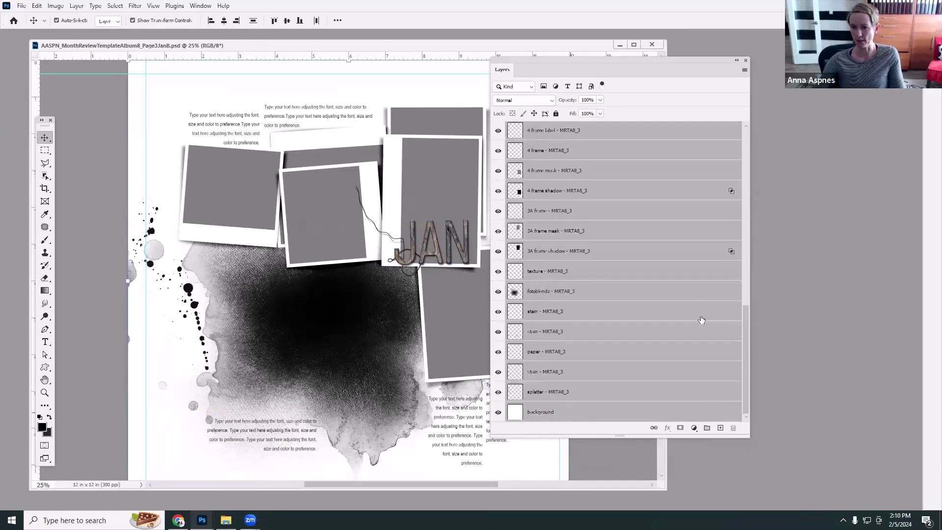
{"action": "scroll", "coordinate": [739, 167], "scroll_direction": "up", "scroll_amount": 8}
{"action": "left_click", "coordinate": [610, 137]}
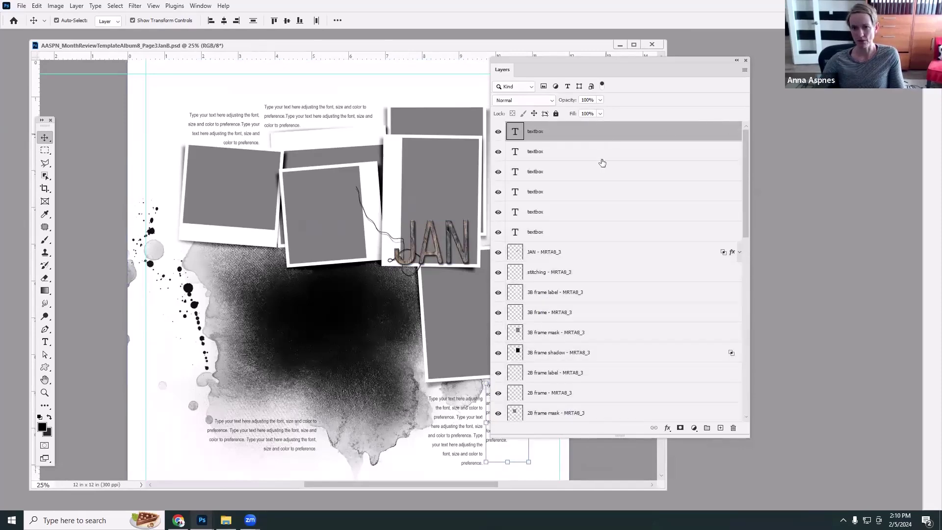
{"action": "left_click", "coordinate": [587, 170]}
{"action": "left_click", "coordinate": [567, 202]}
{"action": "left_click", "coordinate": [559, 216]}
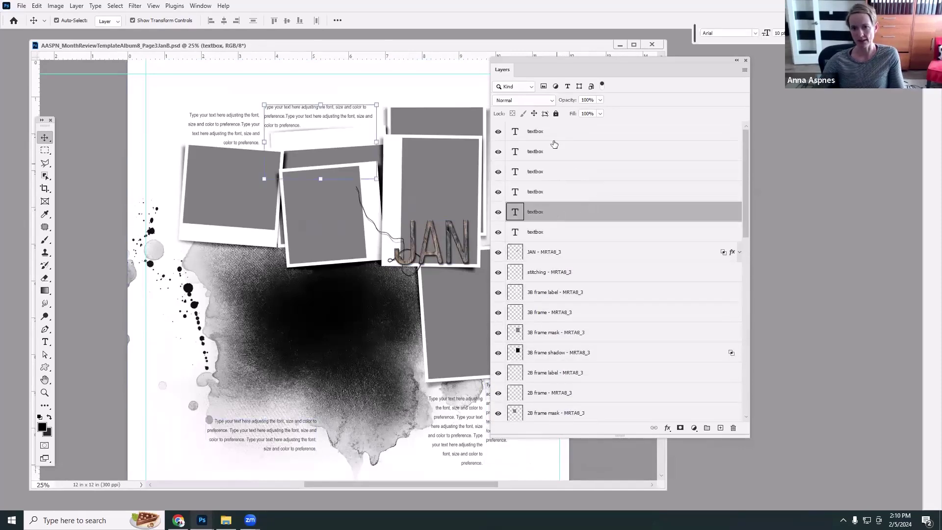
Step: Select every layer of the Page3JanB template, from the background up to the uppermost textbox
{"action": "left_click", "coordinate": [548, 132]}
{"action": "scroll", "coordinate": [740, 217], "scroll_direction": "down", "scroll_amount": 8}
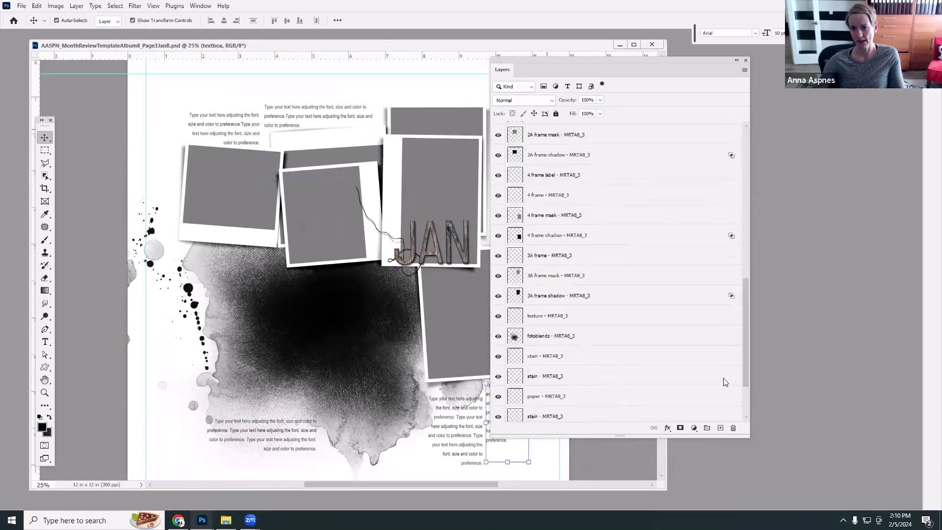
{"action": "left_click", "coordinate": [631, 411]}
{"action": "left_click_drag", "start_coordinate": [746, 373], "coordinate": [743, 147]}
{"action": "left_click", "coordinate": [535, 133], "text": "shift"}
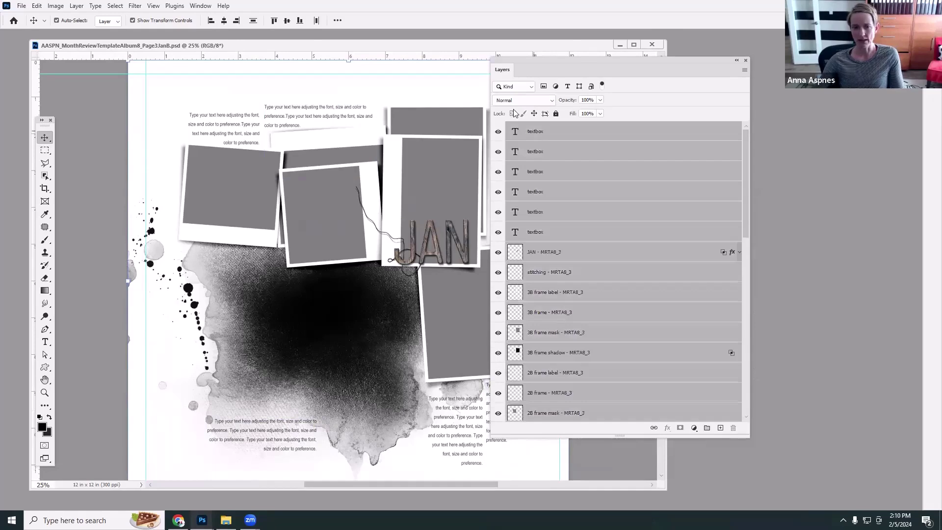
Step: Move the Layers panel and template window aside and copy the selected layers into Untitled-1, filling the page right of the 12-inch guide
{"action": "left_click_drag", "start_coordinate": [523, 65], "coordinate": [723, 80]}
{"action": "left_click_drag", "start_coordinate": [530, 45], "coordinate": [436, 205]}
{"action": "left_click_drag", "start_coordinate": [437, 244], "coordinate": [483, 155]}
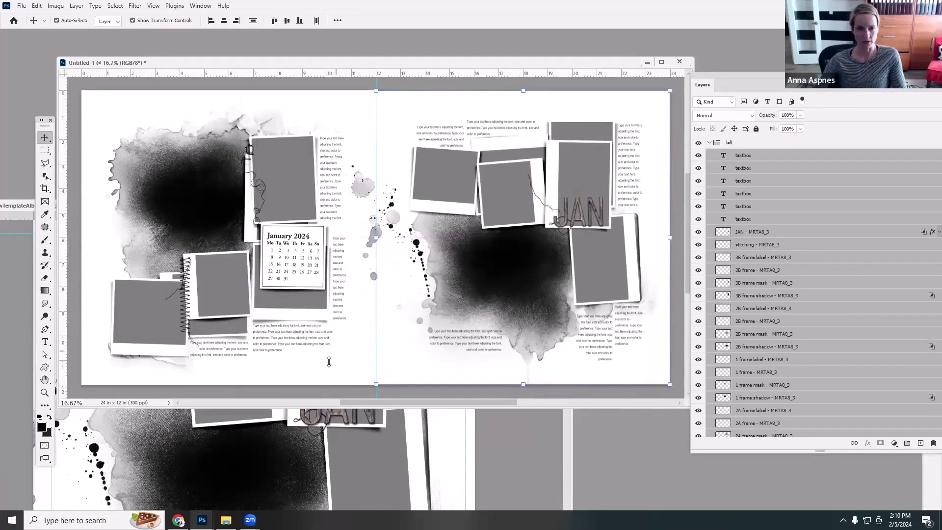
Step: Put away the Page3JanB template window and reposition the Untitled-1 window in the workspace
{"action": "left_click", "coordinate": [338, 436]}
{"action": "left_click", "coordinate": [556, 205]}
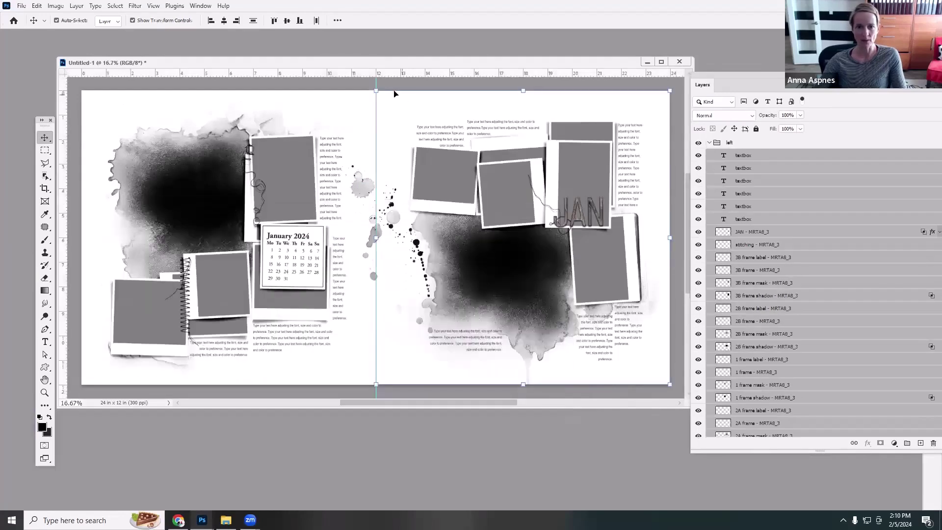
{"action": "left_click_drag", "start_coordinate": [442, 63], "coordinate": [386, 72]}
Step: Start saving the spread under a new name and browse to the Education (E:) drive
{"action": "left_click", "coordinate": [23, 6]}
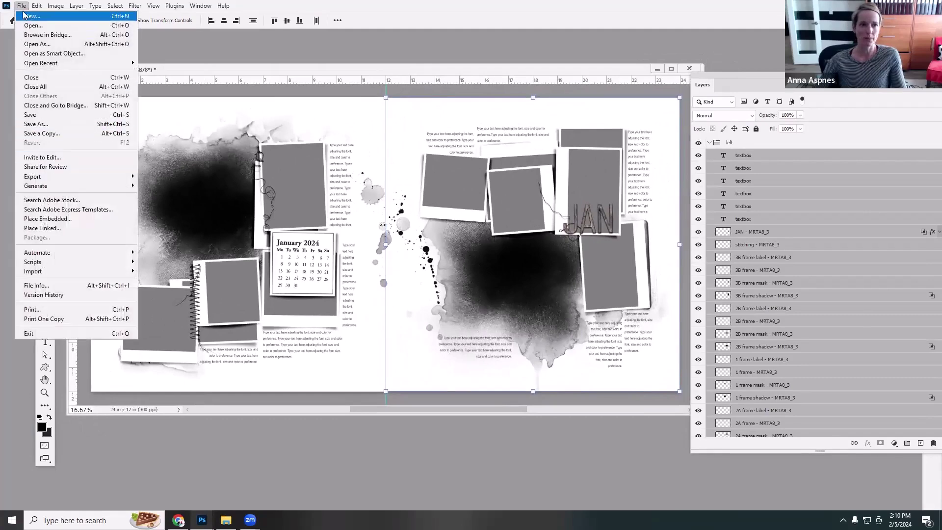
{"action": "left_click", "coordinate": [30, 125]}
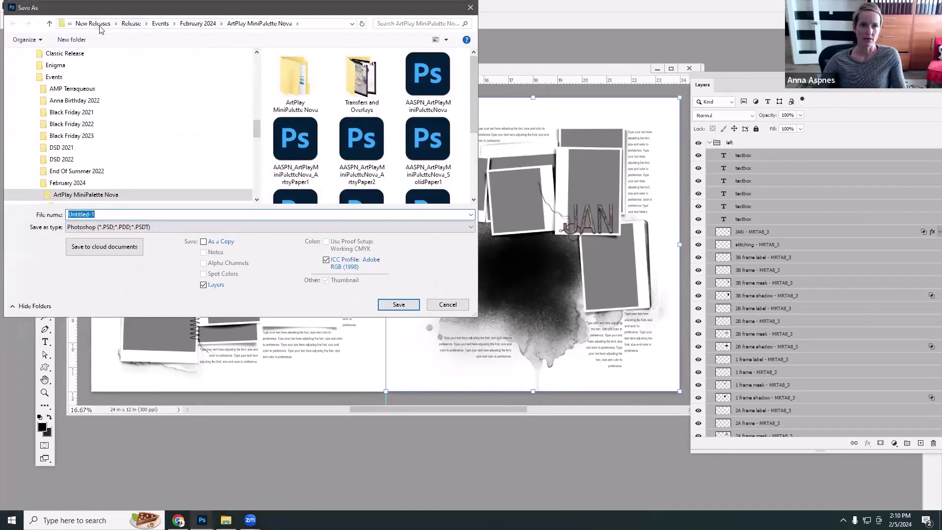
{"action": "left_click", "coordinate": [98, 25]}
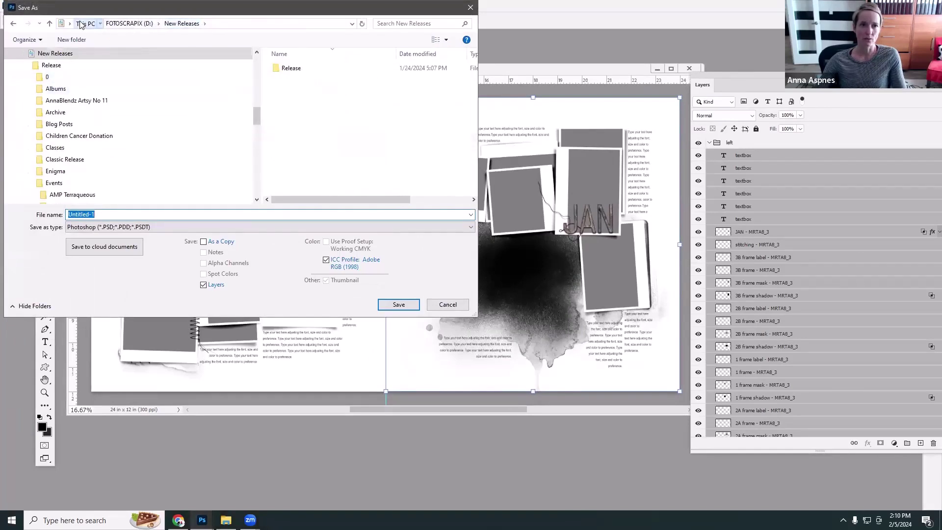
{"action": "left_click", "coordinate": [82, 23]}
{"action": "left_click_drag", "start_coordinate": [473, 74], "coordinate": [470, 166]}
{"action": "scroll", "coordinate": [469, 166], "scroll_direction": "down", "scroll_amount": 2}
{"action": "left_click", "coordinate": [314, 64]}
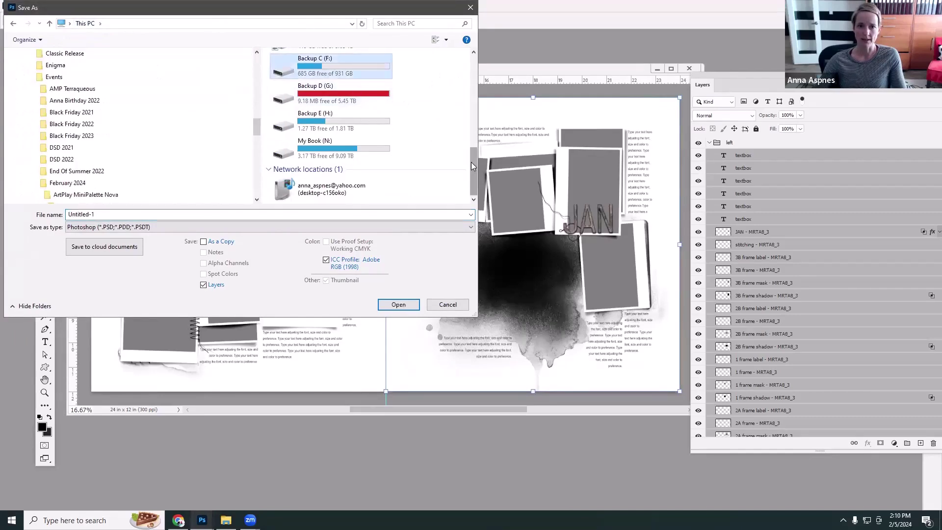
{"action": "scroll", "coordinate": [471, 166], "scroll_direction": "up", "scroll_amount": 2}
{"action": "double_click", "coordinate": [314, 104]}
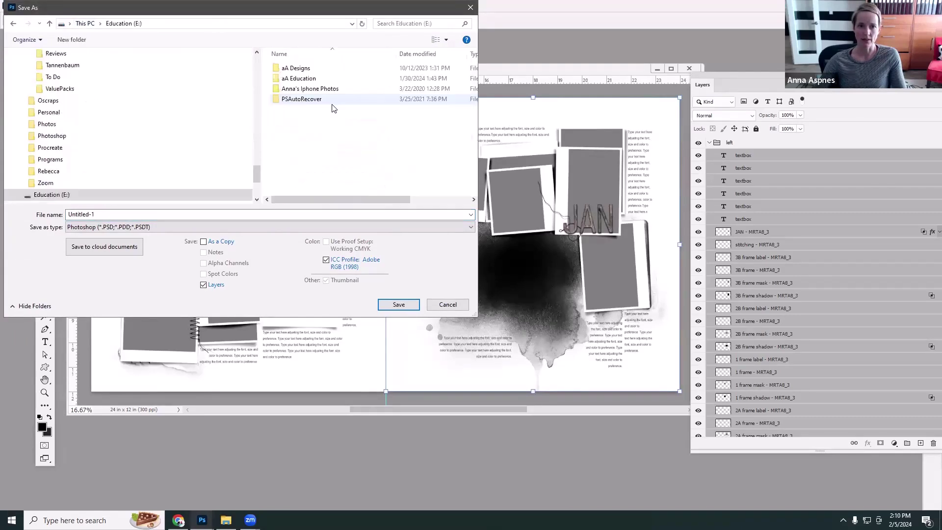
Step: Choose the Simple Project 2024 folder inside aA Education as the save location
{"action": "double_click", "coordinate": [297, 69]}
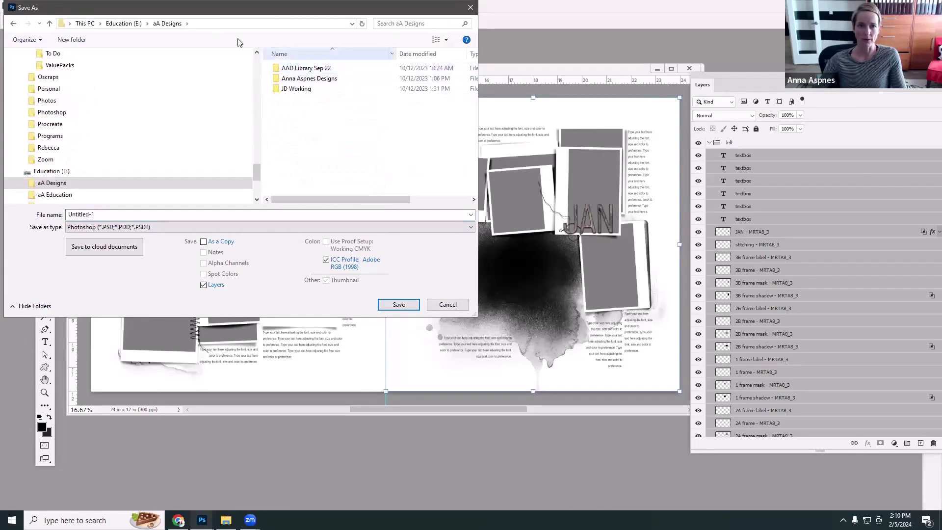
{"action": "left_click", "coordinate": [132, 27]}
{"action": "double_click", "coordinate": [314, 78]}
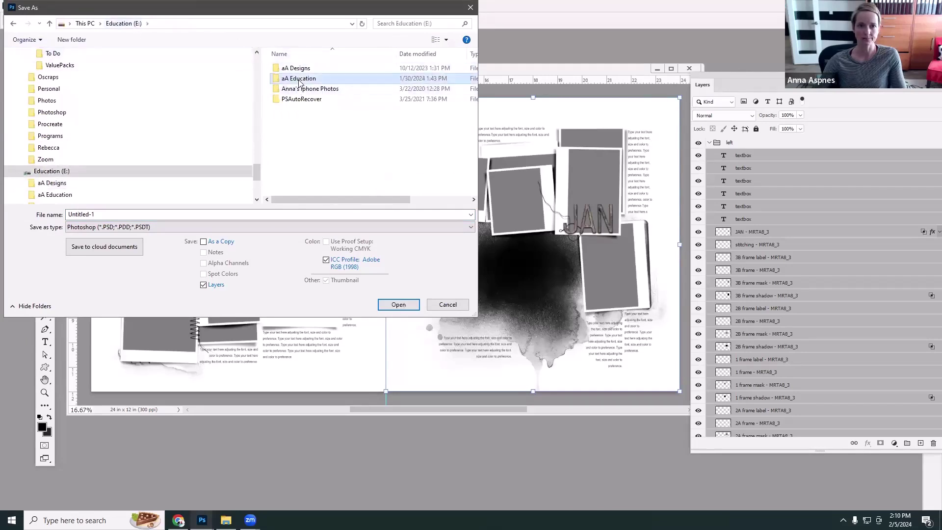
{"action": "left_click_drag", "start_coordinate": [472, 85], "coordinate": [471, 160]}
{"action": "double_click", "coordinate": [323, 128]}
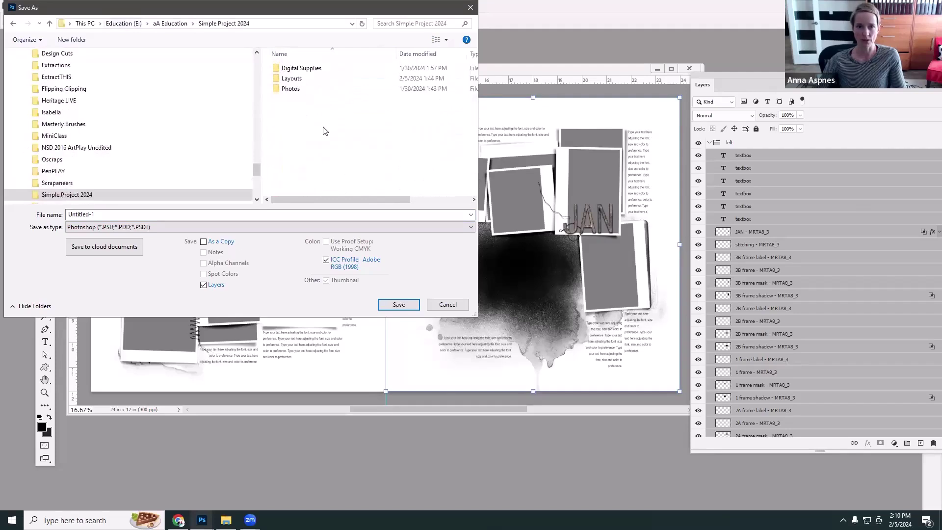
Step: Name the file Master and save it in Photoshop format with its layers
{"action": "triple_click", "coordinate": [105, 214]}
{"action": "type", "text": "Master"}
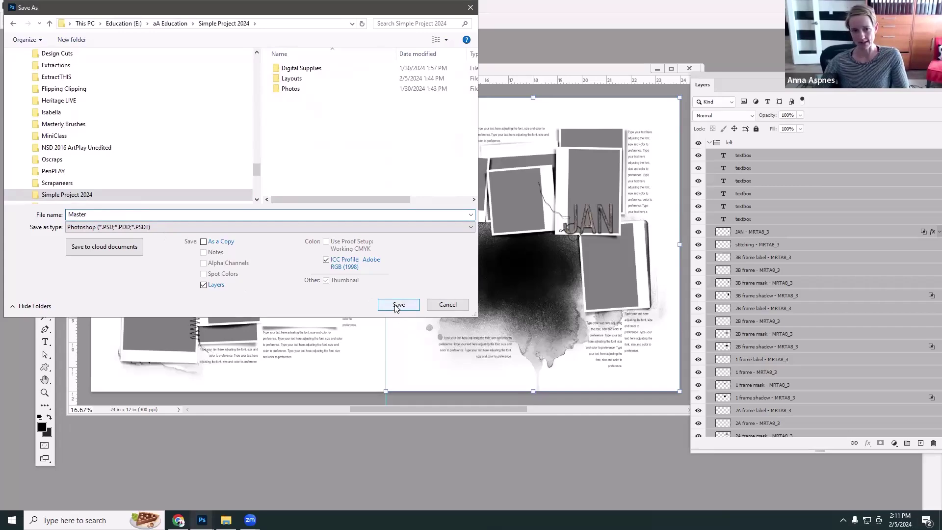
{"action": "left_click", "coordinate": [397, 306]}
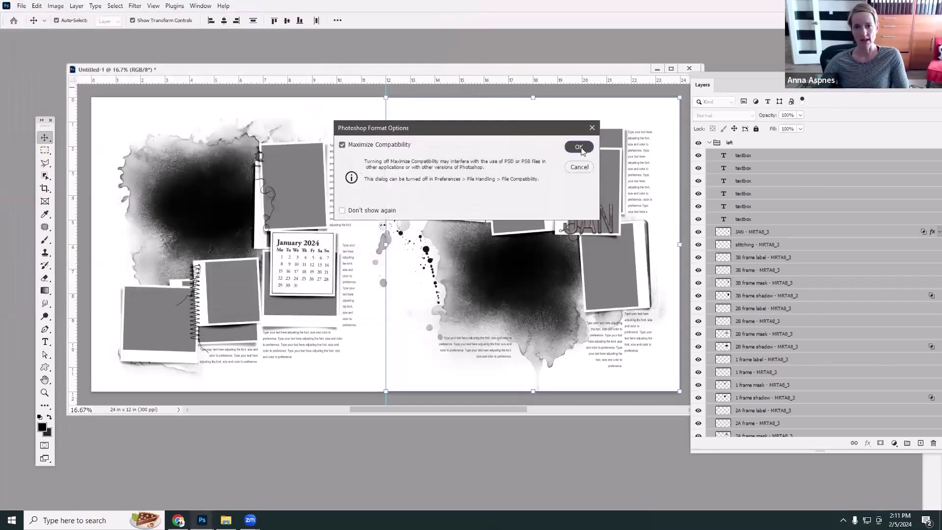
Step: Start saving a second version of the spread, choosing the 1Jan folder inside Layouts as its location
{"action": "left_click", "coordinate": [21, 5]}
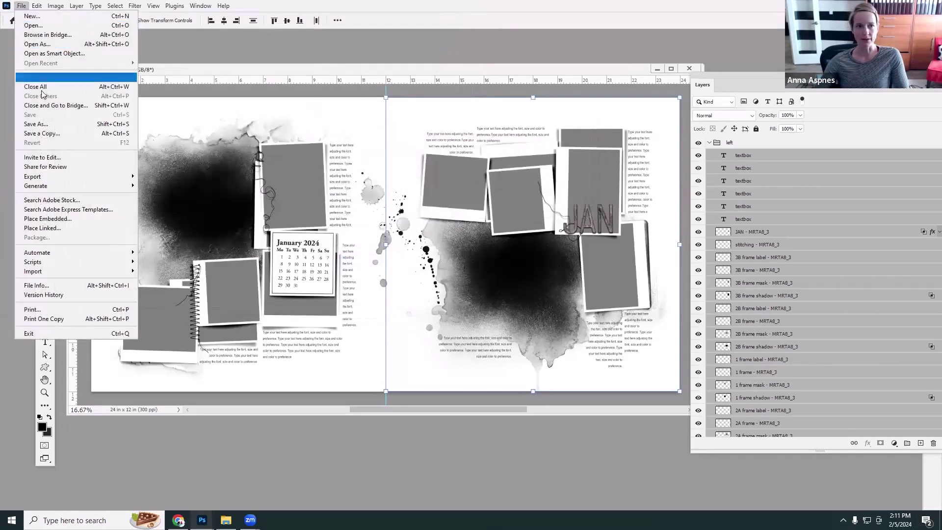
{"action": "left_click", "coordinate": [44, 122]}
{"action": "left_click", "coordinate": [290, 79]}
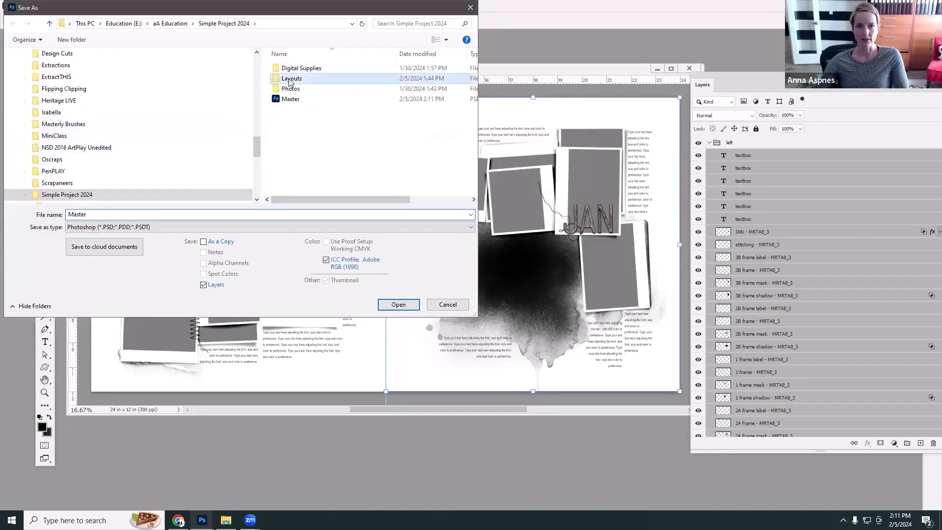
{"action": "double_click", "coordinate": [289, 80]}
{"action": "double_click", "coordinate": [288, 78]}
Step: Save this version as TestJanuary2024 in Photoshop format, accepting the format options, and reposition its window
{"action": "double_click", "coordinate": [128, 216]}
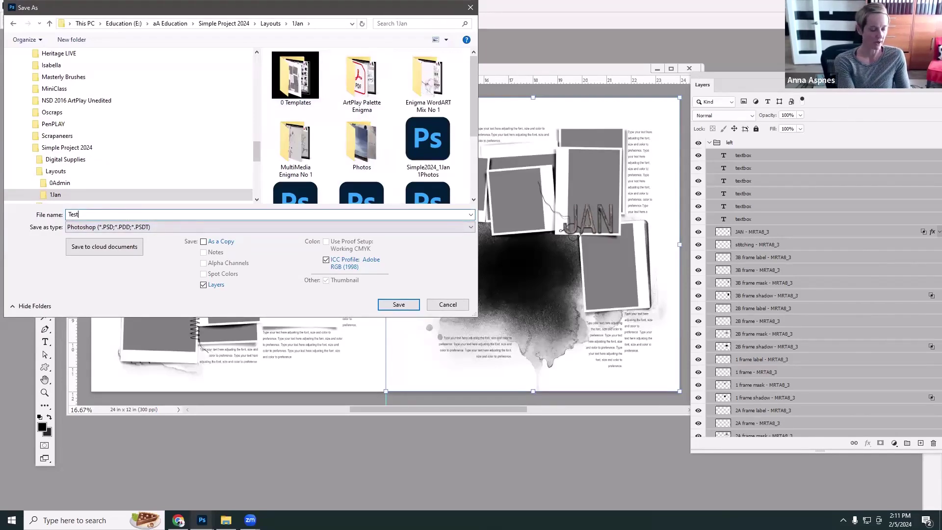
{"action": "type", "text": "January2024"}
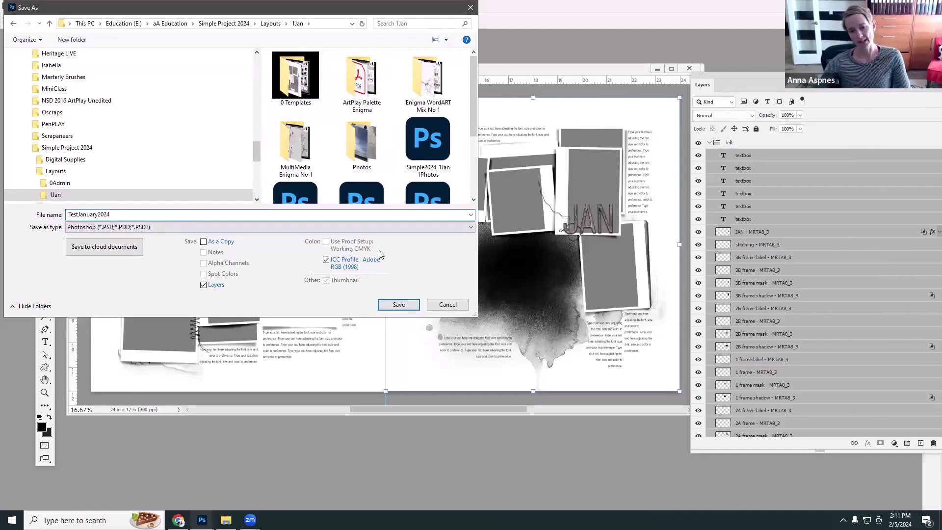
{"action": "left_click", "coordinate": [398, 305]}
{"action": "left_click", "coordinate": [577, 147]}
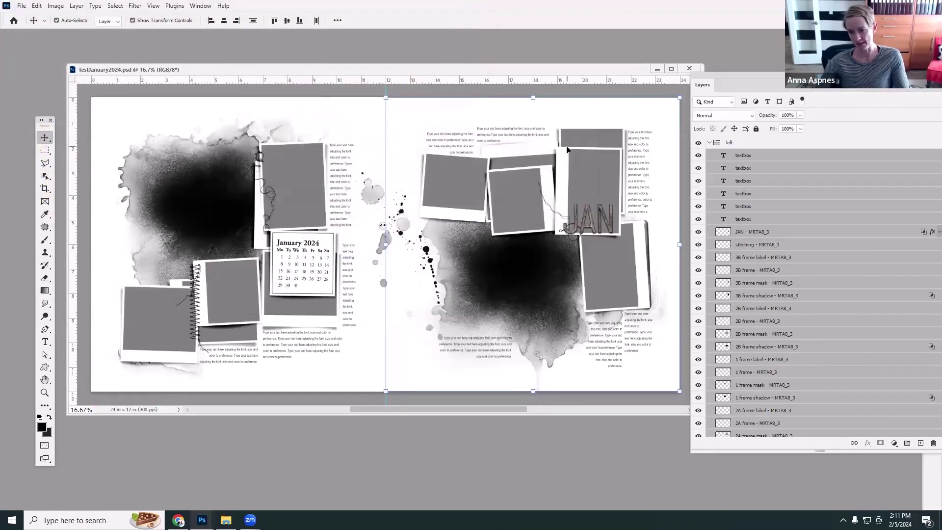
{"action": "mouse_move", "coordinate": [449, 72]}
{"action": "left_mouse_down"}
{"action": "mouse_move", "coordinate": [421, 89]}
{"action": "mouse_move", "coordinate": [453, 81]}
{"action": "left_mouse_up"}
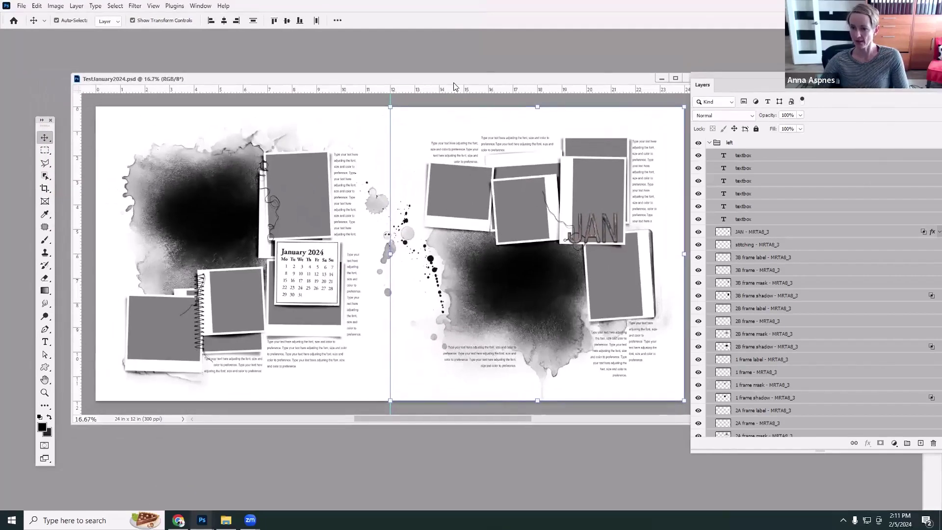
{"action": "left_click_drag", "start_coordinate": [369, 82], "coordinate": [376, 65]}
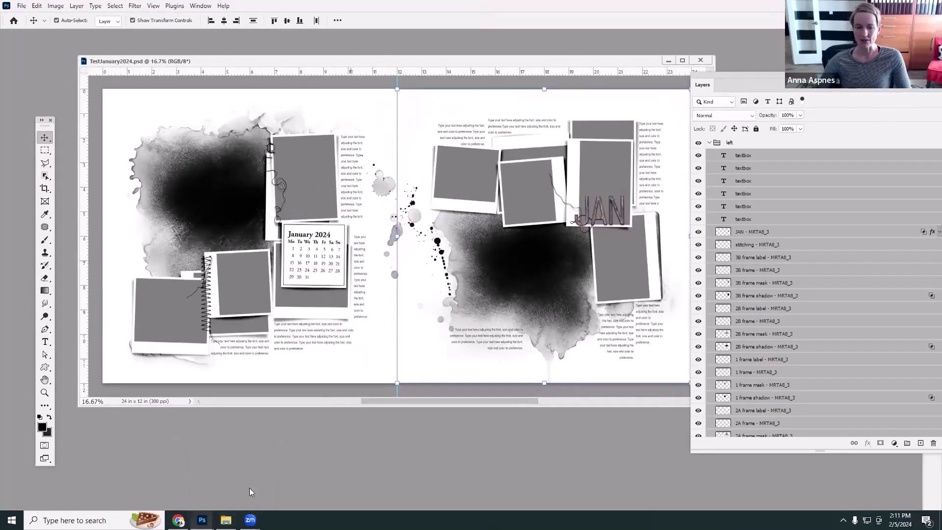
Step: Switch to File Explorer and open the All folder inside the Photos folder of 1Jan
{"action": "mouse_move", "coordinate": [226, 519]}
{"action": "left_click", "coordinate": [233, 495]}
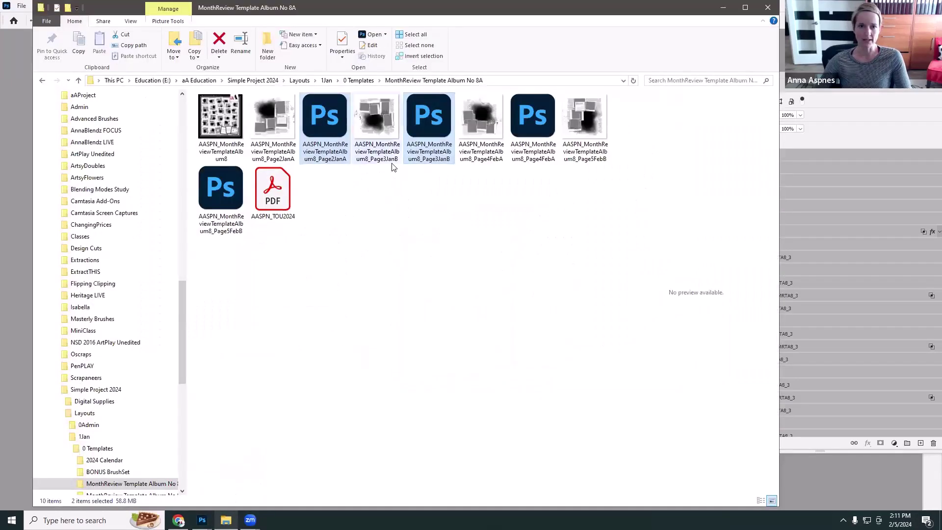
{"action": "left_click", "coordinate": [325, 81]}
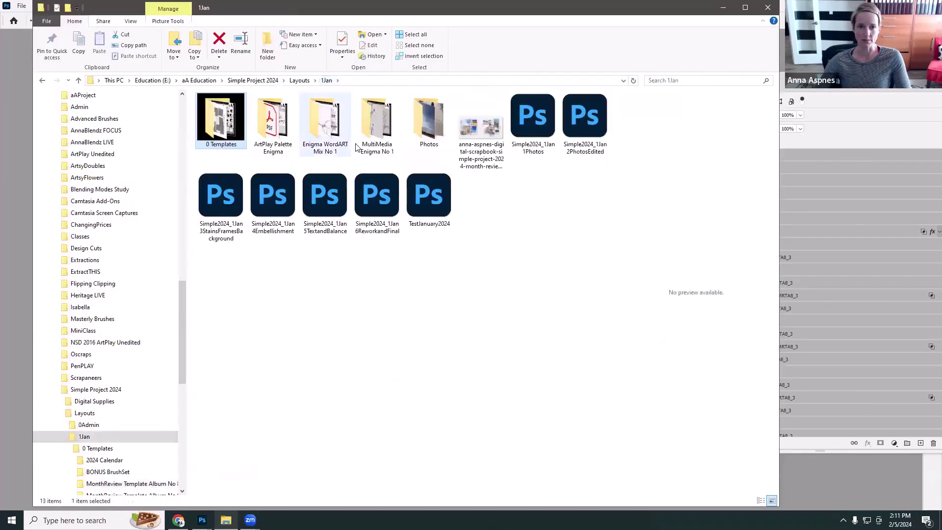
{"action": "double_click", "coordinate": [423, 129]}
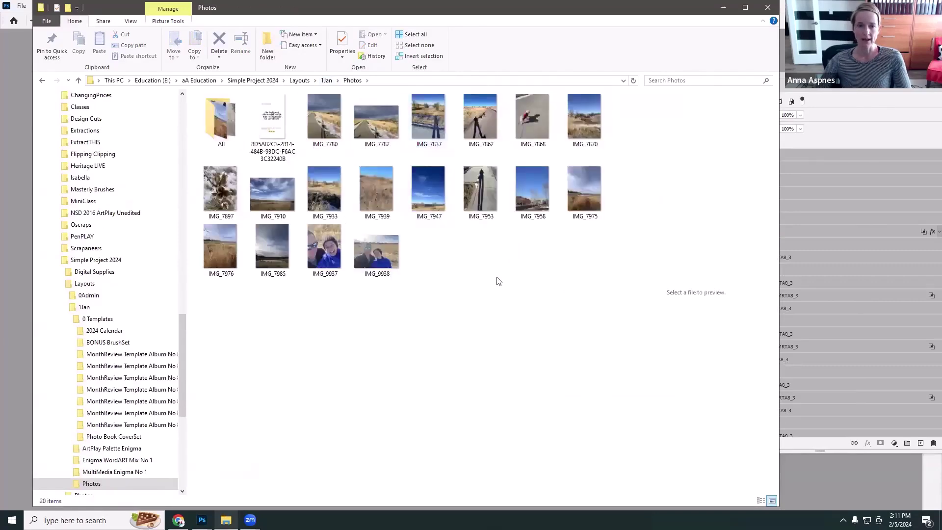
{"action": "double_click", "coordinate": [224, 118]}
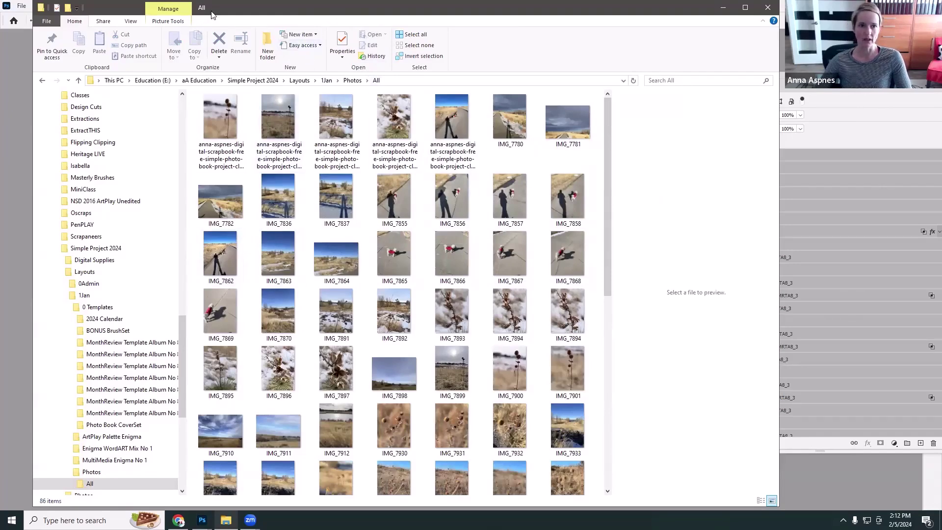
Step: Look through the January photo thumbnails in the All folder, from the first image to the last
{"action": "left_click_drag", "start_coordinate": [234, 15], "coordinate": [213, 14]}
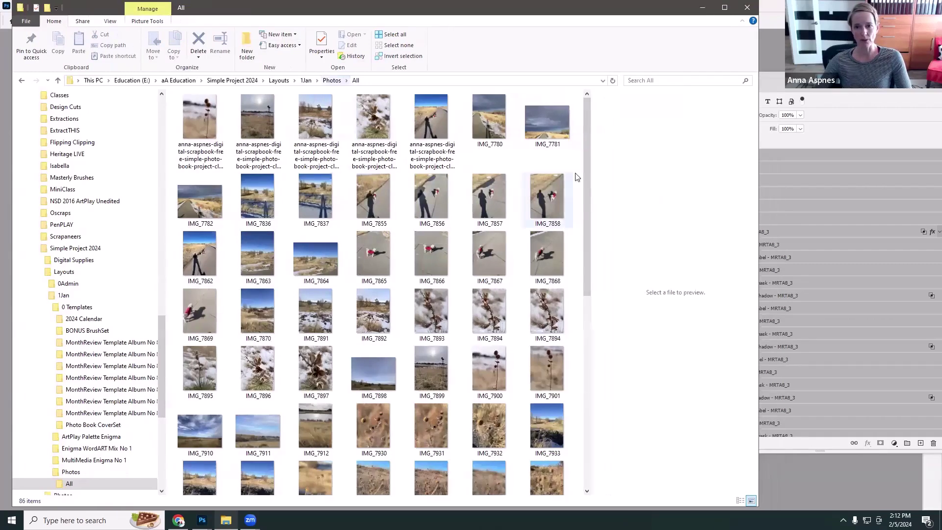
{"action": "scroll", "coordinate": [583, 188], "scroll_direction": "down", "scroll_amount": 7}
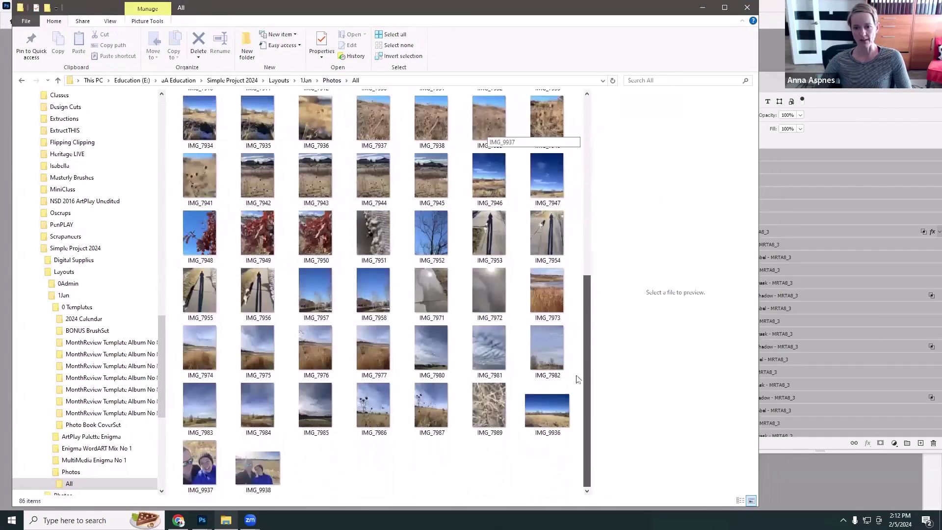
{"action": "scroll", "coordinate": [564, 344], "scroll_direction": "up", "scroll_amount": 7}
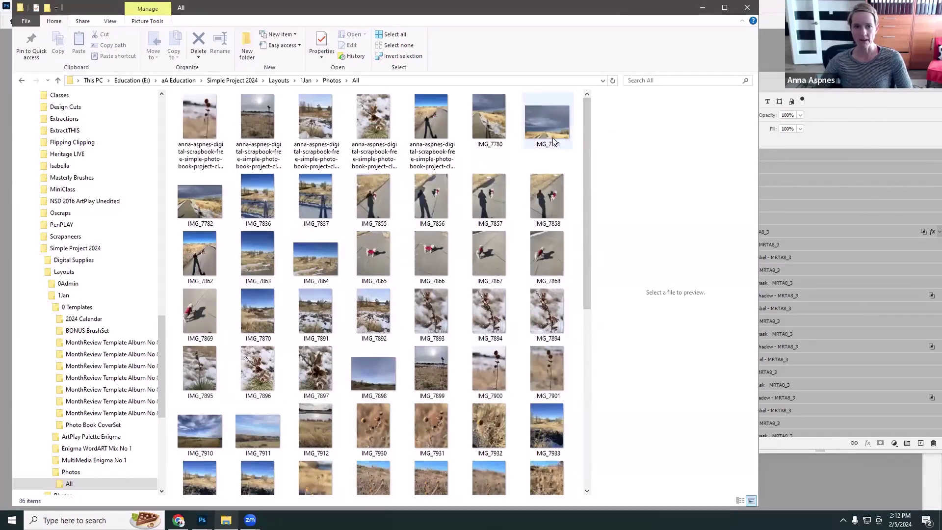
{"action": "mouse_move", "coordinate": [554, 142]}
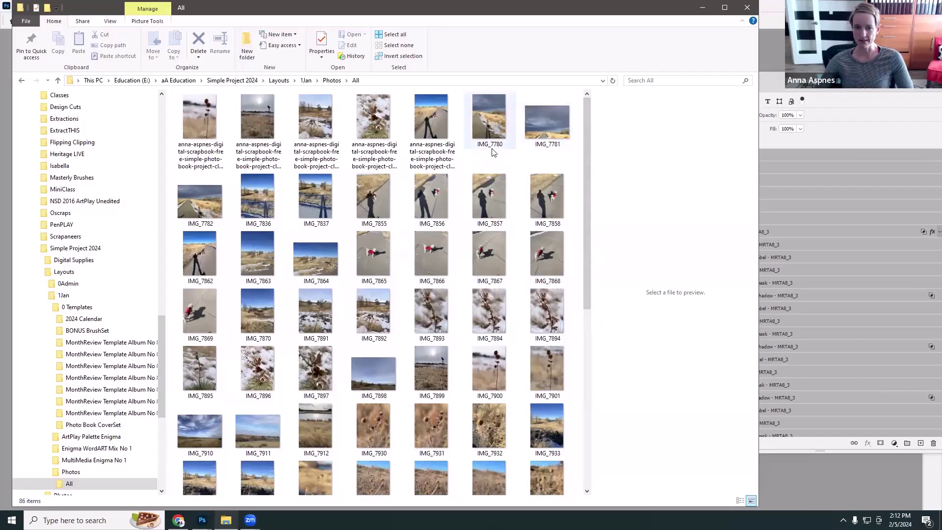
{"action": "mouse_move", "coordinate": [475, 257]}
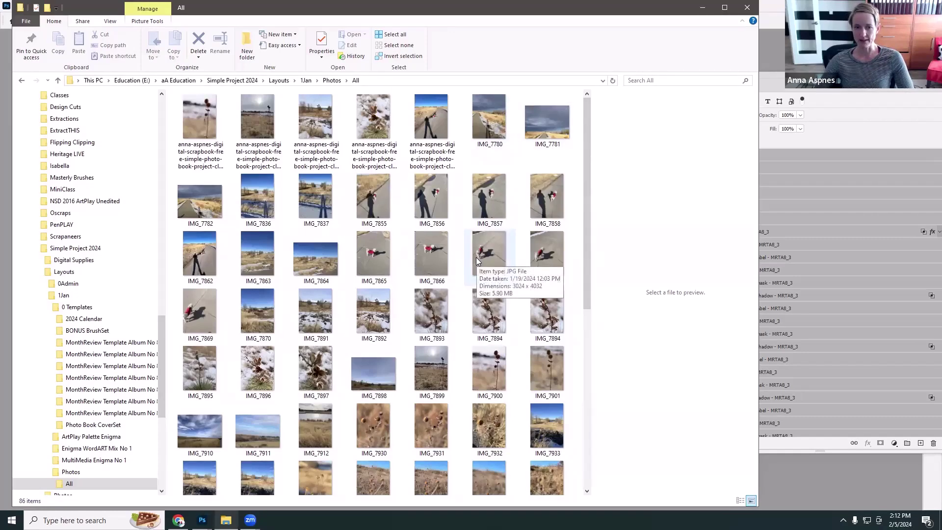
Step: Preview the first four January photos in the All folder one after another
{"action": "left_click", "coordinate": [208, 124]}
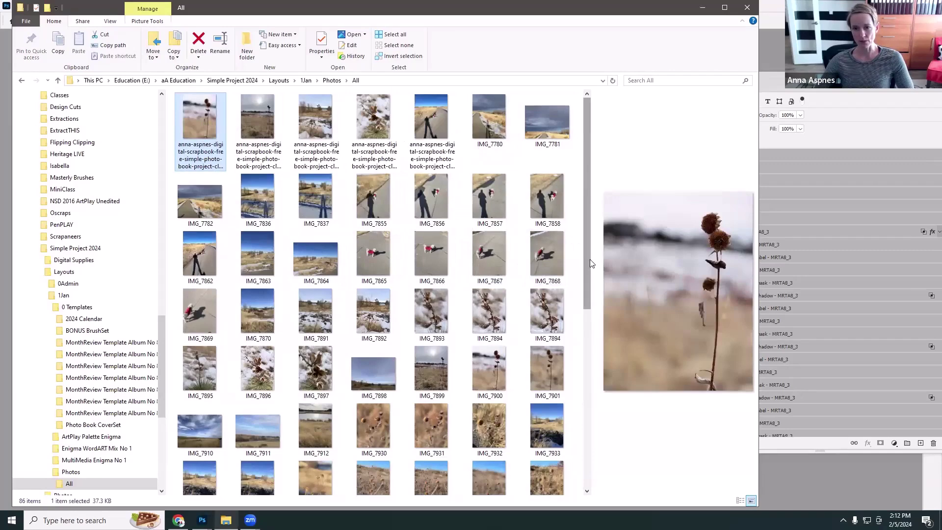
{"action": "left_click", "coordinate": [256, 121]}
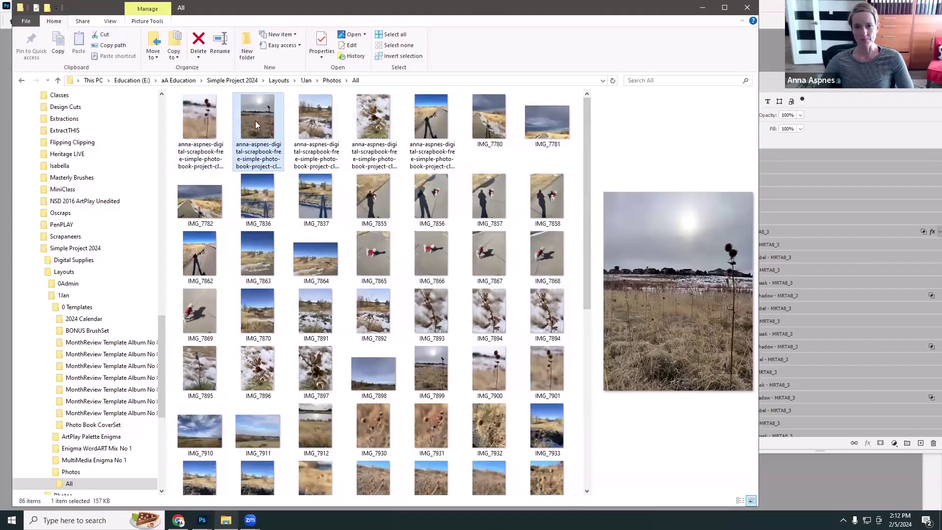
{"action": "left_click", "coordinate": [320, 121]}
{"action": "left_click", "coordinate": [375, 123]}
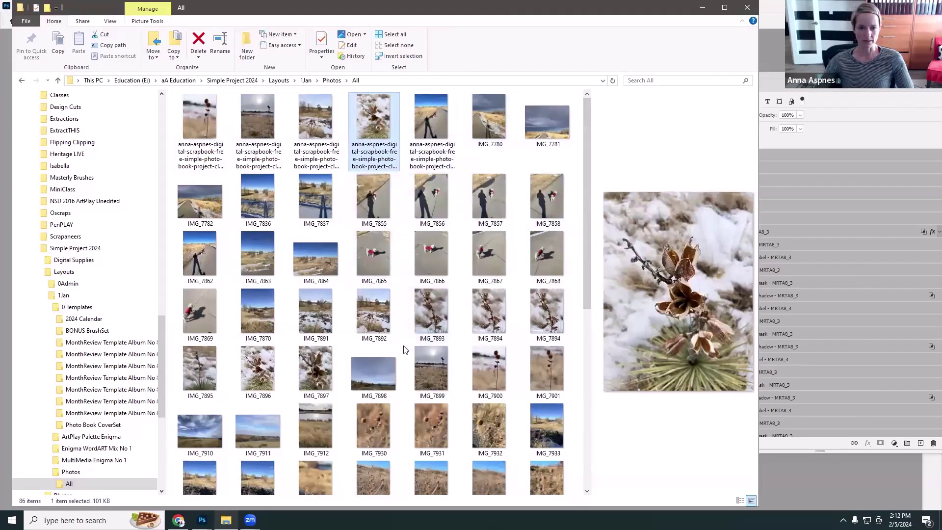
Step: Preview the texture and detail photos IMG_7989, IMG_7949, IMG_7951 and IMG_7972 further down the folder
{"action": "scroll", "coordinate": [404, 348], "scroll_direction": "down", "scroll_amount": 6}
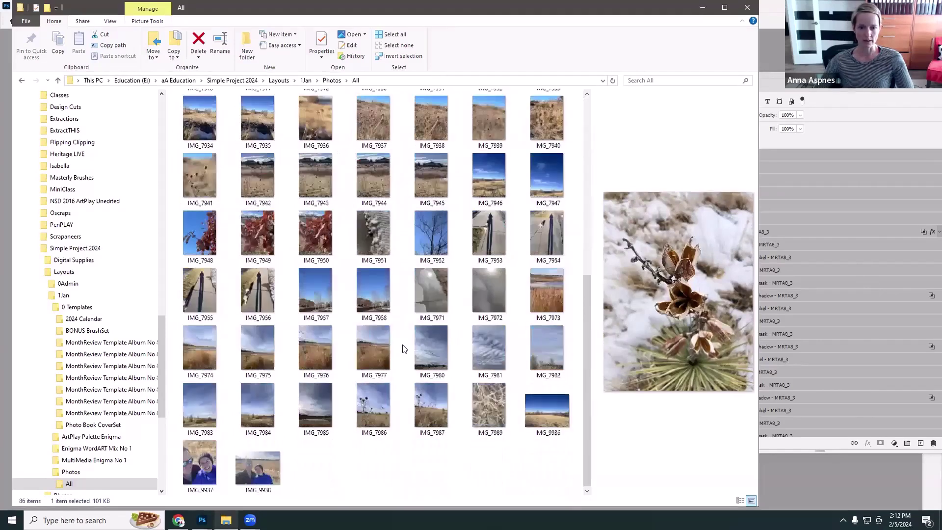
{"action": "left_click", "coordinate": [494, 405]}
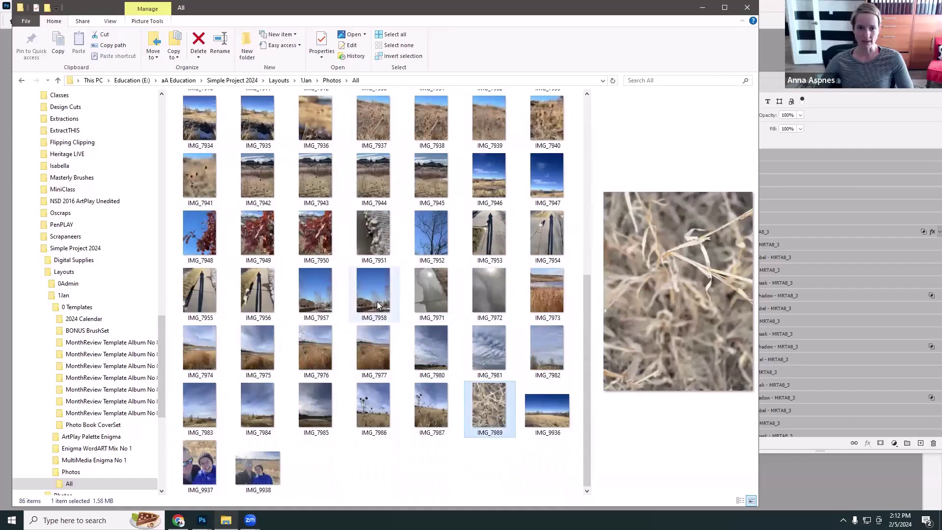
{"action": "left_click", "coordinate": [269, 245]}
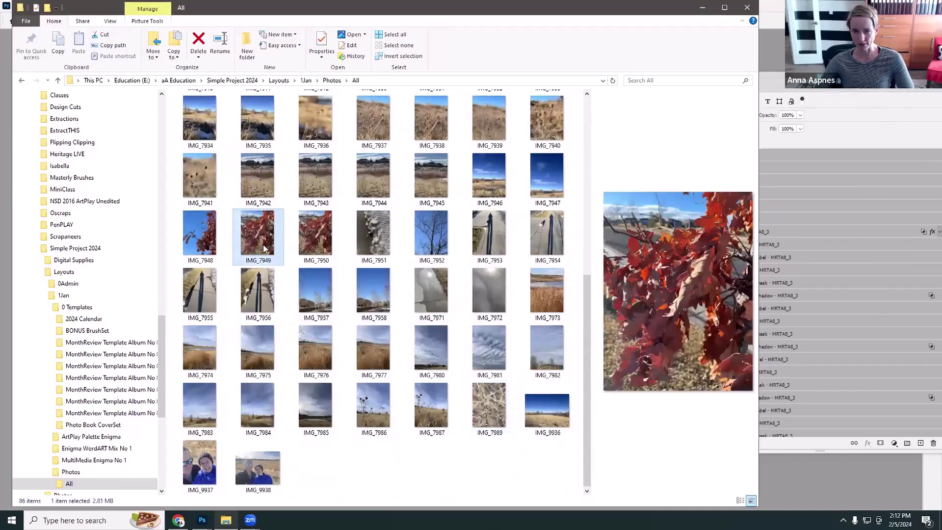
{"action": "left_click", "coordinate": [369, 236]}
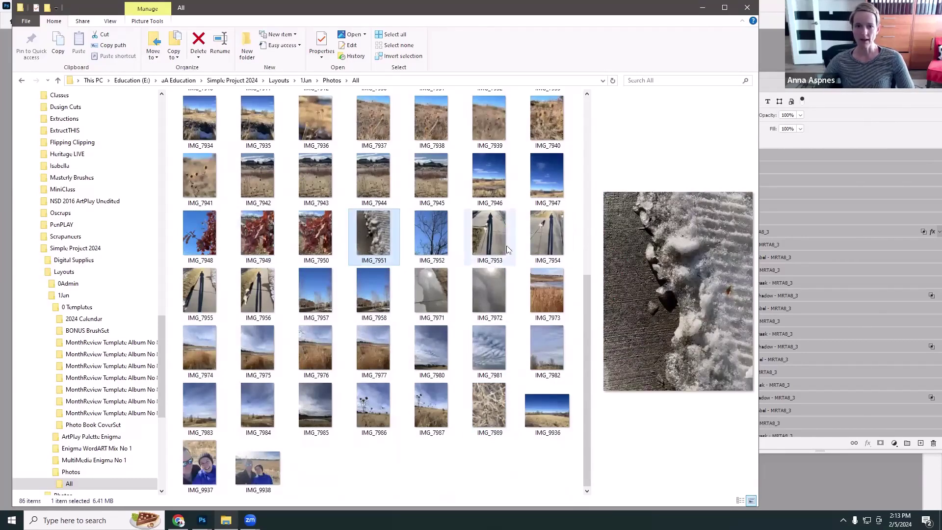
{"action": "left_click", "coordinate": [492, 291]}
Step: Preview the fourth and third photos of the folder and widen the preview pane to show the image larger
{"action": "left_click_drag", "start_coordinate": [586, 297], "coordinate": [561, 102]}
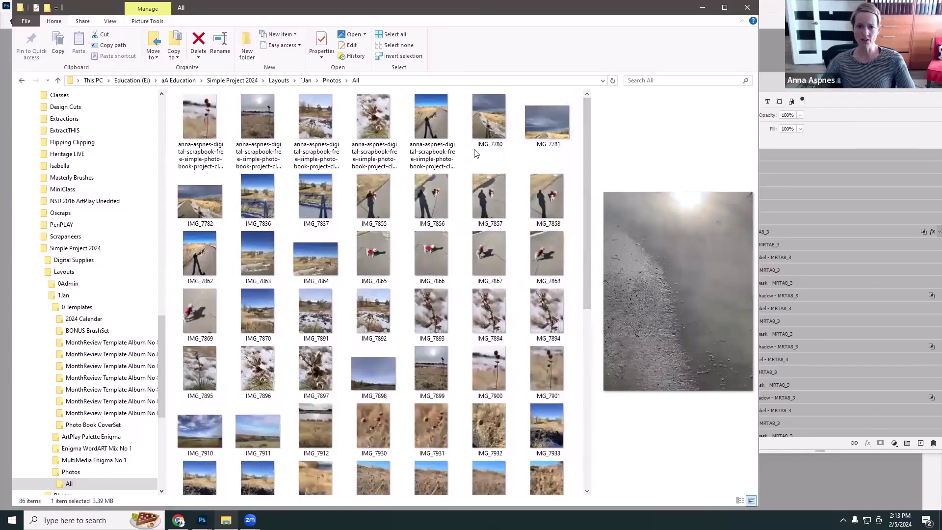
{"action": "left_click", "coordinate": [384, 138]}
{"action": "left_click", "coordinate": [325, 134]}
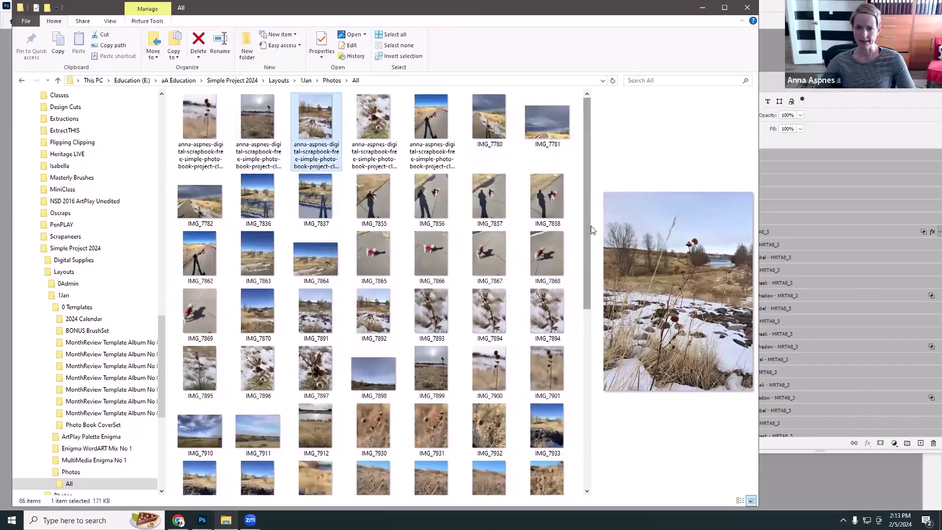
{"action": "left_click_drag", "start_coordinate": [587, 227], "coordinate": [402, 230]}
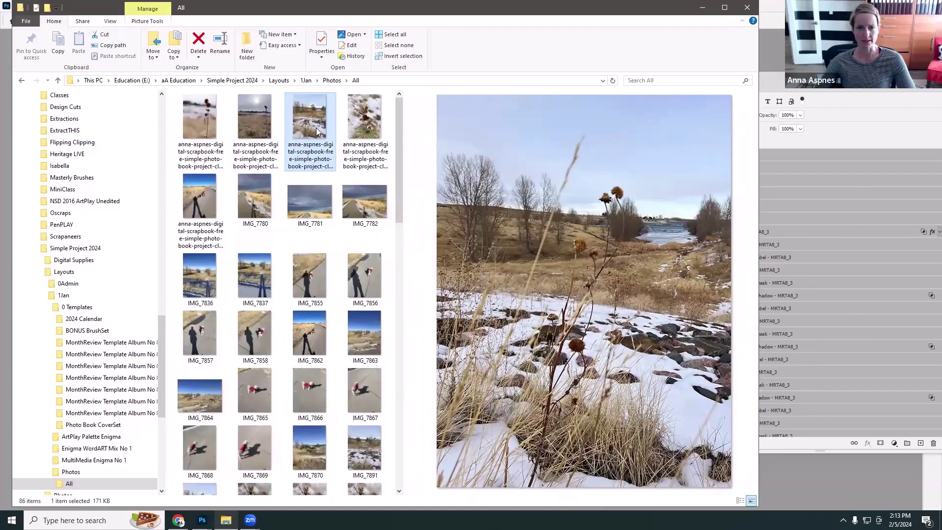
Step: Preview the snowy landscape IMG_7891 and the seed-head close-ups IMG_7900, IMG_7901 and IMG_7930
{"action": "left_click_drag", "start_coordinate": [399, 141], "coordinate": [396, 203]}
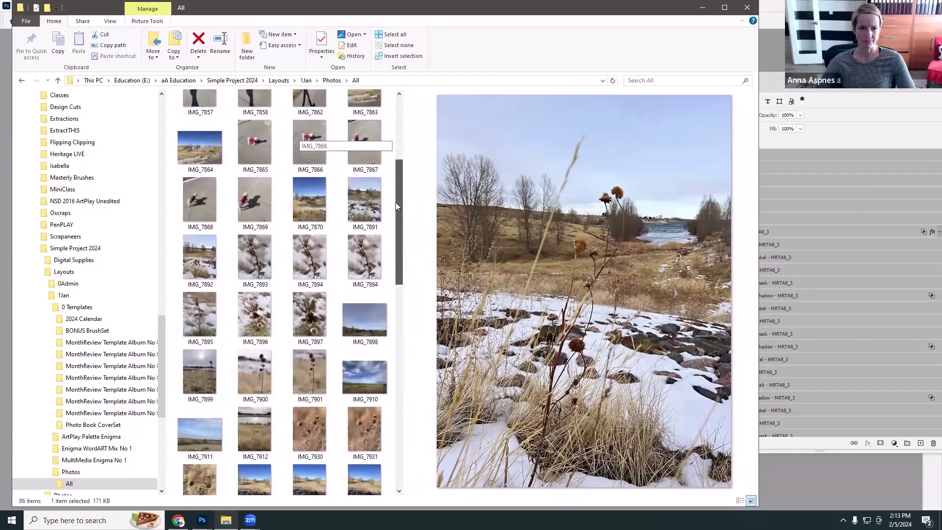
{"action": "left_click", "coordinate": [362, 198]}
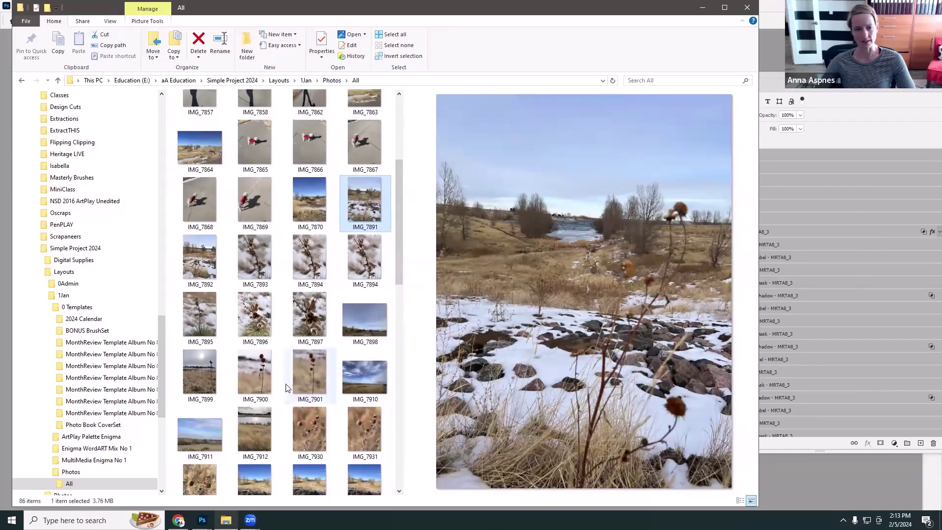
{"action": "left_click", "coordinate": [245, 372]}
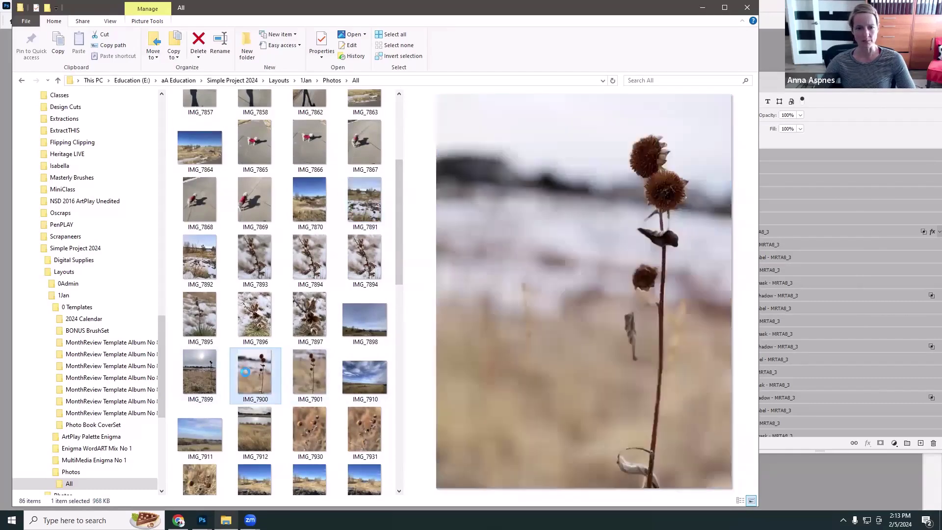
{"action": "left_click", "coordinate": [297, 371]}
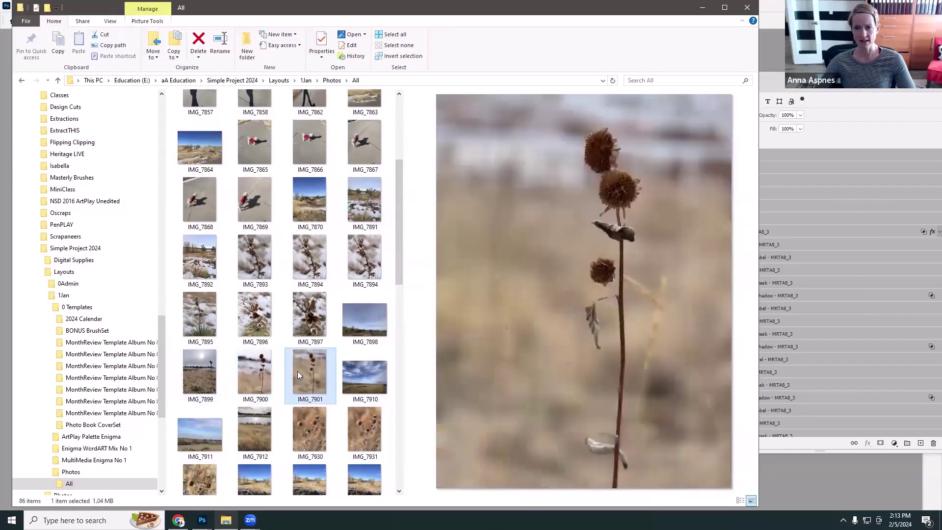
{"action": "left_click", "coordinate": [324, 423]}
Step: Preview the folder's first photo, IMG_7781, the fifth photo, IMG_7864 and IMG_7863 to compare close-up and landscape shots
{"action": "scroll", "coordinate": [407, 245], "scroll_direction": "up", "scroll_amount": 5}
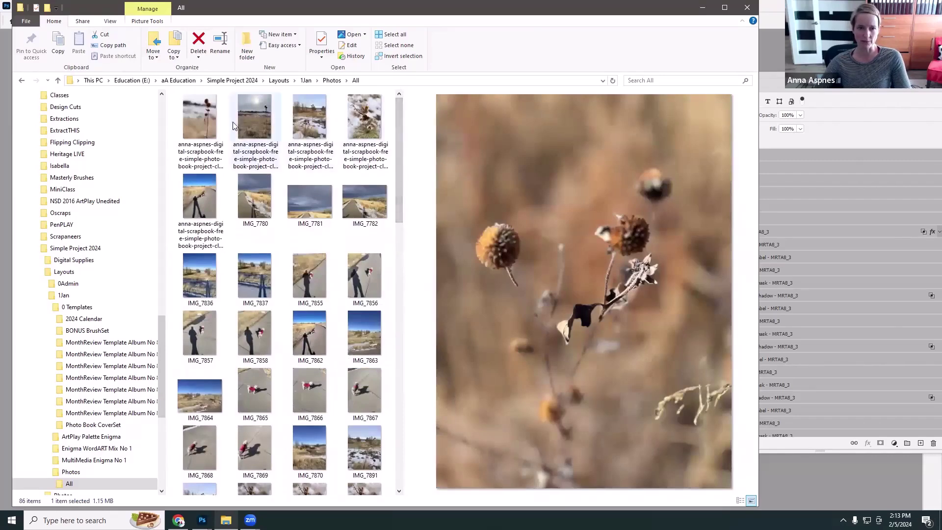
{"action": "left_click", "coordinate": [207, 124]}
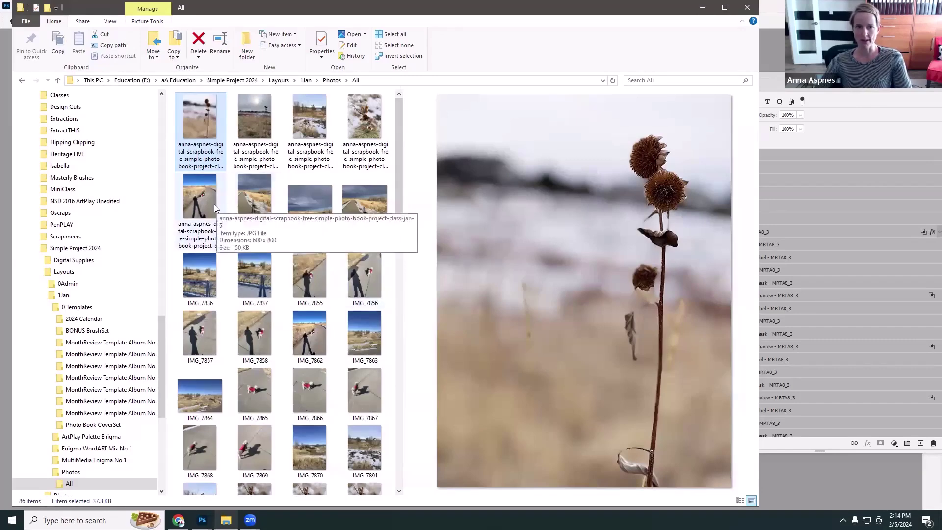
{"action": "left_click", "coordinate": [309, 211]}
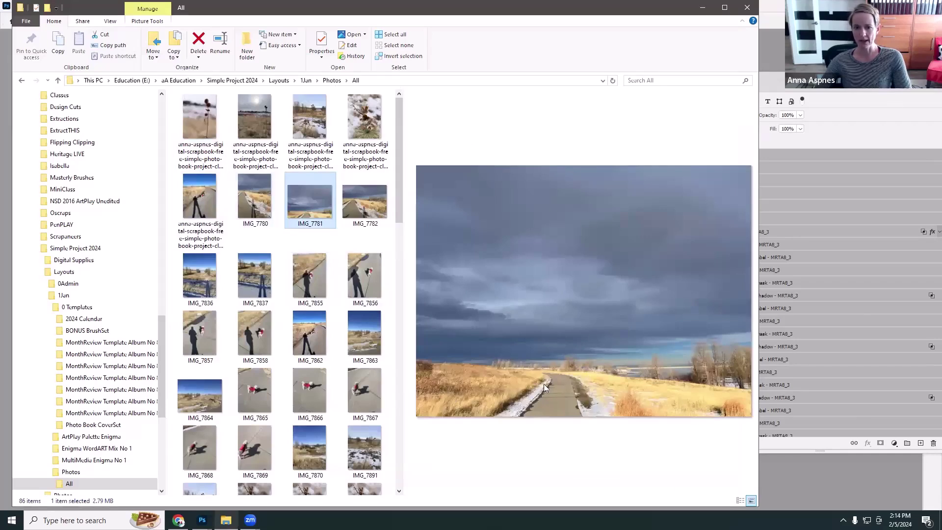
{"action": "left_click", "coordinate": [190, 192]}
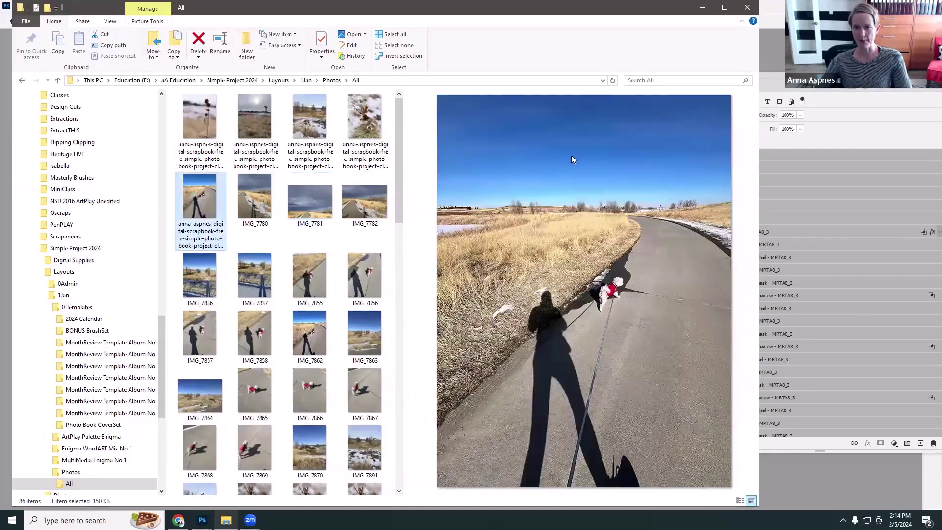
{"action": "left_click", "coordinate": [206, 404]}
{"action": "left_click", "coordinate": [383, 334]}
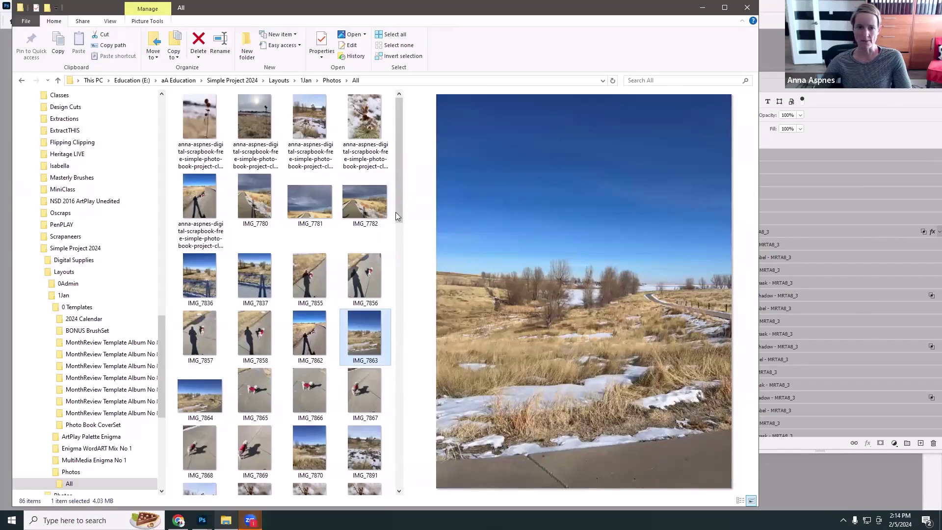
Step: Compare the shadow and dog-walk shots by previewing the fifth photo, IMG_7780, IMG_7836 and IMG_7867
{"action": "left_click", "coordinate": [209, 201]}
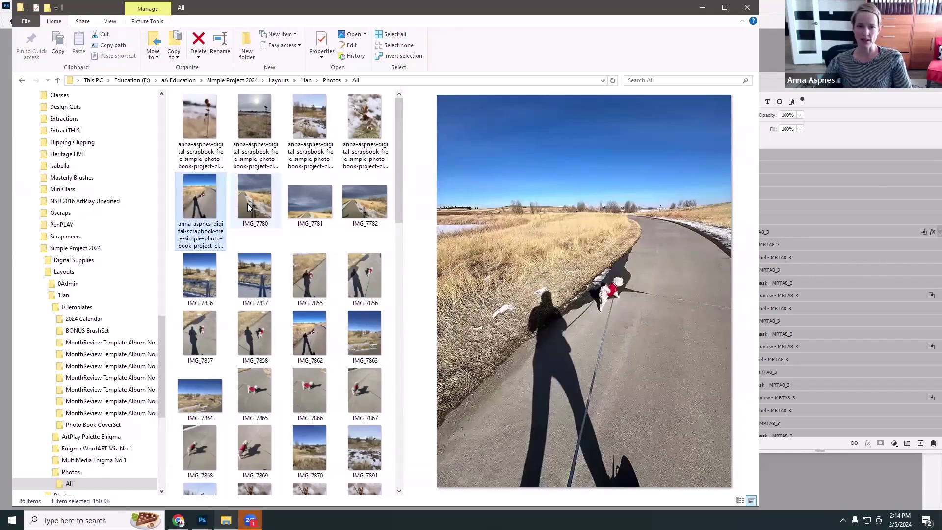
{"action": "left_click", "coordinate": [248, 205]}
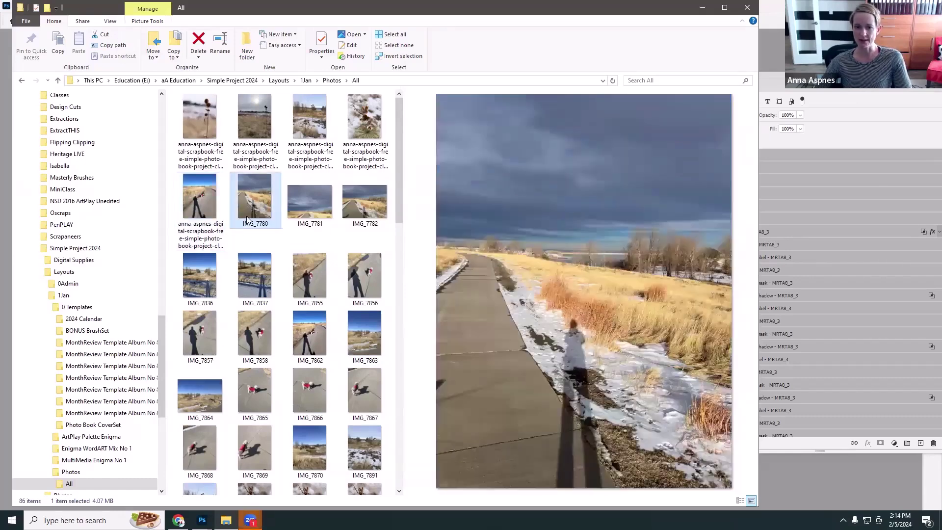
{"action": "left_click", "coordinate": [202, 278]}
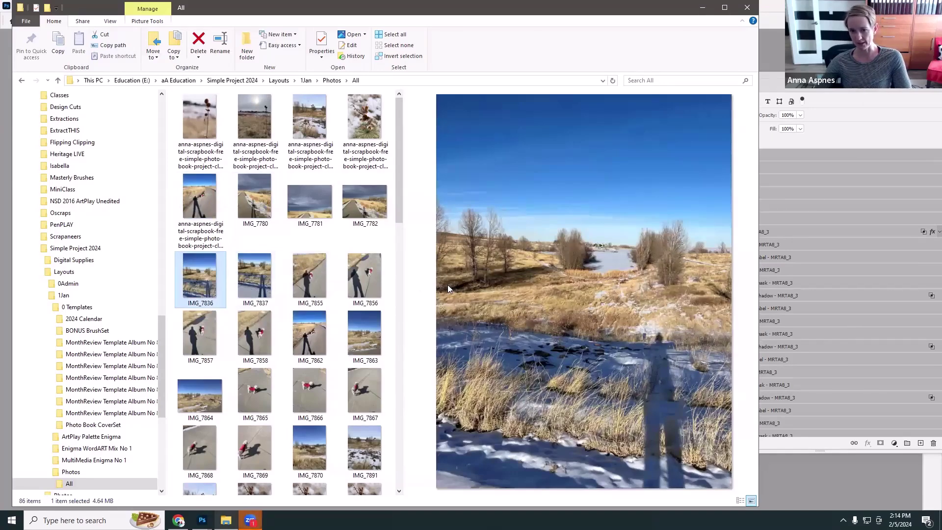
{"action": "left_click", "coordinate": [374, 389]}
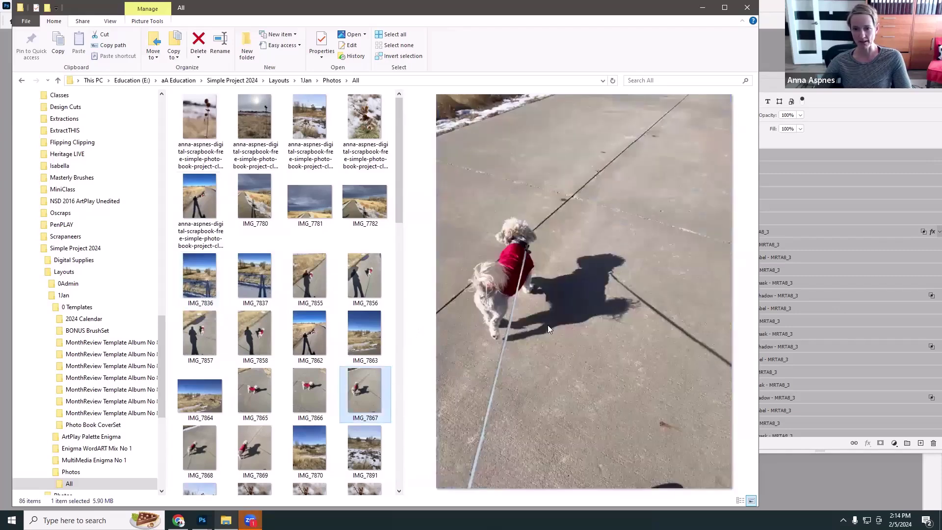
Step: Preview the snowy landscape IMG_7891, compare close-ups IMG_7900 and IMG_7901, and view the cloudy-sky photo IMG_7910
{"action": "left_click_drag", "start_coordinate": [399, 197], "coordinate": [397, 242]}
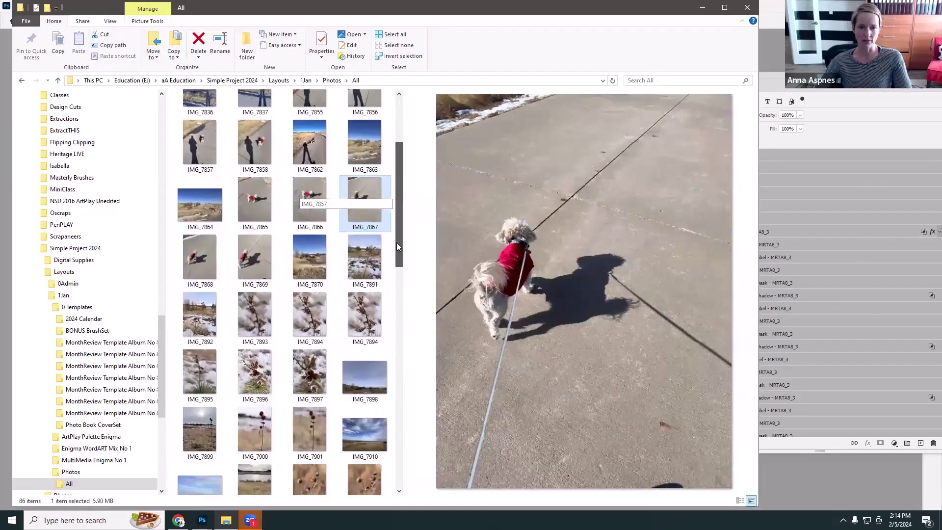
{"action": "left_click", "coordinate": [362, 266]}
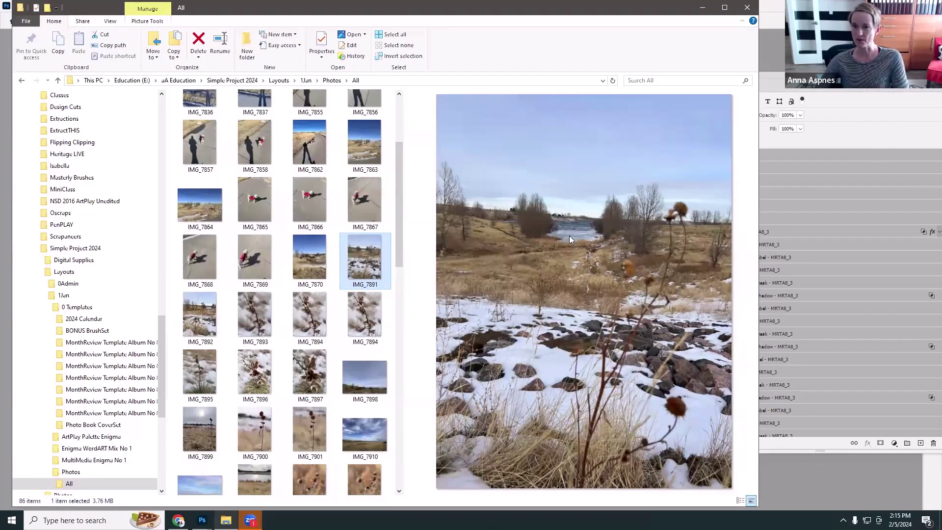
{"action": "left_click_drag", "start_coordinate": [400, 251], "coordinate": [390, 298]}
{"action": "left_click", "coordinate": [258, 289]}
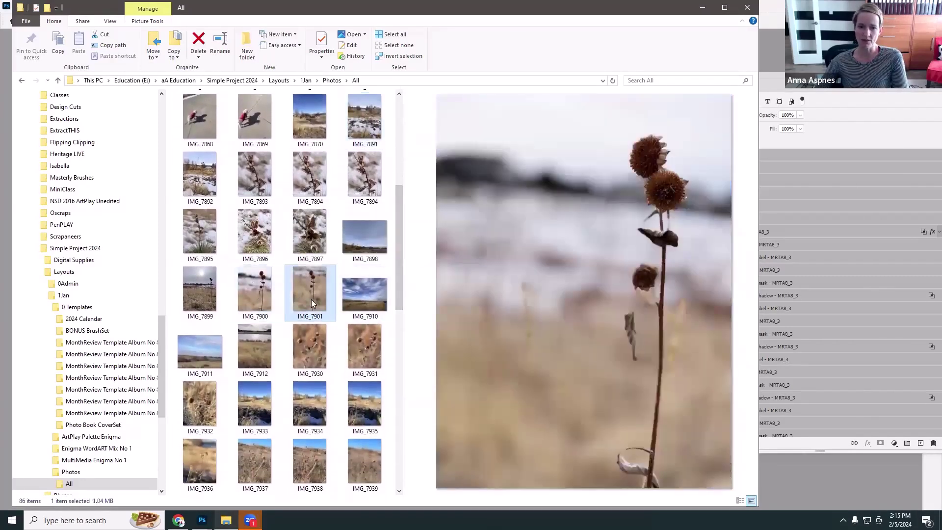
{"action": "left_click", "coordinate": [311, 299]}
{"action": "left_click", "coordinate": [263, 295]}
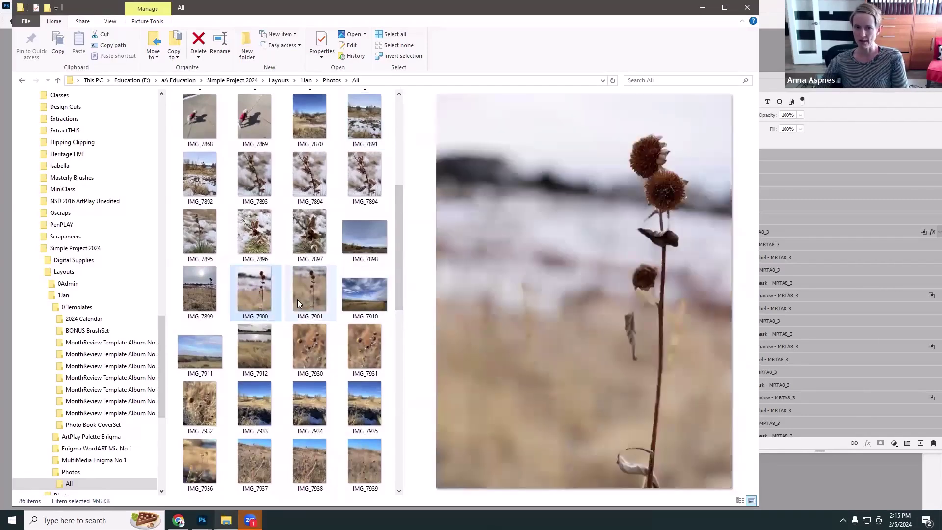
{"action": "left_click", "coordinate": [350, 297]}
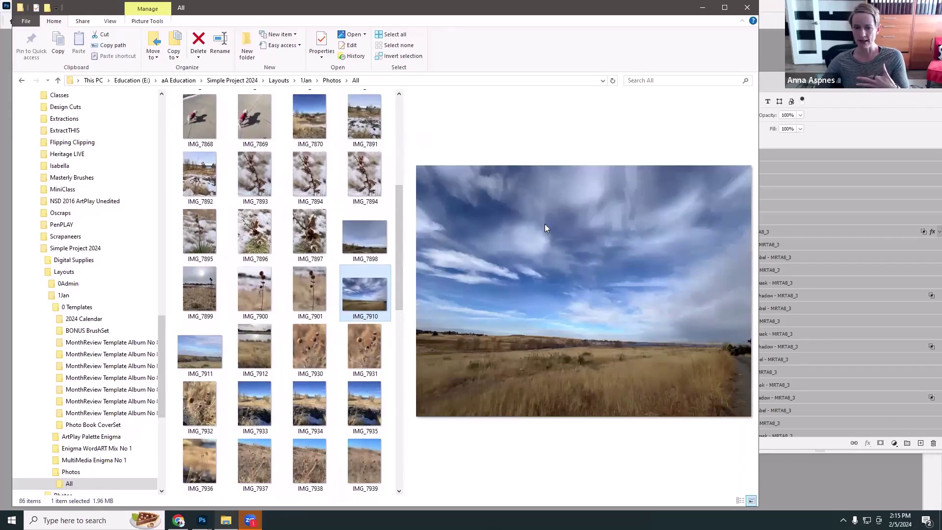
Step: Preview the seed-head photos IMG_7936, IMG_7937 and IMG_7941, return to IMG_7936, and view the dog-and-shadow photo IMG_7953
{"action": "left_click_drag", "start_coordinate": [400, 285], "coordinate": [390, 338]}
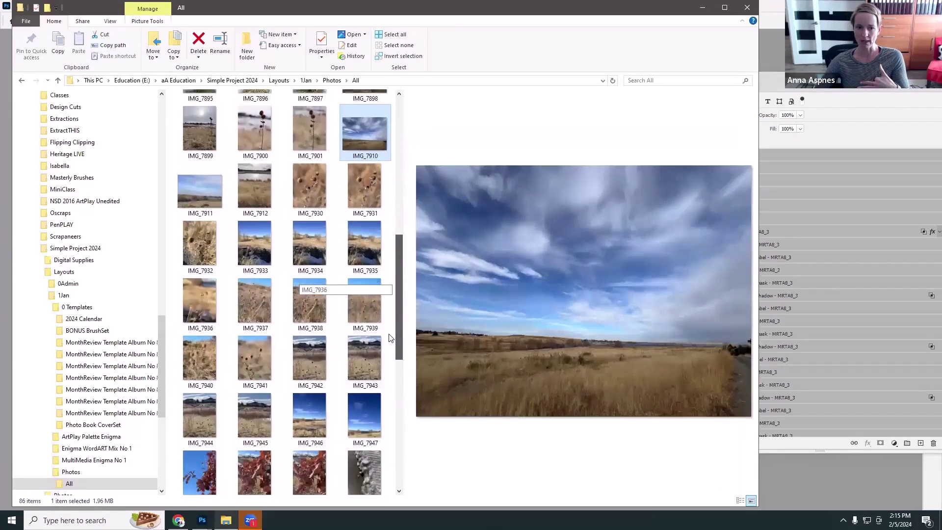
{"action": "left_click", "coordinate": [216, 315]}
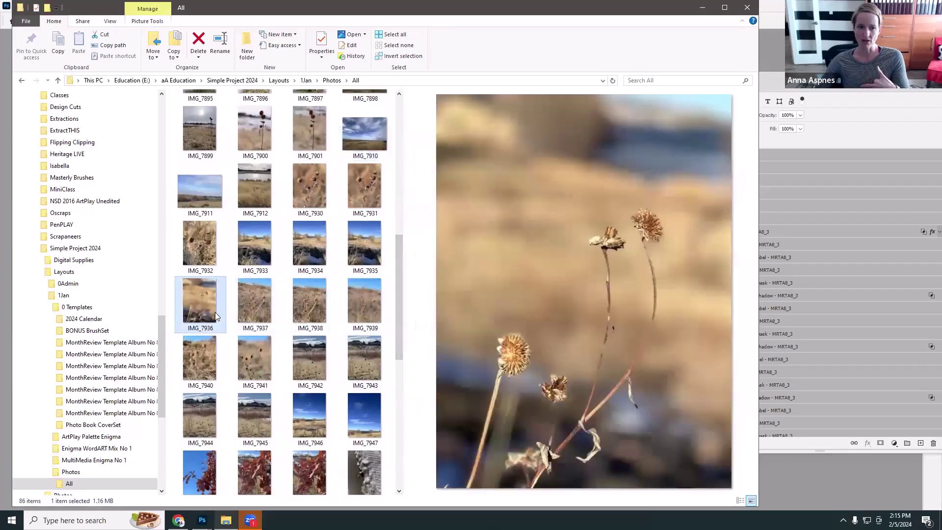
{"action": "left_click", "coordinate": [257, 301]}
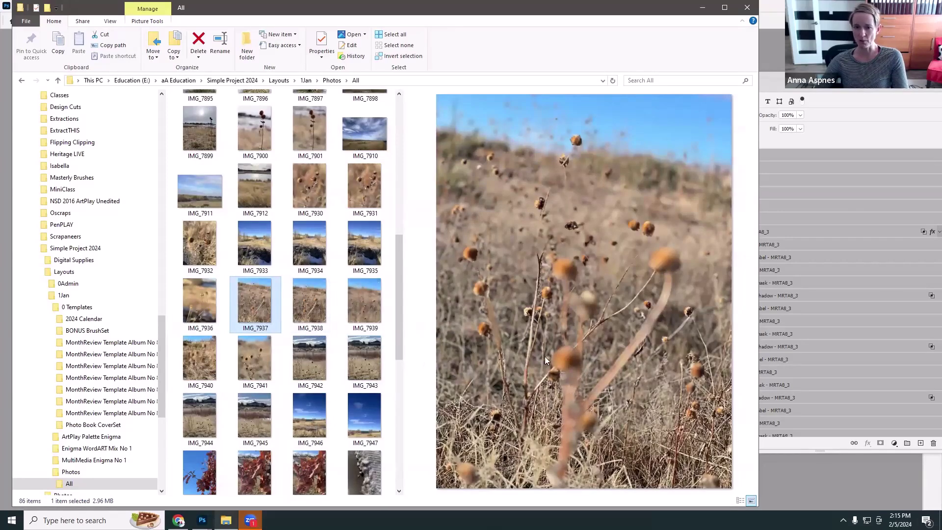
{"action": "left_click", "coordinate": [259, 368]}
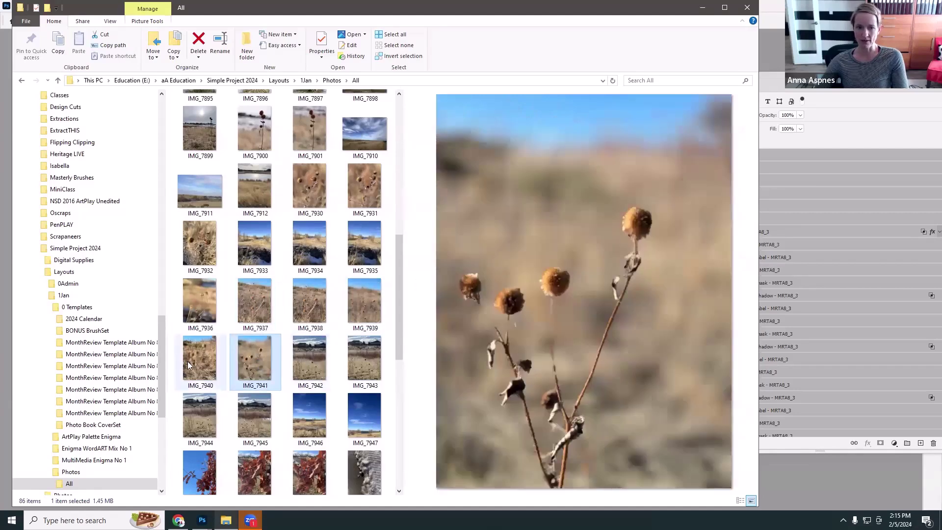
{"action": "left_click", "coordinate": [205, 311]}
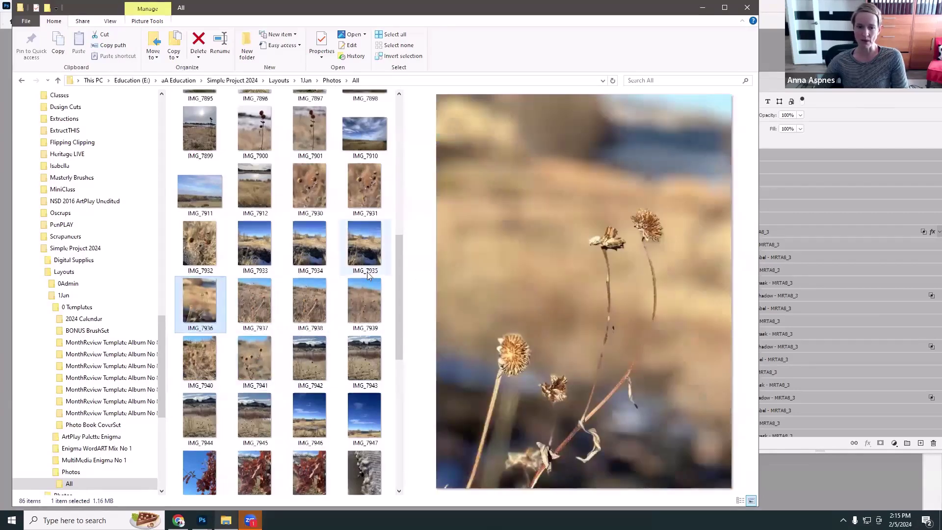
{"action": "scroll", "coordinate": [367, 272], "scroll_direction": "down", "scroll_amount": 5}
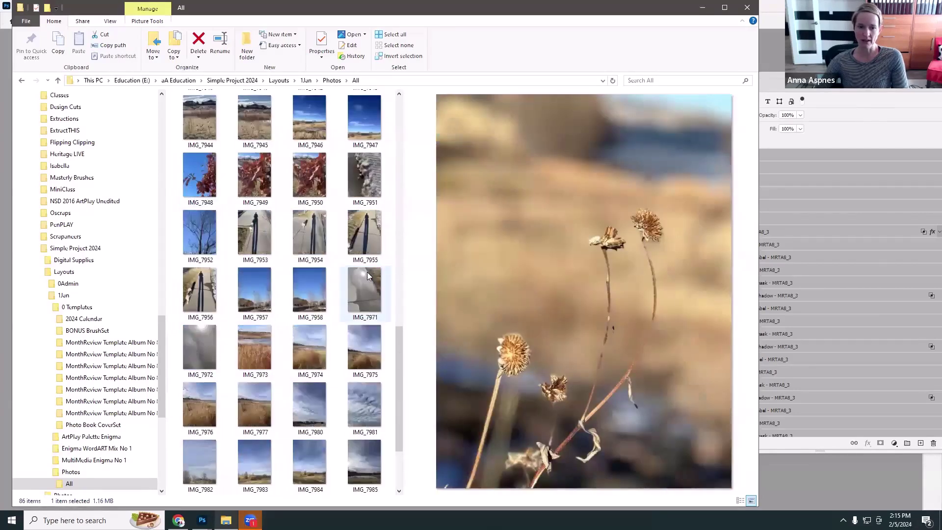
{"action": "left_click", "coordinate": [264, 250]}
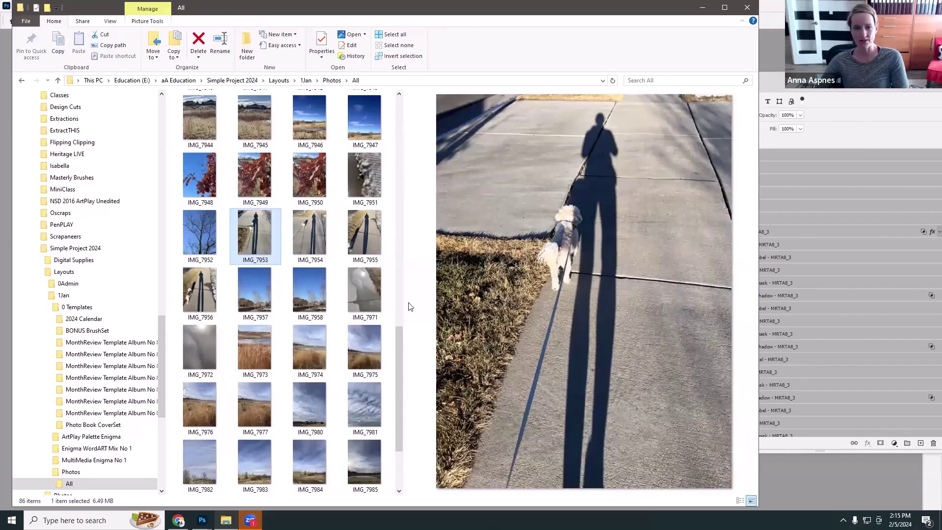
Step: Preview the wet-pavement photo IMG_7971, the cloud photo IMG_7981 and the cloudy landscape IMG_7985
{"action": "left_click", "coordinate": [364, 283]}
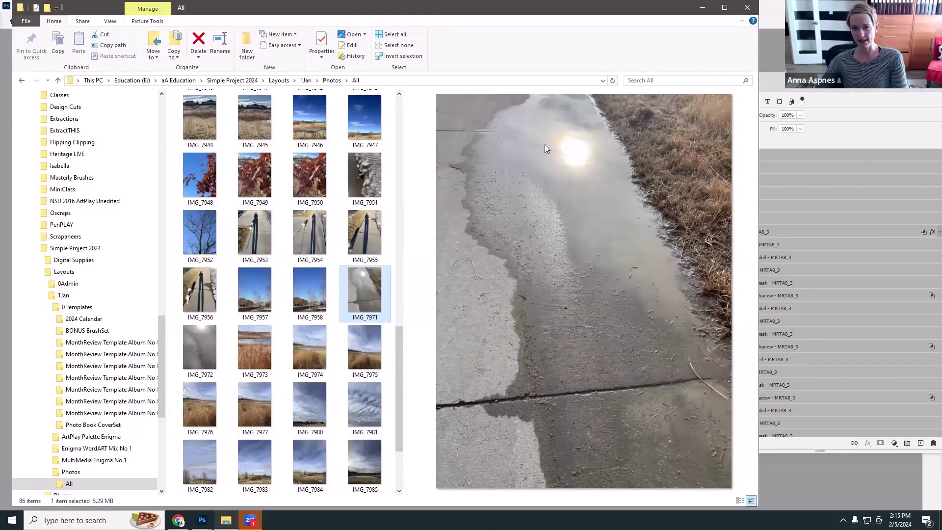
{"action": "left_click_drag", "start_coordinate": [396, 366], "coordinate": [392, 384]}
{"action": "left_click", "coordinate": [368, 351]}
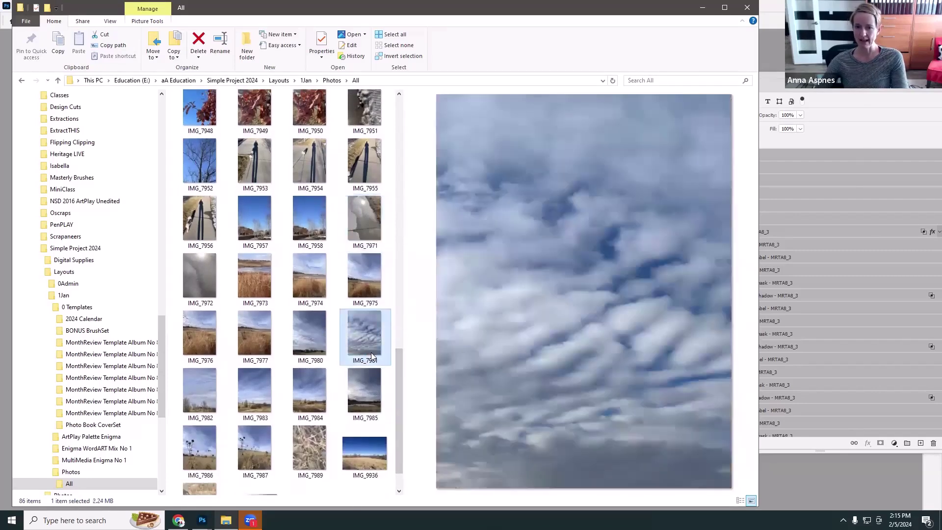
{"action": "left_click", "coordinate": [376, 390]}
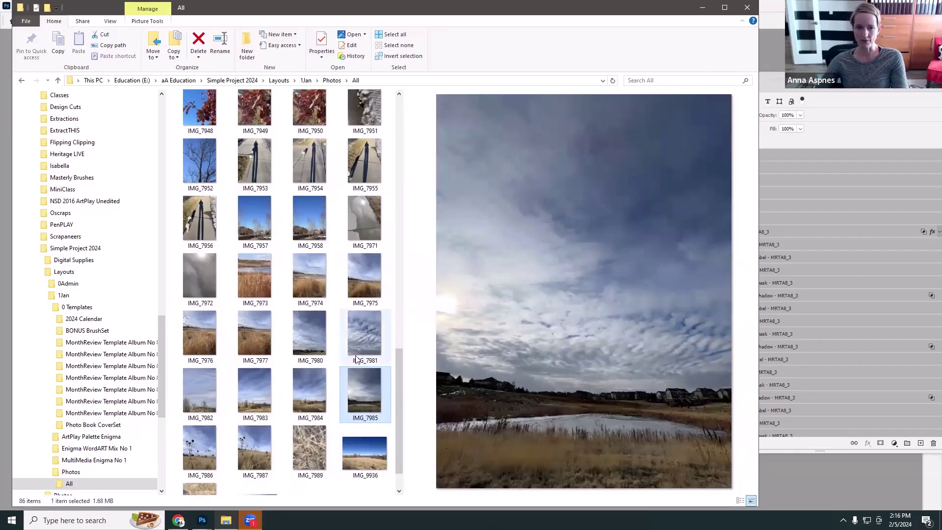
{"action": "scroll", "coordinate": [362, 335], "scroll_direction": "down", "scroll_amount": 1}
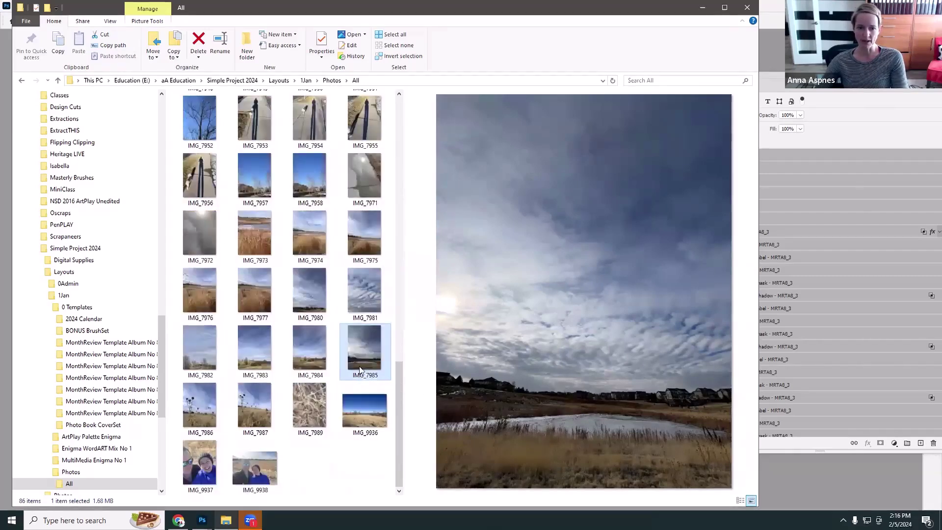
Step: Preview the dry-grass close-up IMG_7989, the landscape IMG_9936 and the couple selfies IMG_9937 and IMG_9938
{"action": "left_click", "coordinate": [321, 400]}
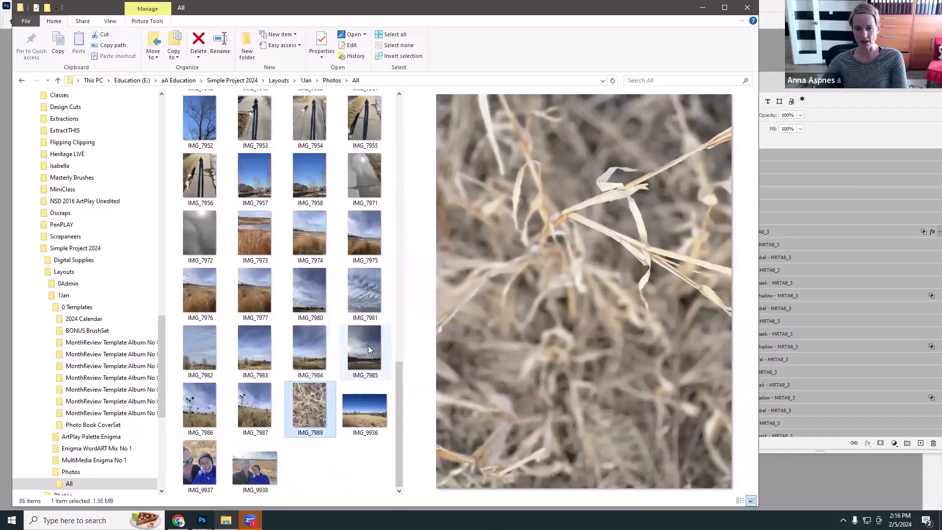
{"action": "left_click", "coordinate": [374, 409]}
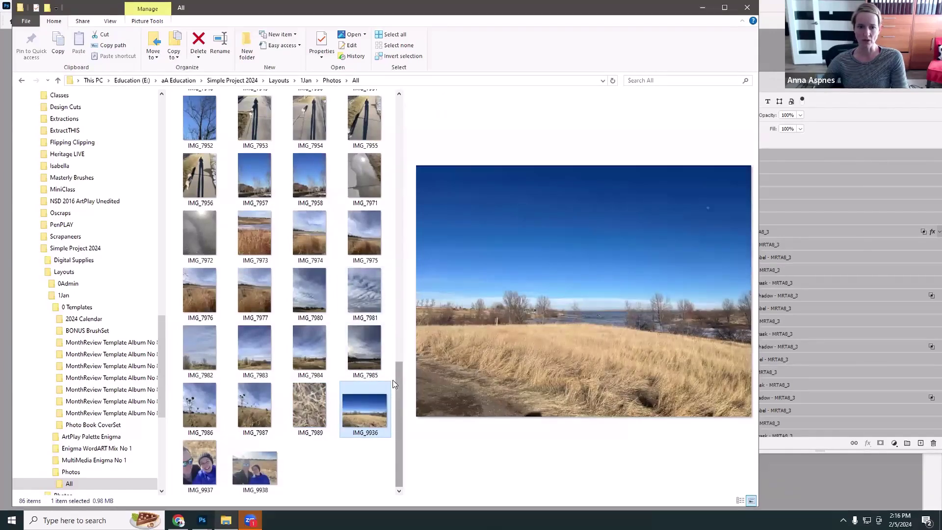
{"action": "key", "text": "Right"}
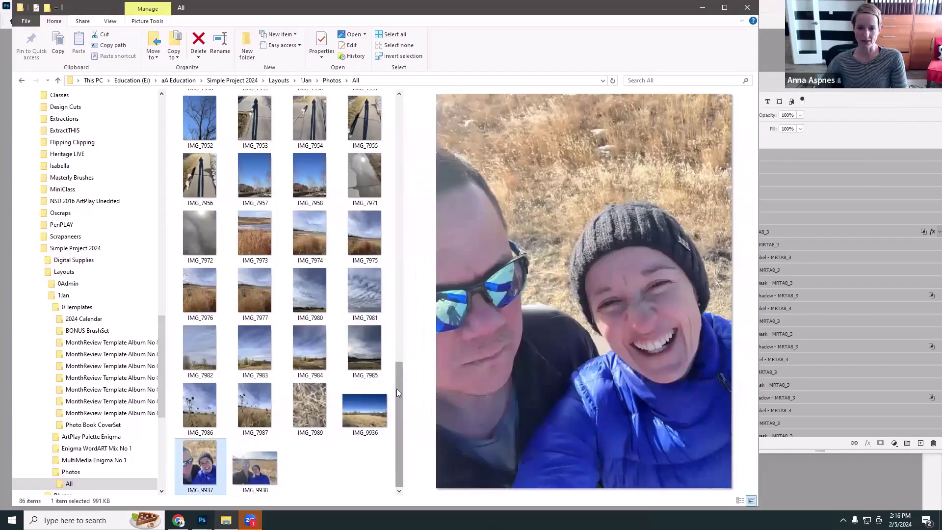
{"action": "left_click", "coordinate": [261, 479]}
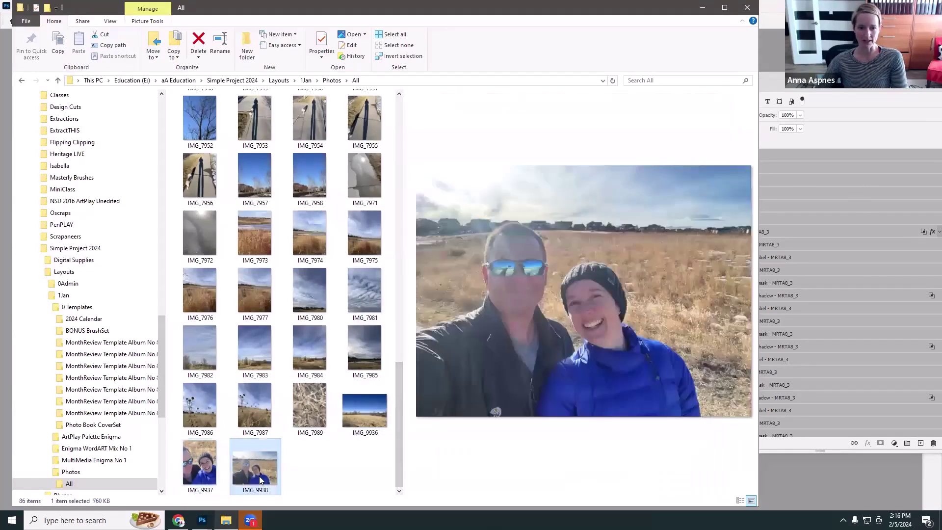
Step: Go back to the red-leaf photos IMG_7950 and IMG_7949 and preview the bare-tree photo IMG_7952
{"action": "left_click_drag", "start_coordinate": [394, 389], "coordinate": [398, 370]}
{"action": "scroll", "coordinate": [310, 345], "scroll_direction": "up", "scroll_amount": 4}
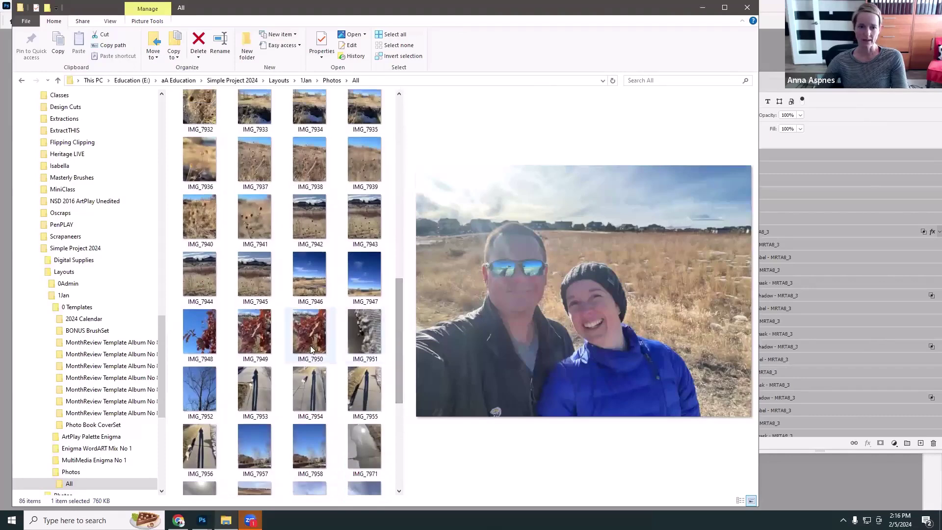
{"action": "left_click", "coordinate": [310, 345]}
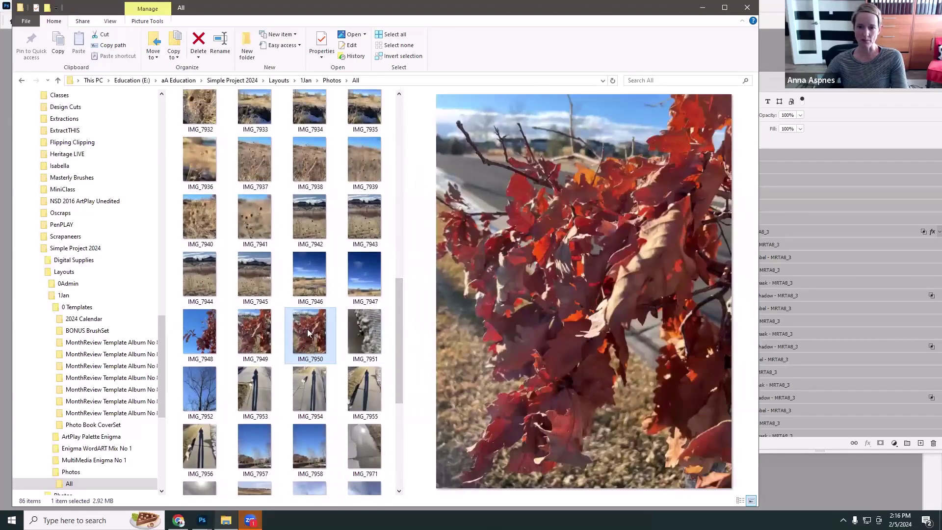
{"action": "left_click", "coordinate": [260, 337]}
{"action": "left_click", "coordinate": [204, 388]}
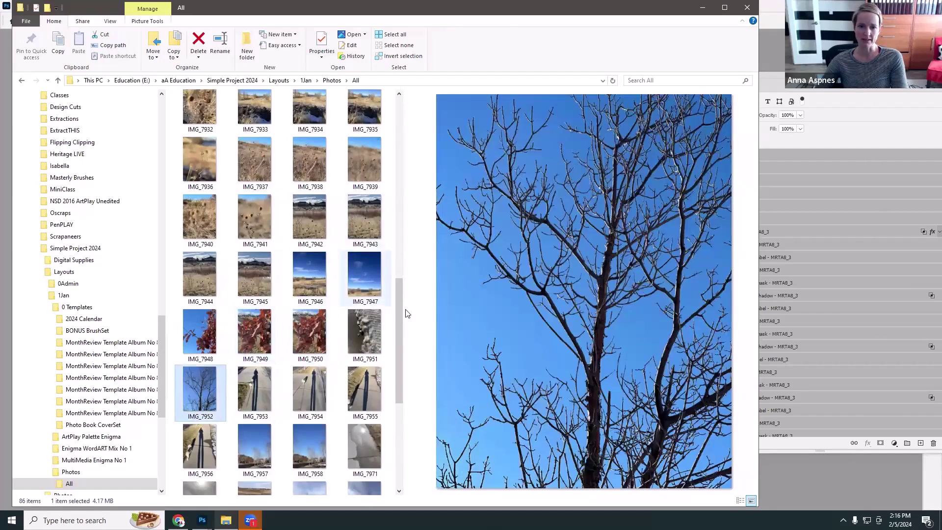
Step: Preview the houses-and-field photo IMG_7942 and the seed-head close-up IMG_7932
{"action": "scroll", "coordinate": [402, 307], "scroll_direction": "up", "scroll_amount": 2}
{"action": "scroll", "coordinate": [405, 285], "scroll_direction": "up", "scroll_amount": 1}
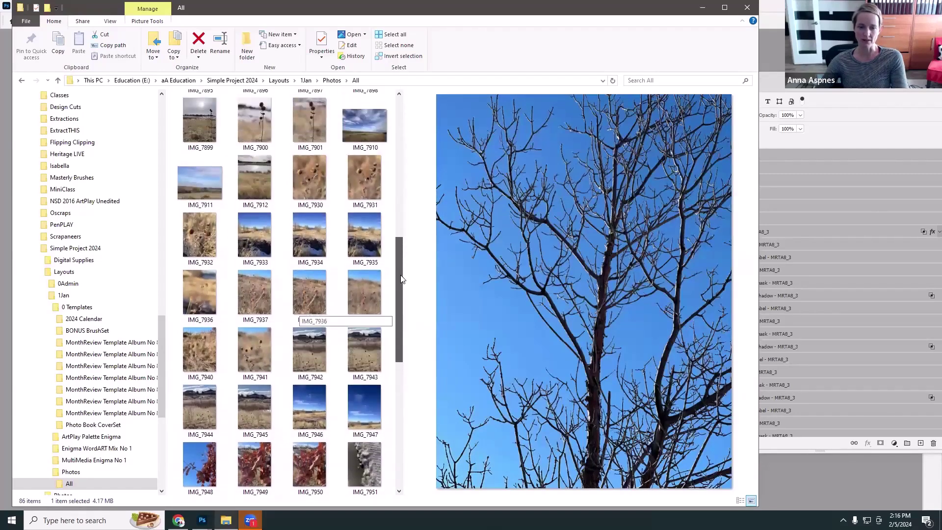
{"action": "left_click", "coordinate": [324, 366]}
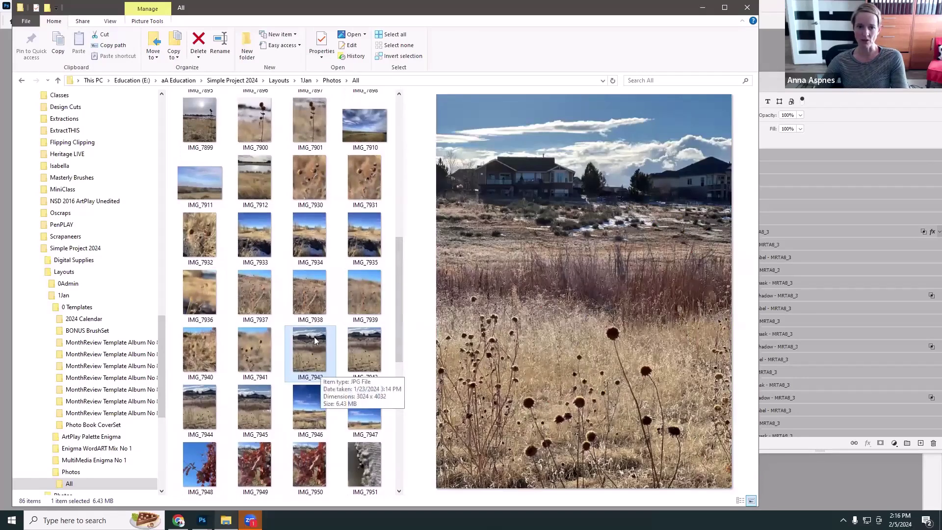
{"action": "left_click", "coordinate": [209, 235]}
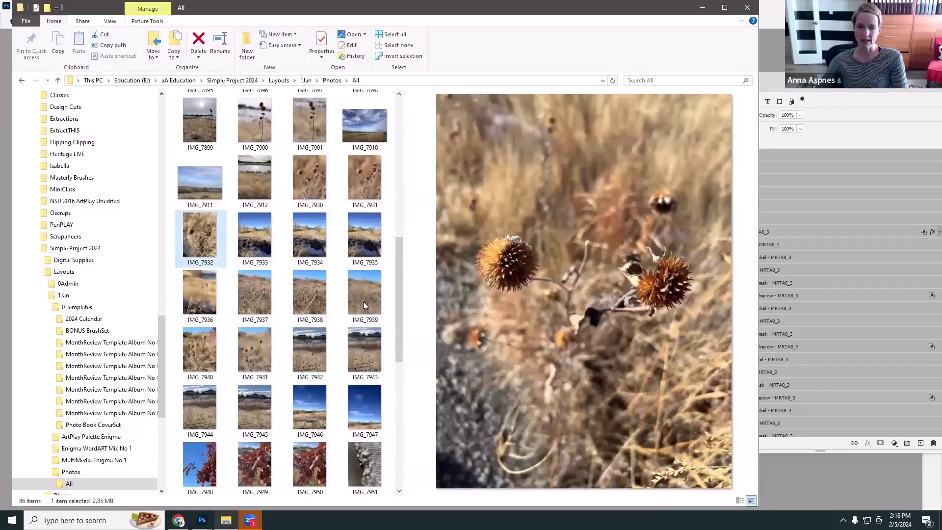
Step: Open the parent Photos folder of selected images and preview IMG_7958, IMG_7975, IMG_7870, IMG_7868 and IMG_7862
{"action": "left_click_drag", "start_coordinate": [398, 319], "coordinate": [377, 151]}
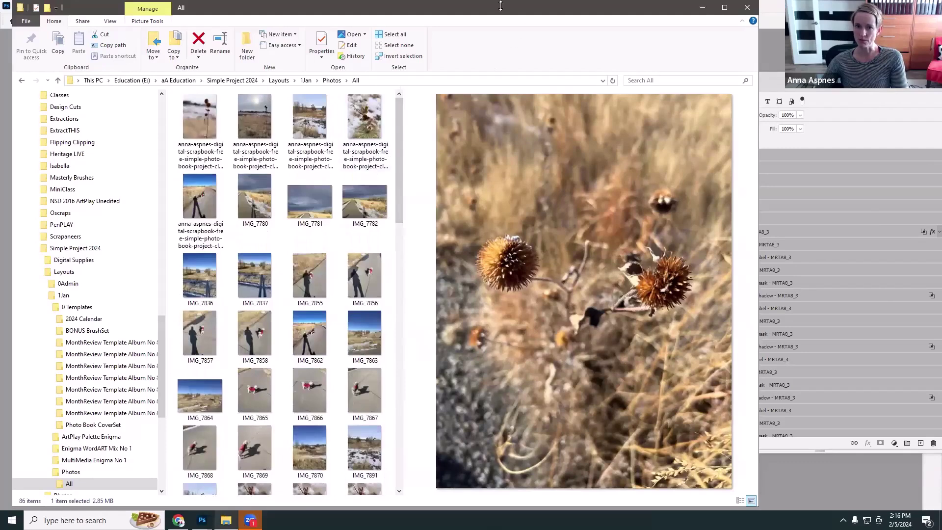
{"action": "left_click", "coordinate": [332, 80]}
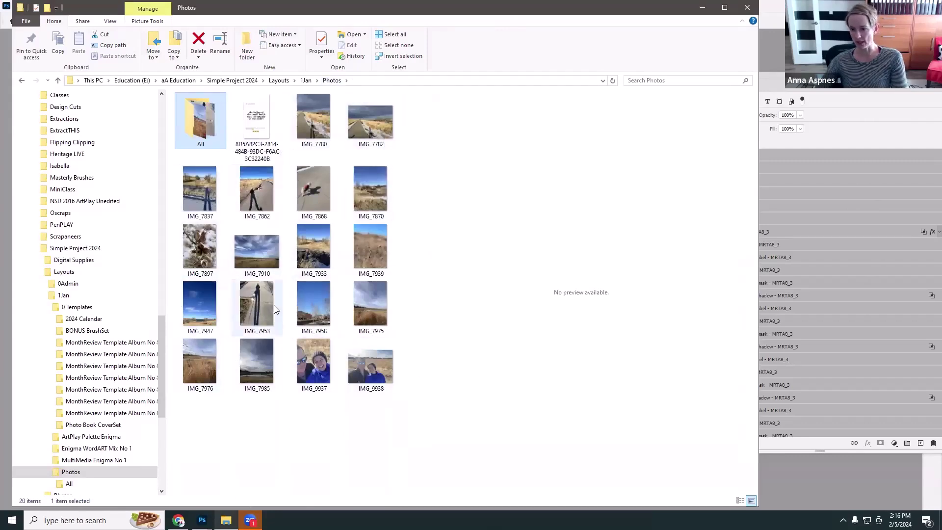
{"action": "left_click", "coordinate": [324, 307]}
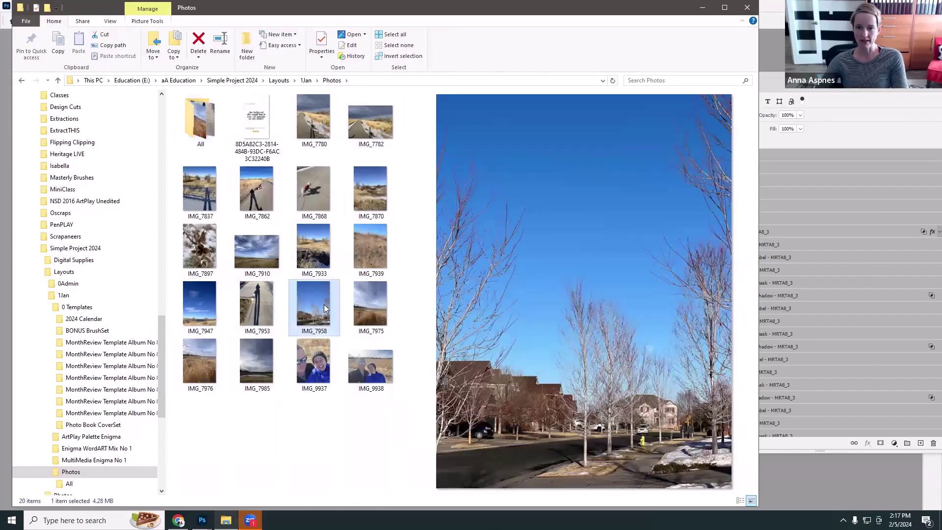
{"action": "left_click", "coordinate": [383, 312]}
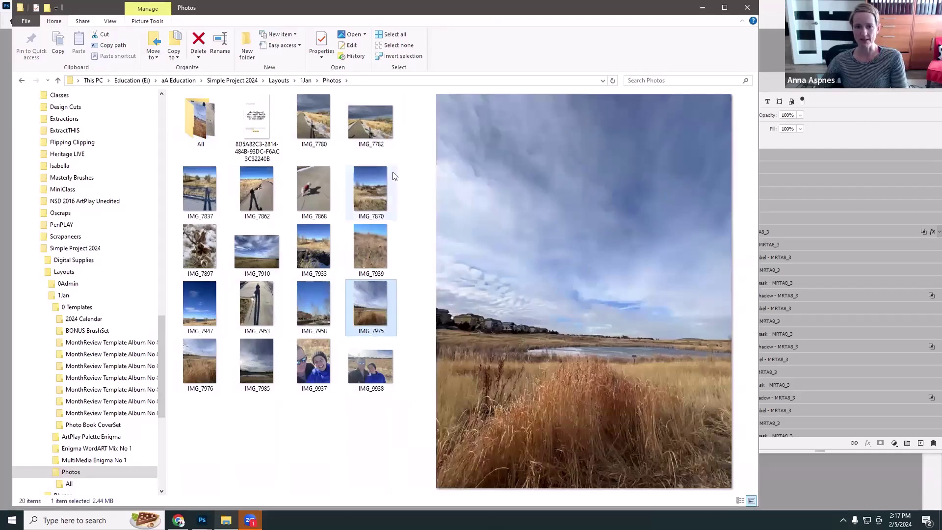
{"action": "left_click", "coordinate": [372, 186]}
{"action": "left_click", "coordinate": [316, 189]}
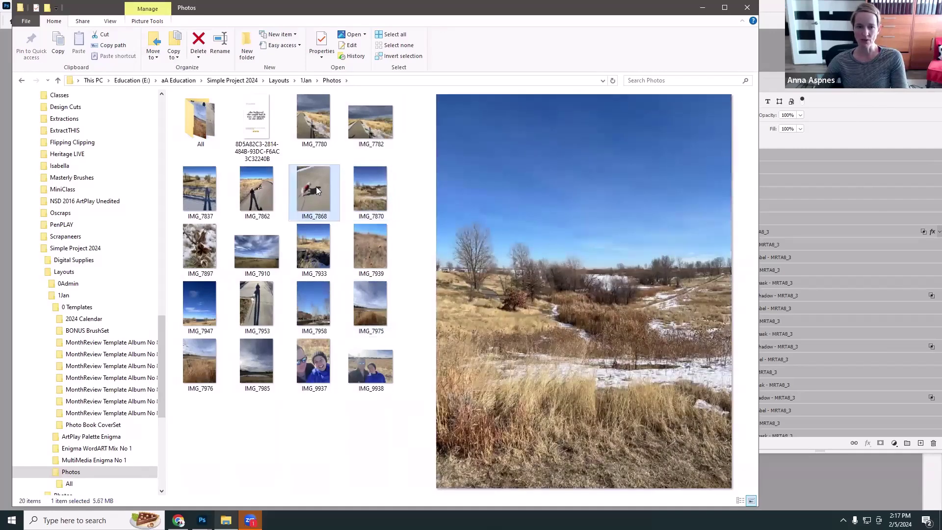
{"action": "left_click", "coordinate": [259, 200]}
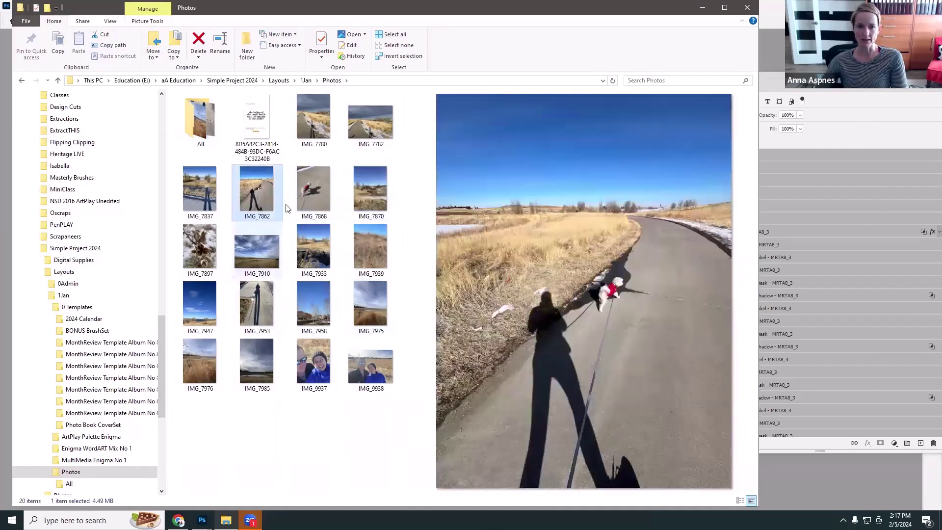
Step: Preview the selected photos IMG_7780, IMG_7782, IMG_7897, IMG_7947, IMG_7958 and IMG_7933, and view the quote image
{"action": "left_click", "coordinate": [312, 139]}
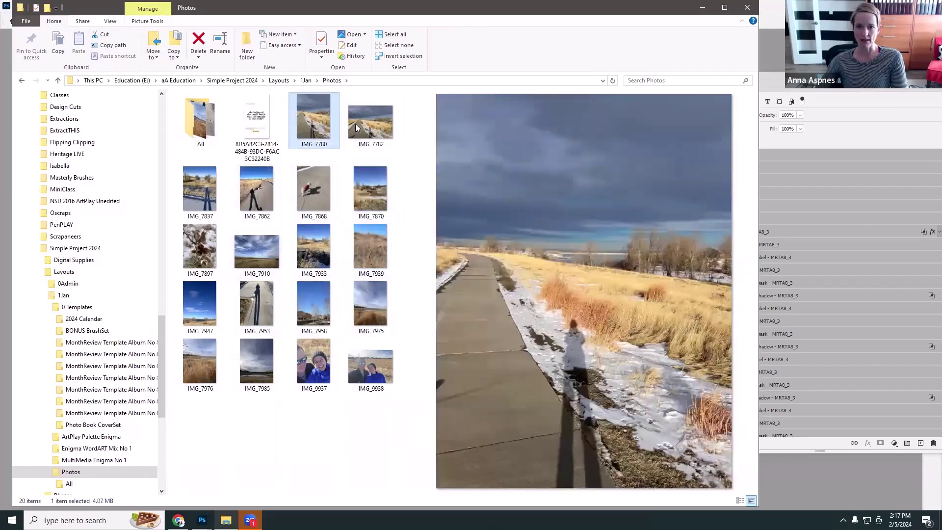
{"action": "left_click", "coordinate": [350, 144]}
{"action": "left_click", "coordinate": [208, 256]}
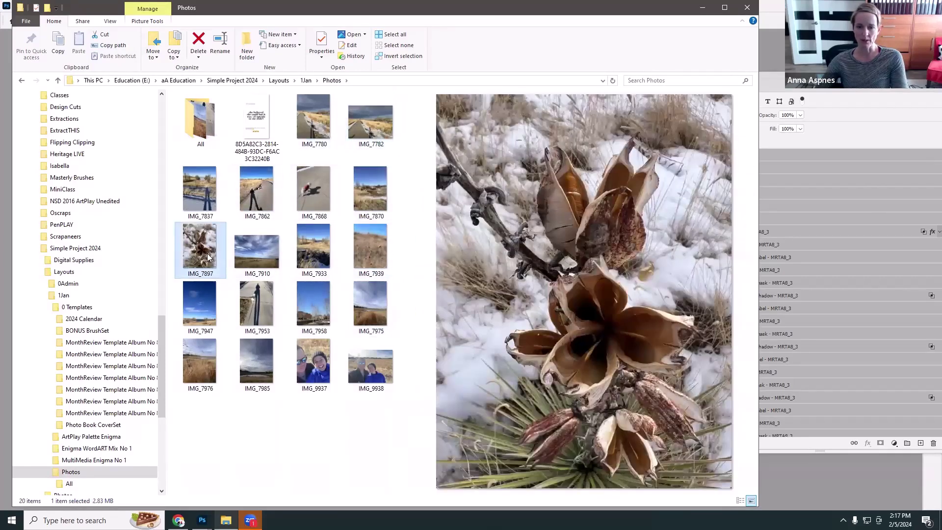
{"action": "left_click", "coordinate": [205, 308]}
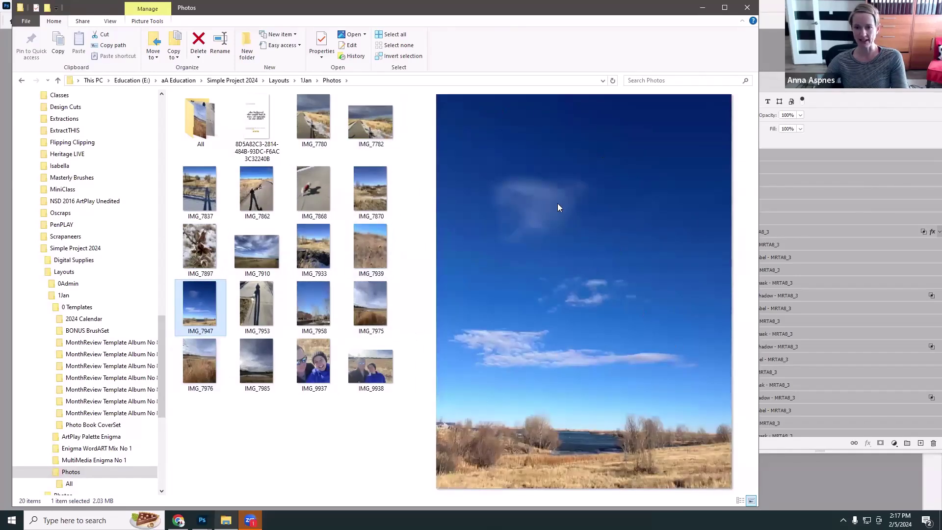
{"action": "left_click", "coordinate": [321, 307]}
{"action": "left_click", "coordinate": [322, 270]}
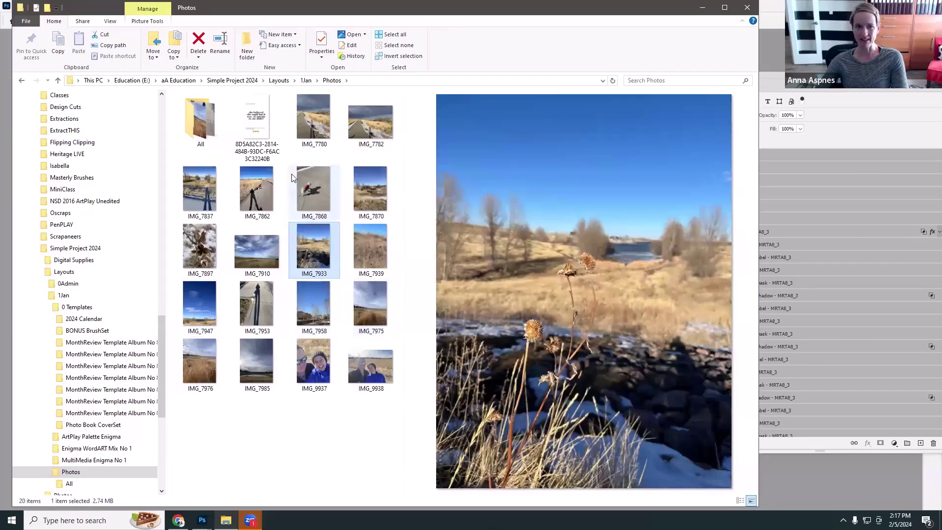
{"action": "left_click", "coordinate": [265, 140]}
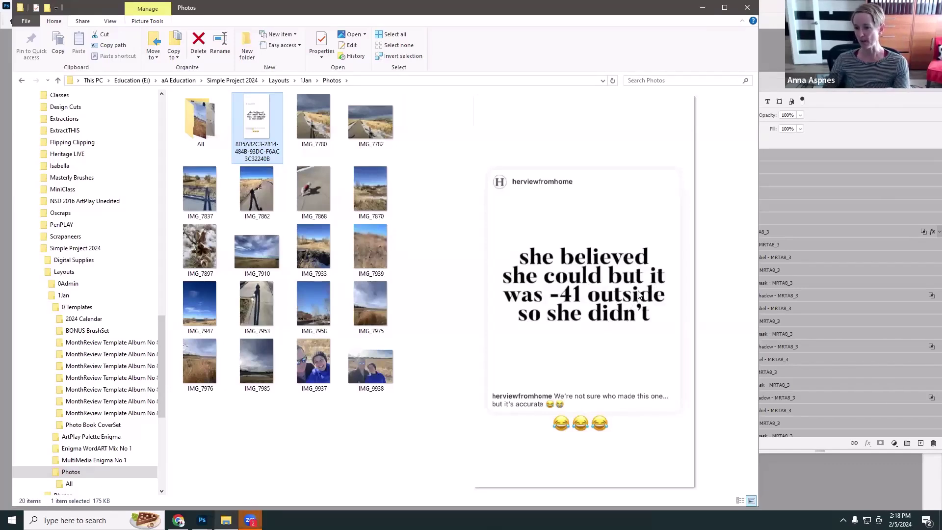
Step: Switch to the TestJanuary2024.psd spread in Photoshop and hide the January 2024 calendar layer on the left page
{"action": "left_click", "coordinate": [701, 9]}
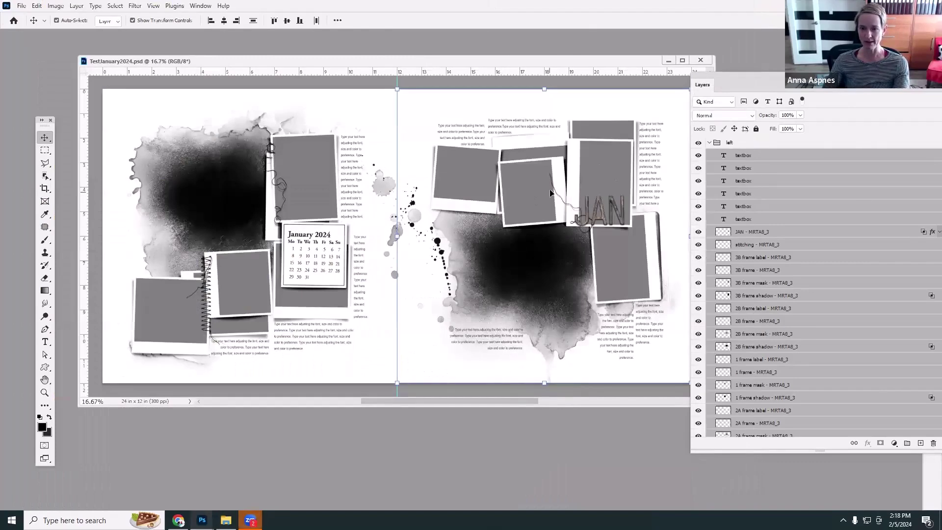
{"action": "left_click", "coordinate": [304, 237]}
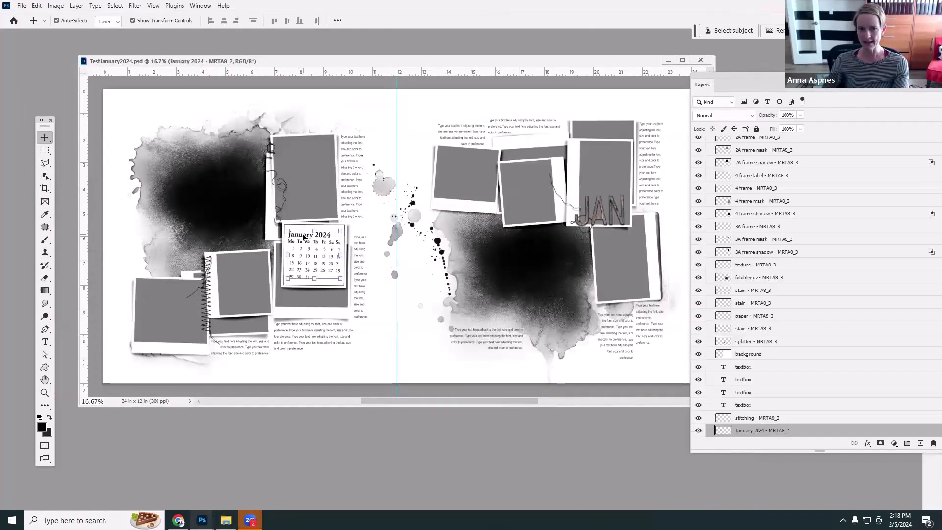
{"action": "left_click_drag", "start_coordinate": [718, 76], "coordinate": [659, 23]}
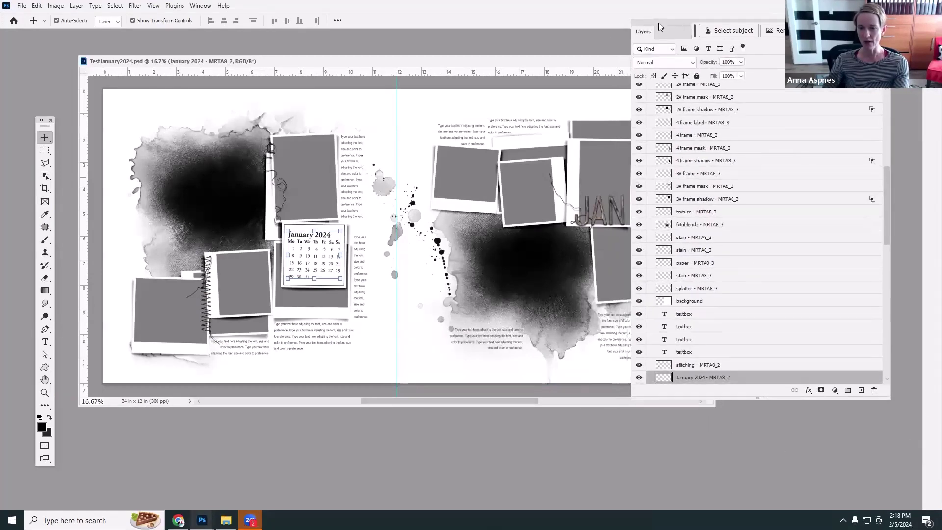
{"action": "left_click", "coordinate": [639, 377]}
{"action": "left_click", "coordinate": [639, 377]}
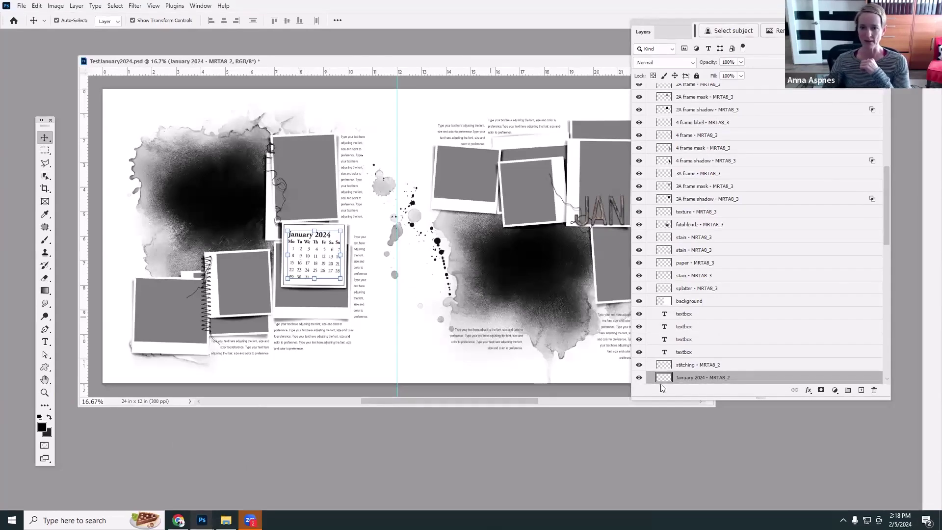
{"action": "left_click", "coordinate": [639, 377]}
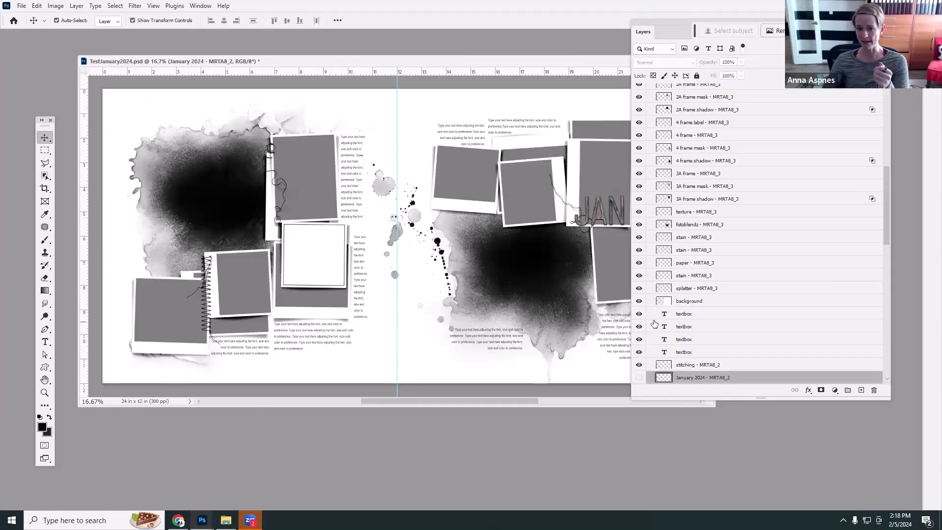
Step: Hide the 4B frame border and 4B frame matte layers, leaving the 4B label, frame and mask layers visible
{"action": "scroll", "coordinate": [698, 312], "scroll_direction": "down", "scroll_amount": 5}
{"action": "left_click_drag", "start_coordinate": [638, 279], "coordinate": [636, 308]}
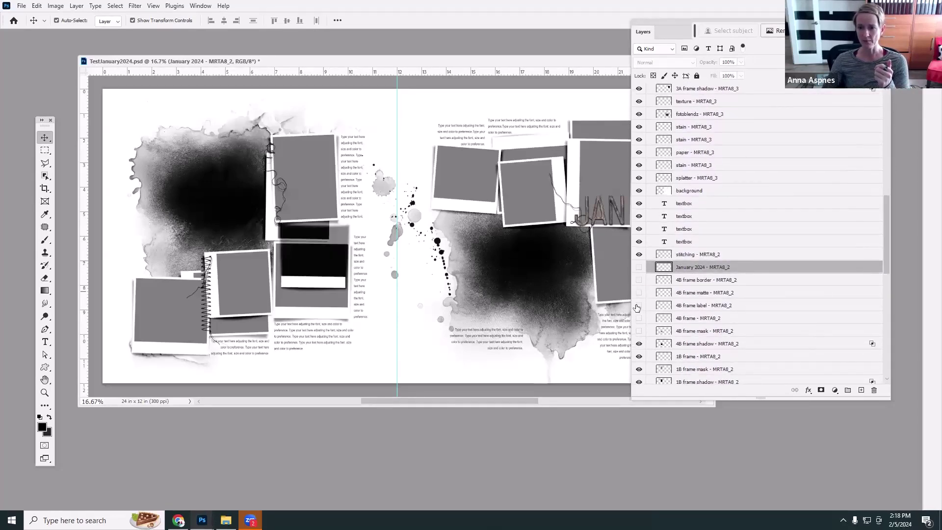
{"action": "left_click", "coordinate": [638, 305]}
{"action": "left_click", "coordinate": [639, 318]}
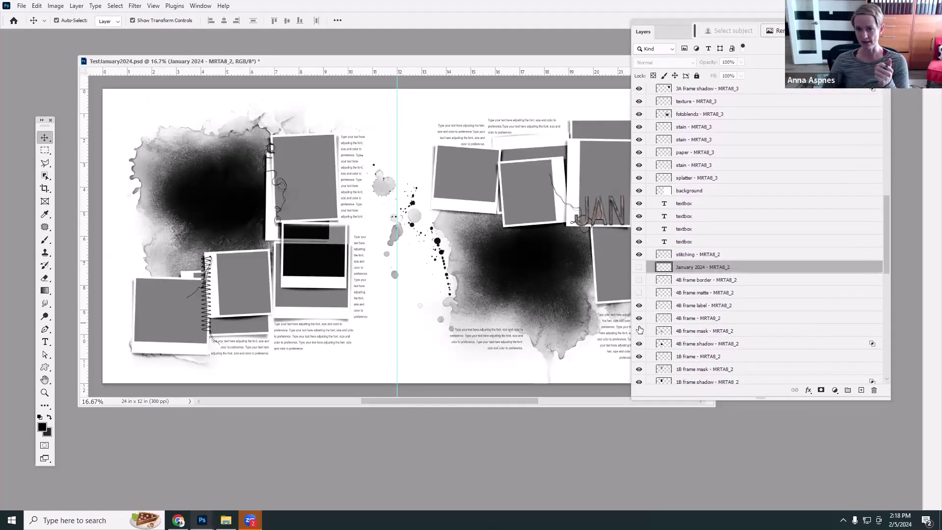
{"action": "left_click", "coordinate": [639, 331]}
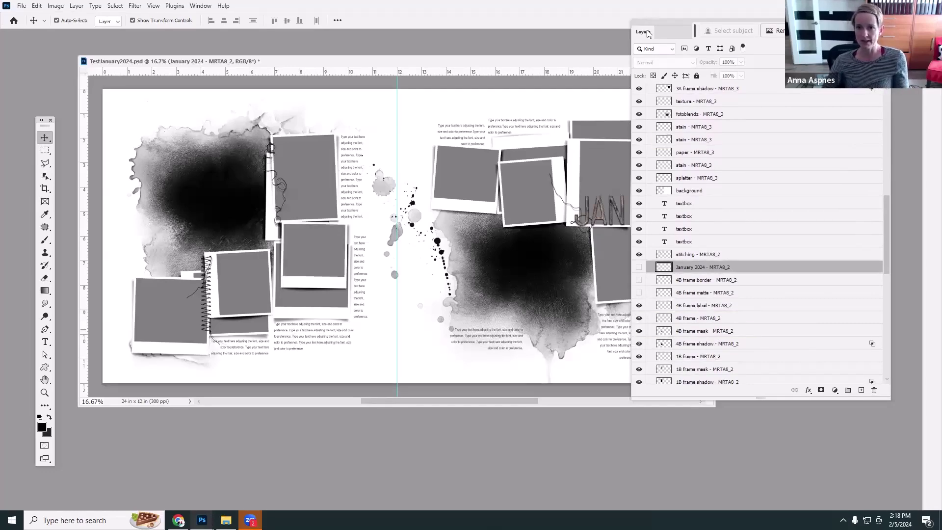
{"action": "left_click_drag", "start_coordinate": [646, 30], "coordinate": [735, 57]}
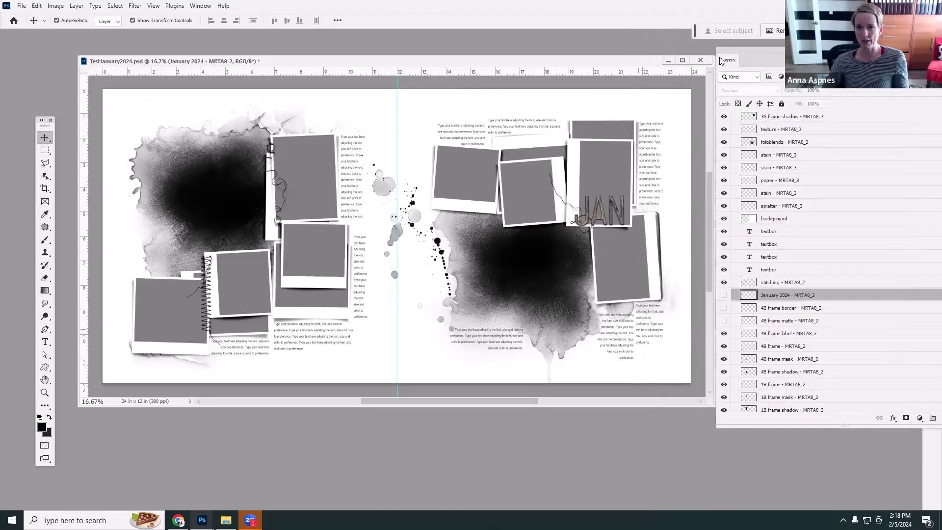
{"action": "left_click_drag", "start_coordinate": [614, 62], "coordinate": [573, 56]}
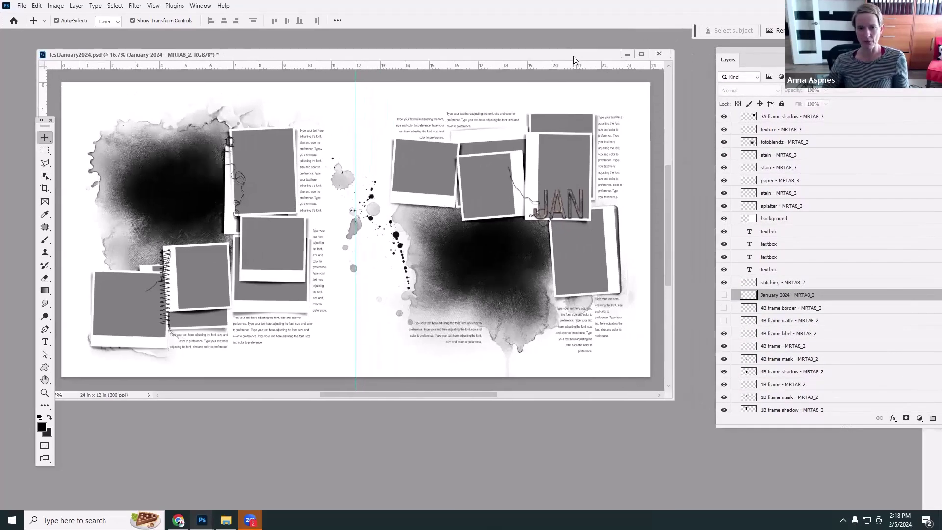
Step: Preview IMG_7933 and IMG_7782 in the Photos folder, open IMG_9938 in Photoshop, and select the right page's fotoblendz layer in the spread
{"action": "left_click", "coordinate": [570, 215]}
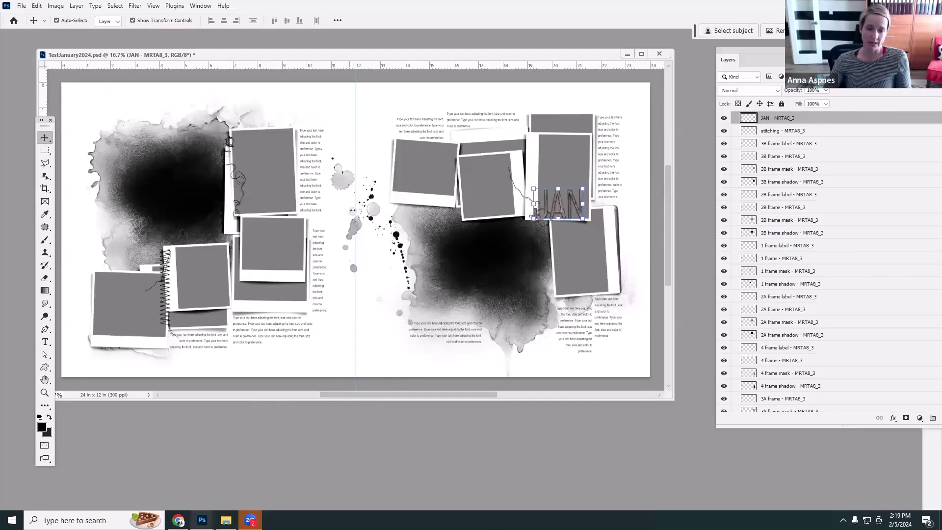
{"action": "left_click", "coordinate": [226, 520]}
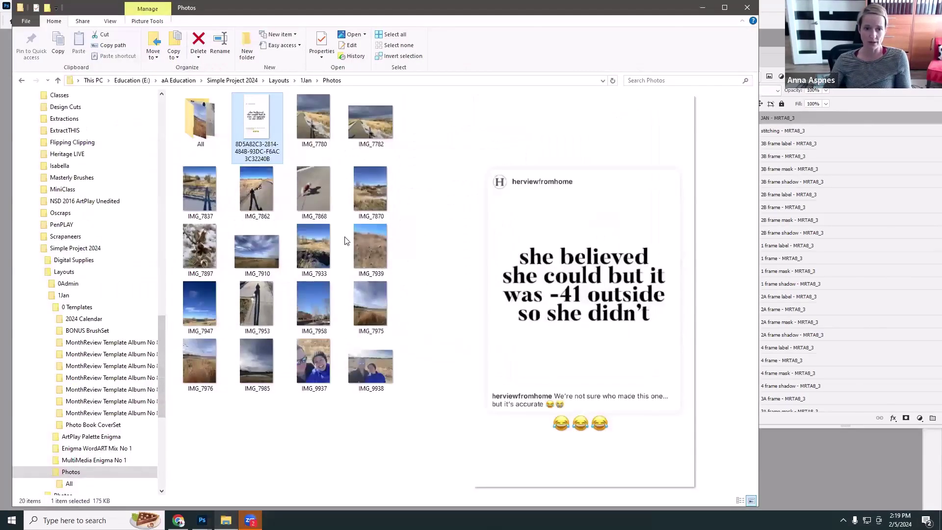
{"action": "left_click", "coordinate": [322, 251]}
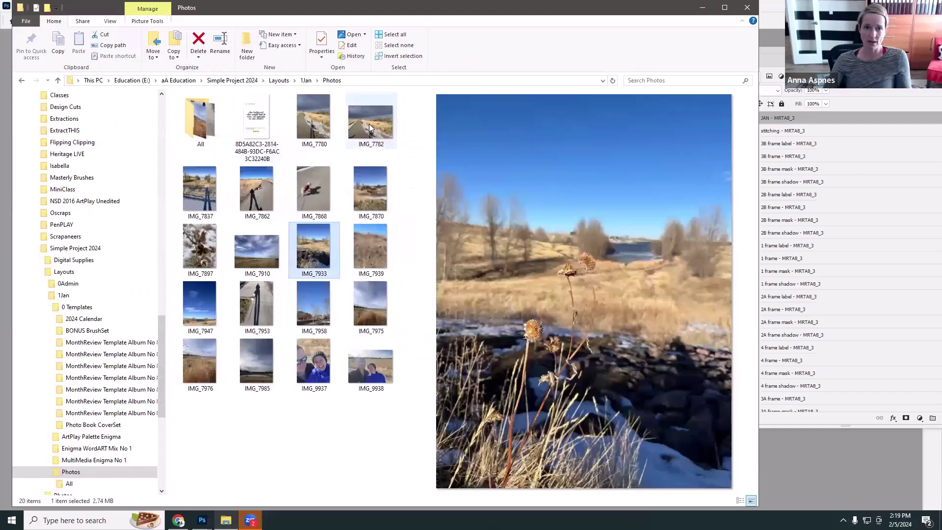
{"action": "left_click", "coordinate": [370, 122]}
{"action": "left_click", "coordinate": [373, 368]}
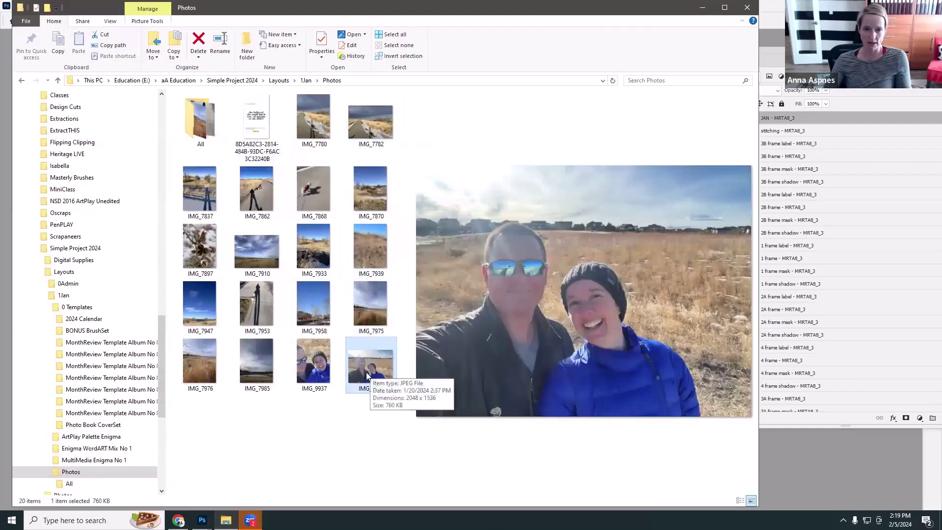
{"action": "left_click_drag", "start_coordinate": [373, 368], "coordinate": [811, 467]}
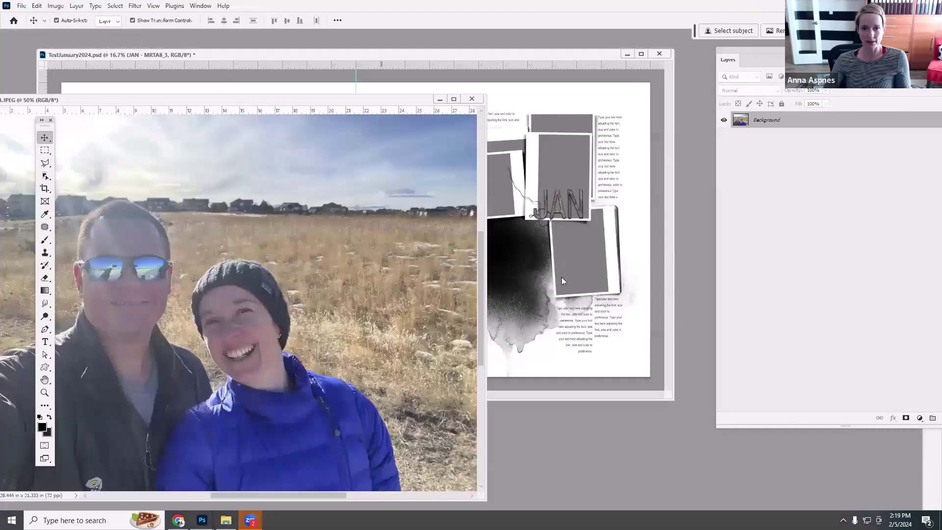
{"action": "left_click", "coordinate": [515, 280]}
{"action": "left_click", "coordinate": [515, 281]}
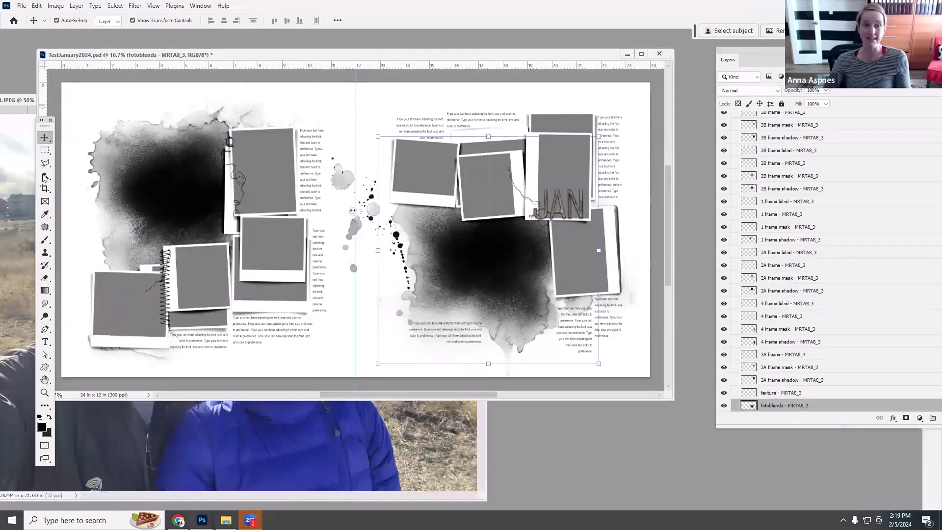
Step: Try to copy the IMG_9938 photo into the spread above the right page's fotoblendz layer, accepting the color profile conversion
{"action": "left_click", "coordinate": [19, 100]}
{"action": "left_click_drag", "start_coordinate": [191, 100], "coordinate": [344, 182]}
{"action": "left_click_drag", "start_coordinate": [458, 172], "coordinate": [461, 173]}
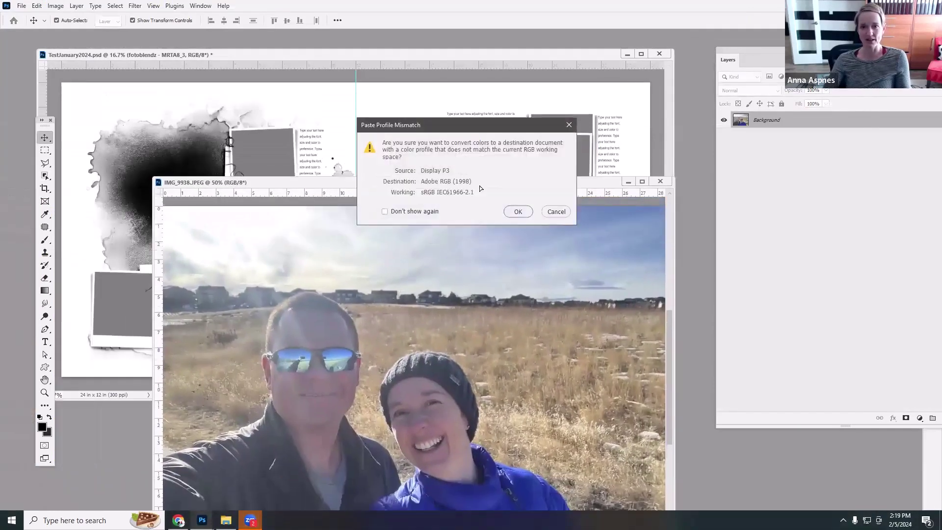
{"action": "left_click", "coordinate": [527, 216]}
{"action": "left_click_drag", "start_coordinate": [470, 230], "coordinate": [330, 311]}
Step: Move the Layers panel closer to the spread and lengthen it so more layers show
{"action": "left_click_drag", "start_coordinate": [781, 54], "coordinate": [567, 26]}
{"action": "left_click_drag", "start_coordinate": [745, 378], "coordinate": [745, 391]}
{"action": "left_click_drag", "start_coordinate": [535, 20], "coordinate": [641, 29]}
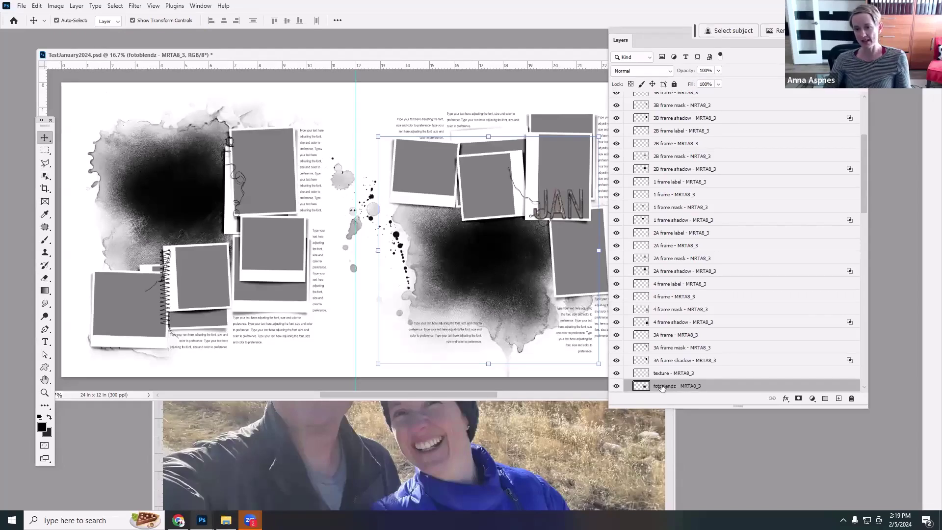
{"action": "left_click_drag", "start_coordinate": [681, 403], "coordinate": [685, 414]}
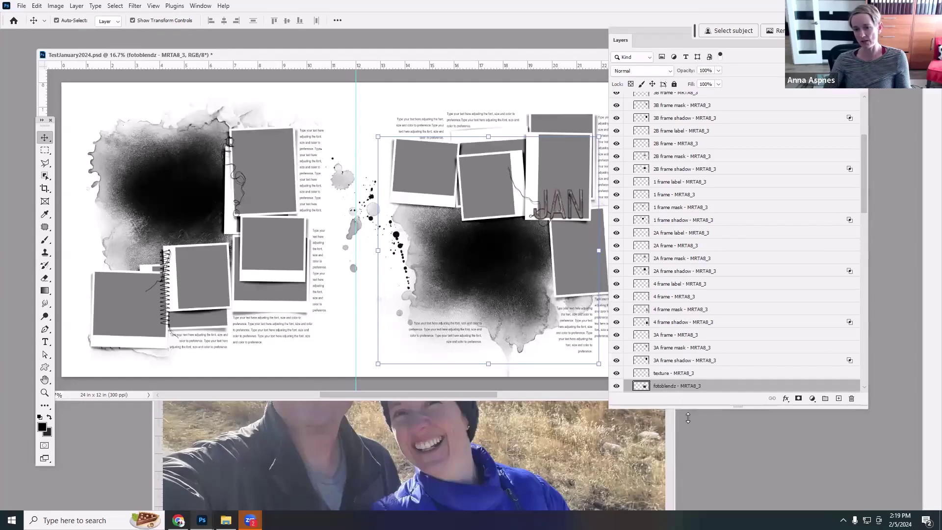
Step: Copy the IMG_9938 photo above the right page's fotoblendz layer, converting its colors, and enlarge it to 114.91% over the black blend area
{"action": "left_click", "coordinate": [503, 414]}
{"action": "left_click_drag", "start_coordinate": [459, 199], "coordinate": [492, 327]}
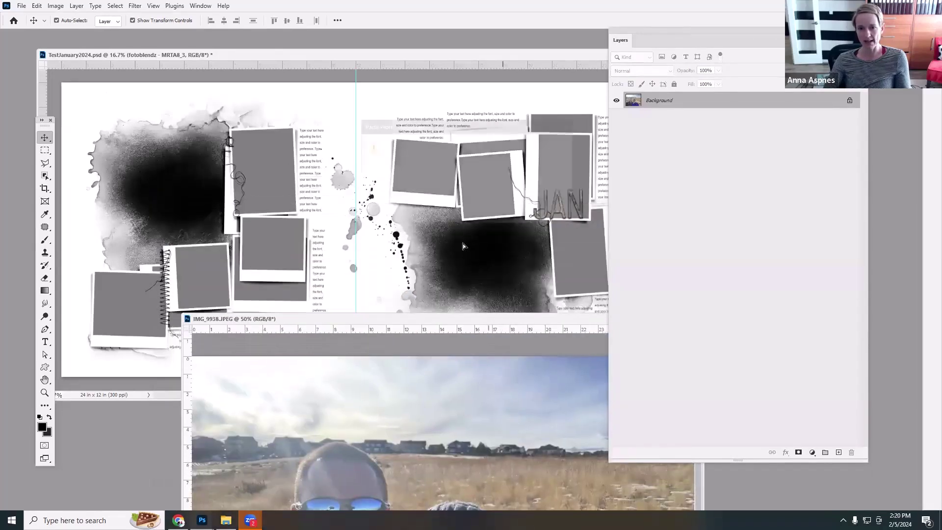
{"action": "left_click", "coordinate": [523, 211]}
{"action": "left_click_drag", "start_coordinate": [495, 237], "coordinate": [507, 255]}
{"action": "left_click_drag", "start_coordinate": [557, 210], "coordinate": [582, 191]}
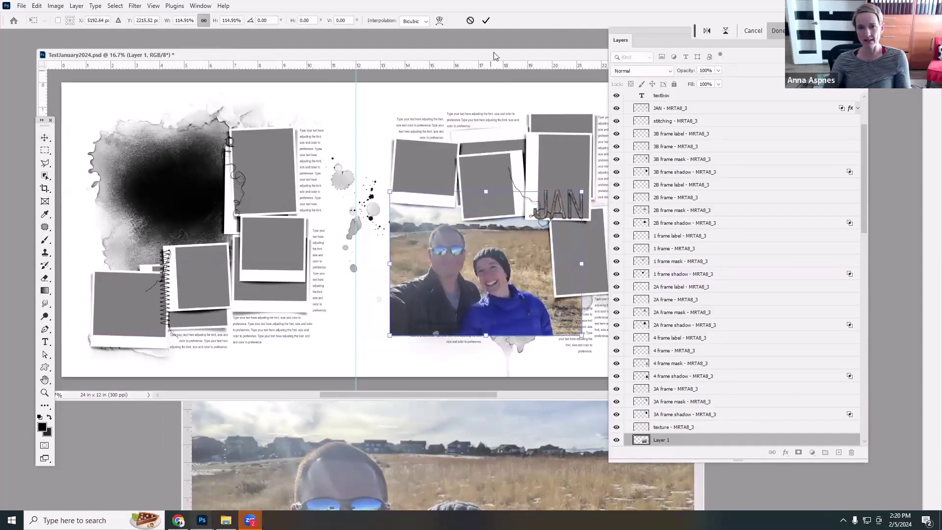
{"action": "left_click", "coordinate": [486, 21]}
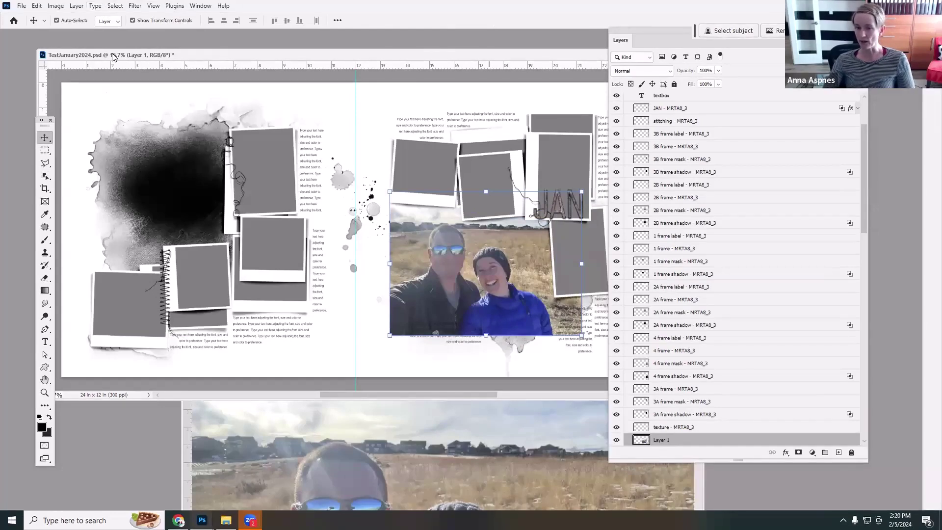
Step: Clip the IMG_9938 photo to the right page's fotoblendz layer and shift it slightly up and to the right
{"action": "left_click", "coordinate": [76, 6]}
{"action": "left_click", "coordinate": [108, 178]}
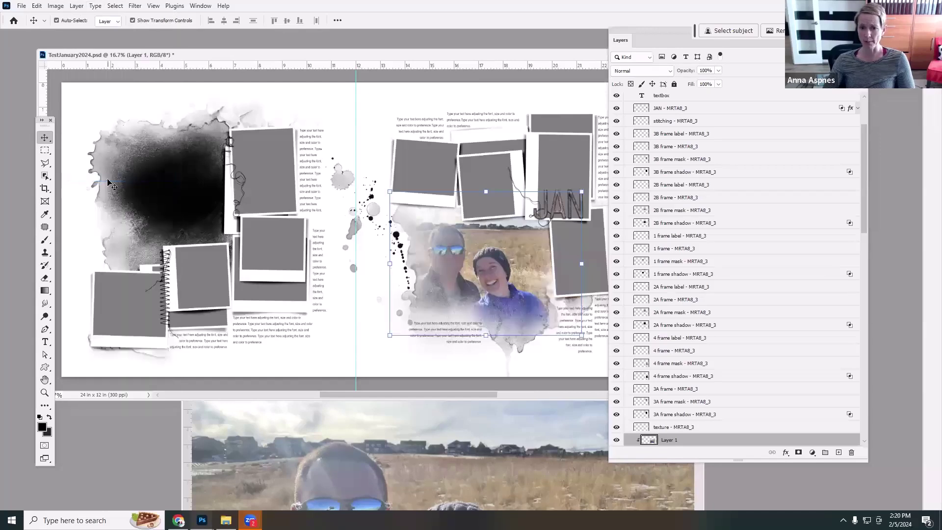
{"action": "left_click_drag", "start_coordinate": [538, 244], "coordinate": [548, 235]}
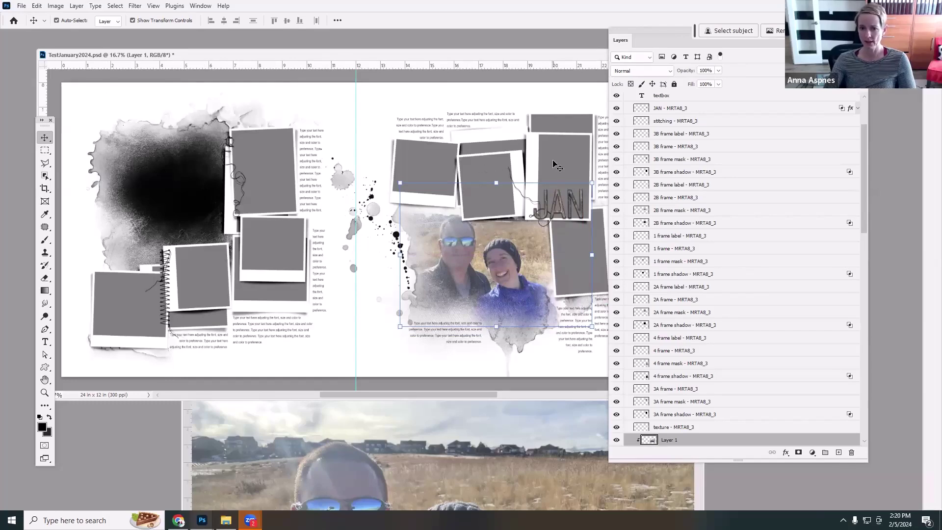
Step: Adjust the size and position of the clipped IMG_9938 photo in the right blend area, finishing by scaling it to 87.42%
{"action": "left_click_drag", "start_coordinate": [592, 326], "coordinate": [598, 339]}
{"action": "left_click_drag", "start_coordinate": [528, 266], "coordinate": [522, 266]}
{"action": "left_click", "coordinate": [486, 21]}
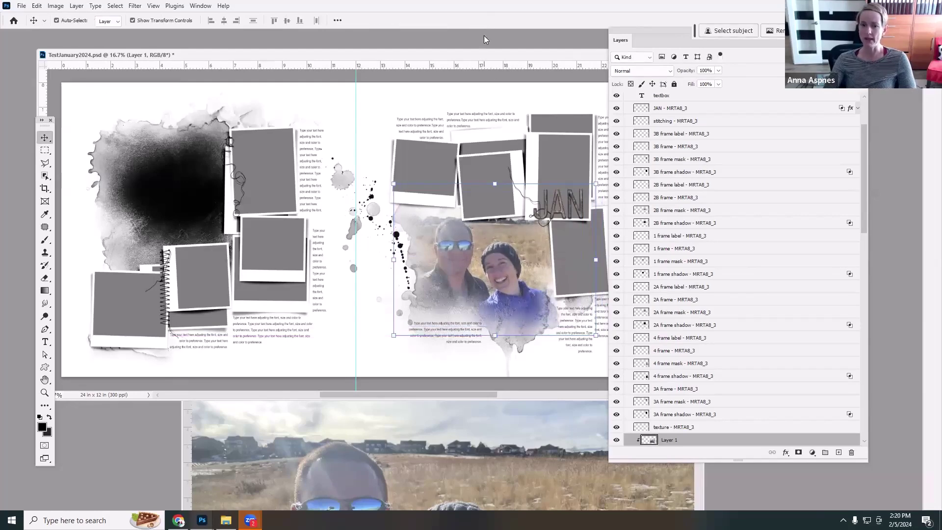
{"action": "left_click_drag", "start_coordinate": [596, 212], "coordinate": [570, 196]}
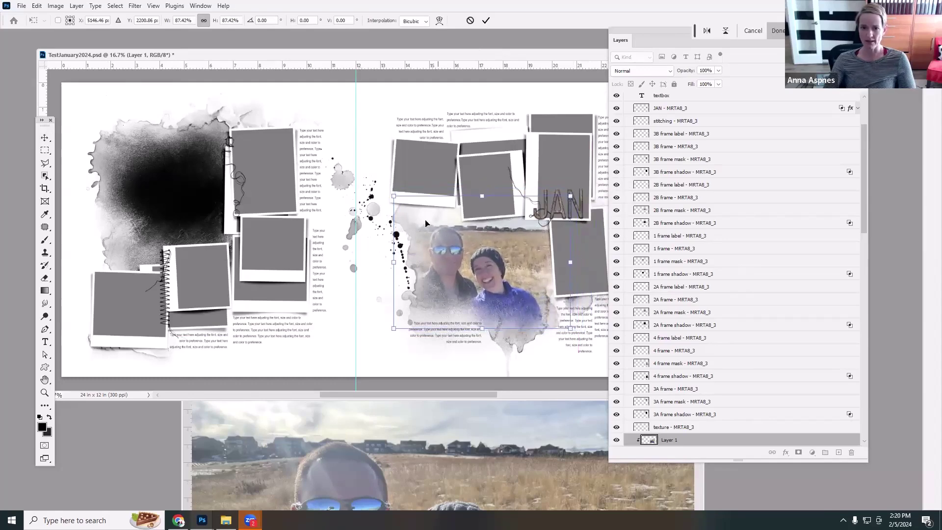
{"action": "left_click", "coordinate": [486, 20]}
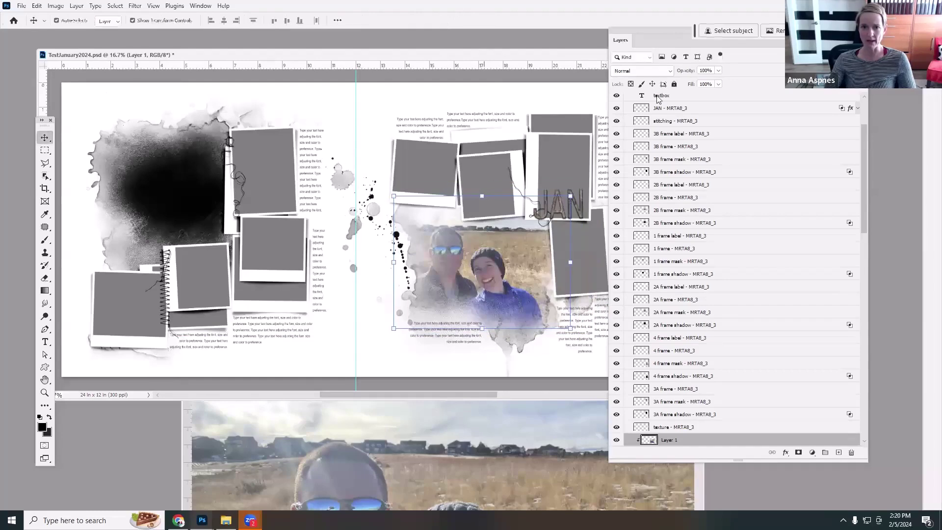
Step: Close the separate IMG_9938 document and select the fotoblendz layer on the spread's left page
{"action": "left_click", "coordinate": [180, 202]}
{"action": "left_click", "coordinate": [359, 487]}
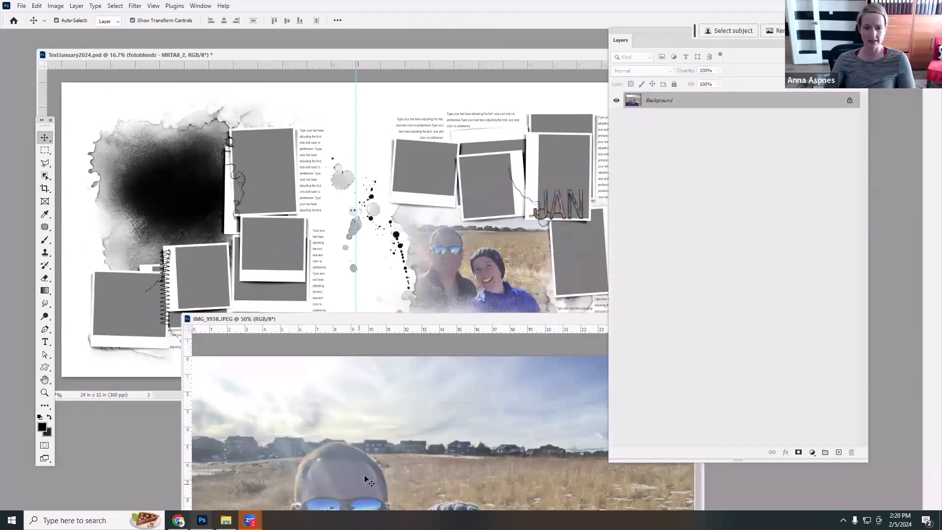
{"action": "left_click_drag", "start_coordinate": [439, 320], "coordinate": [221, 338]}
{"action": "left_click", "coordinate": [187, 196]}
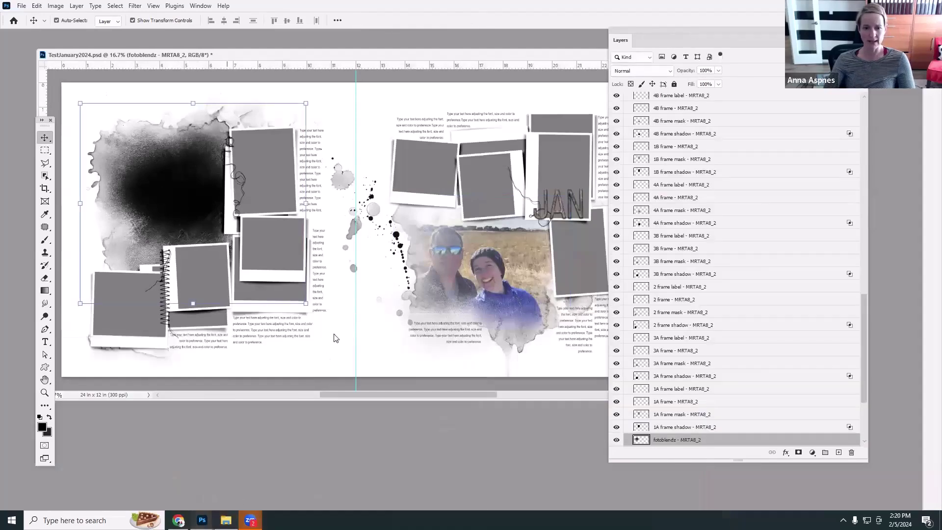
Step: Place IMG_7976 from the Photos folder above the left fotoblendz layer, scaled to 17.76% and positioned over the left blend area
{"action": "left_click", "coordinate": [226, 520]}
{"action": "left_click_drag", "start_coordinate": [208, 362], "coordinate": [3, 219]}
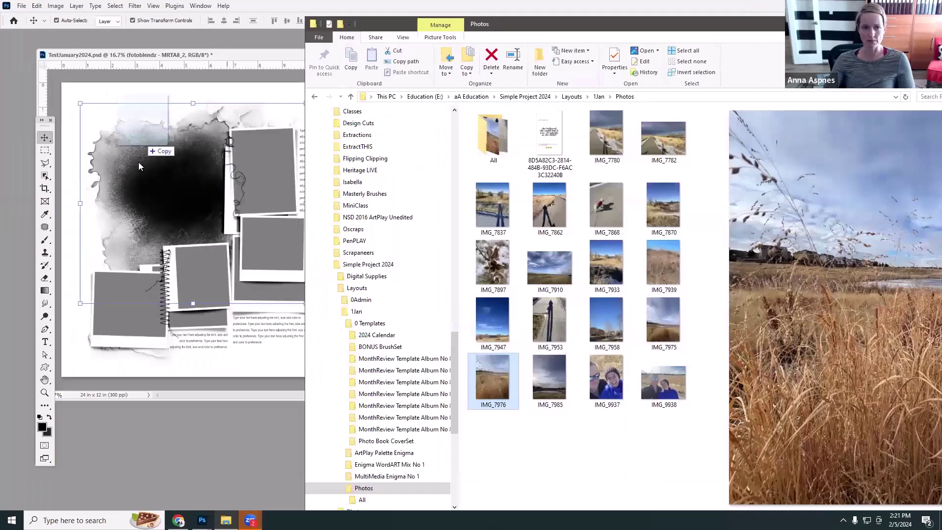
{"action": "left_click", "coordinate": [148, 175]}
{"action": "left_click_drag", "start_coordinate": [152, 168], "coordinate": [152, 167]}
{"action": "left_click_drag", "start_coordinate": [303, 127], "coordinate": [135, 134]}
{"action": "left_click_drag", "start_coordinate": [296, 90], "coordinate": [260, 140]}
{"action": "left_click_drag", "start_coordinate": [189, 158], "coordinate": [189, 111]}
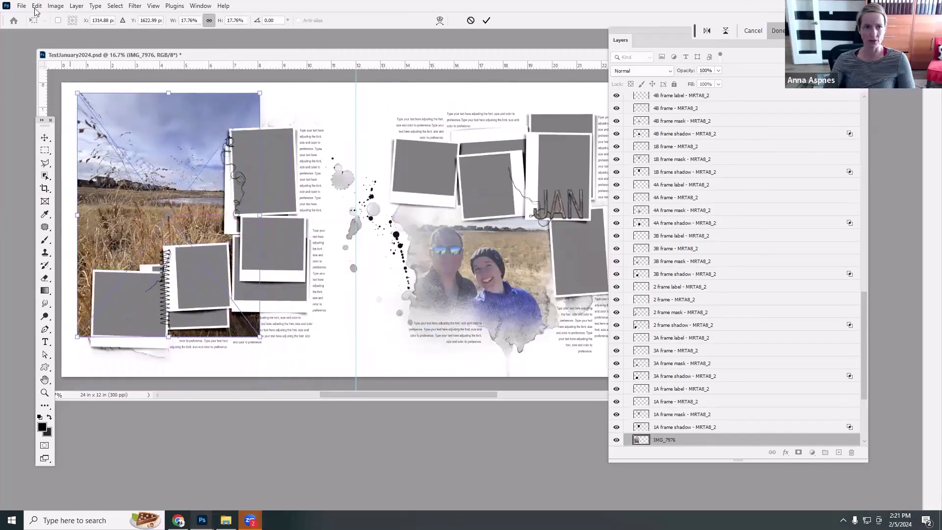
{"action": "left_click", "coordinate": [486, 20]}
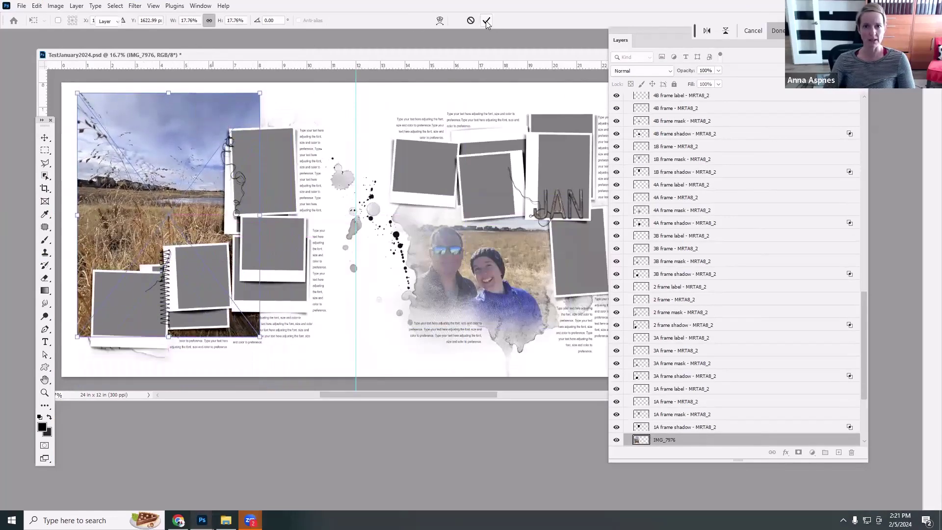
Step: Clip IMG_7976 to the left page's fotoblendz layer and nudge it slightly downward
{"action": "left_click", "coordinate": [76, 6]}
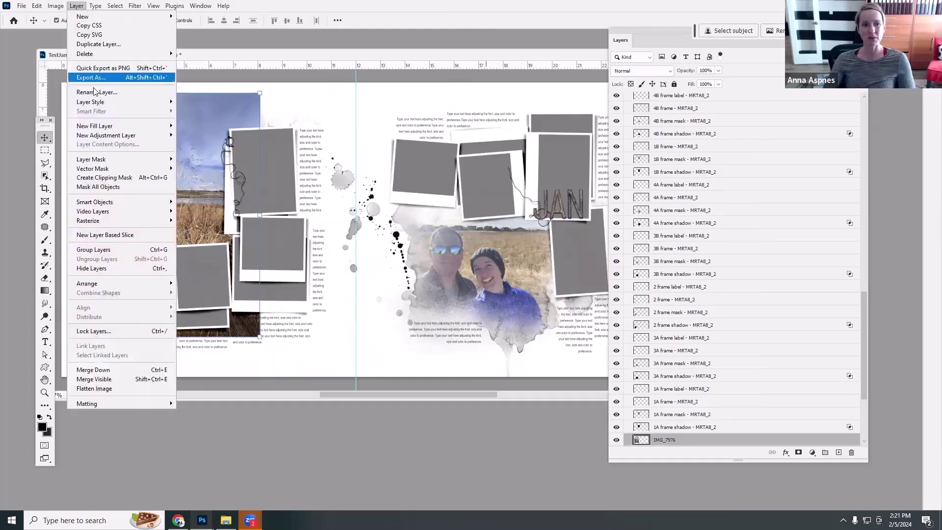
{"action": "left_click", "coordinate": [103, 179]}
{"action": "left_click_drag", "start_coordinate": [195, 185], "coordinate": [196, 187]}
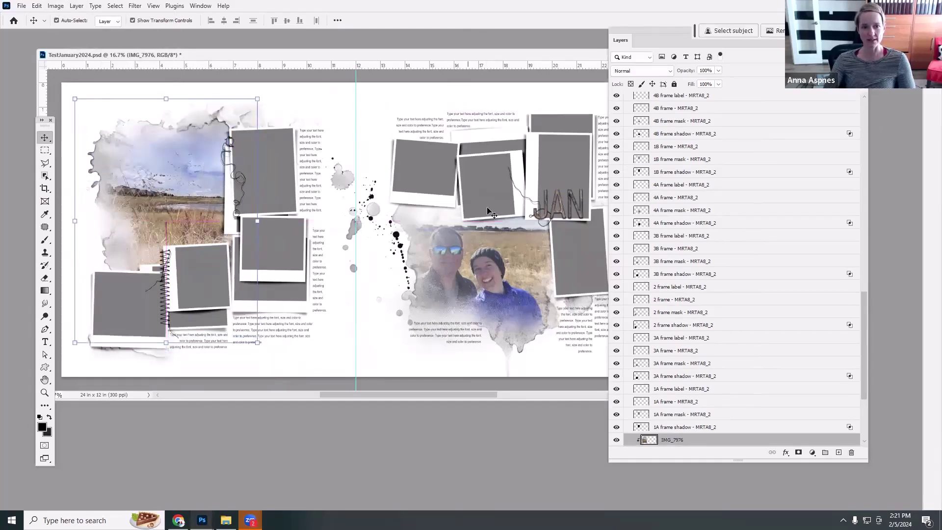
Step: Place IMG_7897 above the left page's 1B frame mask at 9.13% scale, center it over the frame, and clip it to the mask
{"action": "left_click", "coordinate": [293, 190]}
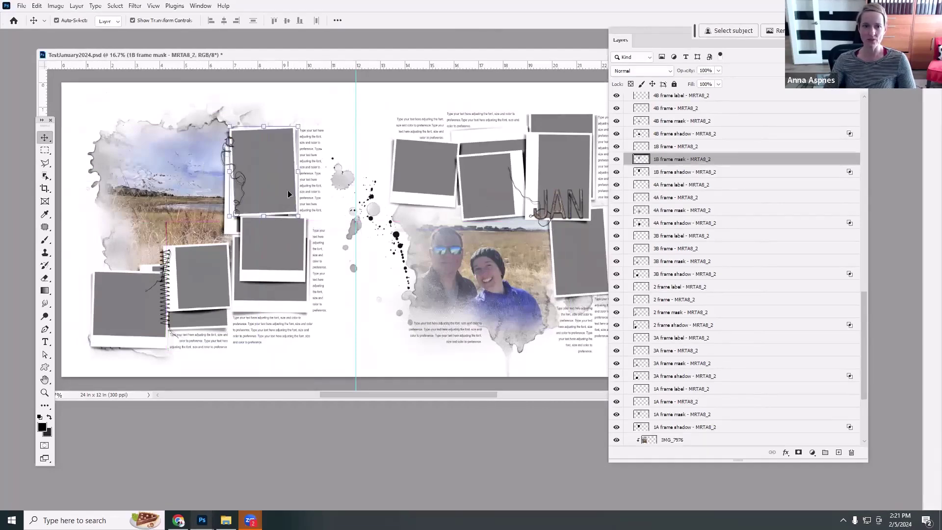
{"action": "left_click", "coordinate": [225, 520]}
{"action": "left_click", "coordinate": [505, 328]}
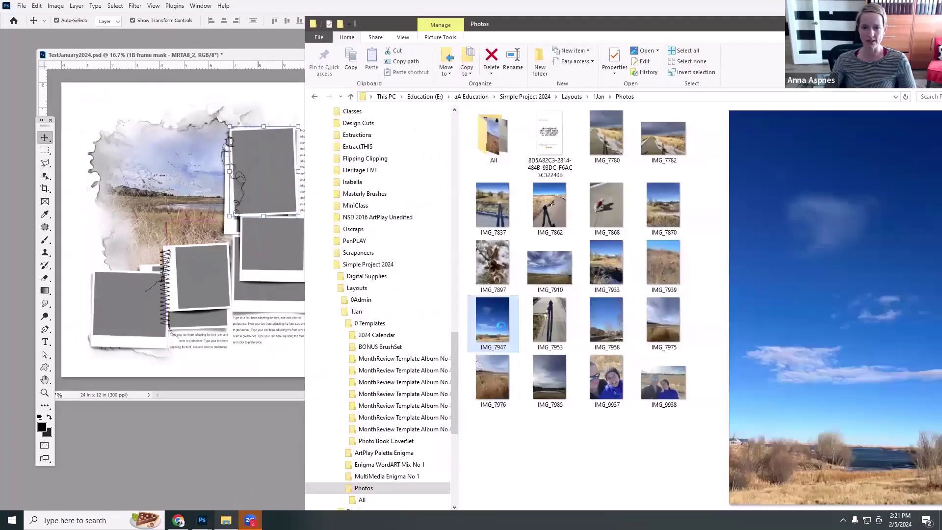
{"action": "left_click_drag", "start_coordinate": [493, 263], "coordinate": [203, 156]}
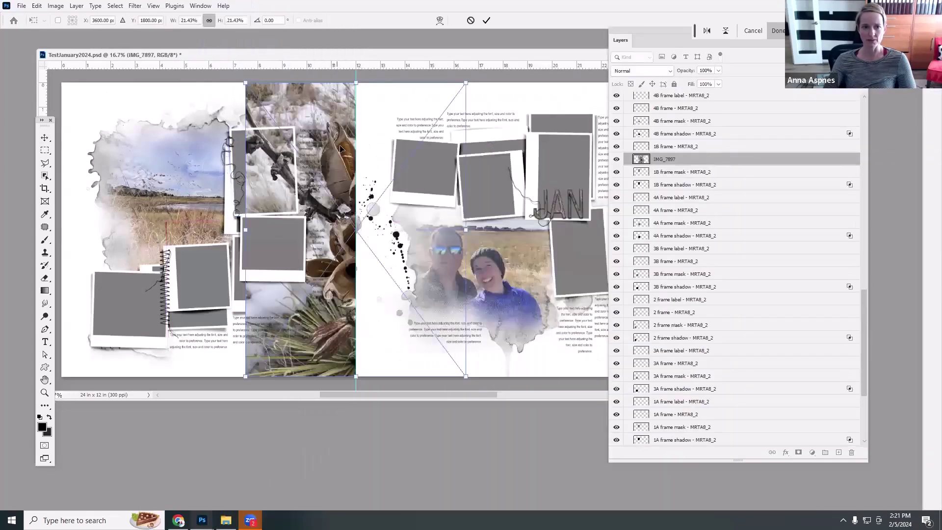
{"action": "left_click_drag", "start_coordinate": [365, 72], "coordinate": [243, 215]}
{"action": "left_click_drag", "start_coordinate": [201, 289], "coordinate": [276, 165]}
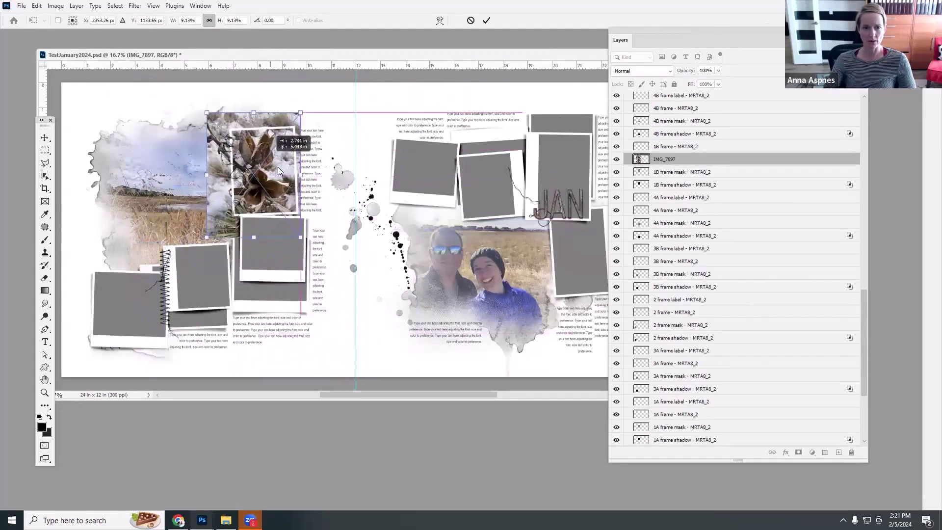
{"action": "left_click", "coordinate": [484, 20]}
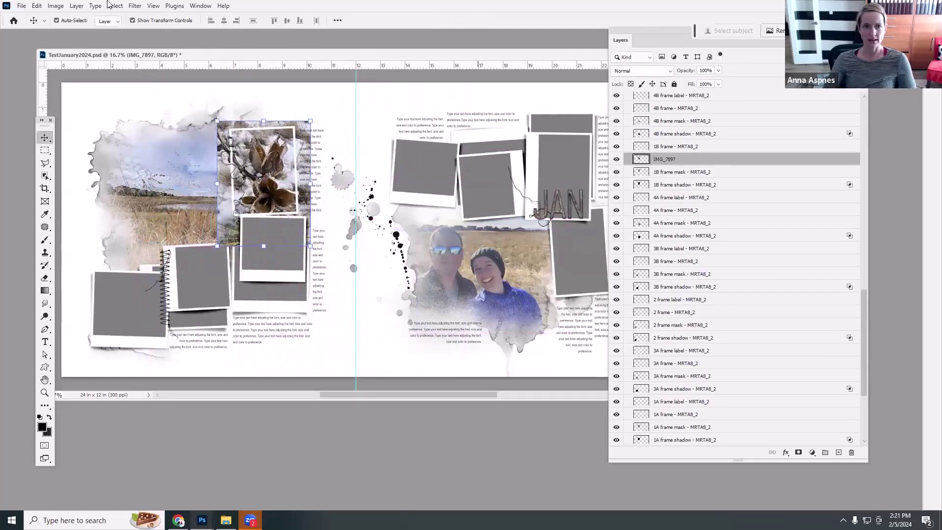
{"action": "left_click", "coordinate": [77, 5]}
{"action": "left_click", "coordinate": [102, 178]}
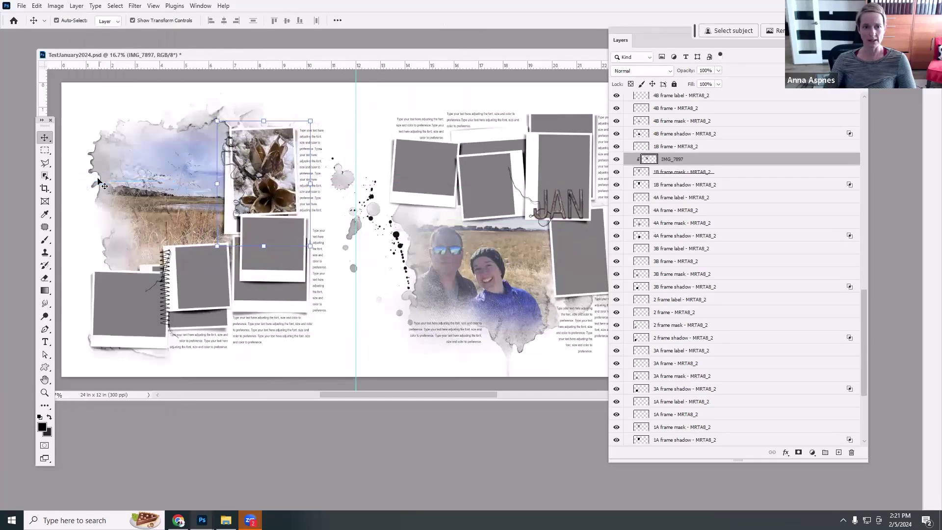
Step: Place IMG_7933 from the Photos folder above the left page's 4B frame mask, scaled to 9.30% and positioned over the frame
{"action": "left_click", "coordinate": [290, 228]}
{"action": "mouse_move", "coordinate": [226, 520]}
{"action": "left_click", "coordinate": [224, 483]}
{"action": "left_click", "coordinate": [492, 319]}
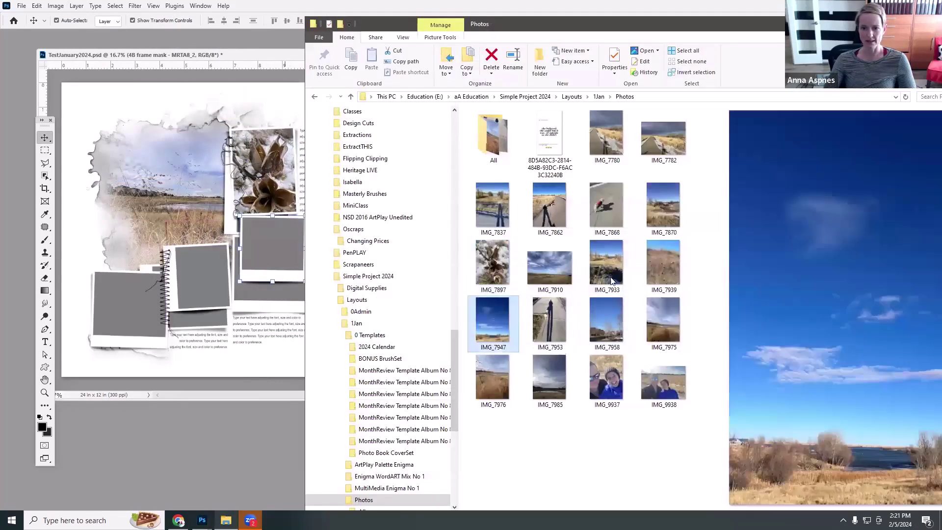
{"action": "left_click", "coordinate": [665, 273]}
{"action": "left_click_drag", "start_coordinate": [606, 265], "coordinate": [267, 243]}
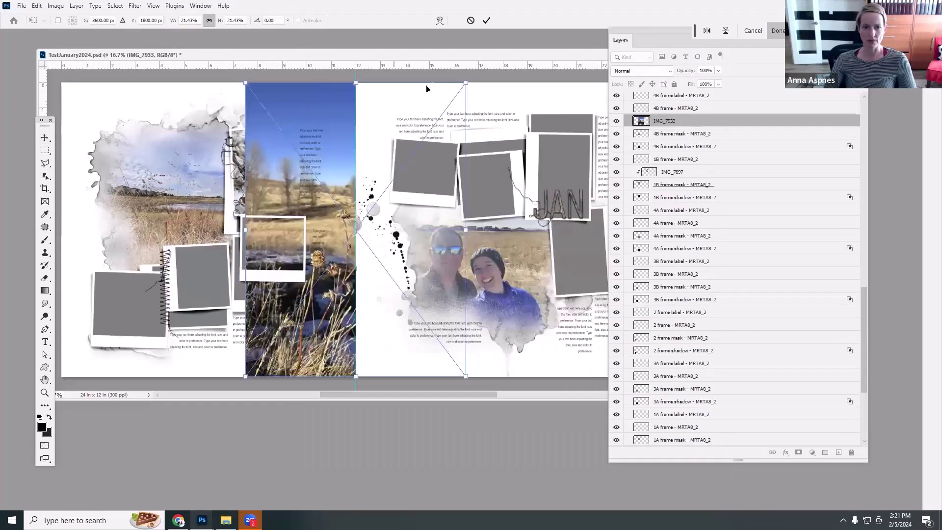
{"action": "left_click_drag", "start_coordinate": [469, 82], "coordinate": [334, 245]}
{"action": "left_click_drag", "start_coordinate": [306, 306], "coordinate": [290, 245]}
{"action": "left_click", "coordinate": [486, 20]}
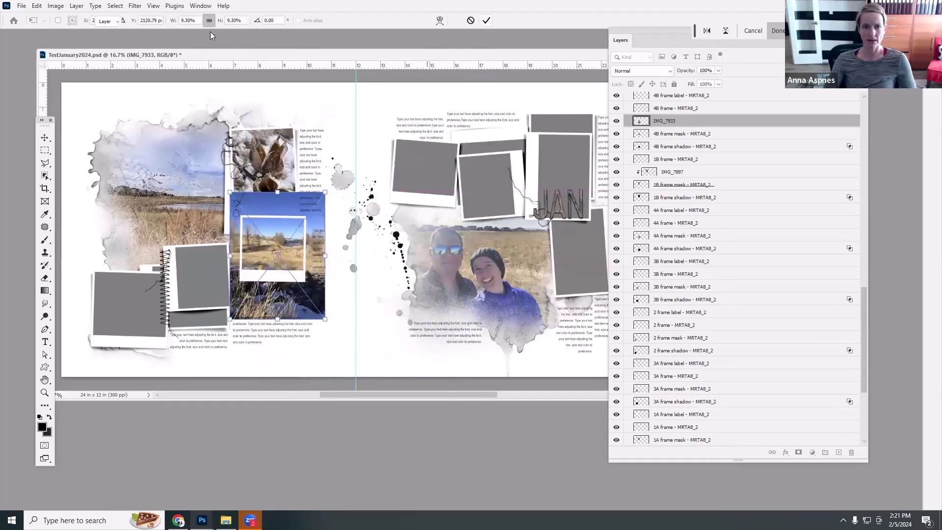
Step: Clip IMG_7933 to the 4B frame mask and nudge it into position inside the frame
{"action": "left_click", "coordinate": [76, 6]}
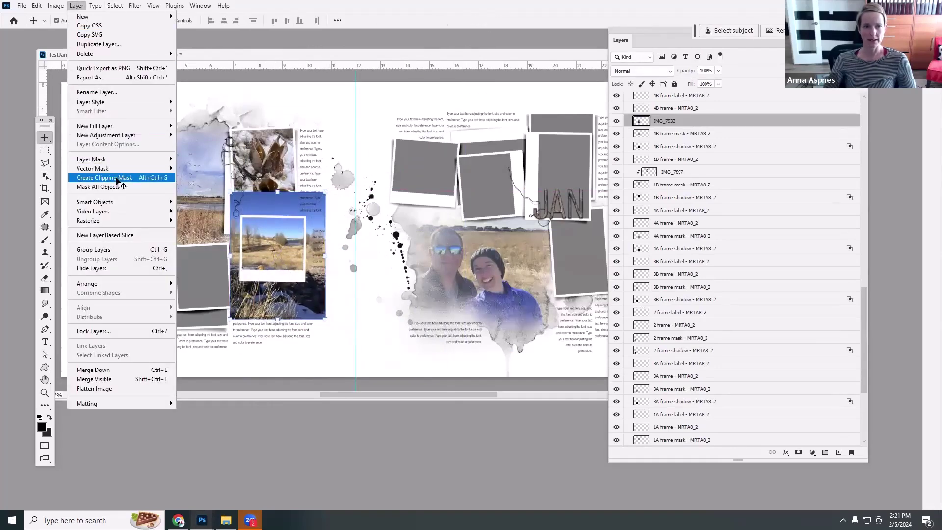
{"action": "left_click", "coordinate": [117, 178]}
{"action": "left_click_drag", "start_coordinate": [273, 246], "coordinate": [275, 244]}
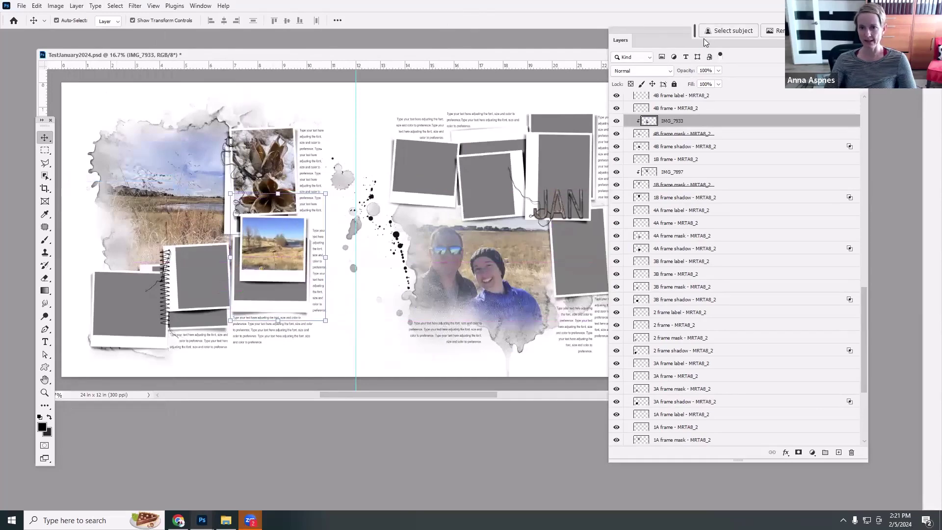
Step: Duplicate IMG_7933, move the copy directly above the left page's 4A frame mask, and clip it to that mask
{"action": "left_click_drag", "start_coordinate": [635, 32], "coordinate": [524, 36]}
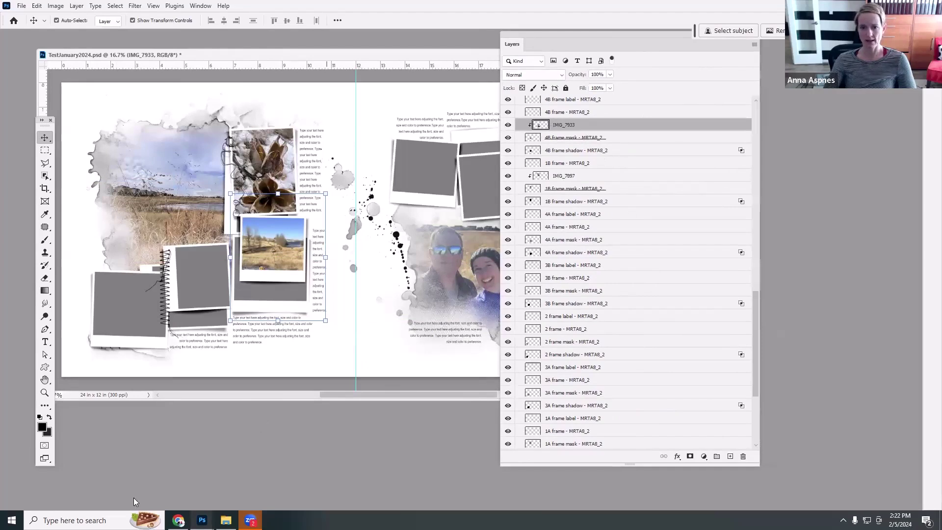
{"action": "left_click_drag", "start_coordinate": [540, 125], "coordinate": [730, 456]}
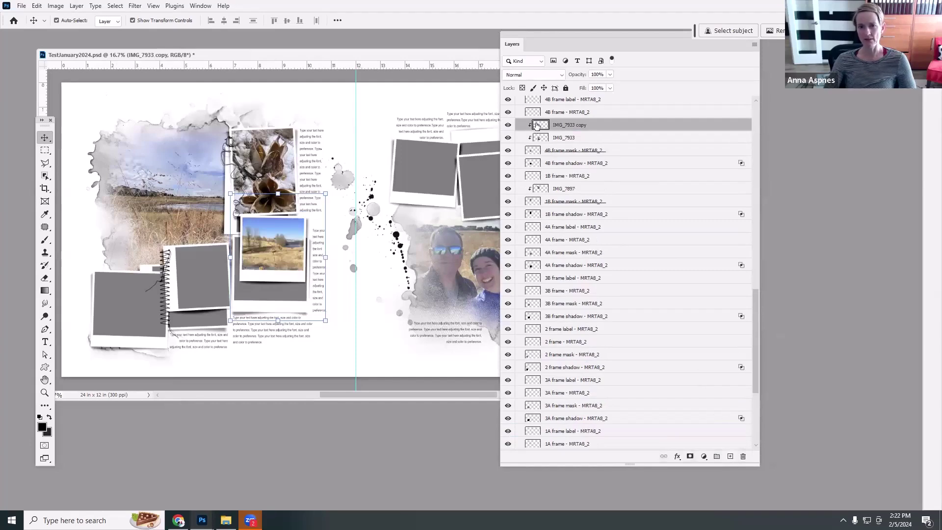
{"action": "left_click_drag", "start_coordinate": [540, 125], "coordinate": [530, 248]}
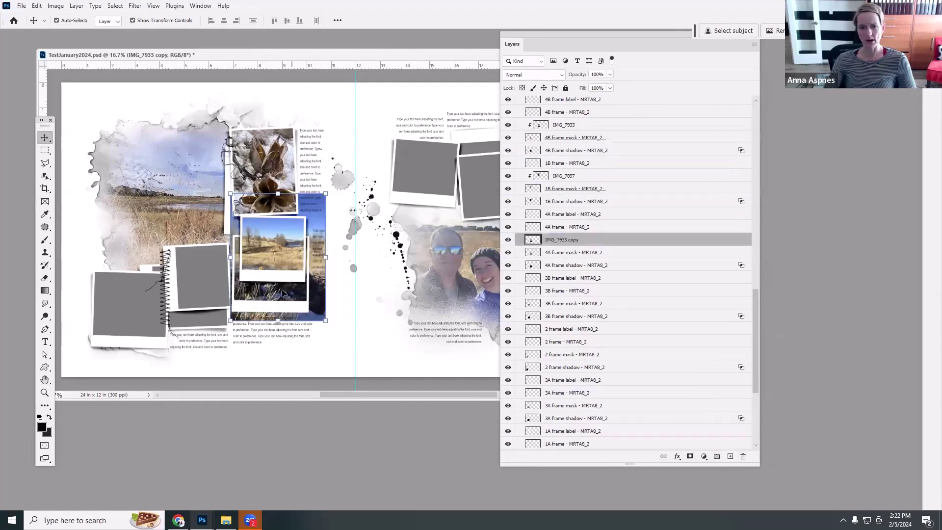
{"action": "left_click", "coordinate": [546, 253]}
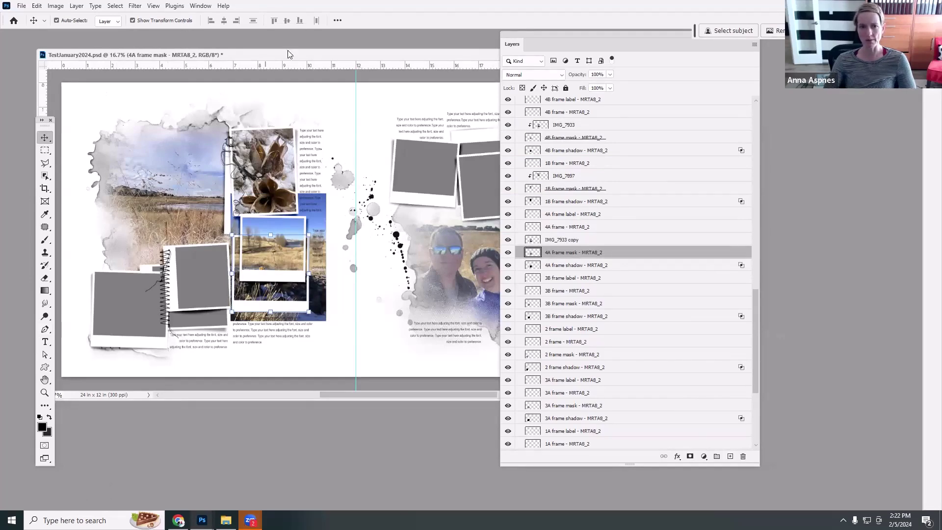
{"action": "left_click", "coordinate": [527, 241]}
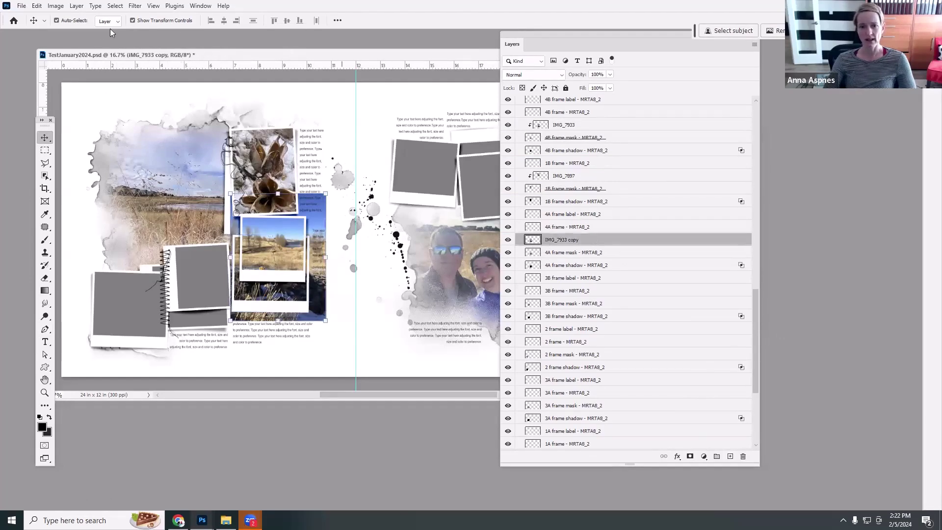
{"action": "left_click", "coordinate": [76, 6]}
{"action": "left_click", "coordinate": [98, 177]}
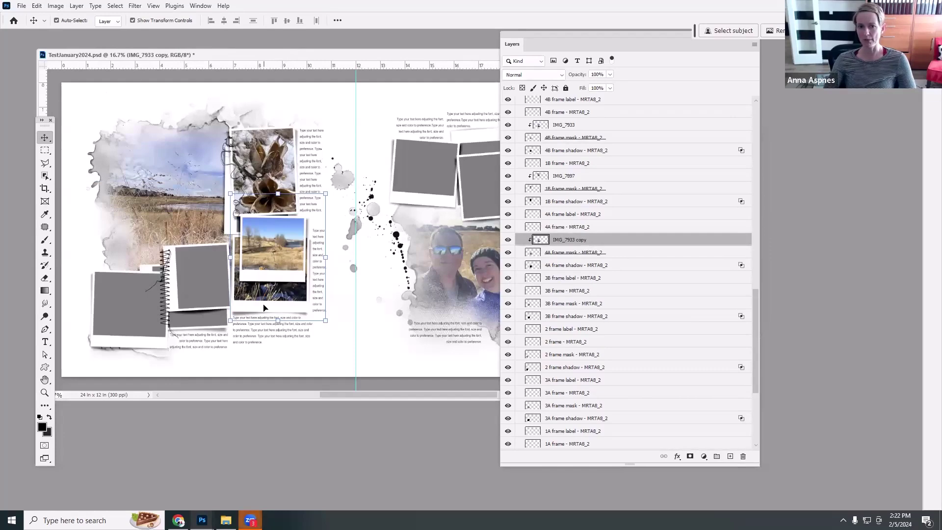
Step: Reposition the Layers panel and the document window so both pages of the spread can be viewed
{"action": "left_click_drag", "start_coordinate": [520, 35], "coordinate": [633, 49]}
{"action": "left_click_drag", "start_coordinate": [382, 55], "coordinate": [363, 60]}
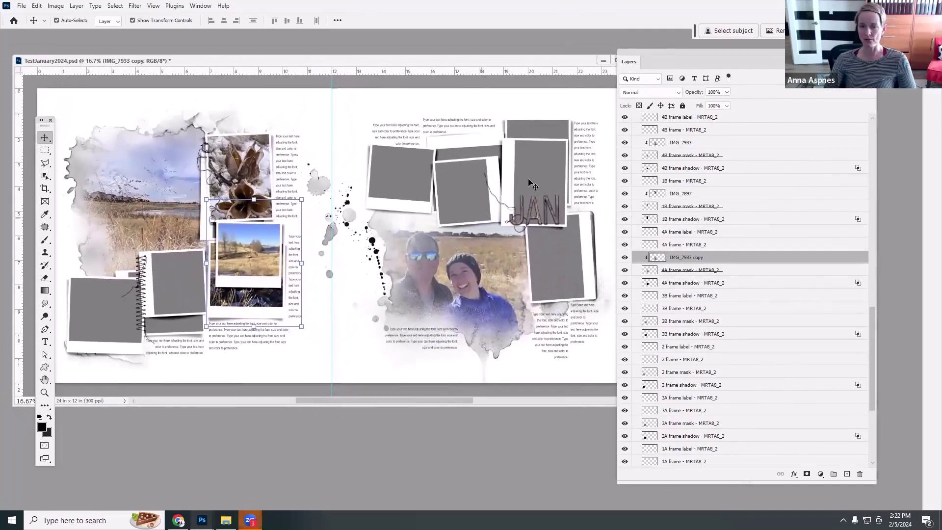
{"action": "left_click_drag", "start_coordinate": [482, 62], "coordinate": [443, 74]}
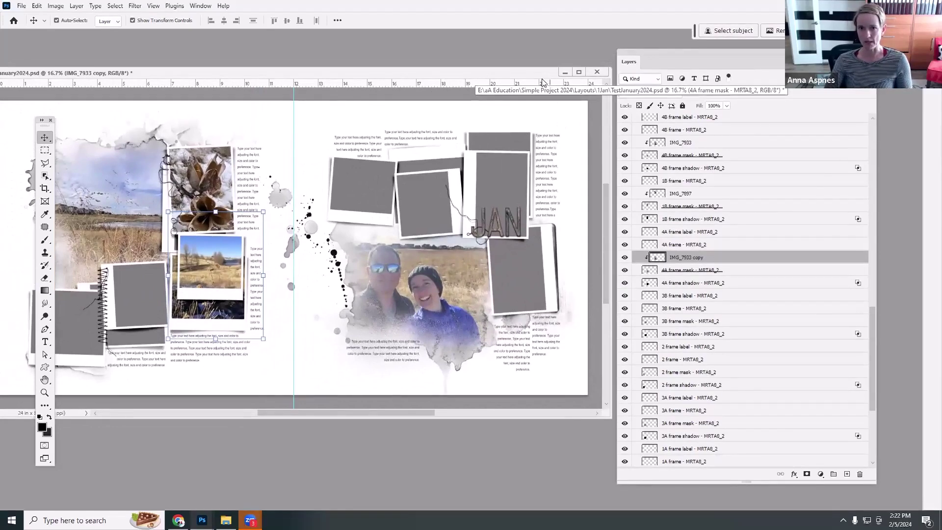
{"action": "left_click_drag", "start_coordinate": [541, 82], "coordinate": [534, 87]}
{"action": "left_click", "coordinate": [558, 86]}
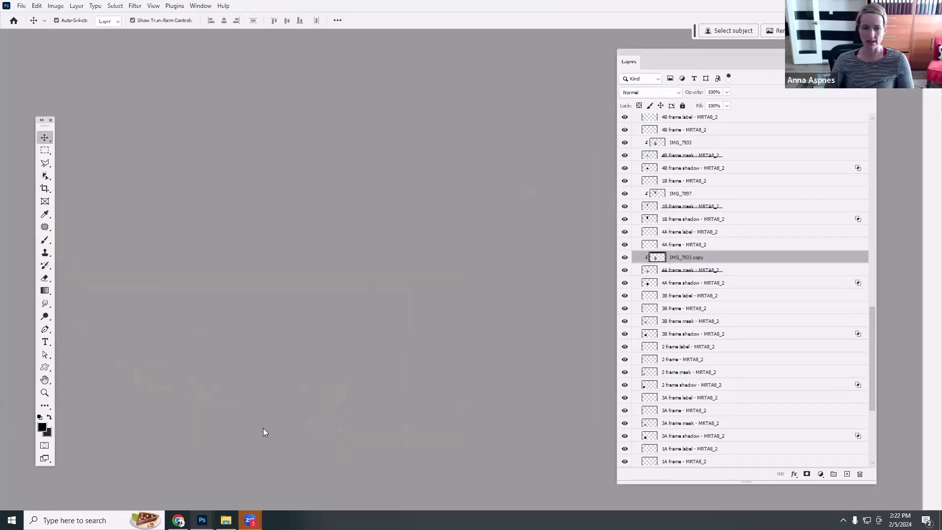
{"action": "left_click", "coordinate": [226, 520]}
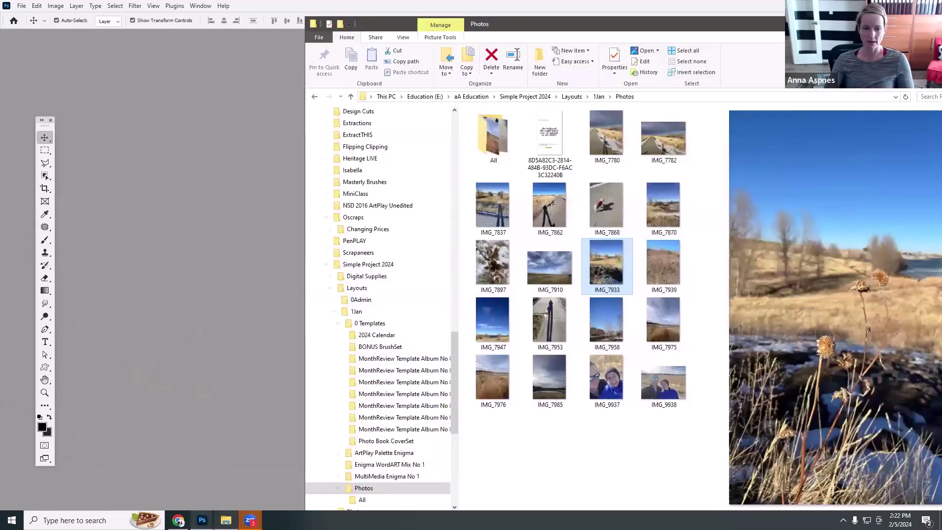
{"action": "left_click", "coordinate": [202, 520]}
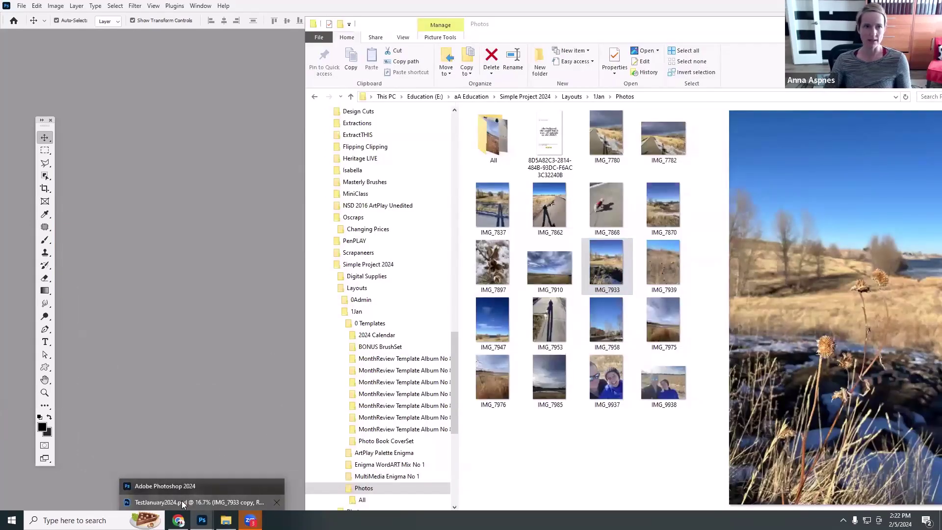
{"action": "left_click", "coordinate": [182, 501]}
Step: Save the spread as TestJanuary2024 in Photoshop format inside the 0 Templates folder, then close the document
{"action": "left_click", "coordinate": [22, 5]}
{"action": "left_click", "coordinate": [36, 124]}
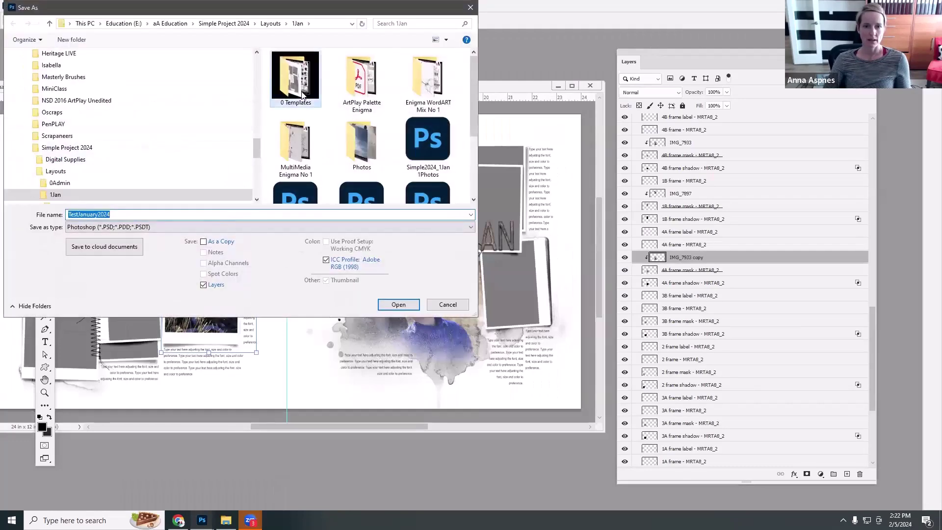
{"action": "double_click", "coordinate": [296, 81]}
{"action": "left_click", "coordinate": [398, 305]}
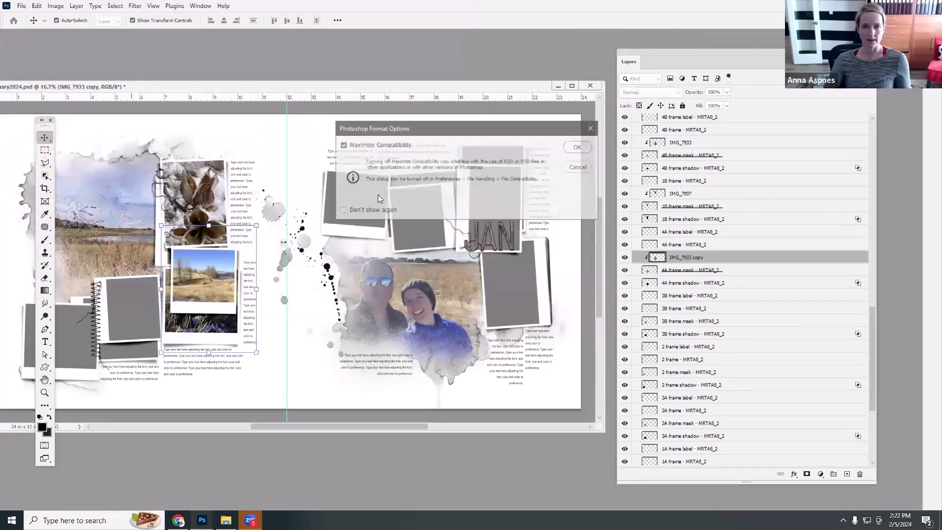
{"action": "left_click", "coordinate": [590, 88]}
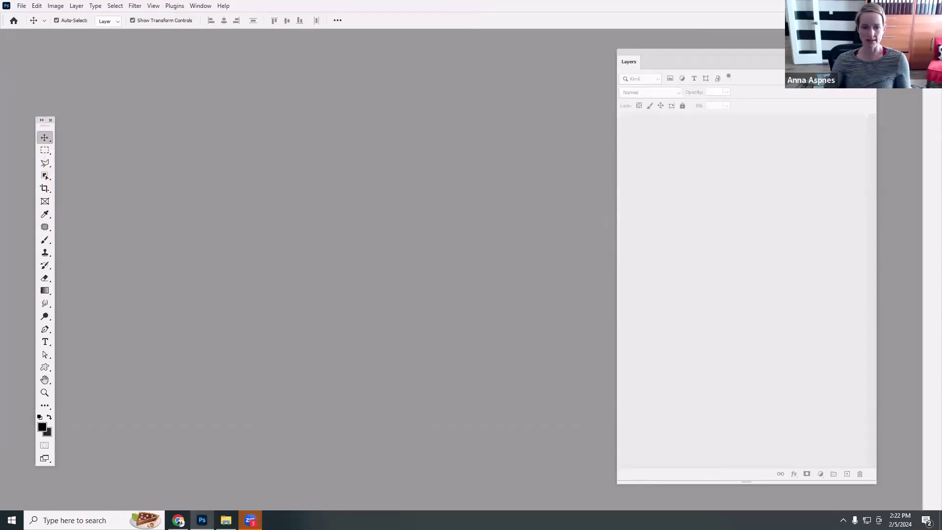
Step: Open Simple2024_1Jan1Photos from the 1Jan folder in Photoshop and place it in a floating window clear of the Layers panel
{"action": "left_click", "coordinate": [207, 478]}
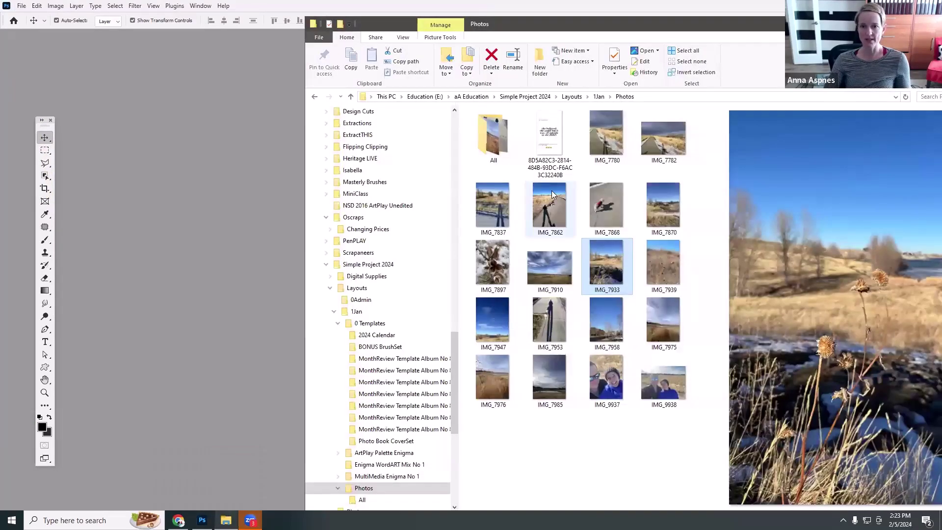
{"action": "left_click", "coordinate": [598, 96]}
{"action": "left_click", "coordinate": [611, 209]}
{"action": "left_click_drag", "start_coordinate": [618, 206], "coordinate": [177, 192]}
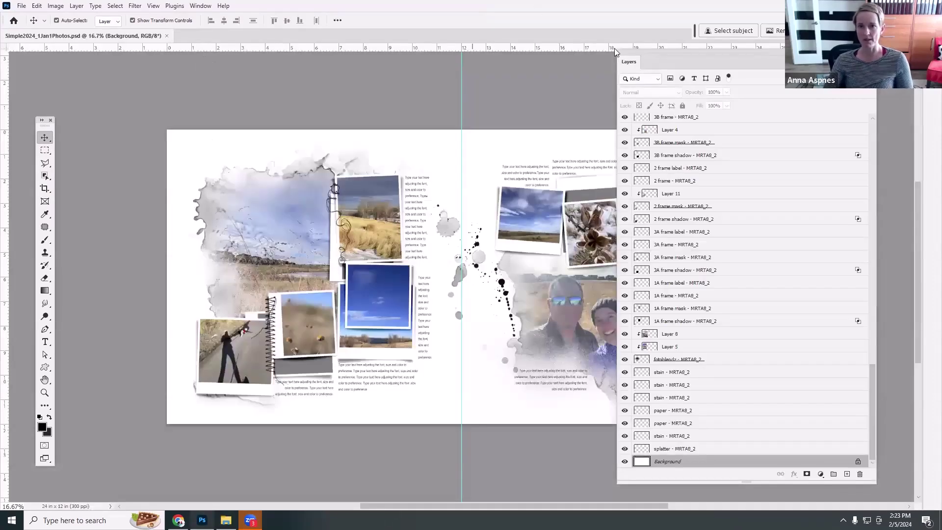
{"action": "left_click_drag", "start_coordinate": [614, 48], "coordinate": [742, 74]}
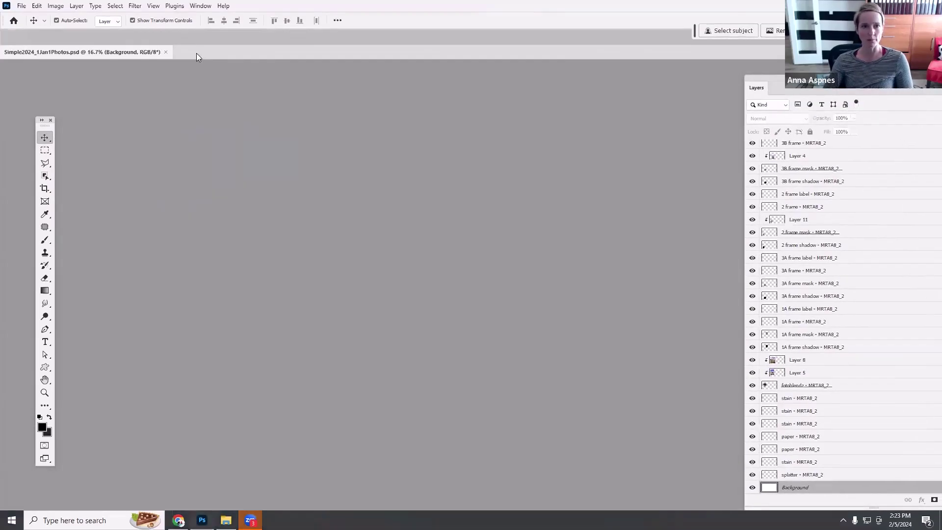
{"action": "left_click_drag", "start_coordinate": [196, 56], "coordinate": [300, 73]}
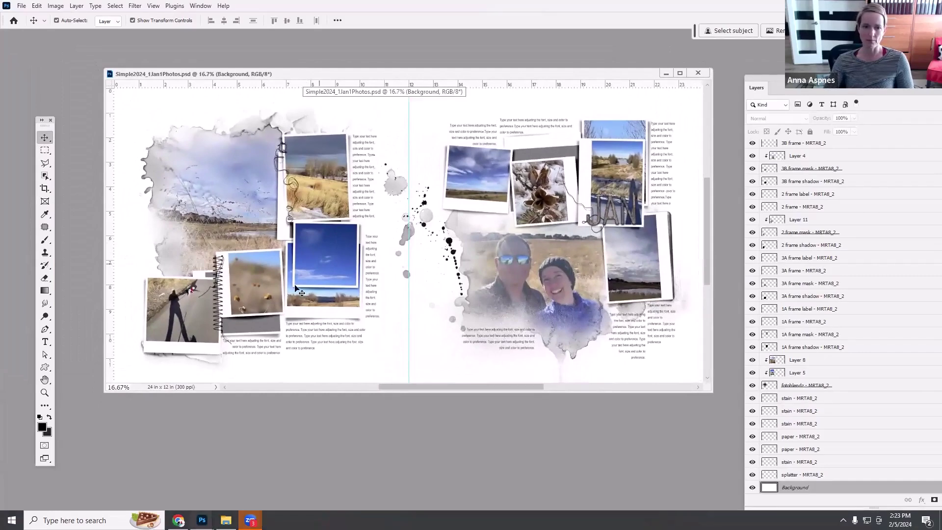
Step: Examine the clipped photo layers in the right page's 4 and 2B frames and the left page's 2 frame
{"action": "left_click", "coordinate": [648, 275]}
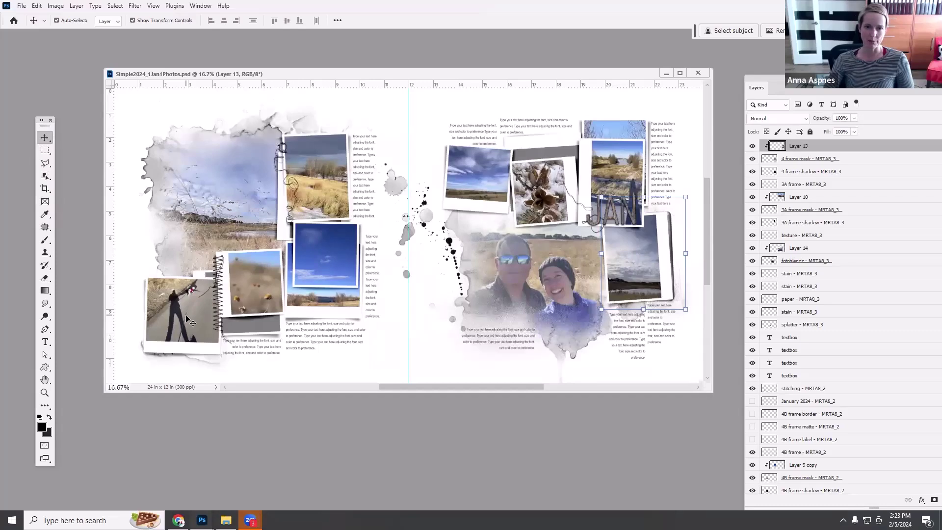
{"action": "left_click", "coordinate": [562, 194]}
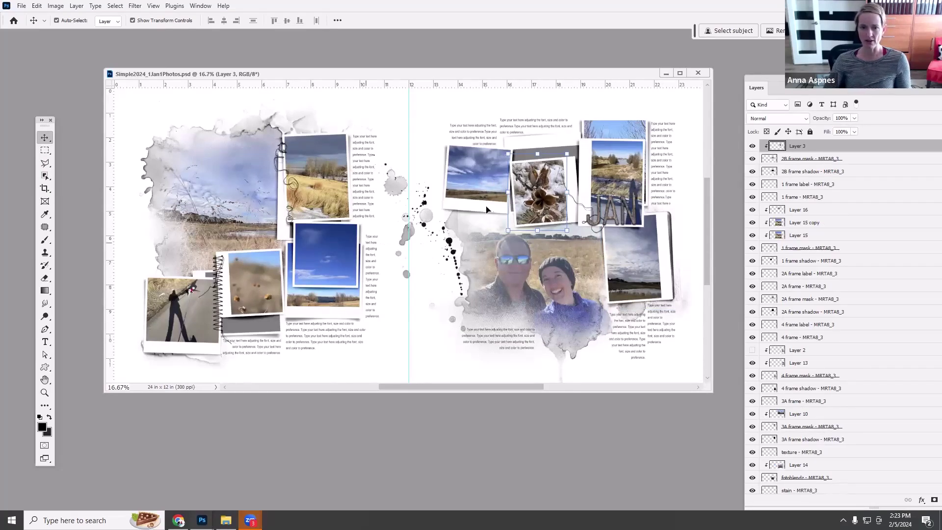
{"action": "left_click", "coordinate": [193, 322]}
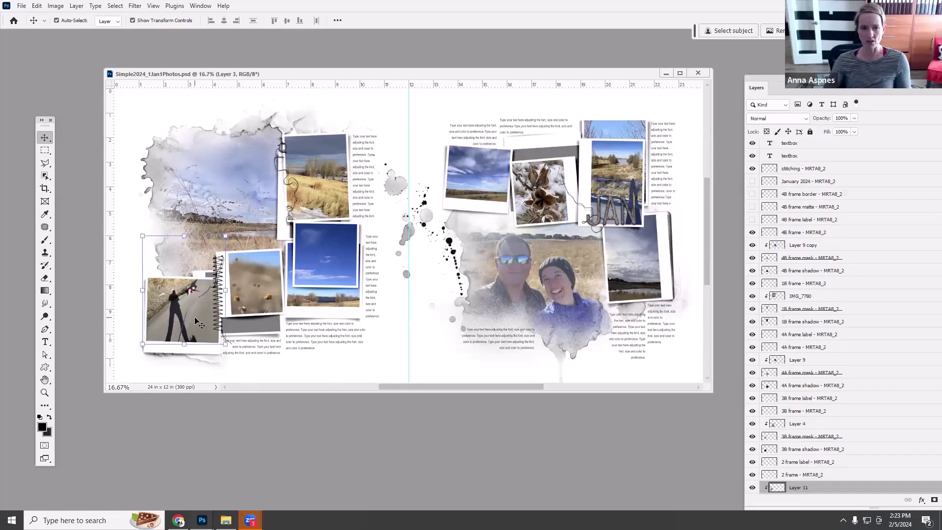
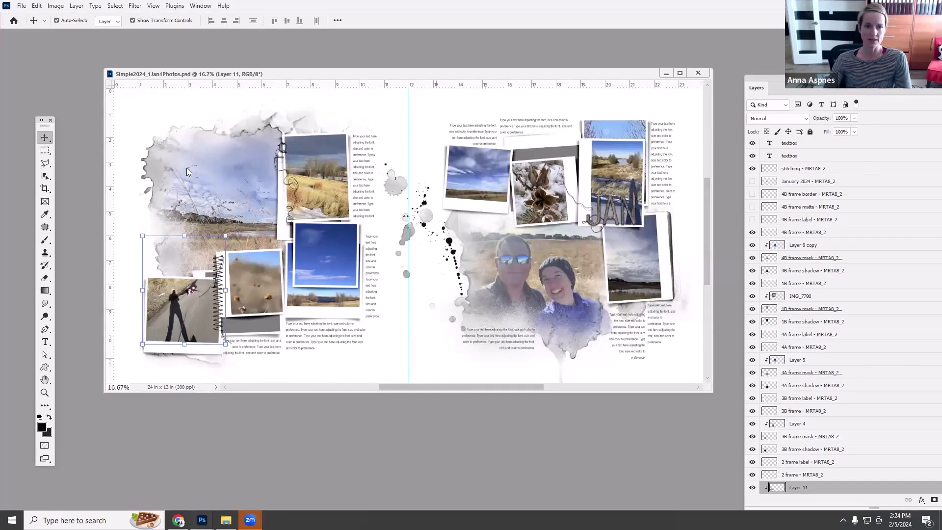
Step: Open IMG_7910 from the Photos folder in its own floating window to view the full photo, then close it
{"action": "left_click", "coordinate": [226, 520]}
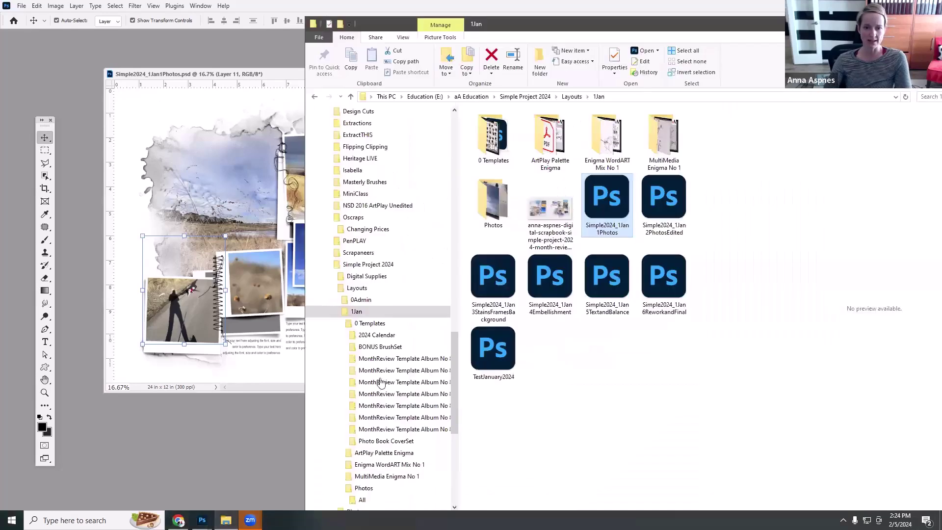
{"action": "double_click", "coordinate": [493, 202]}
{"action": "left_click", "coordinate": [539, 219]}
{"action": "left_click_drag", "start_coordinate": [550, 267], "coordinate": [75, 109]}
{"action": "left_click_drag", "start_coordinate": [74, 36], "coordinate": [71, 135]}
{"action": "left_click_drag", "start_coordinate": [108, 74], "coordinate": [217, 241]}
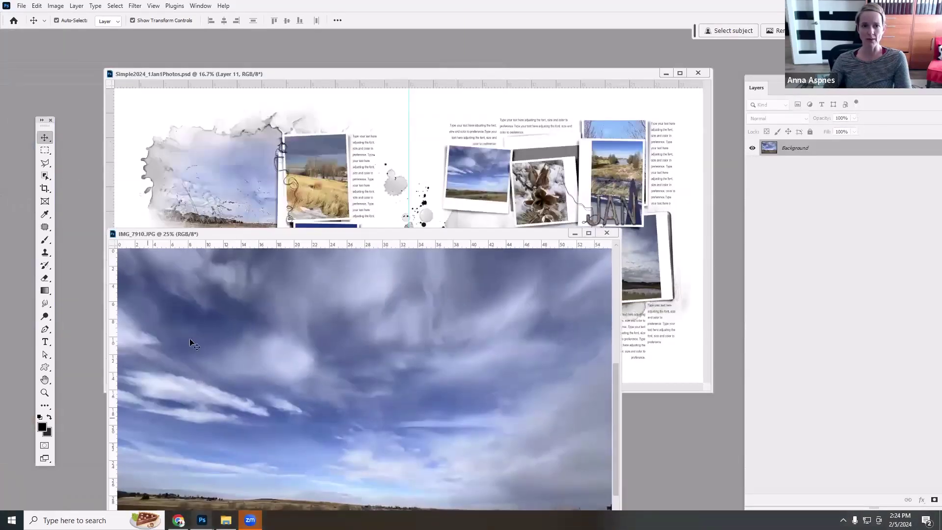
{"action": "left_click", "coordinate": [607, 234]}
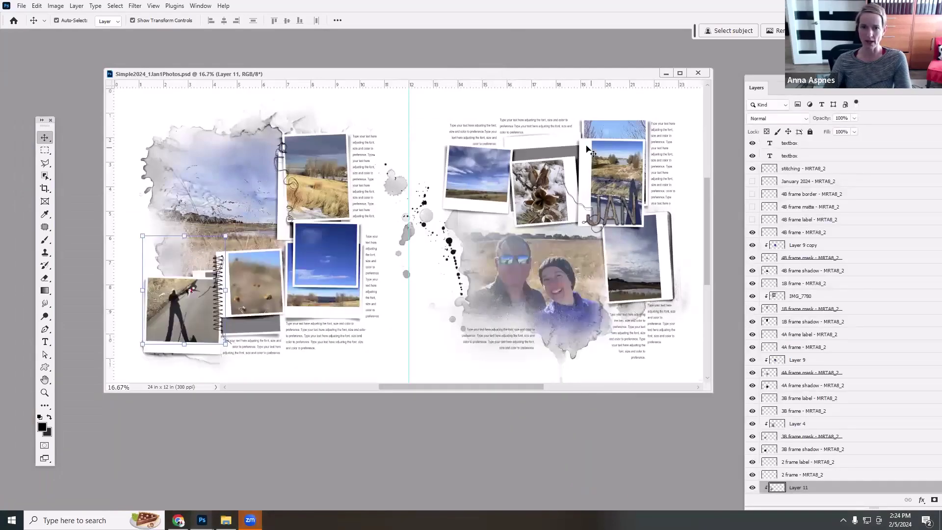
Step: Close Simple2024_1Jan1Photos and open Simple2024_1Jan2PhotosEdited from the 1Jan folder in a floating window
{"action": "mouse_move", "coordinate": [579, 74]}
{"action": "left_mouse_down"}
{"action": "mouse_move", "coordinate": [551, 79]}
{"action": "mouse_move", "coordinate": [569, 70]}
{"action": "left_mouse_up"}
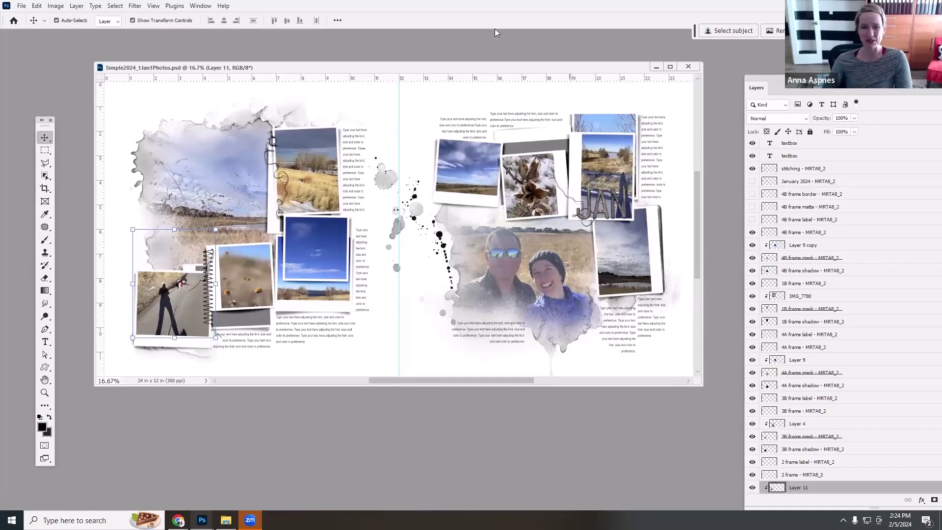
{"action": "left_click", "coordinate": [687, 63]}
{"action": "left_click", "coordinate": [234, 516]}
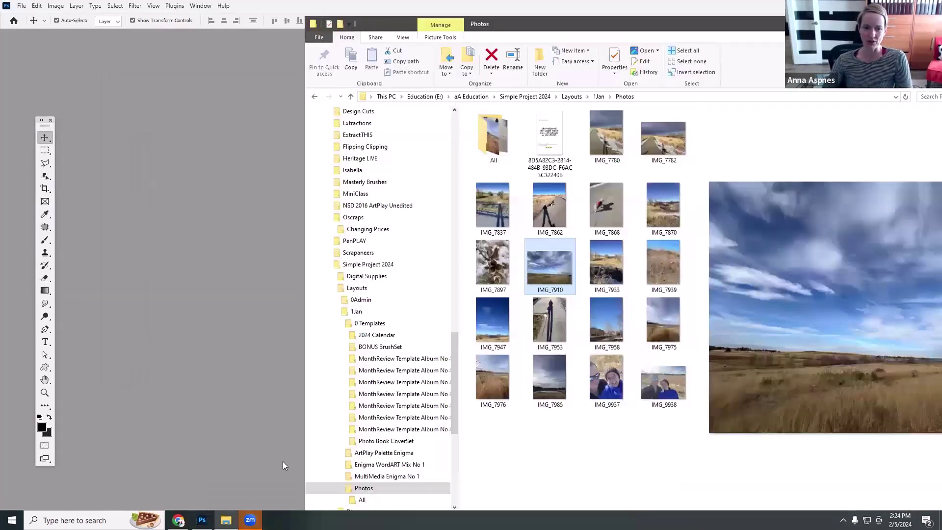
{"action": "left_click", "coordinate": [598, 96]}
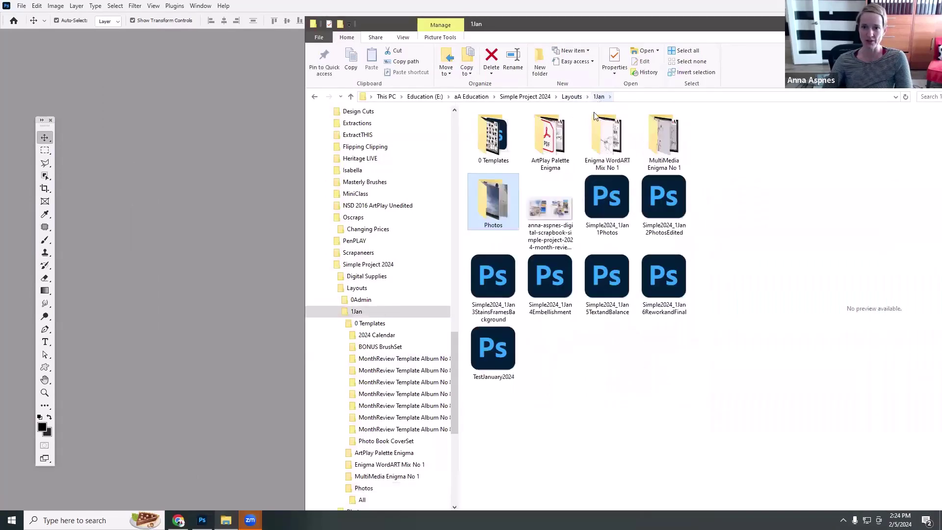
{"action": "left_click", "coordinate": [677, 220]}
{"action": "left_click_drag", "start_coordinate": [665, 208], "coordinate": [256, 212]}
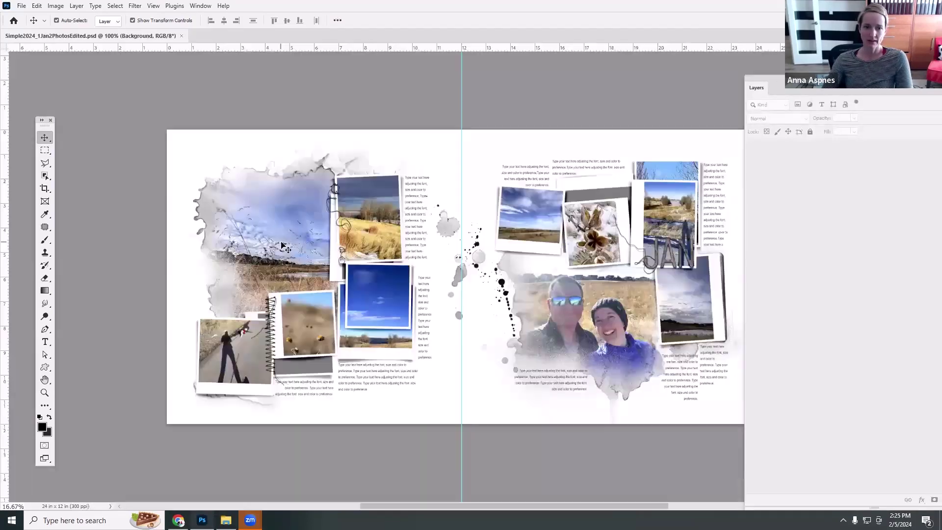
{"action": "left_click_drag", "start_coordinate": [154, 38], "coordinate": [304, 79]}
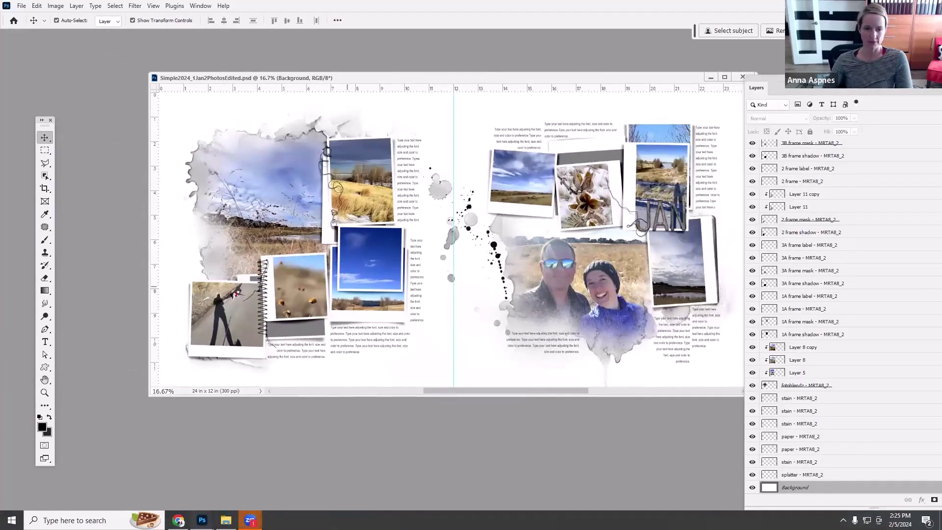
Step: Reopen Simple2024_1Jan1Photos in a floating window narrowed to its left page, beside the edited version for comparison
{"action": "left_click", "coordinate": [226, 519]}
{"action": "left_click", "coordinate": [102, 96]}
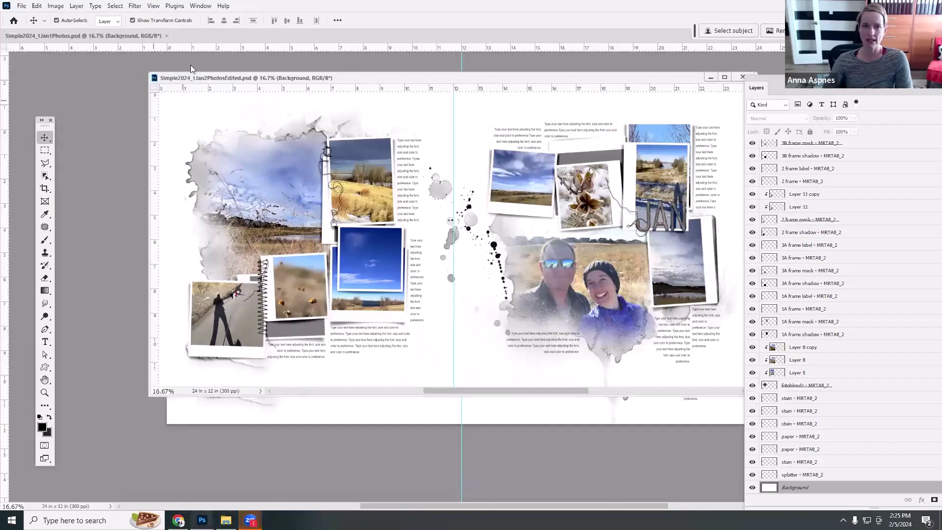
{"action": "left_click", "coordinate": [213, 47]}
{"action": "left_click_drag", "start_coordinate": [213, 47], "coordinate": [318, 88]}
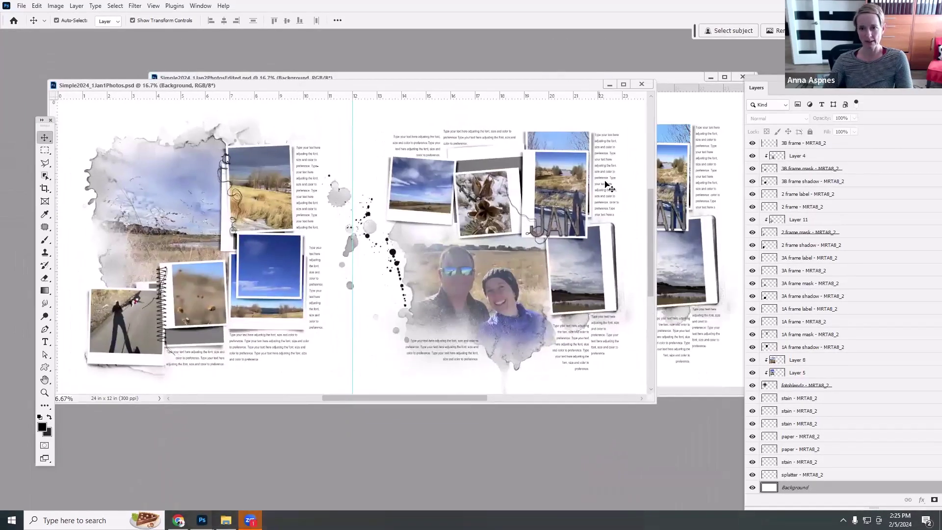
{"action": "left_click_drag", "start_coordinate": [655, 190], "coordinate": [322, 204]}
{"action": "left_click_drag", "start_coordinate": [250, 84], "coordinate": [254, 83]}
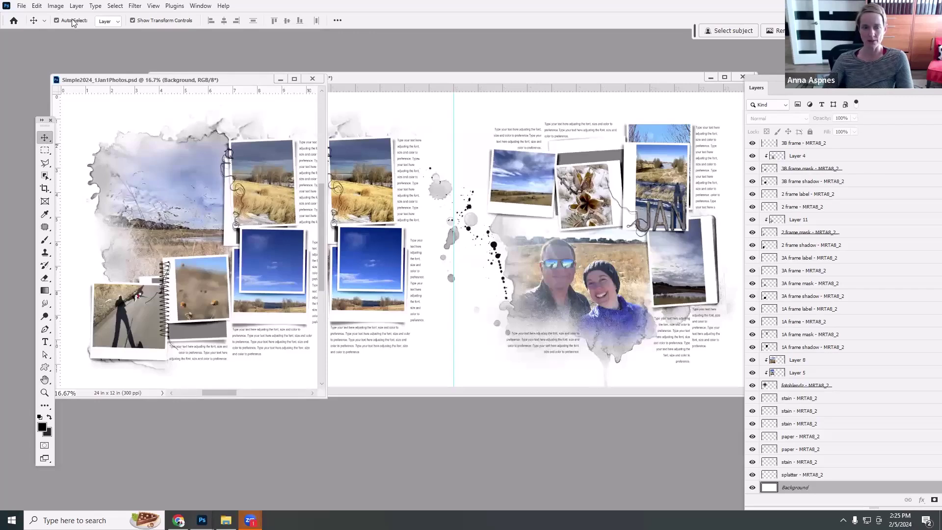
Step: Select the unedited photos in the left page's 1B and 3B frames to compare them with the edited spread
{"action": "left_click", "coordinate": [273, 180]}
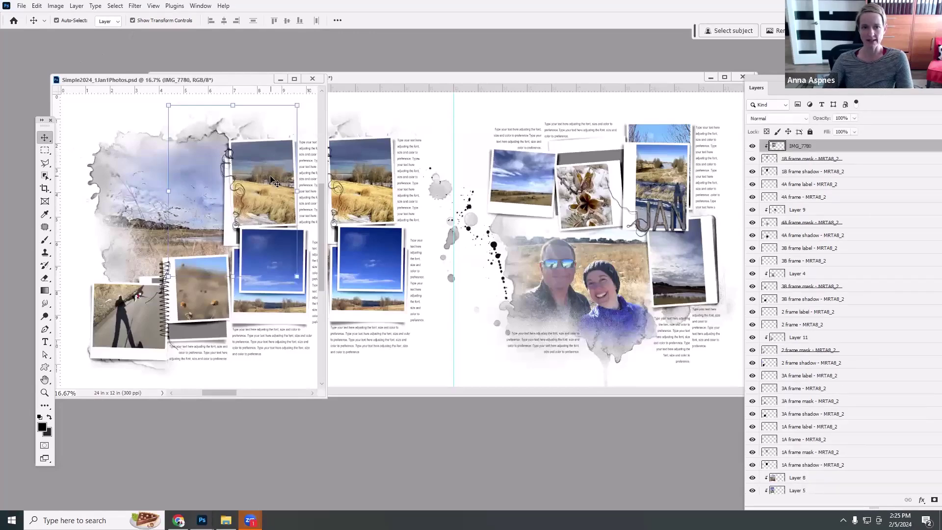
{"action": "left_click", "coordinate": [173, 277]}
{"action": "left_click", "coordinate": [193, 289]}
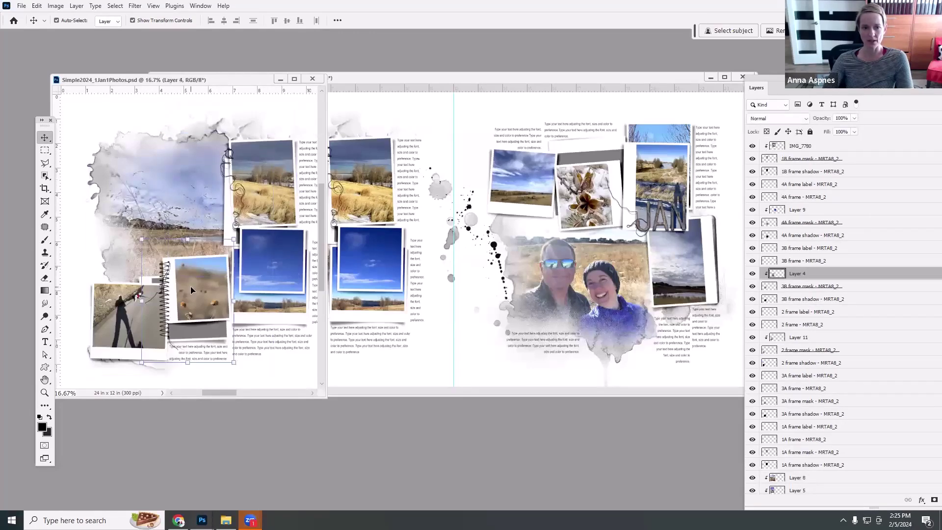
Step: Apply a Levels adjustment to the IMG_7780 photo in the 1B frame, with input levels 26, 1.13 and 247
{"action": "left_click", "coordinate": [265, 266]}
{"action": "left_click", "coordinate": [147, 318]}
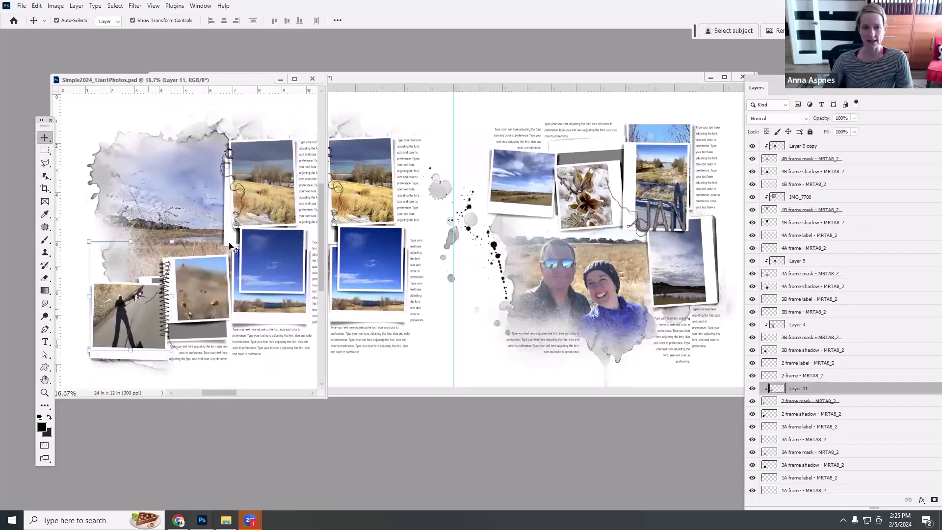
{"action": "left_click", "coordinate": [280, 186]}
{"action": "left_click", "coordinate": [55, 6]}
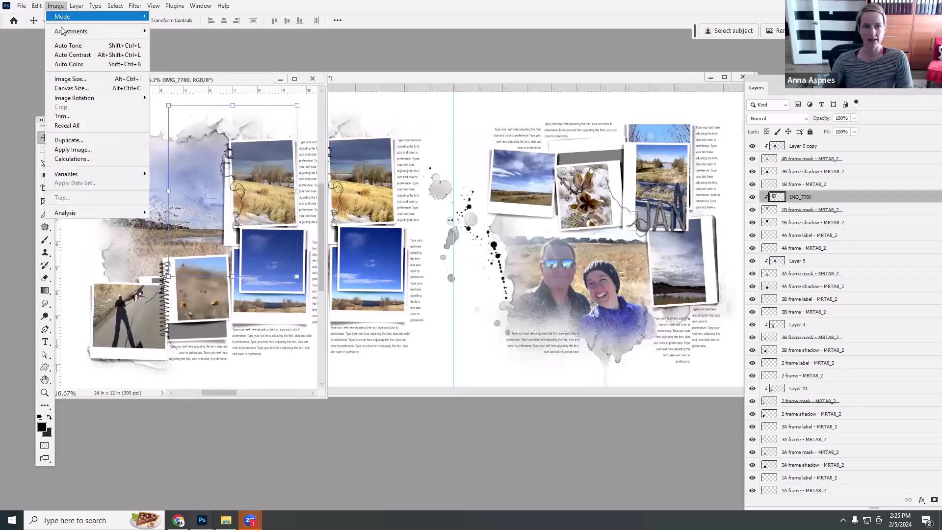
{"action": "mouse_move", "coordinate": [113, 32]}
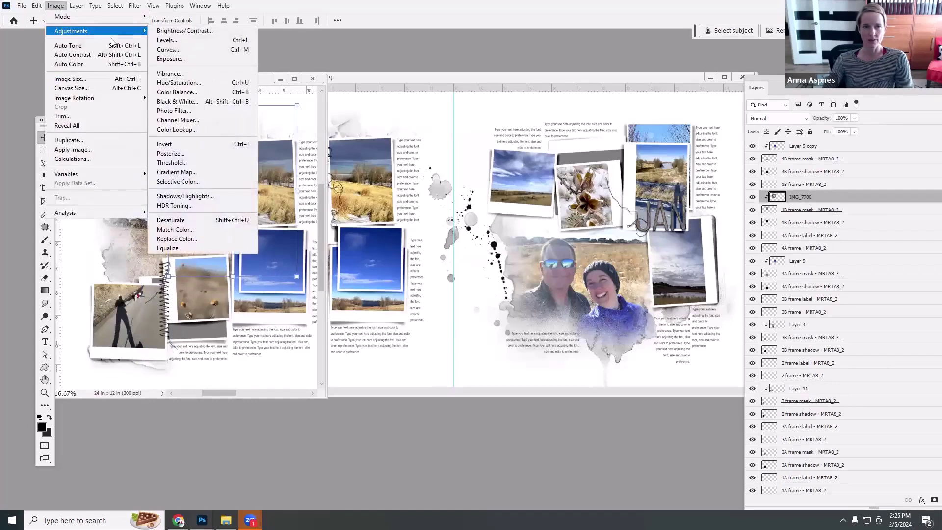
{"action": "left_click", "coordinate": [167, 40]}
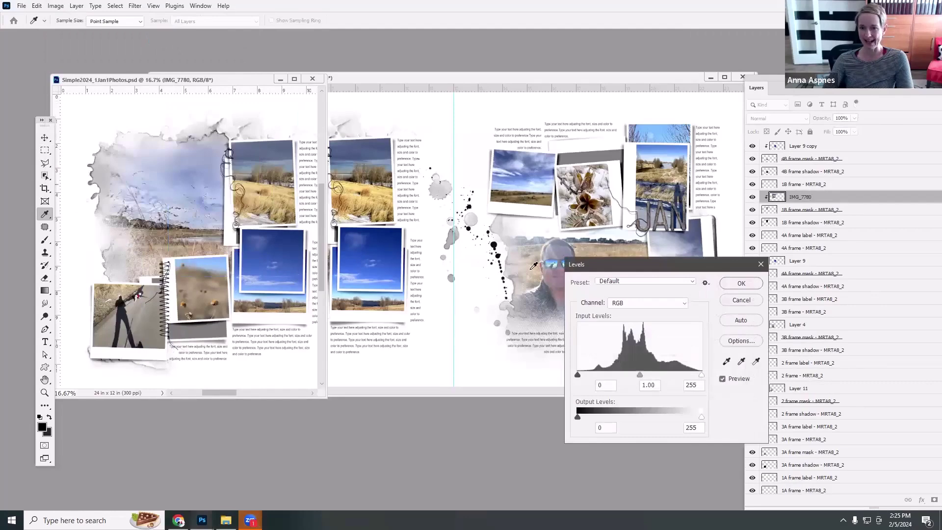
{"action": "left_click_drag", "start_coordinate": [613, 264], "coordinate": [585, 164]}
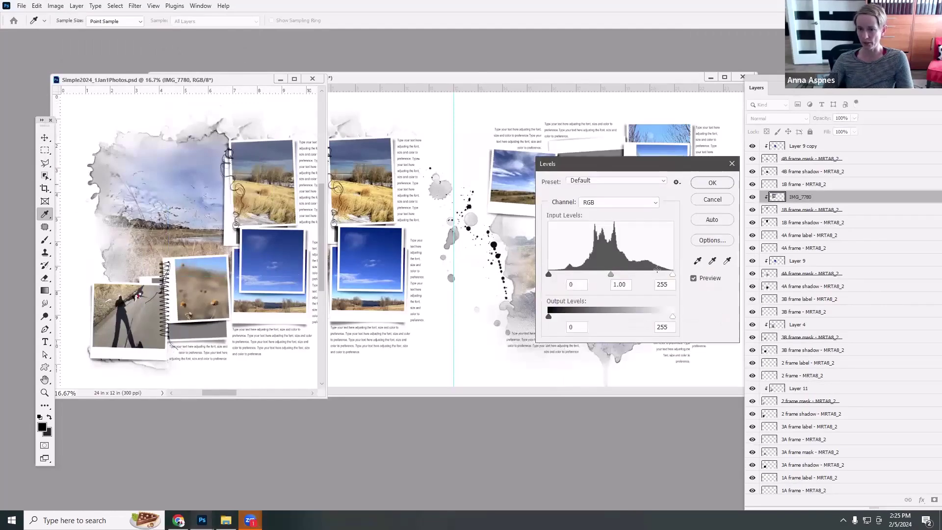
{"action": "left_click_drag", "start_coordinate": [672, 274], "coordinate": [668, 276]}
{"action": "left_click_drag", "start_coordinate": [552, 274], "coordinate": [611, 278]}
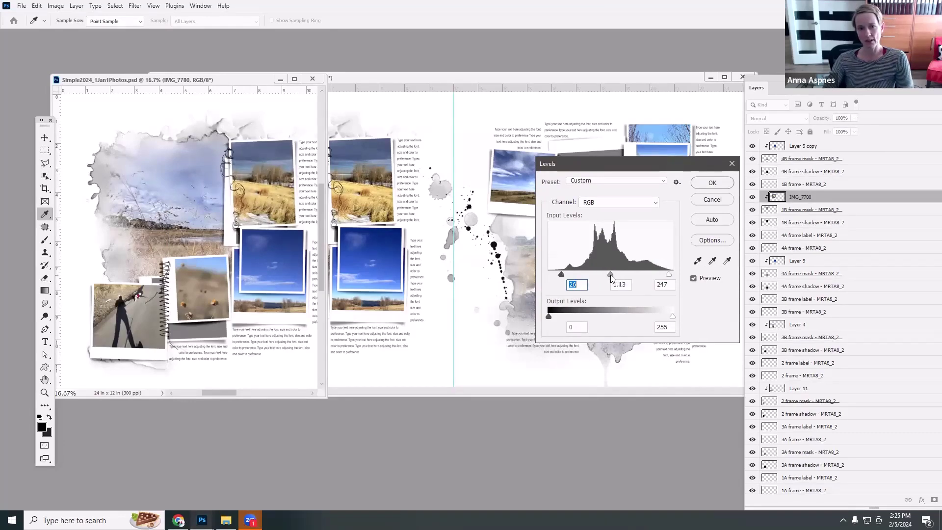
{"action": "left_click", "coordinate": [712, 182]}
Step: Apply an S-shaped Curves adjustment to the blue-sky photo in the 4B frame, with the shadow point at input 81, output 66
{"action": "key", "text": "v"}
{"action": "left_click", "coordinate": [275, 258]}
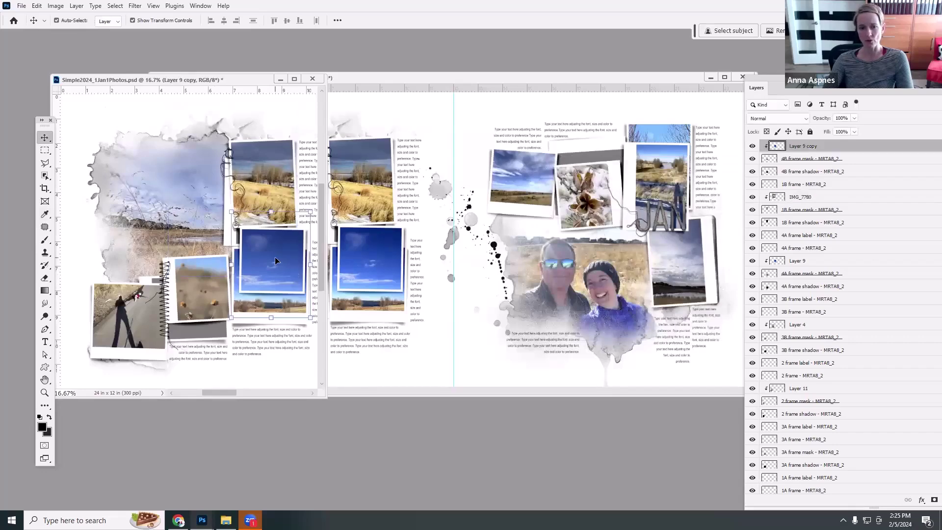
{"action": "left_click", "coordinate": [56, 5]}
{"action": "mouse_move", "coordinate": [71, 30]}
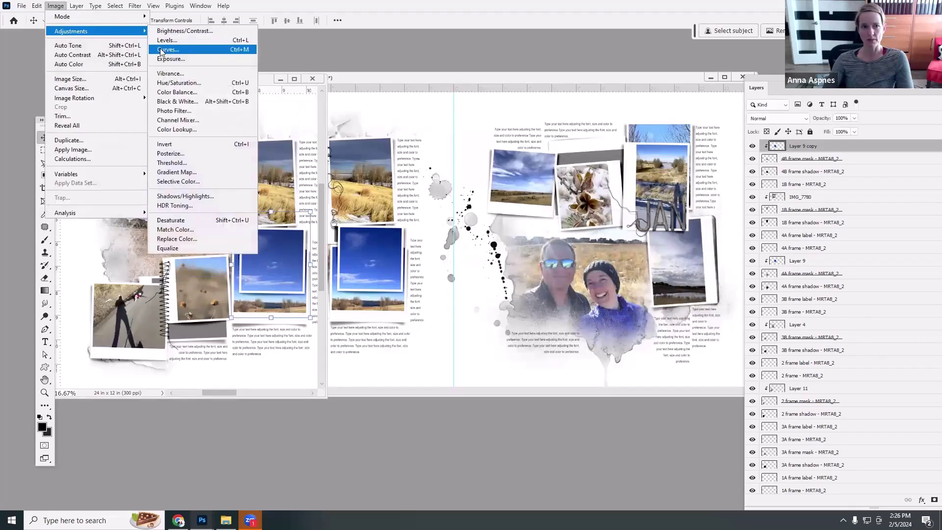
{"action": "left_click", "coordinate": [168, 50]}
{"action": "left_click_drag", "start_coordinate": [717, 188], "coordinate": [707, 182]}
{"action": "left_click_drag", "start_coordinate": [667, 232], "coordinate": [673, 239]}
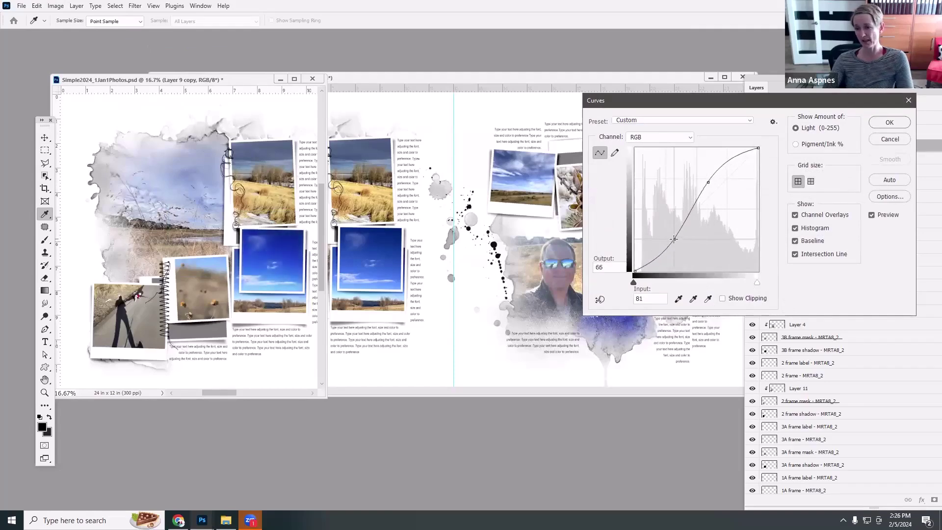
{"action": "left_click_drag", "start_coordinate": [721, 101], "coordinate": [585, 132]}
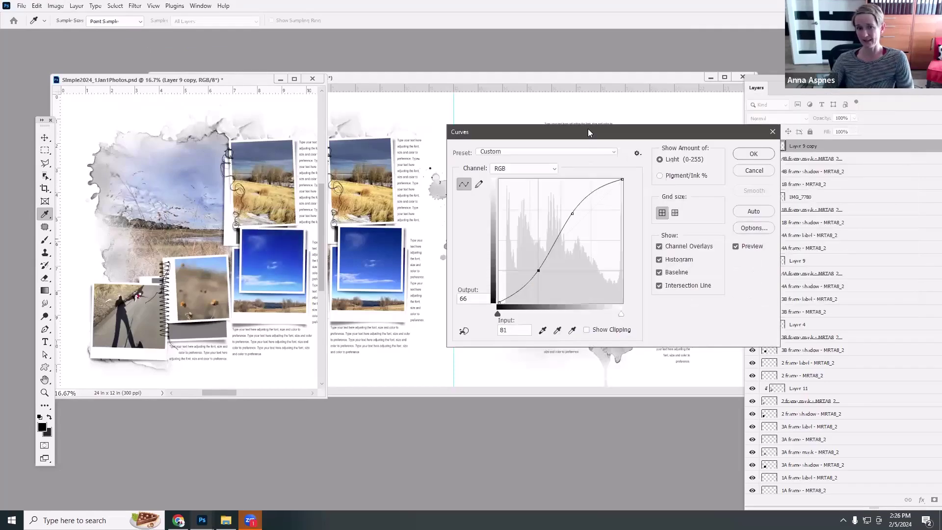
{"action": "left_click", "coordinate": [767, 156]}
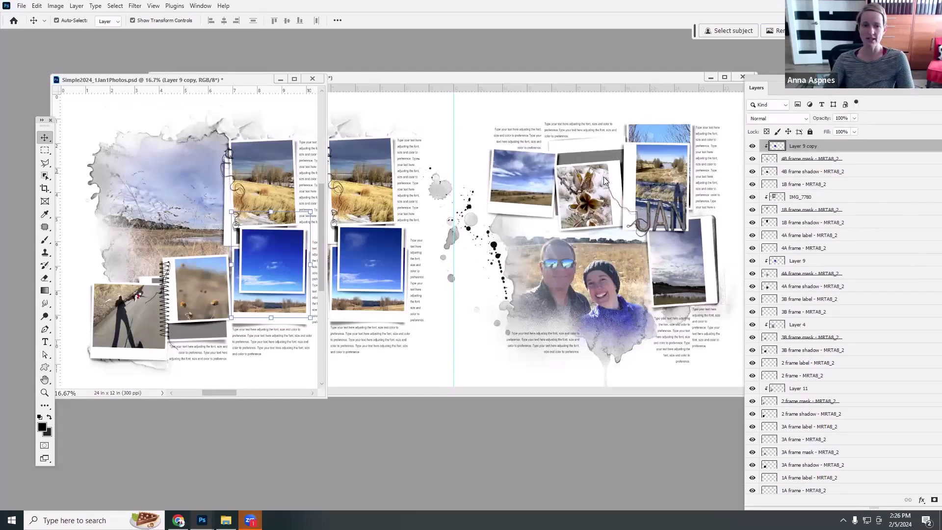
Step: Close Simple2024_1Jan1Photos without saving its changes, and close Simple2024_1Jan2PhotosEdited
{"action": "left_click", "coordinate": [202, 301]}
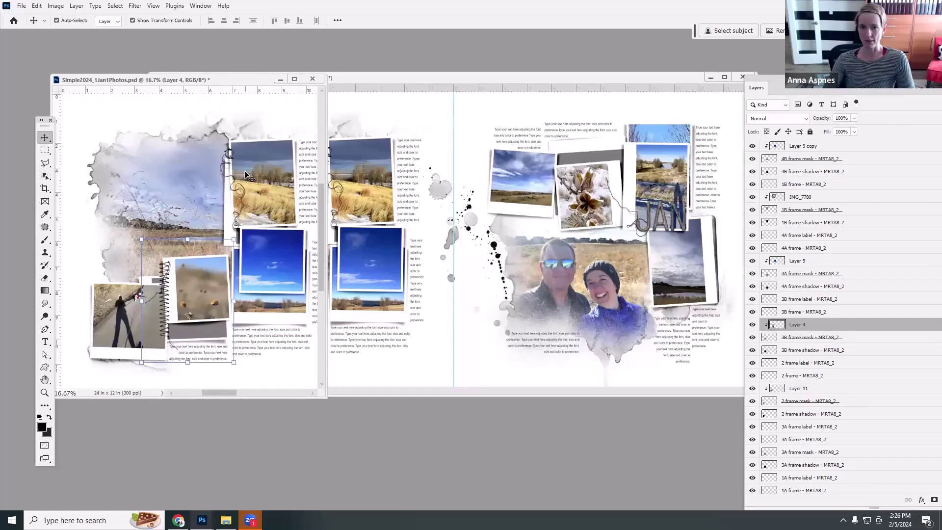
{"action": "left_click_drag", "start_coordinate": [326, 189], "coordinate": [584, 207]}
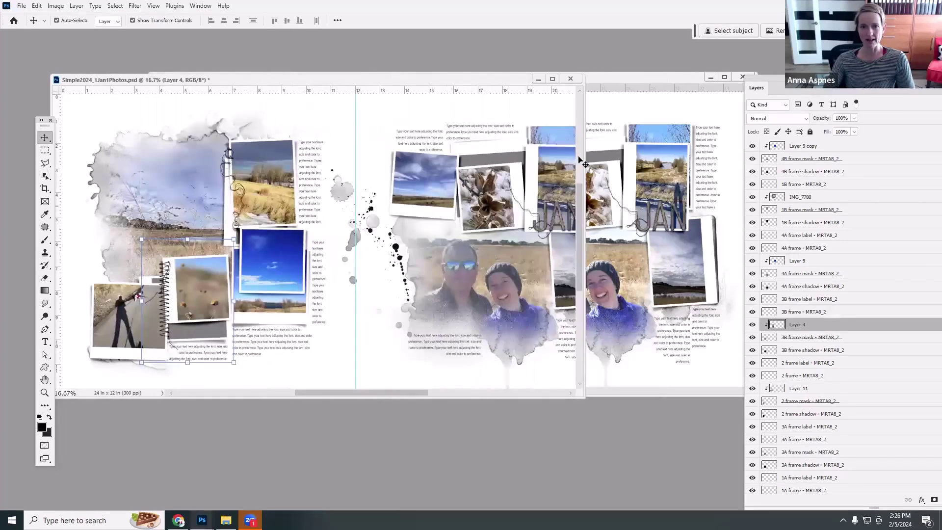
{"action": "left_click", "coordinate": [570, 79]}
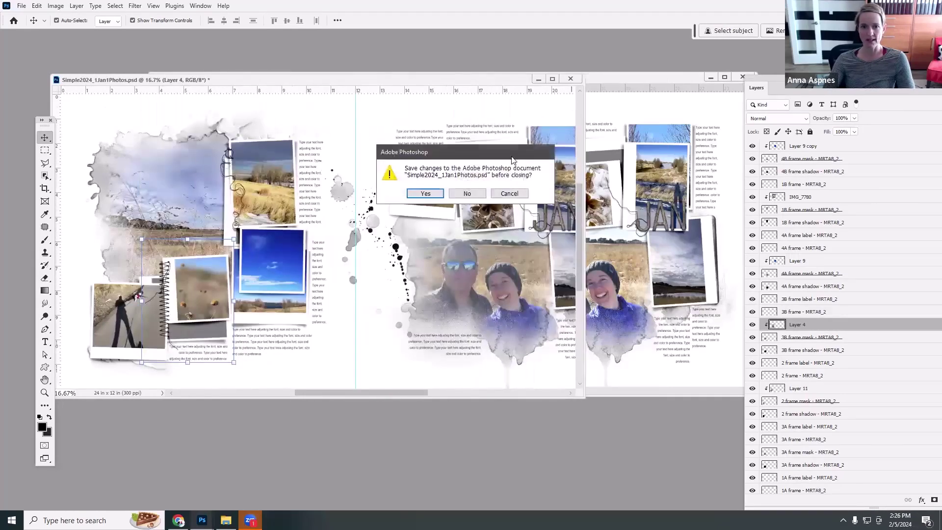
{"action": "left_click", "coordinate": [476, 194]}
{"action": "left_click_drag", "start_coordinate": [495, 78], "coordinate": [431, 65]}
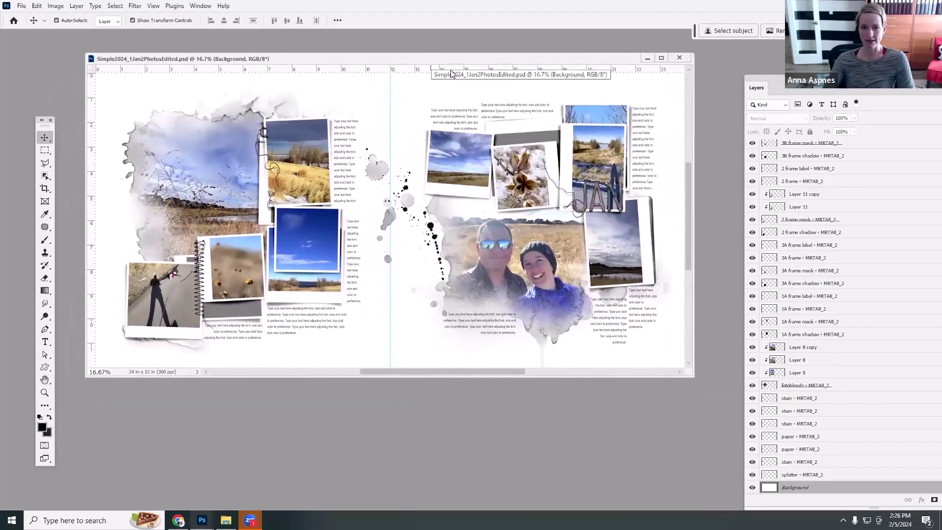
{"action": "left_click", "coordinate": [679, 59]}
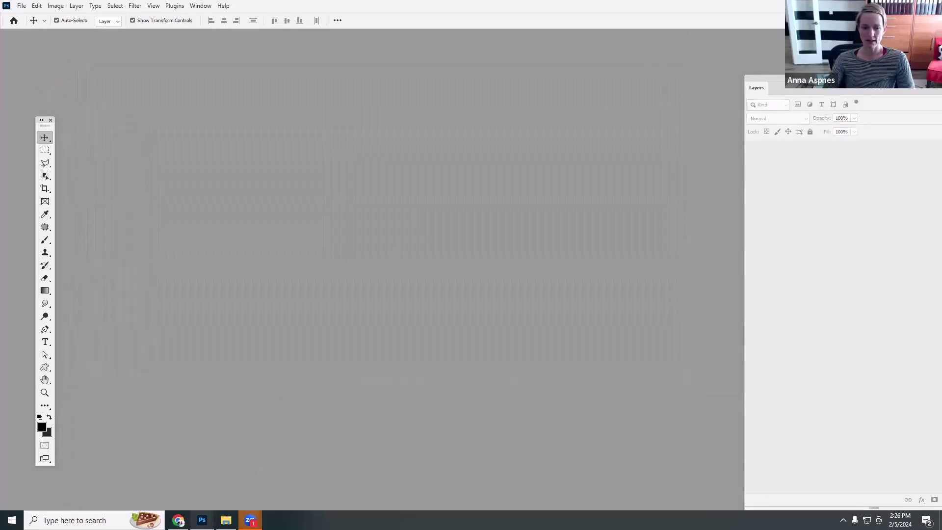
Step: Open Simple2024_1Jan3StainsFramesBackground from the 1Jan folder and place it in a floating window
{"action": "left_click", "coordinate": [226, 520]}
{"action": "left_click", "coordinate": [662, 232]}
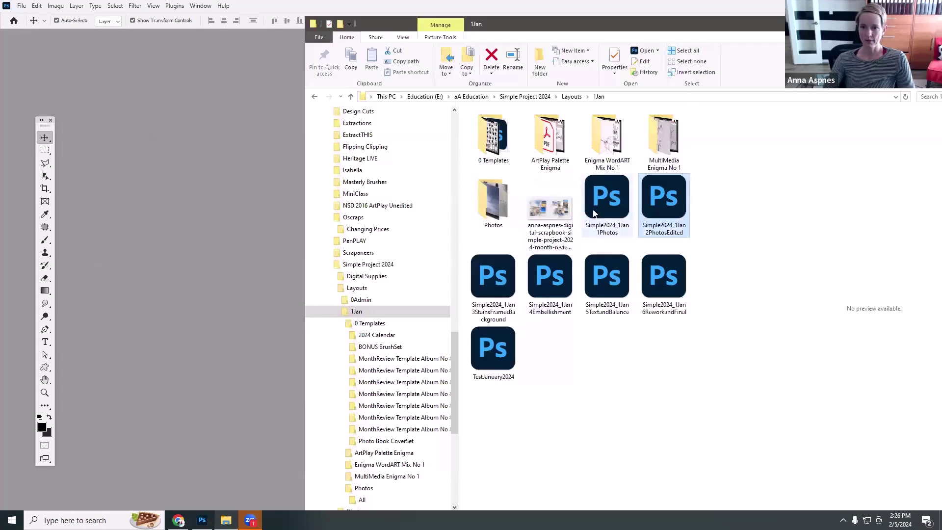
{"action": "left_click_drag", "start_coordinate": [494, 286], "coordinate": [191, 211]}
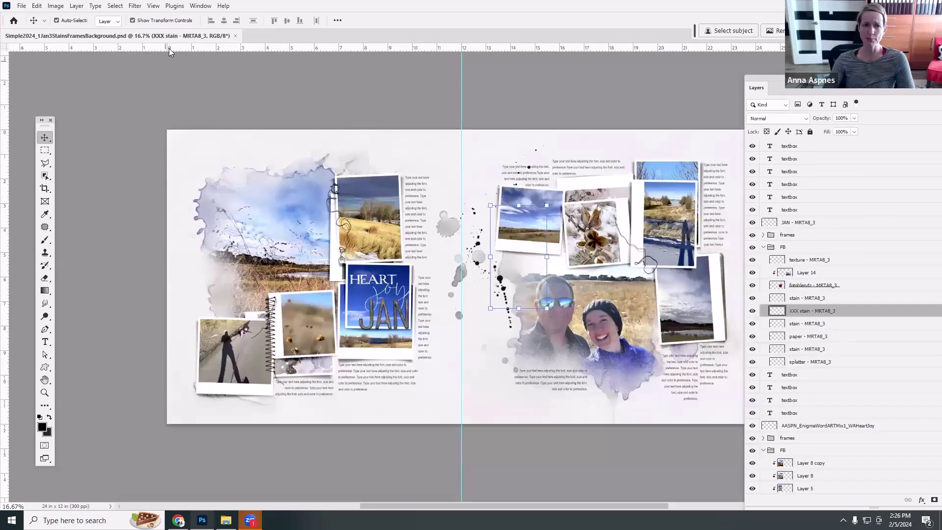
{"action": "left_click_drag", "start_coordinate": [170, 36], "coordinate": [256, 72]}
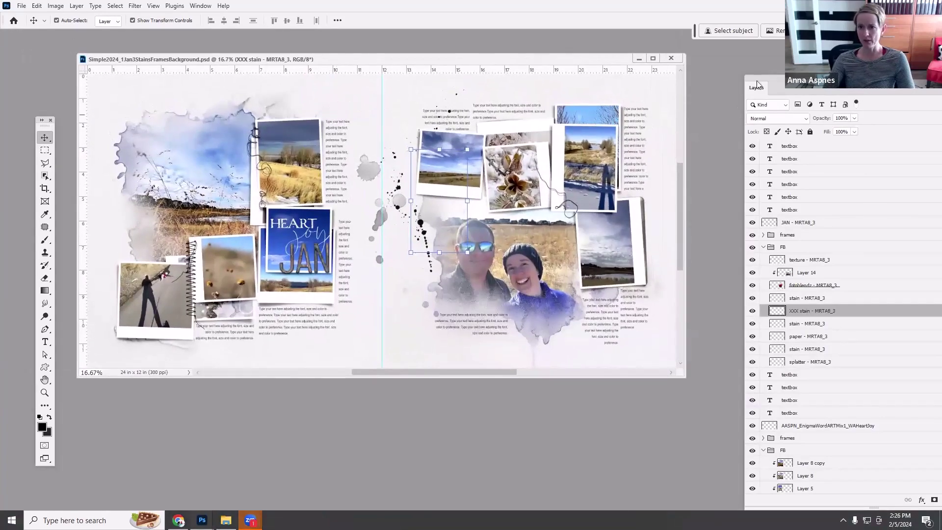
Step: Hide the foundation group's three SolidPaper1 layers, show the two copies again, and select SolidPaper1 copy 2
{"action": "left_click_drag", "start_coordinate": [777, 85], "coordinate": [616, 42]}
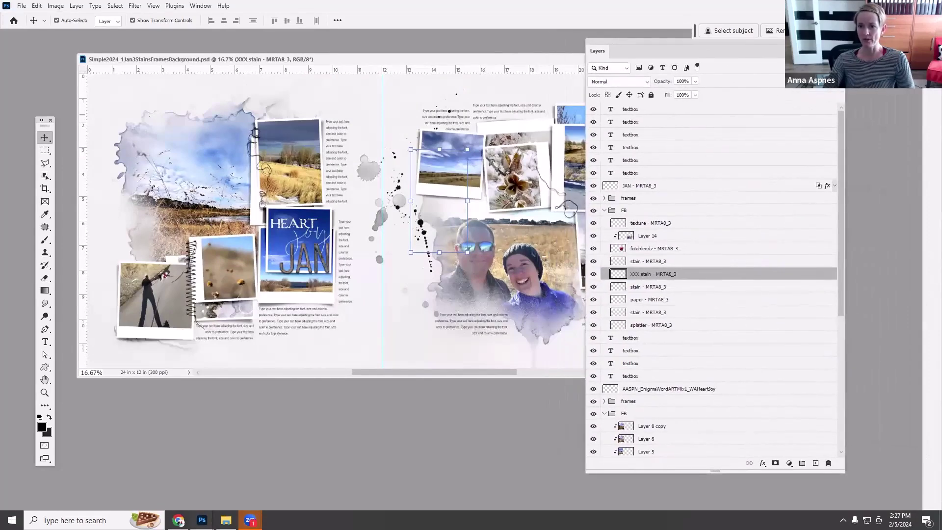
{"action": "scroll", "coordinate": [599, 450], "scroll_direction": "down", "scroll_amount": 5}
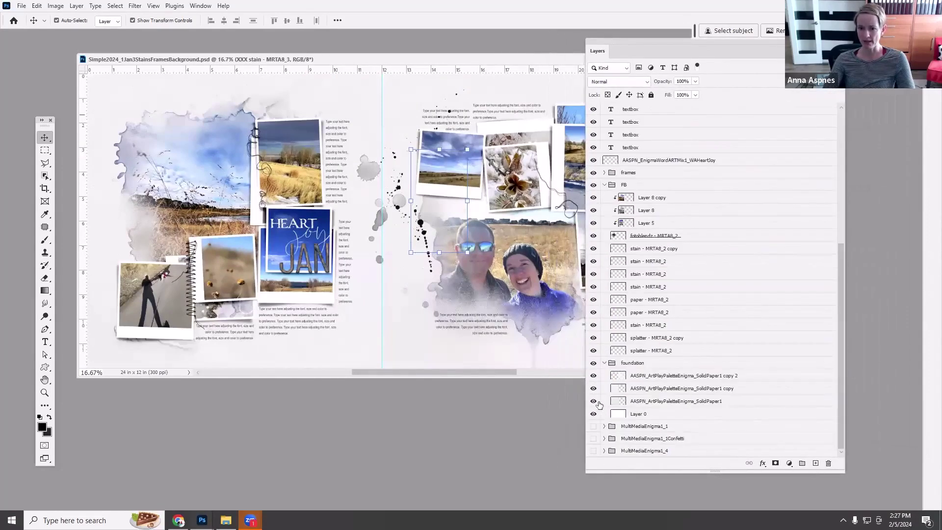
{"action": "left_click", "coordinate": [594, 376]}
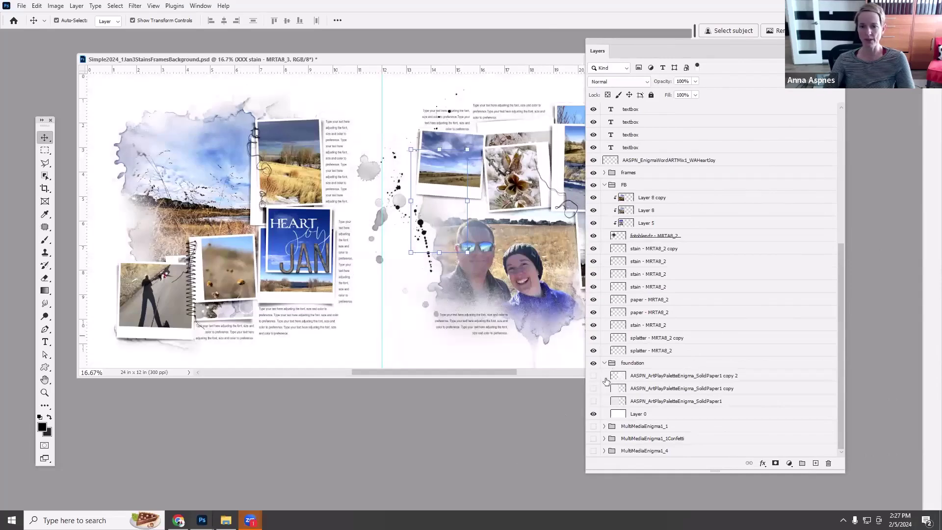
{"action": "left_click_drag", "start_coordinate": [594, 375], "coordinate": [594, 388]}
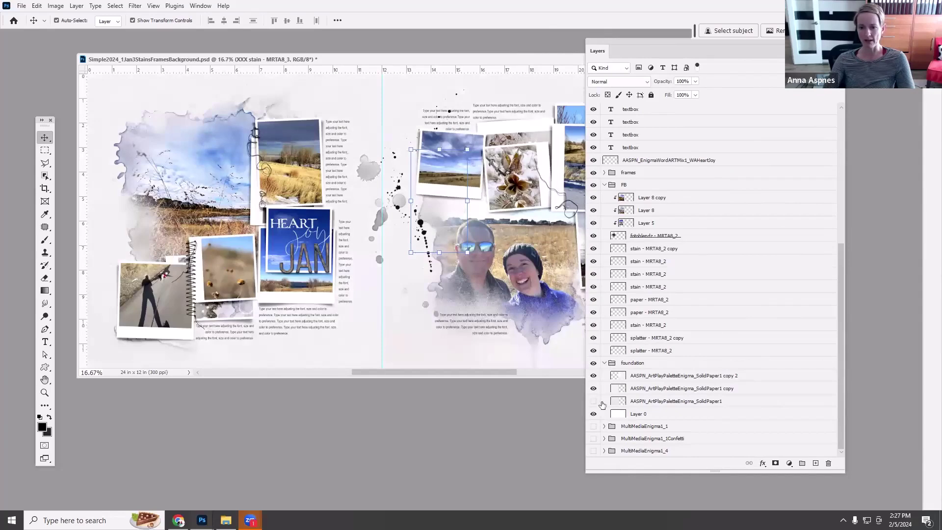
{"action": "left_click", "coordinate": [675, 376]}
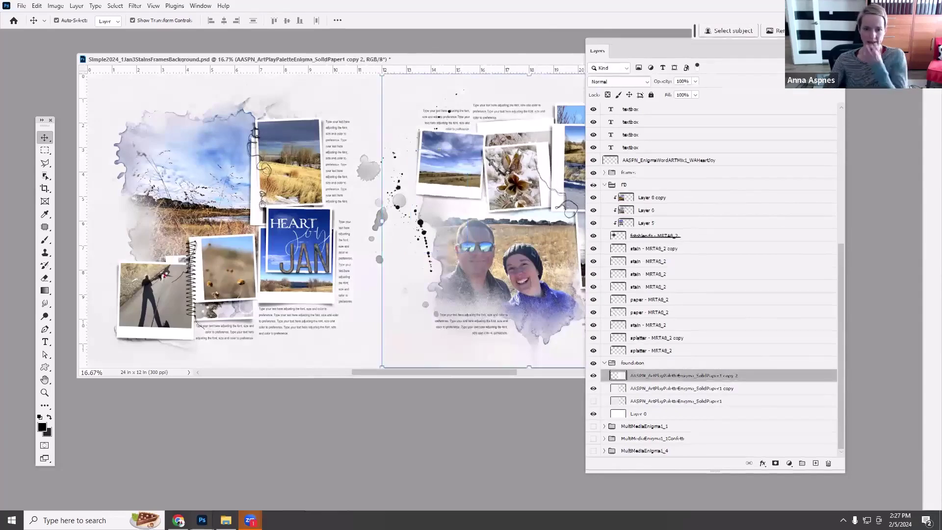
Step: Switch to Chrome and open the ArtPlay Enigma Collection product page from the designer's main Oscraps store page
{"action": "left_click", "coordinate": [226, 520]}
{"action": "mouse_move", "coordinate": [178, 519]}
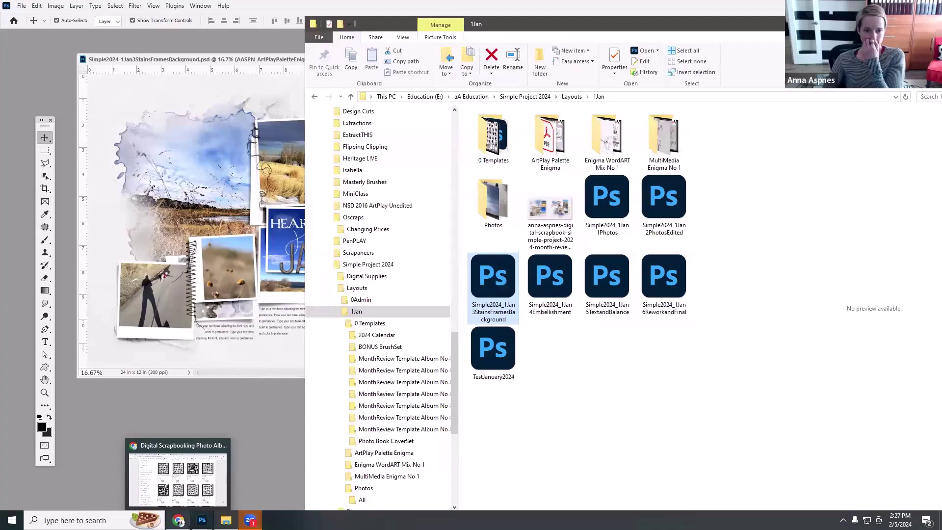
{"action": "left_click", "coordinate": [196, 474]}
{"action": "scroll", "coordinate": [927, 183], "scroll_direction": "up", "scroll_amount": 5}
{"action": "scroll", "coordinate": [927, 183], "scroll_direction": "up", "scroll_amount": 1}
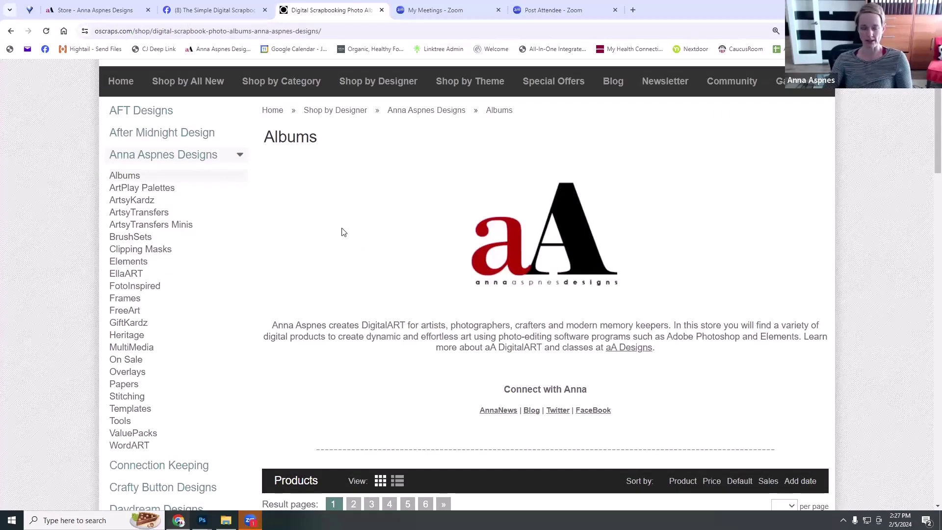
{"action": "left_click", "coordinate": [171, 188]}
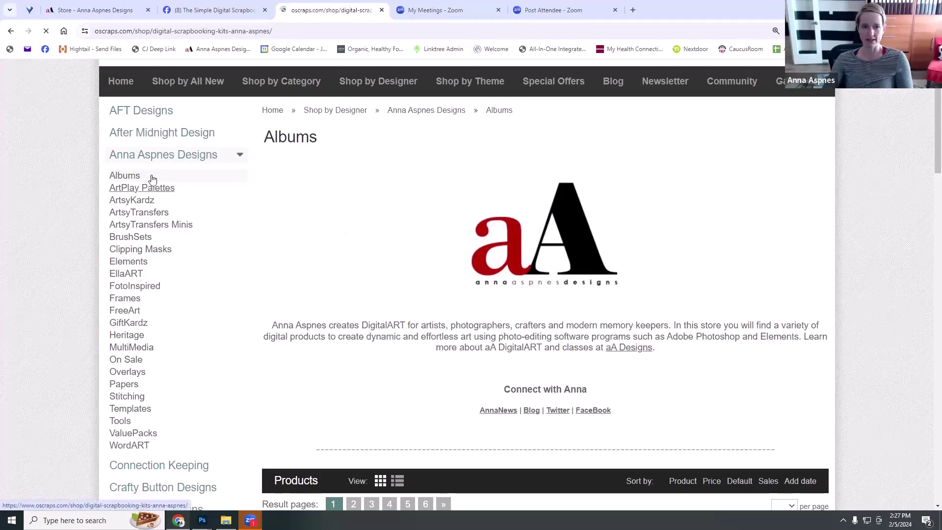
{"action": "left_click", "coordinate": [162, 253]}
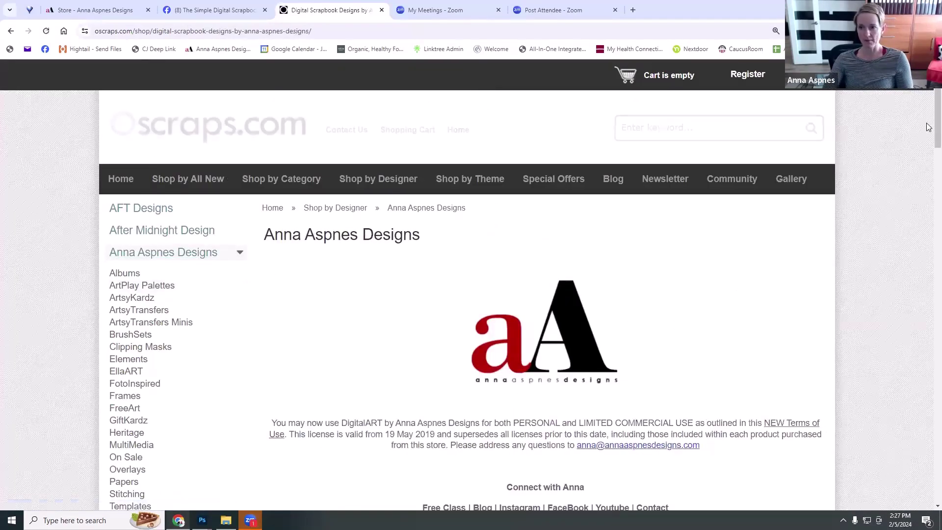
{"action": "scroll", "coordinate": [929, 163], "scroll_direction": "down", "scroll_amount": 10}
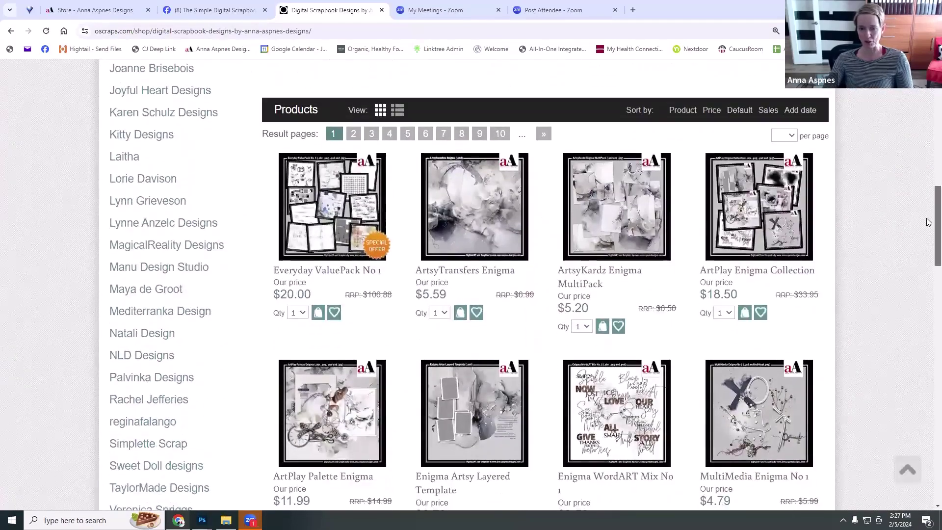
{"action": "scroll", "coordinate": [928, 222], "scroll_direction": "down", "scroll_amount": 1}
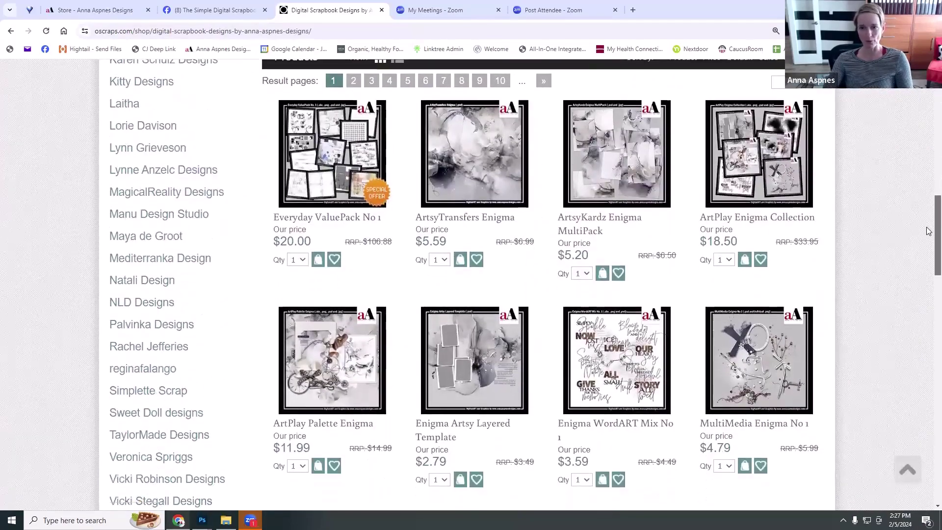
{"action": "left_click", "coordinate": [775, 183]}
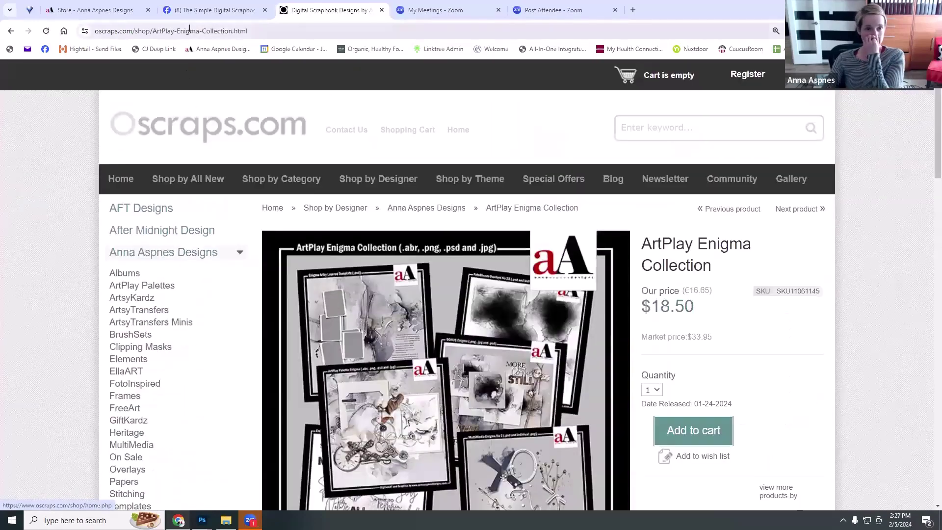
Step: Copy the ArtPlay Enigma Collection page's web address and view the collection's preview image
{"action": "left_click", "coordinate": [190, 31]}
{"action": "right_click", "coordinate": [191, 31]}
{"action": "left_click", "coordinate": [223, 115]}
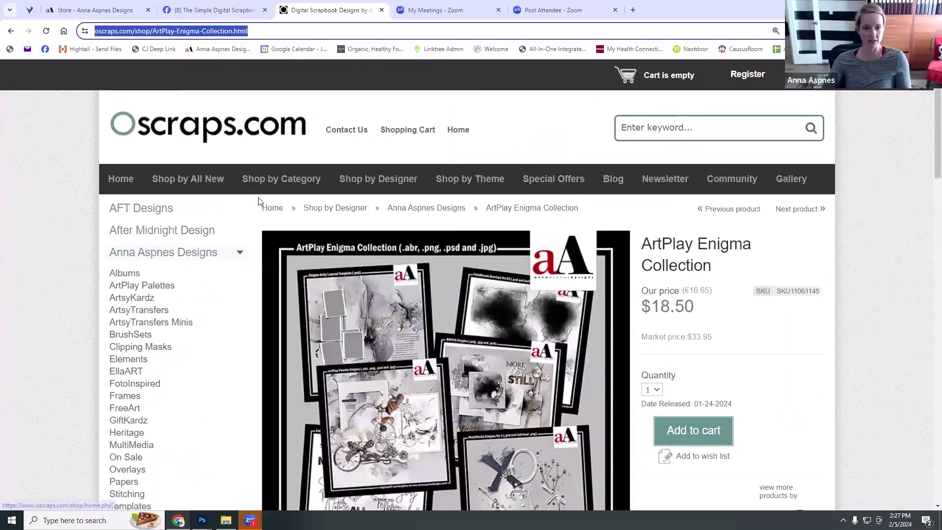
{"action": "left_click", "coordinate": [348, 467]}
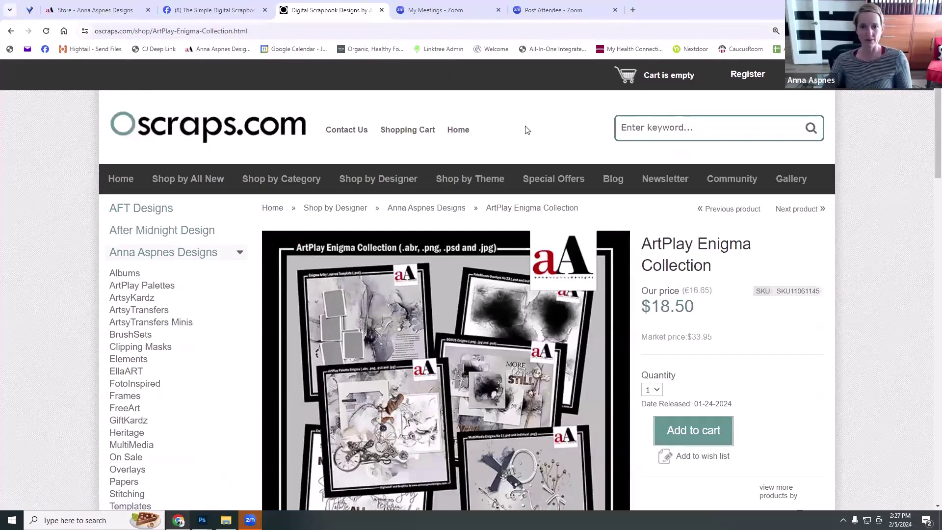
{"action": "scroll", "coordinate": [924, 171], "scroll_direction": "down", "scroll_amount": 3}
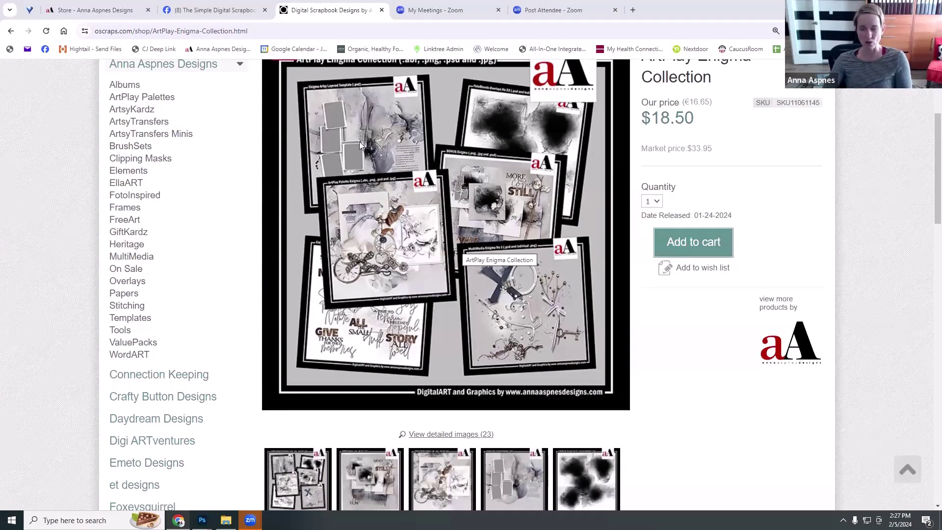
{"action": "mouse_move", "coordinate": [202, 520]}
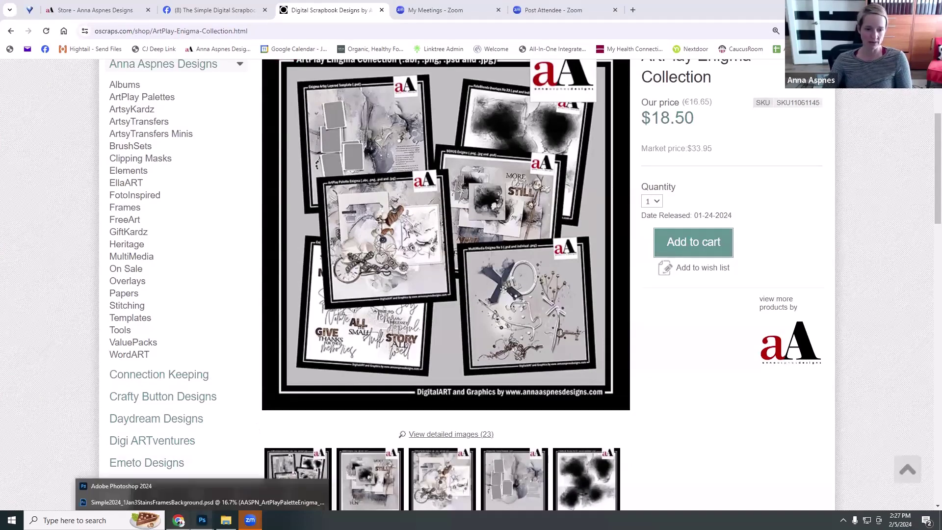
Step: Switch to File Explorer and open the Paperie folder inside the 1Jan project's ArtPlay Palette Enigma folder
{"action": "left_click_drag", "start_coordinate": [391, 58], "coordinate": [398, 113]}
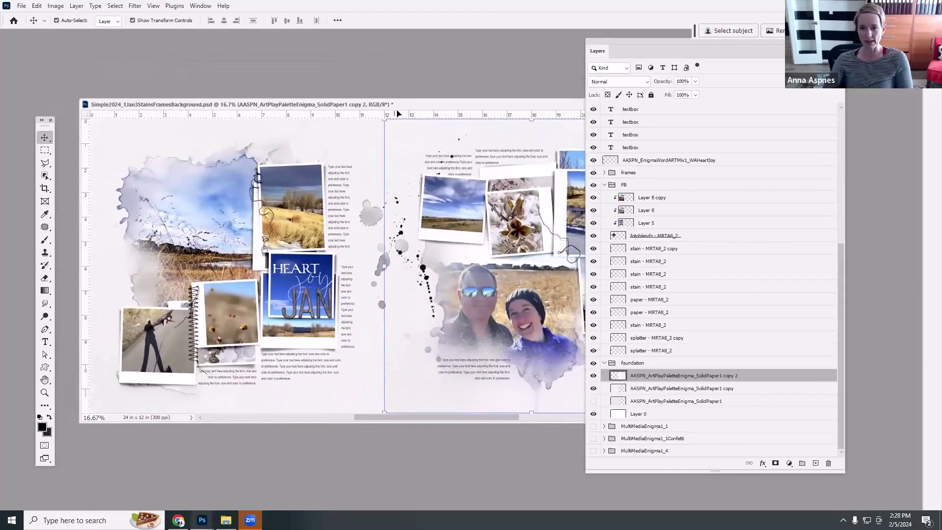
{"action": "mouse_move", "coordinate": [226, 519]}
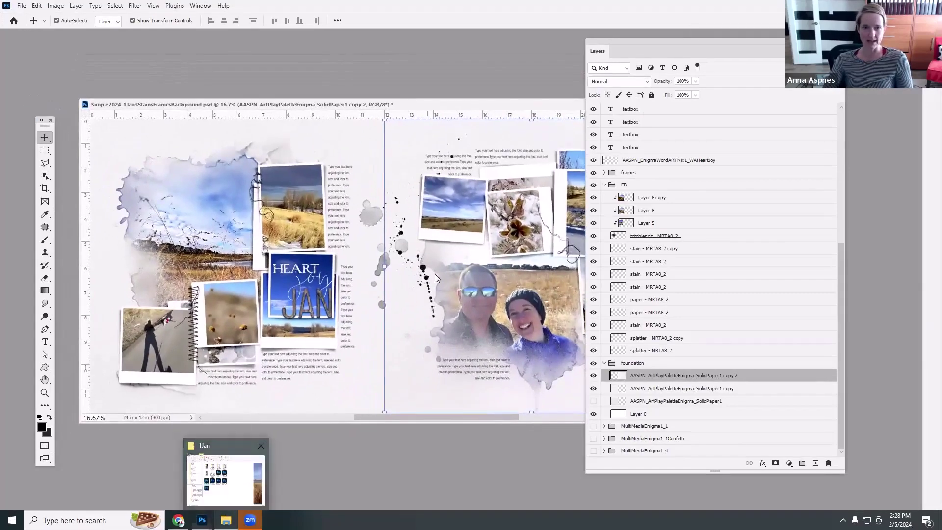
{"action": "left_click", "coordinate": [223, 493]}
{"action": "double_click", "coordinate": [551, 148]}
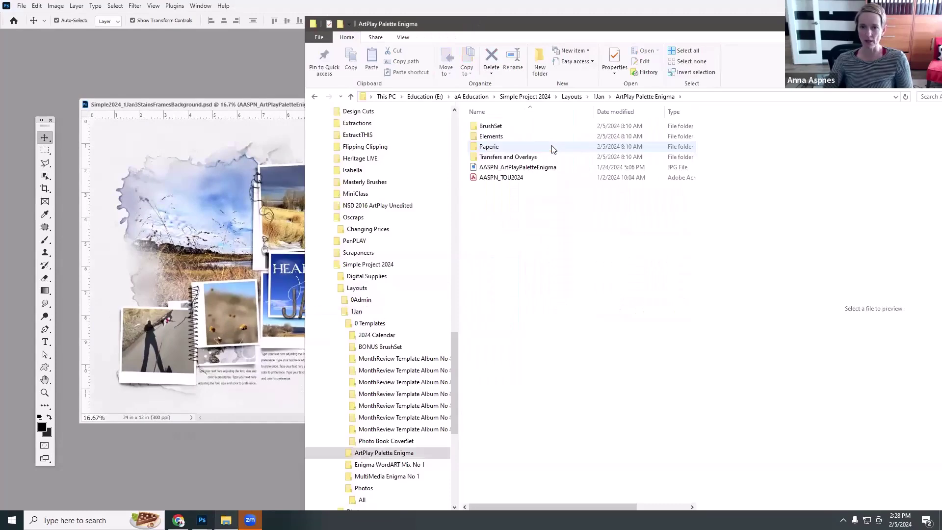
{"action": "double_click", "coordinate": [492, 147]}
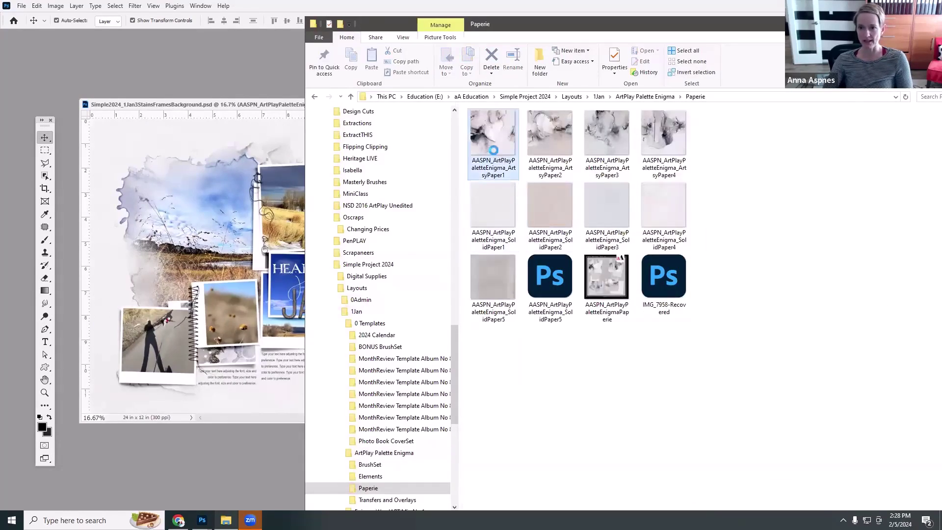
Step: Preview ArtsyPaper1, ArtsyPaper3, ArtsyPaper4, SolidPaper4 and SolidPaper1 at a larger size to compare the papers
{"action": "left_click", "coordinate": [493, 149]}
{"action": "left_click_drag", "start_coordinate": [522, 25], "coordinate": [331, 20]}
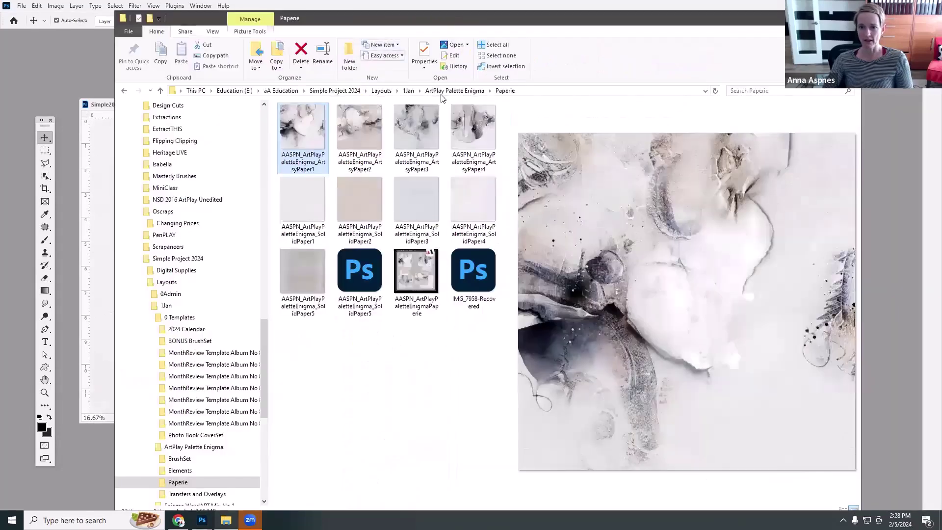
{"action": "left_click", "coordinate": [405, 143]}
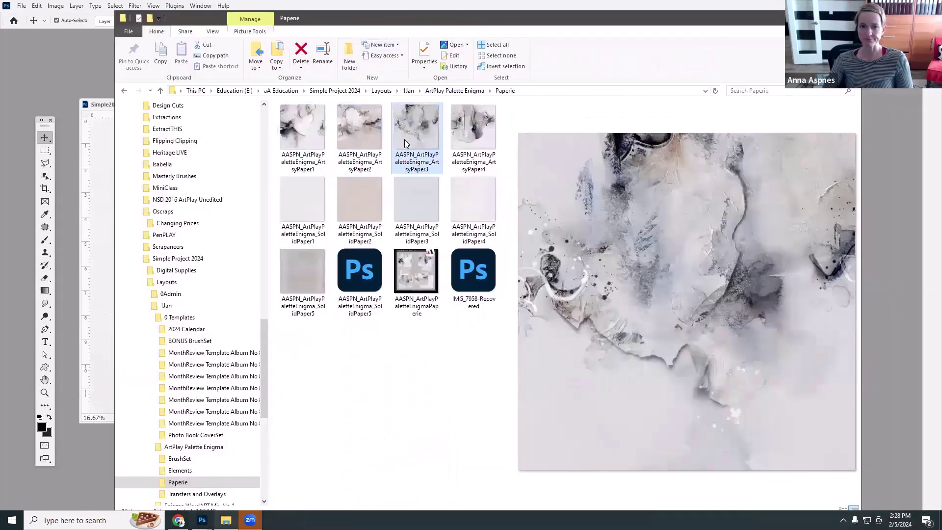
{"action": "left_click", "coordinate": [473, 140]}
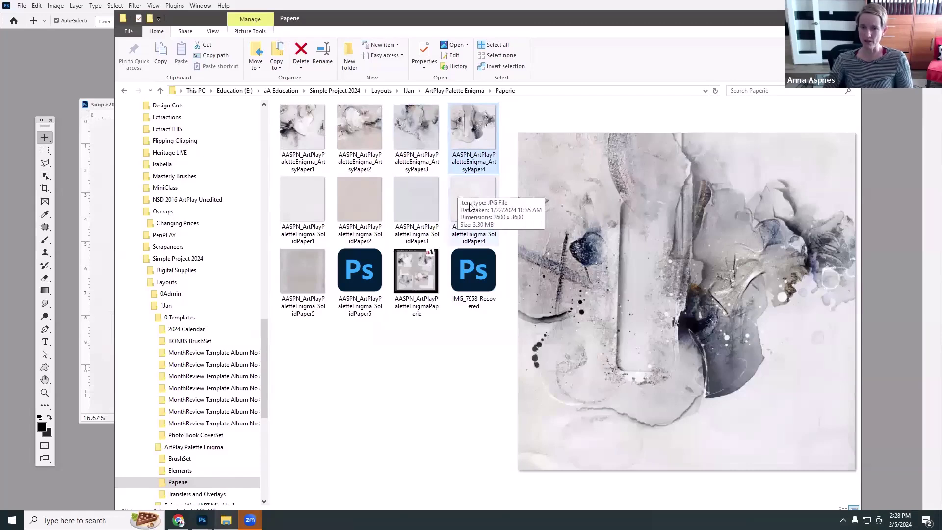
{"action": "left_click", "coordinate": [472, 195]}
{"action": "left_click", "coordinate": [306, 205]}
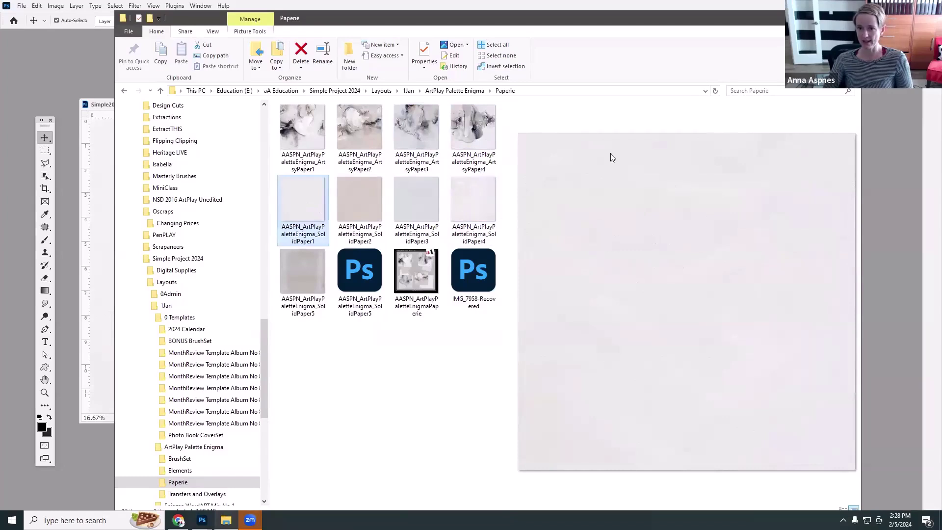
Step: Place AASPN_ArtPlayPaletteEnigma_SolidPaper1 over the spread's left page, directly above the SolidPaper1 copy layer
{"action": "left_click_drag", "start_coordinate": [416, 26], "coordinate": [383, 16]}
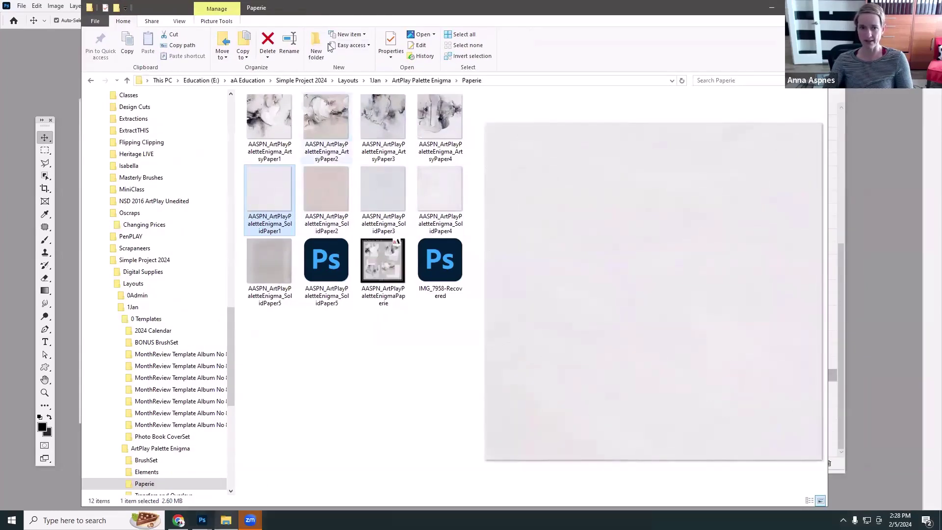
{"action": "left_click_drag", "start_coordinate": [337, 13], "coordinate": [572, 37]}
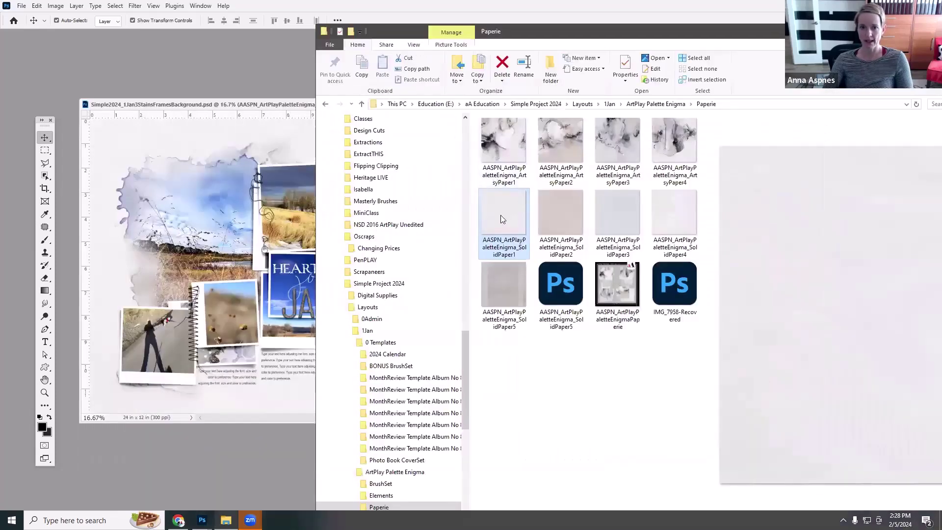
{"action": "left_click", "coordinate": [179, 139]}
{"action": "left_click", "coordinate": [179, 139]}
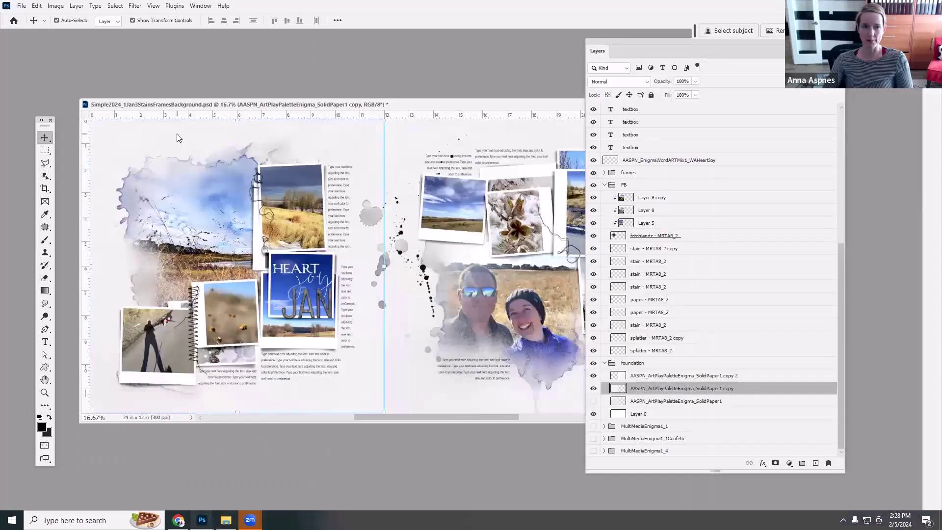
{"action": "key", "text": "alt+Tab"}
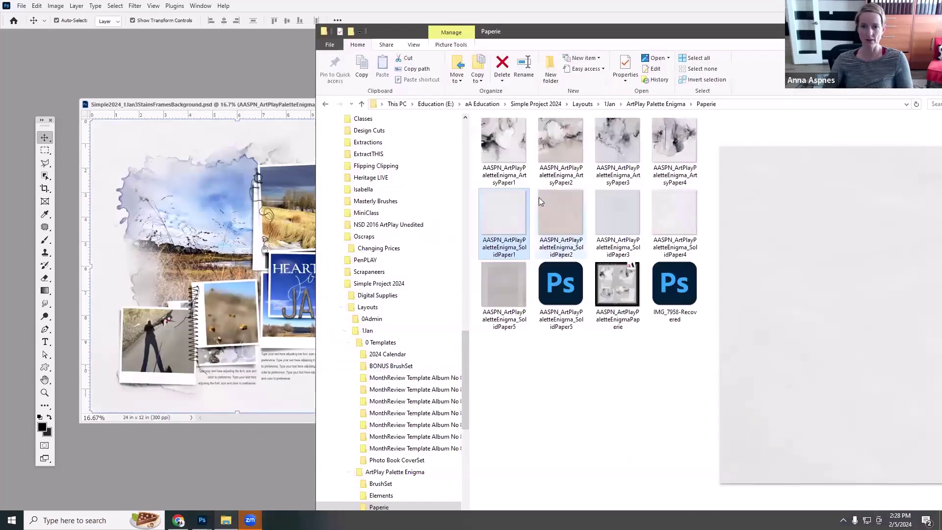
{"action": "left_click_drag", "start_coordinate": [506, 217], "coordinate": [237, 141]}
{"action": "left_click_drag", "start_coordinate": [364, 140], "coordinate": [217, 141]}
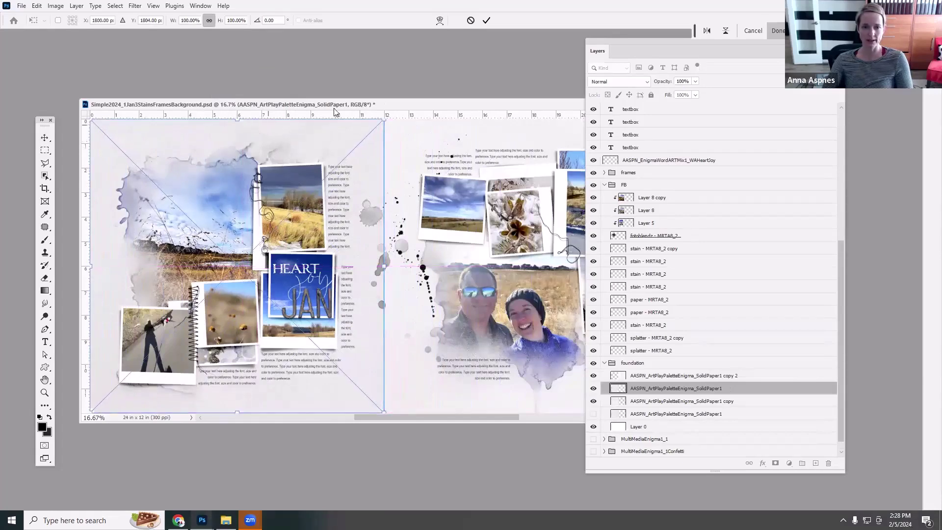
{"action": "key", "text": "Return"}
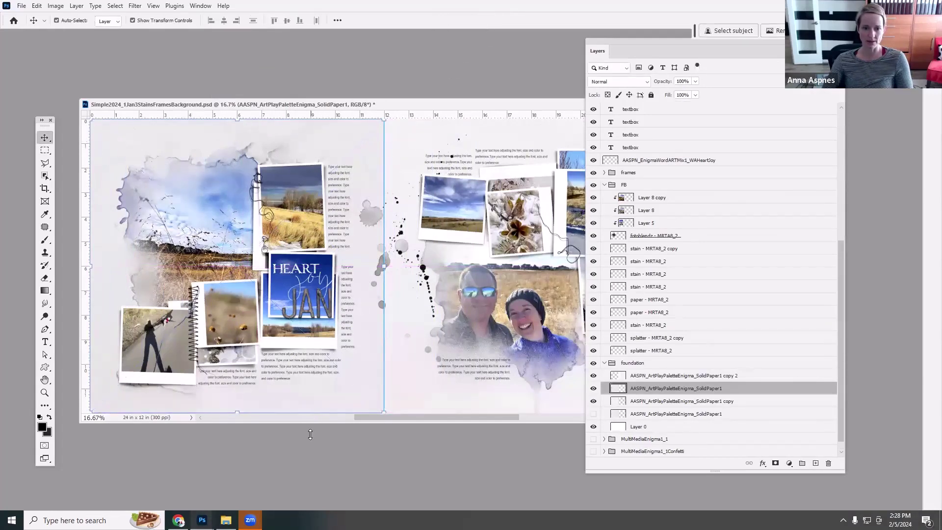
Step: Brighten the placed SolidPaper1 with a Levels adjustment, using a white input of 248 and a midtone value of 1.27
{"action": "left_click_drag", "start_coordinate": [310, 434], "coordinate": [319, 459]}
{"action": "left_click", "coordinate": [56, 6]}
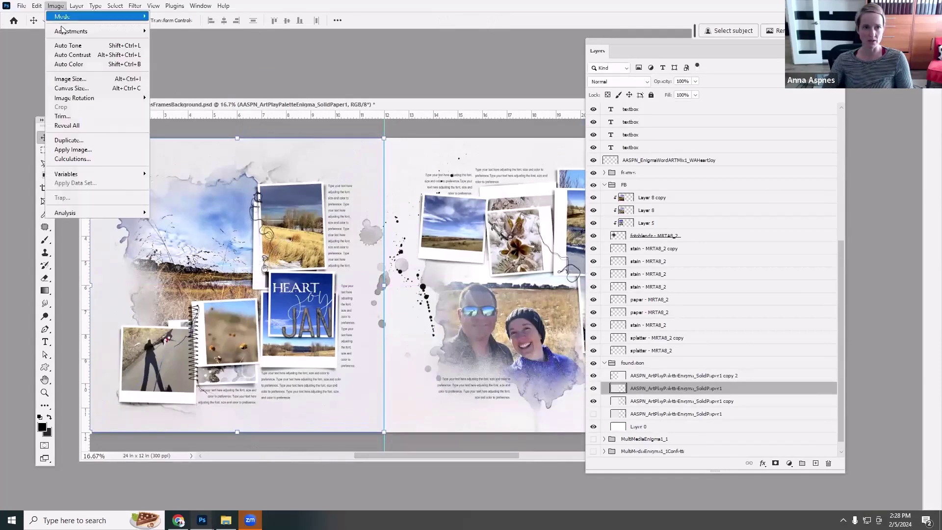
{"action": "mouse_move", "coordinate": [68, 29]}
{"action": "left_click", "coordinate": [155, 40]}
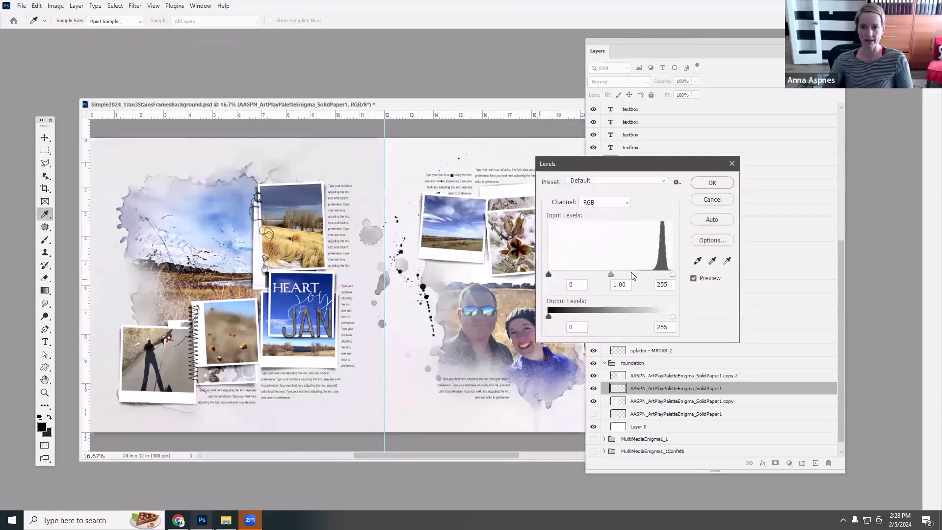
{"action": "left_click_drag", "start_coordinate": [673, 275], "coordinate": [671, 278]}
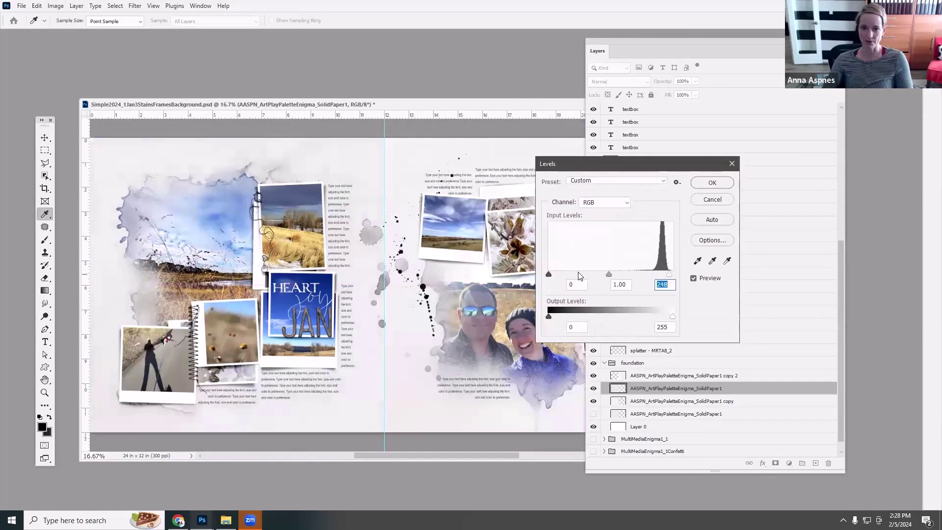
{"action": "left_click_drag", "start_coordinate": [609, 276], "coordinate": [603, 276]}
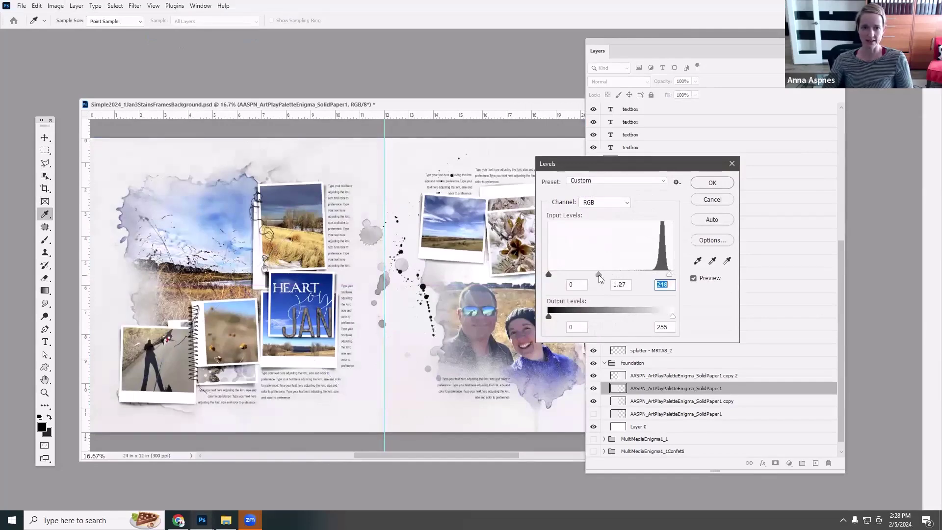
{"action": "left_click", "coordinate": [712, 182]}
Step: Duplicate the brightened SolidPaper1 layer and try to move the duplicate onto the spread's right page
{"action": "key", "text": "v"}
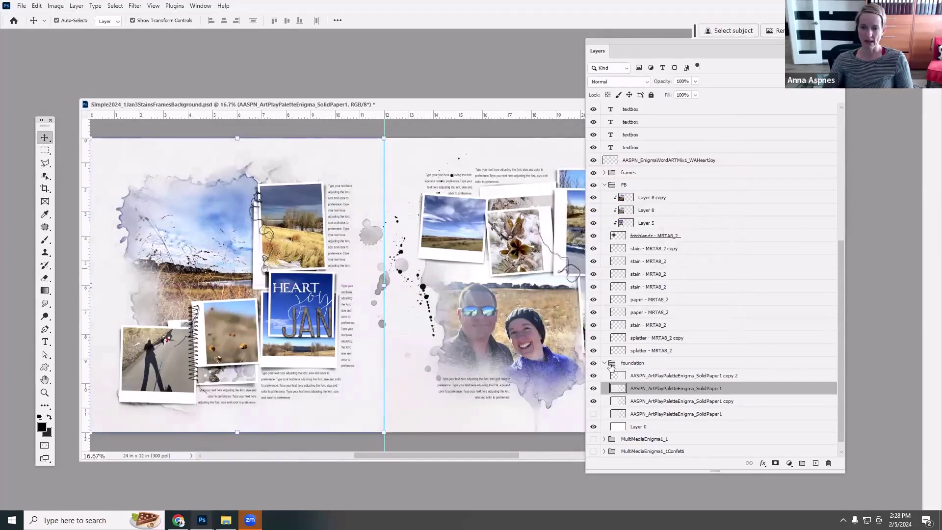
{"action": "left_click_drag", "start_coordinate": [622, 385], "coordinate": [815, 463]}
{"action": "left_click_drag", "start_coordinate": [327, 155], "coordinate": [592, 160]}
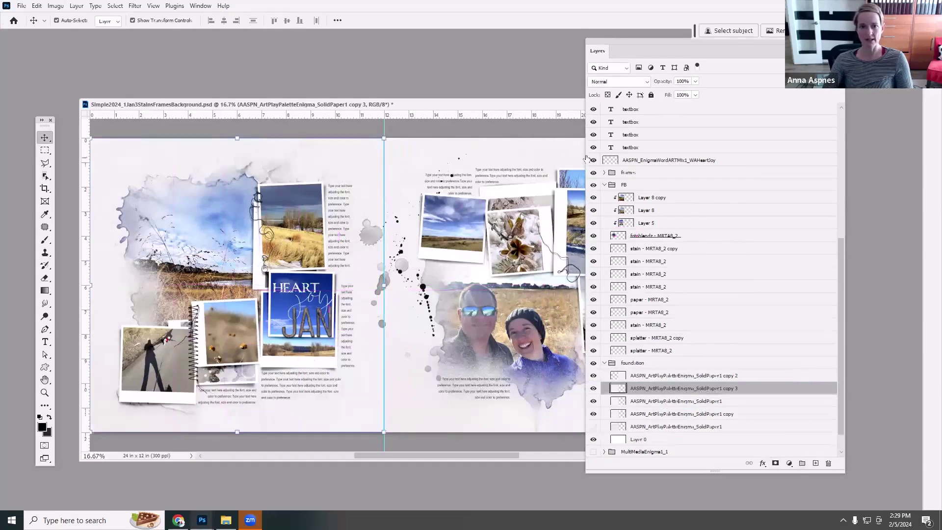
Step: Hide all five SolidPaper1 layers in the foundation group and move the Layers panel clear of the spread
{"action": "left_click", "coordinate": [638, 378]}
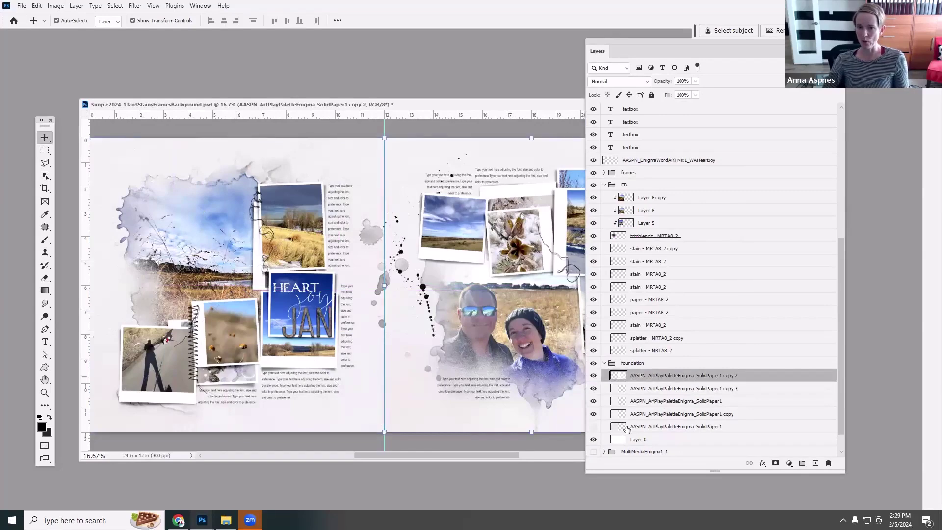
{"action": "left_click", "coordinate": [594, 413]}
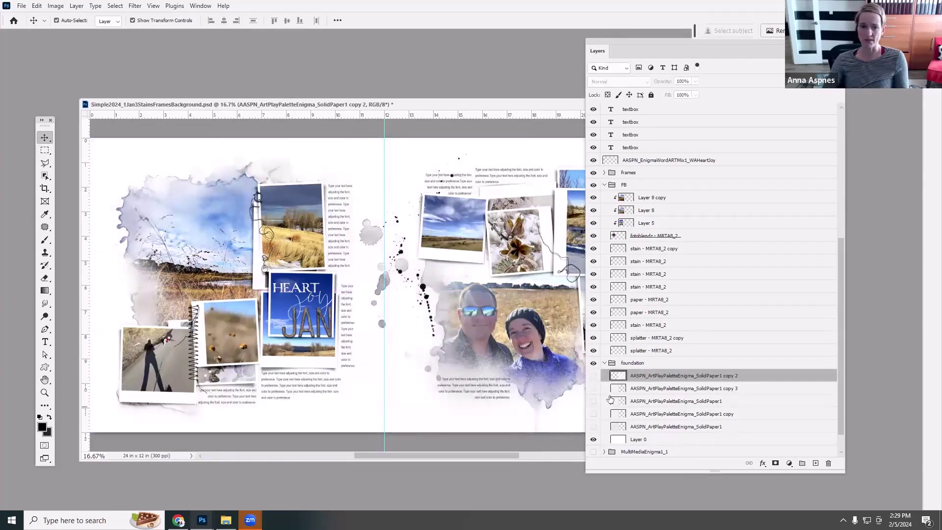
{"action": "left_click_drag", "start_coordinate": [599, 47], "coordinate": [727, 67]}
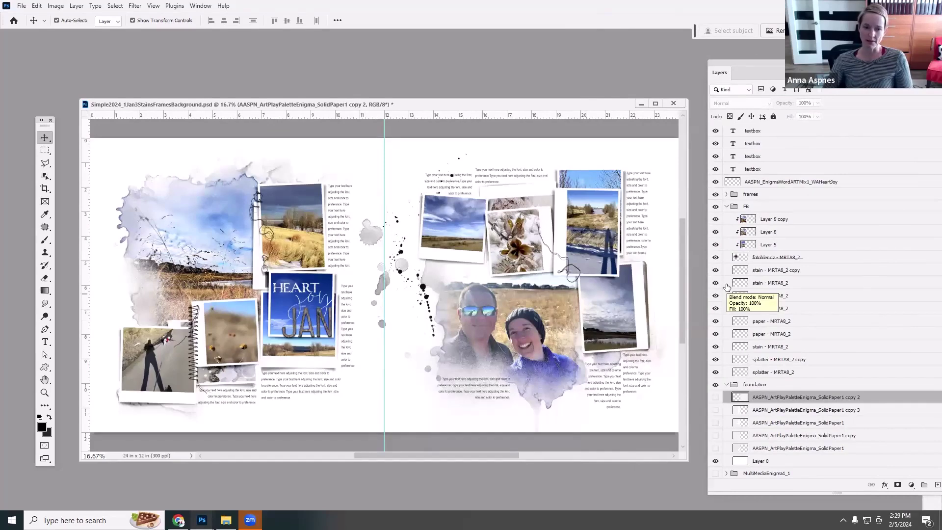
Step: Show the SolidPaper1 copy 3 layer on its own and reduce its opacity to 45%
{"action": "left_click", "coordinate": [716, 410]}
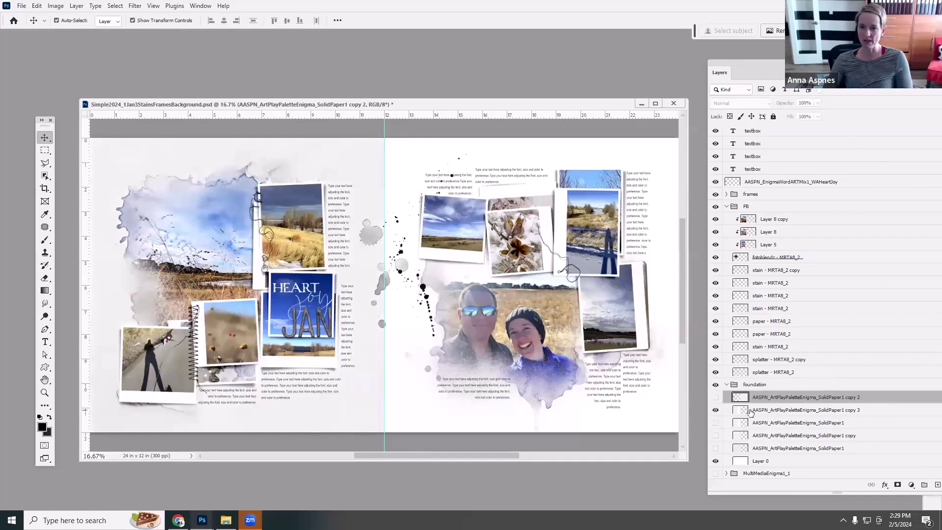
{"action": "left_click", "coordinate": [805, 410]}
{"action": "left_click", "coordinate": [817, 103]}
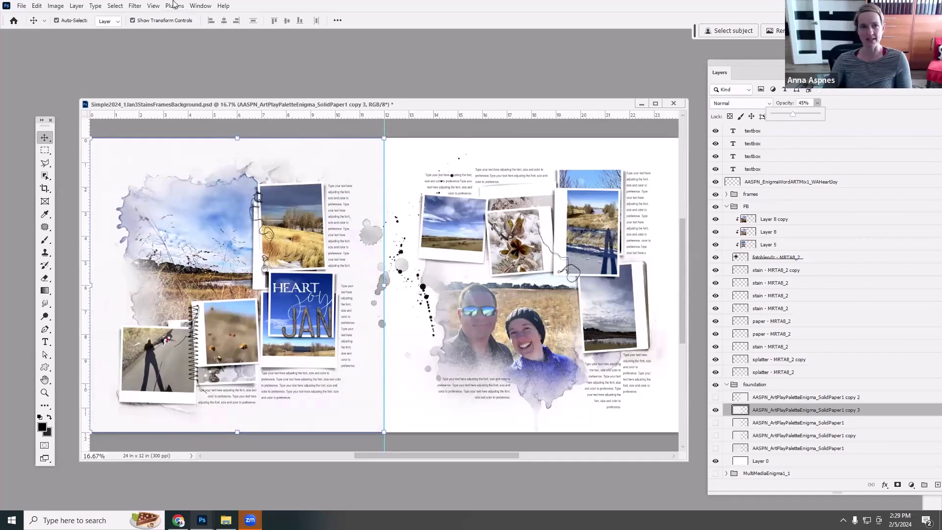
Step: Inspect the paper background around the center fold at 100% and at print size, then return to the full spread
{"action": "left_click", "coordinate": [153, 5]}
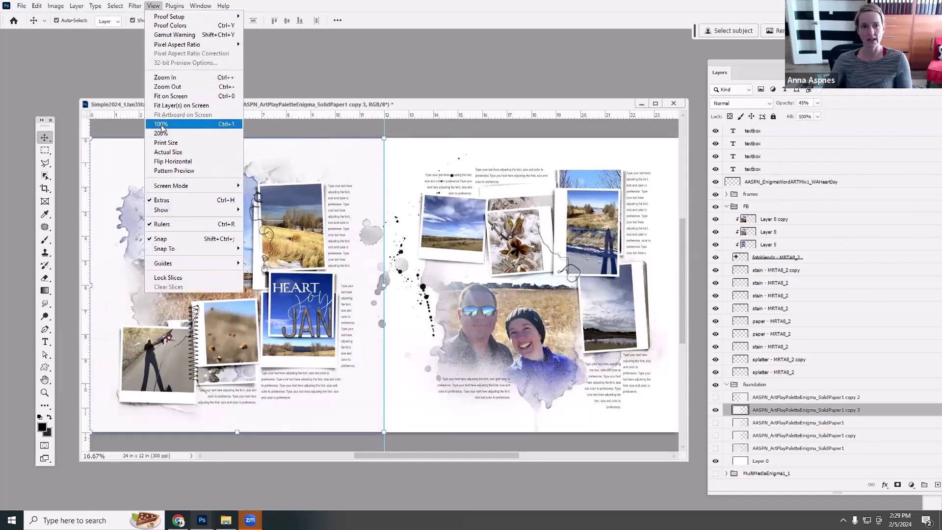
{"action": "left_click", "coordinate": [163, 124]}
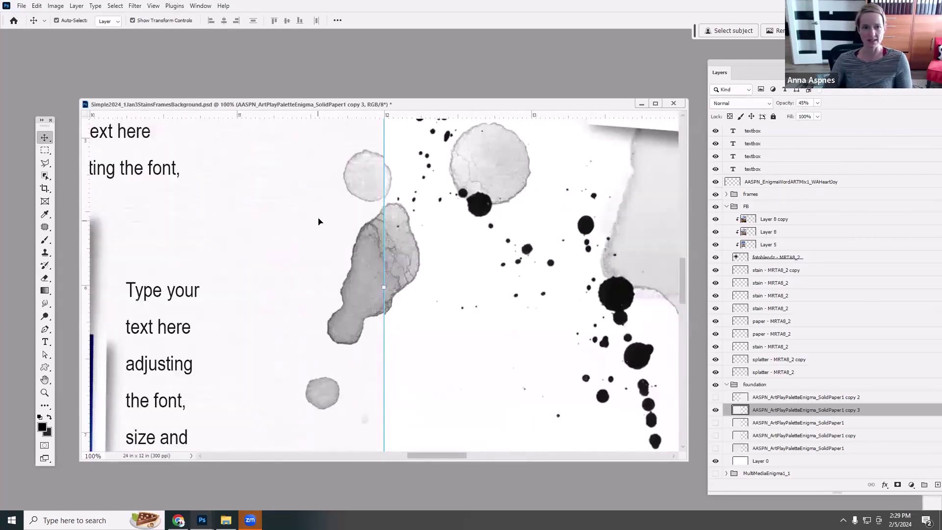
{"action": "left_click", "coordinate": [153, 6]}
{"action": "left_click", "coordinate": [153, 6]}
{"action": "left_click", "coordinate": [153, 6]}
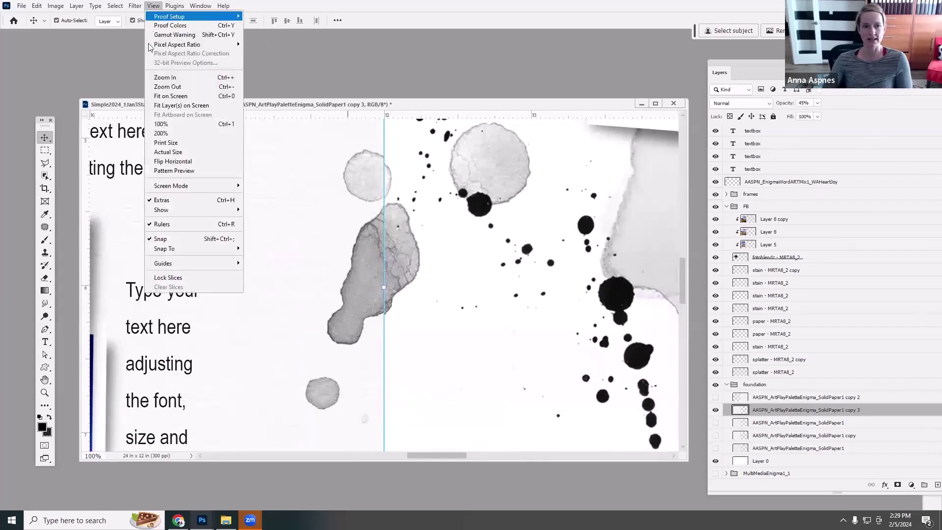
{"action": "left_click", "coordinate": [166, 143]}
{"action": "left_click", "coordinate": [153, 6]}
{"action": "left_click", "coordinate": [171, 86]}
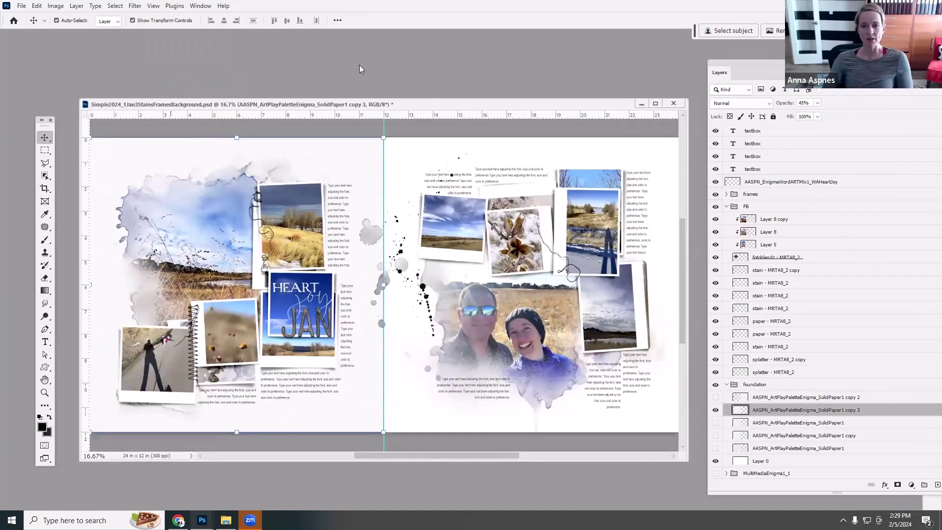
Step: Open Simple2024_1Jan2PhotosEdited from the 1Jan folder in a floating window and select the Layer 10 copy photo on the right page
{"action": "left_click_drag", "start_coordinate": [356, 104], "coordinate": [534, 62]}
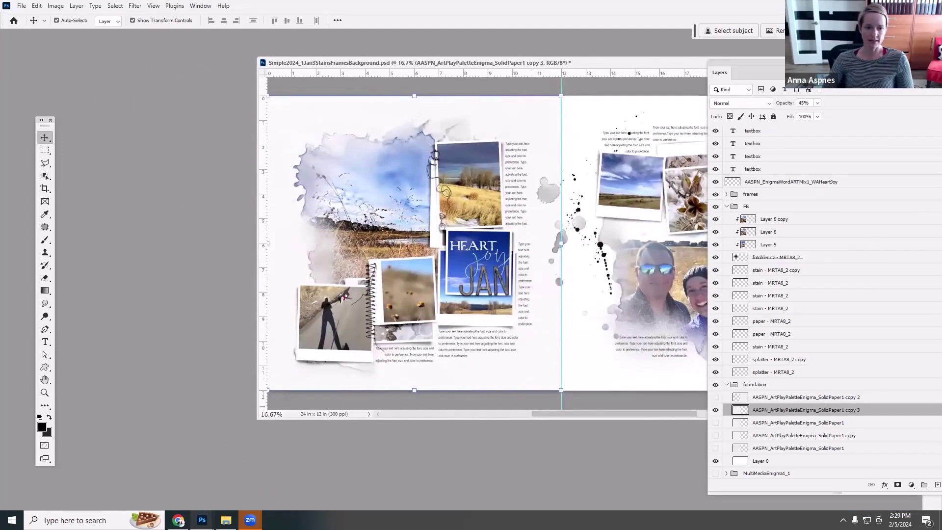
{"action": "left_click", "coordinate": [226, 520]}
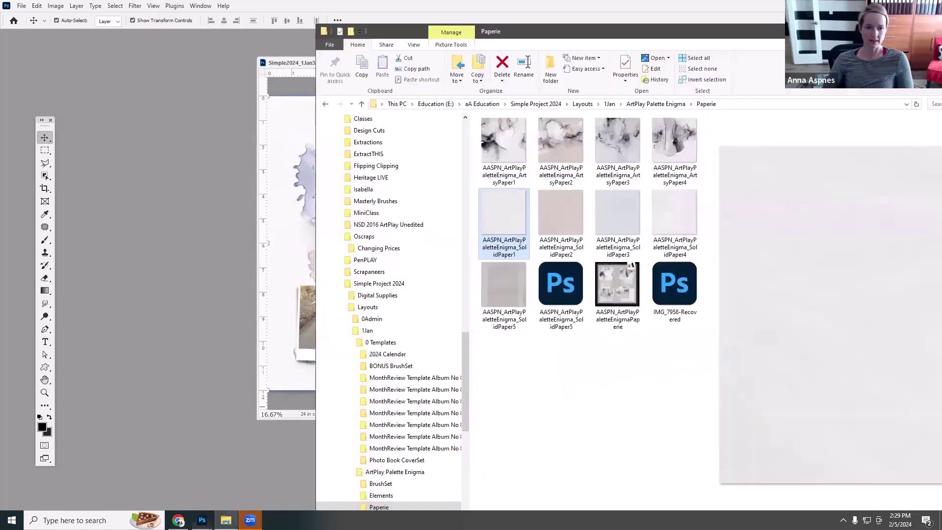
{"action": "left_click", "coordinate": [610, 104]}
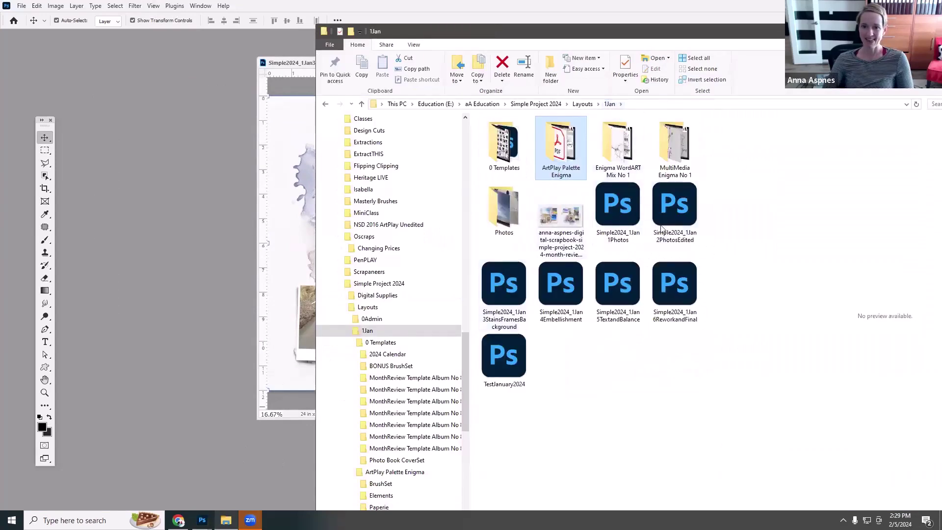
{"action": "left_click_drag", "start_coordinate": [674, 206], "coordinate": [212, 104]}
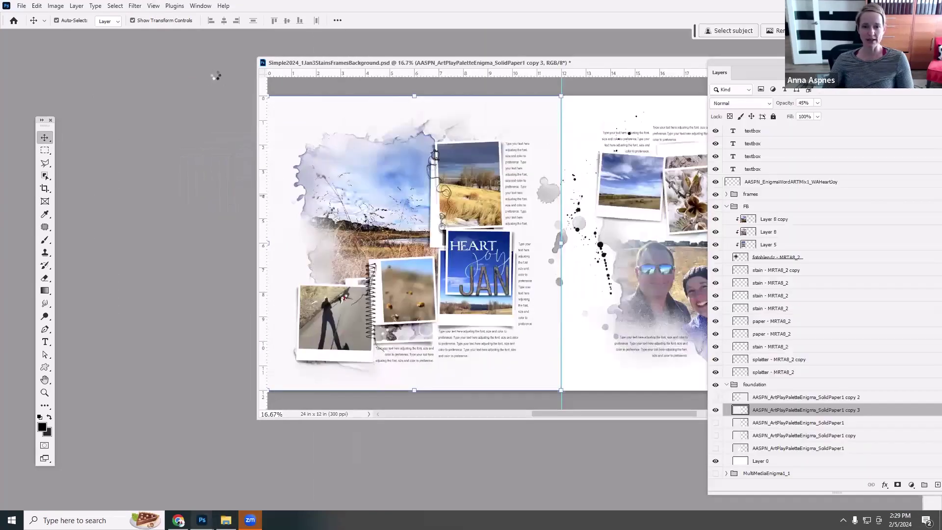
{"action": "left_click_drag", "start_coordinate": [196, 39], "coordinate": [232, 76]}
{"action": "left_click", "coordinate": [221, 468]}
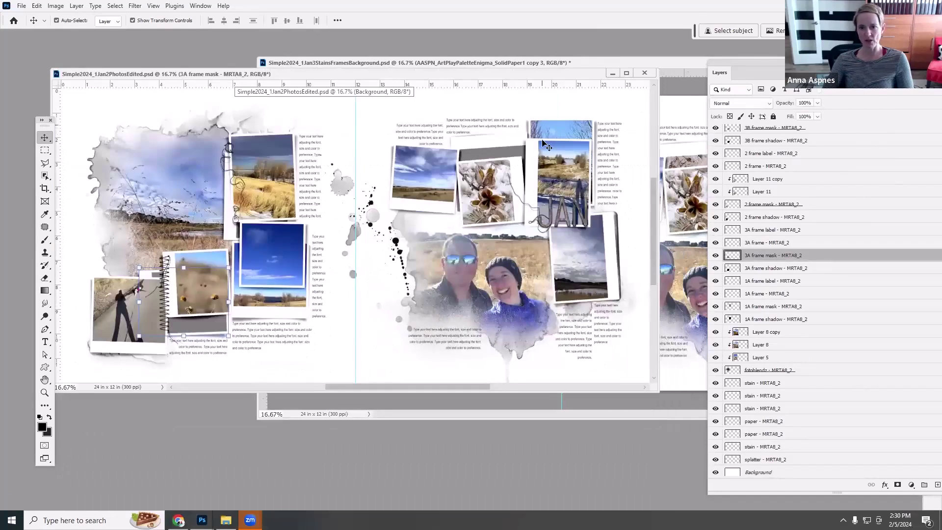
{"action": "left_click", "coordinate": [559, 130]}
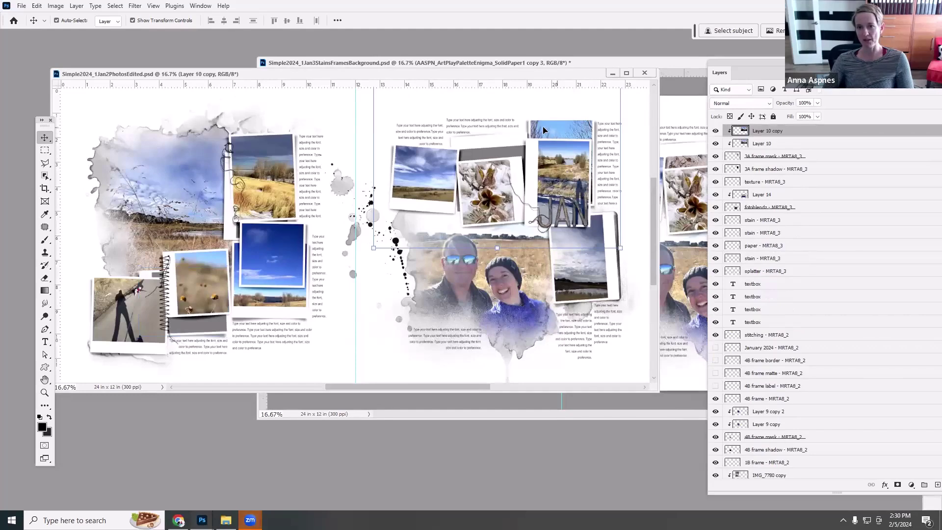
Step: Place AASPN_ArtPlayPaletteEnigma_ArtsyPaper2 from the Paperie folder directly above the 2A frame mask layer, positioned over the right page
{"action": "left_click", "coordinate": [282, 303]}
{"action": "left_click", "coordinate": [279, 292]}
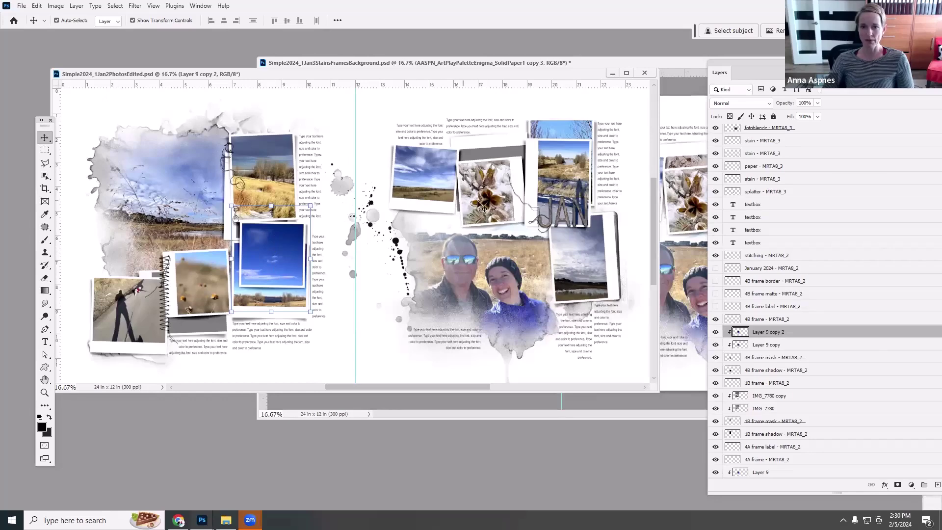
{"action": "left_click", "coordinate": [487, 154]}
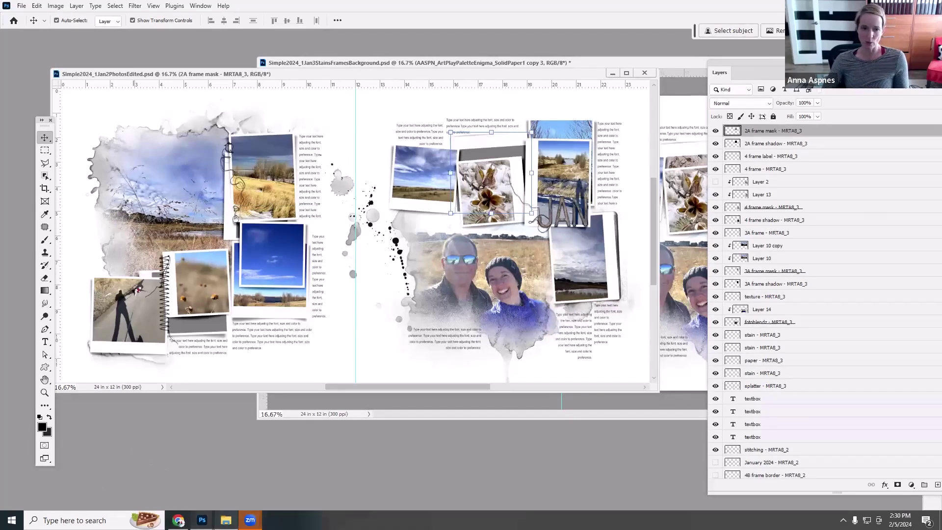
{"action": "mouse_move", "coordinate": [226, 520]}
{"action": "left_click", "coordinate": [223, 471]}
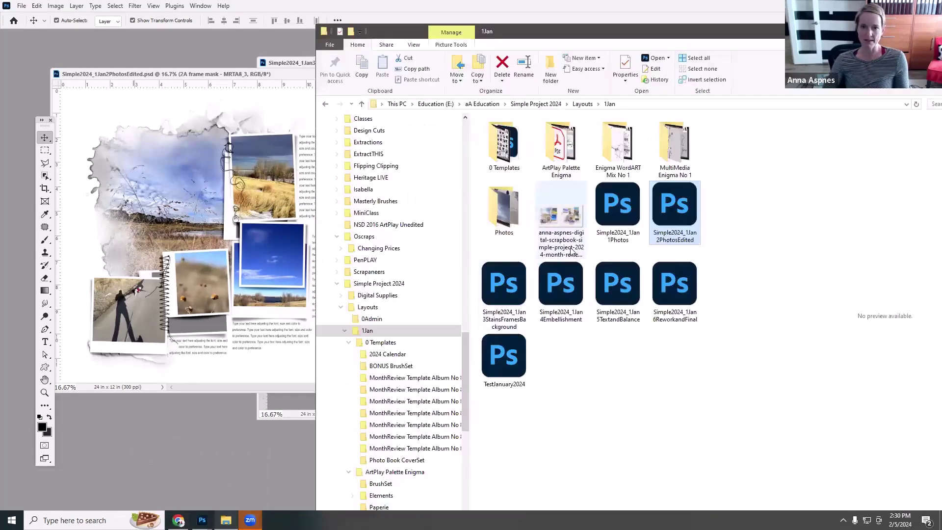
{"action": "double_click", "coordinate": [580, 157]}
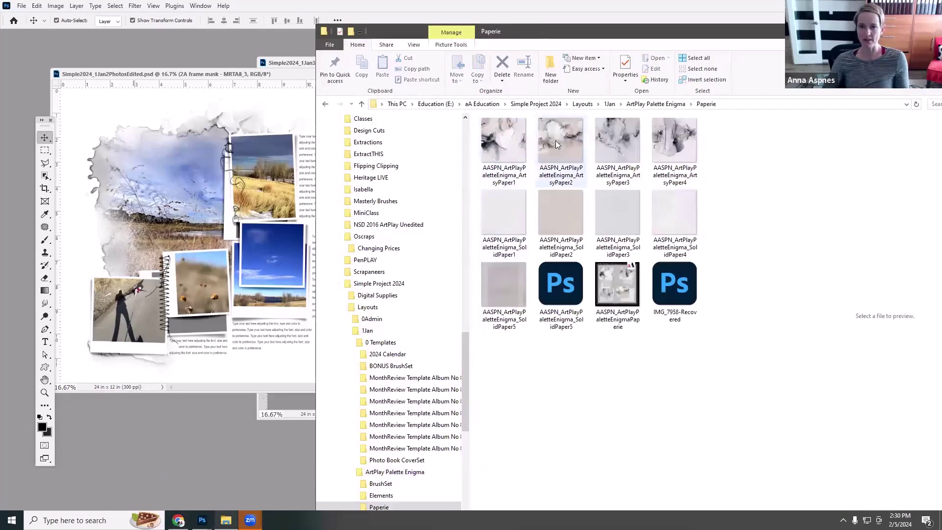
{"action": "left_click_drag", "start_coordinate": [560, 136], "coordinate": [280, 130]}
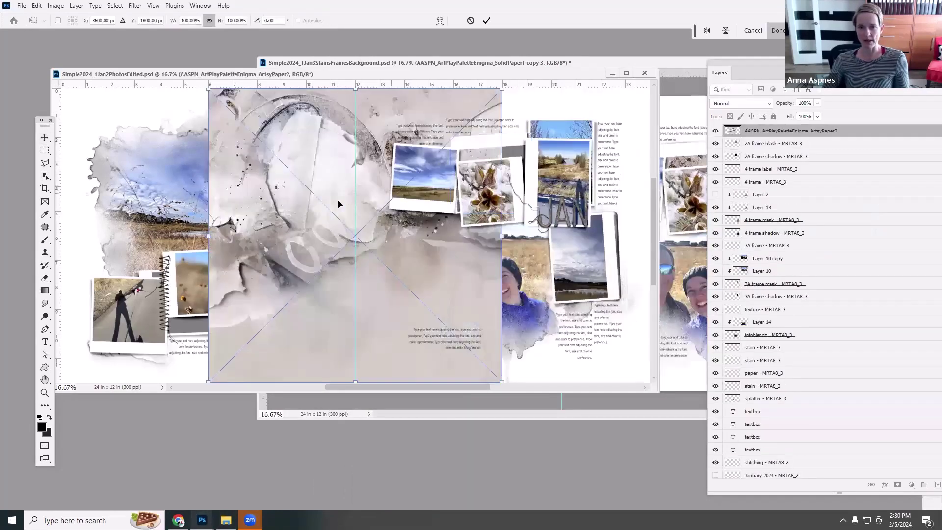
{"action": "left_click_drag", "start_coordinate": [317, 174], "coordinate": [477, 133]}
{"action": "left_click", "coordinate": [486, 20]}
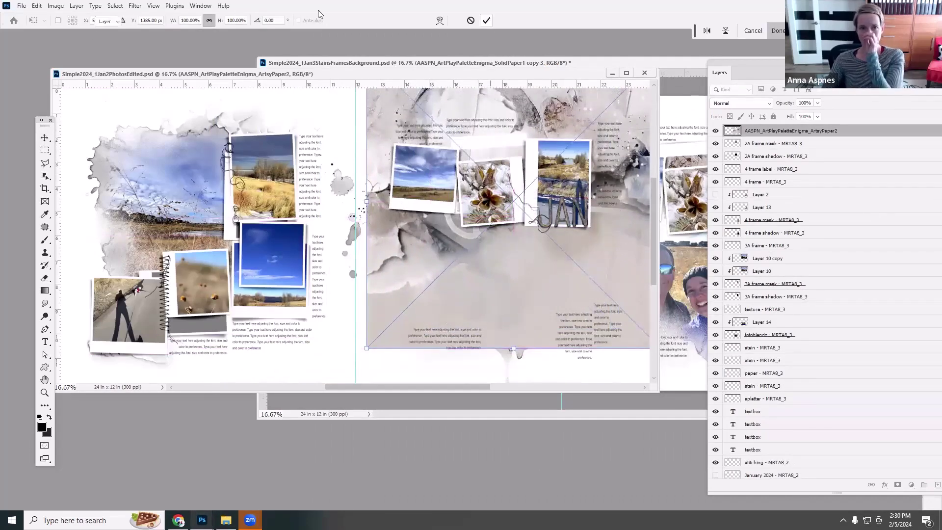
Step: Clip the ArtsyPaper2 paper to the 2A frame mask and reposition it within the frame behind the flower photo
{"action": "left_click", "coordinate": [76, 5]}
{"action": "left_click", "coordinate": [118, 183]}
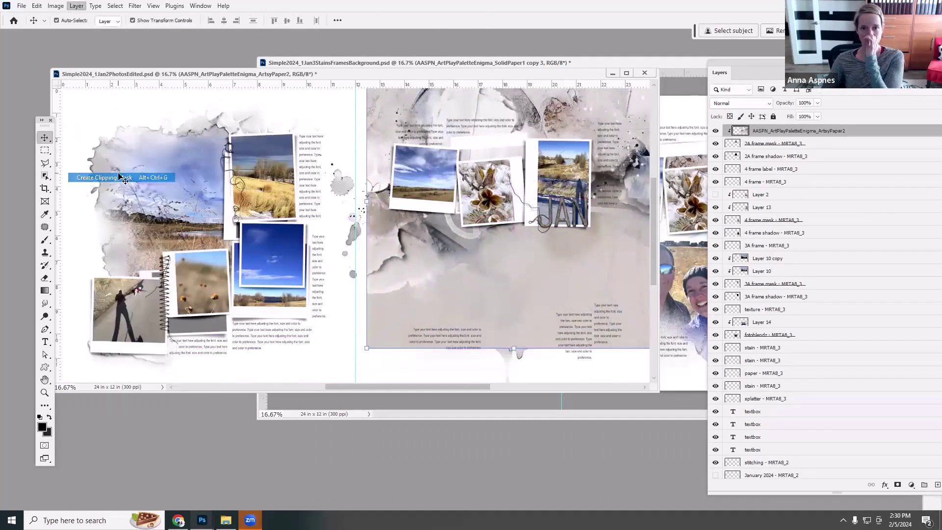
{"action": "left_click_drag", "start_coordinate": [501, 158], "coordinate": [513, 107]}
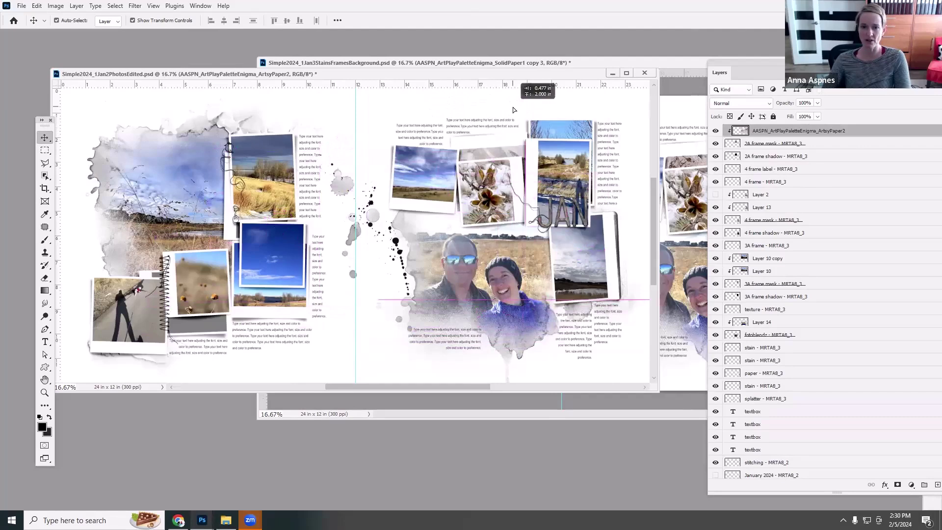
{"action": "left_click_drag", "start_coordinate": [481, 159], "coordinate": [410, 181]}
Step: Hide the Layer 3 copy and Layer 3 flower photos clipped to the 2B frame mask on the right page
{"action": "left_click", "coordinate": [153, 5]}
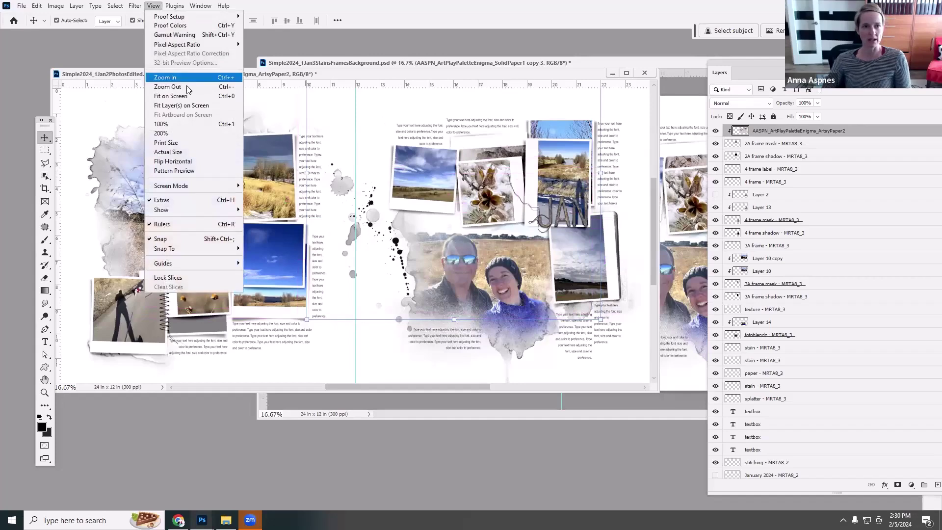
{"action": "left_click", "coordinate": [178, 78]}
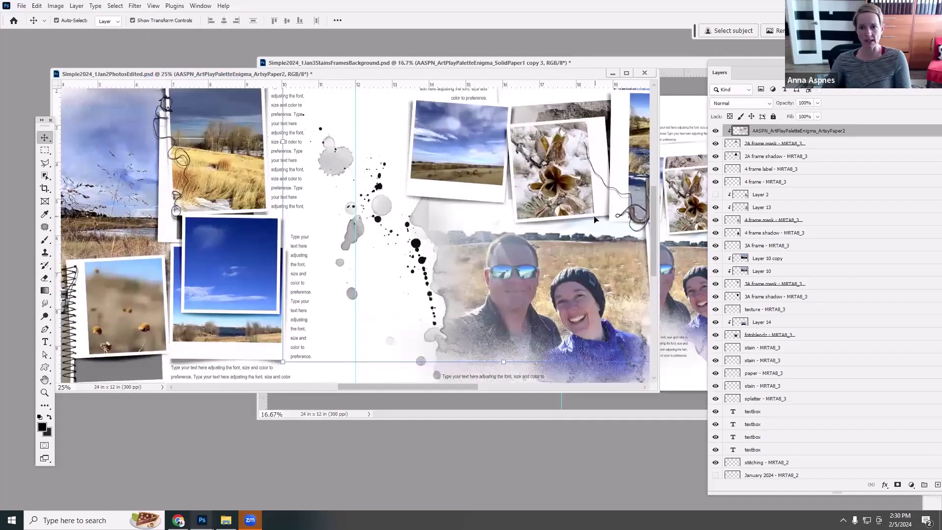
{"action": "left_click", "coordinate": [575, 201]}
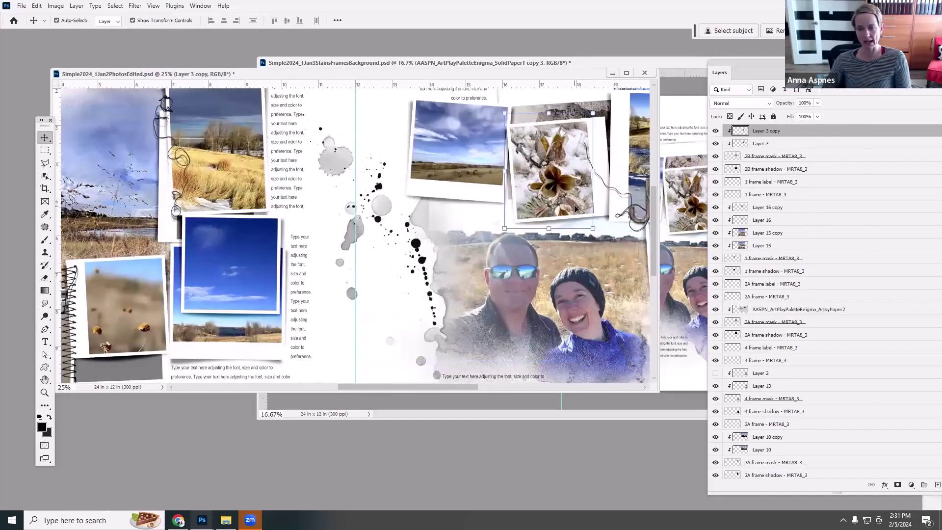
{"action": "left_click", "coordinate": [715, 130]}
{"action": "left_click", "coordinate": [715, 143]}
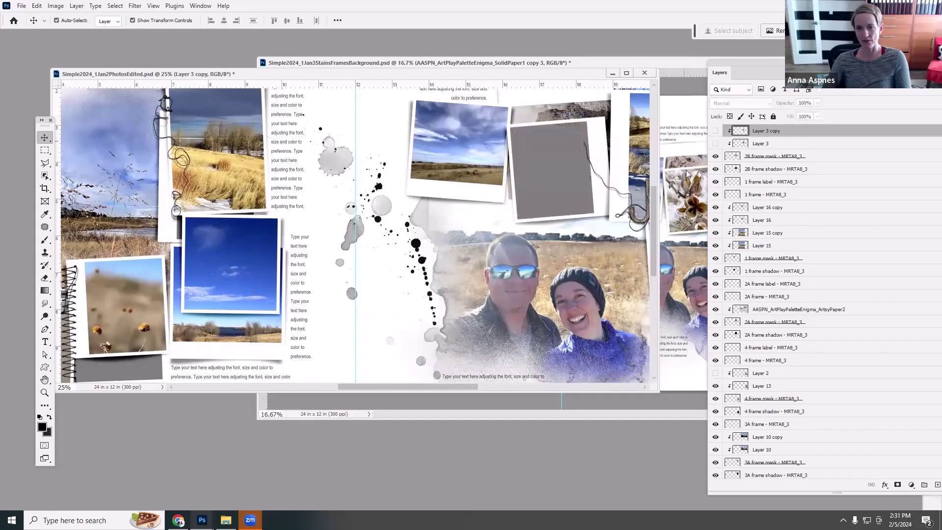
{"action": "key", "text": "ctrl+z"}
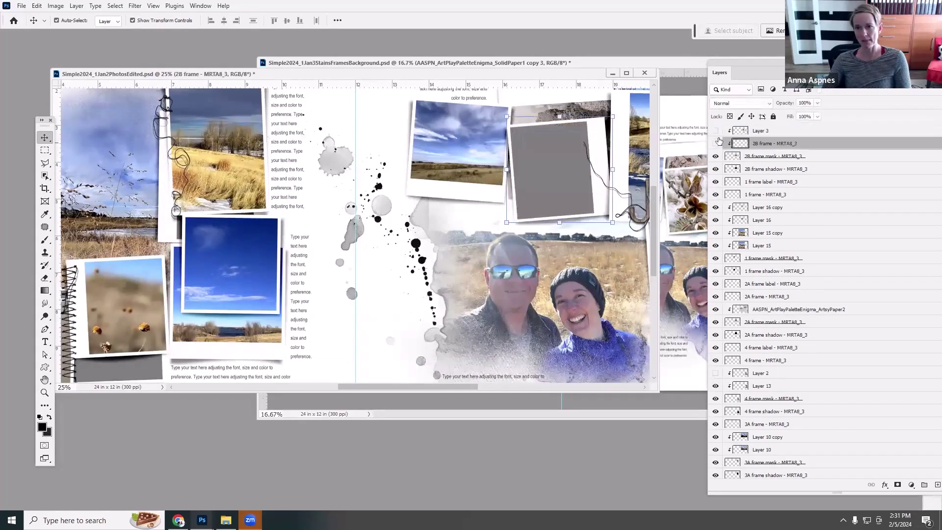
Step: Undo the last visibility change and show Layer 3 and Layer 3 copy, the seed pod photos in the 2B frame
{"action": "left_click", "coordinate": [38, 6]}
{"action": "left_click", "coordinate": [49, 13]}
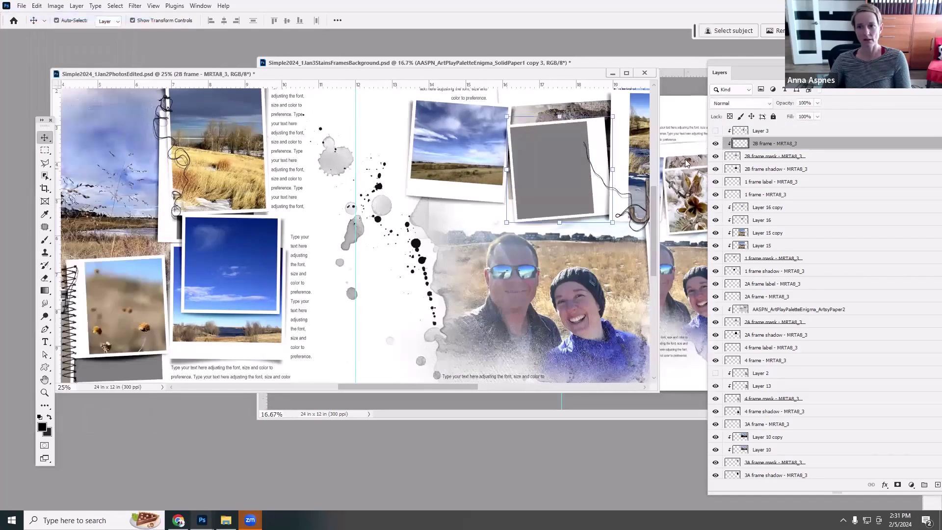
{"action": "left_click", "coordinate": [715, 131]}
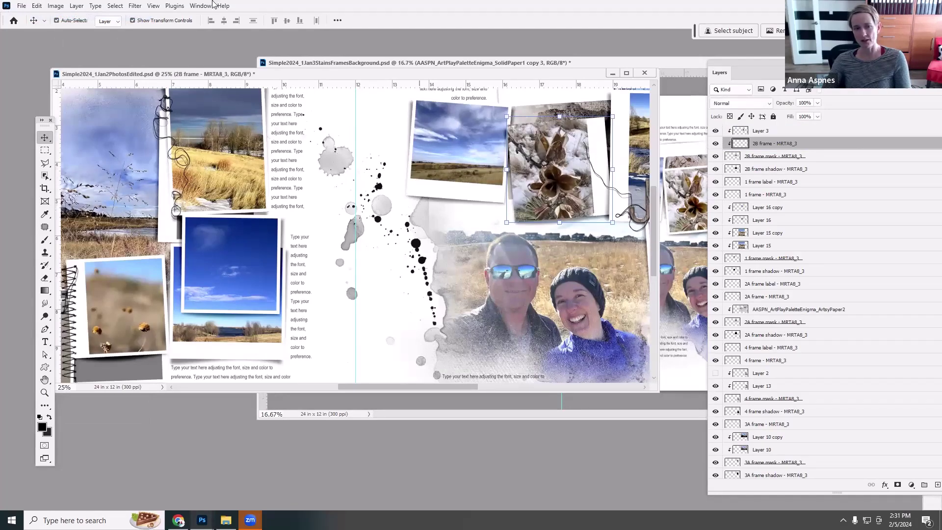
{"action": "left_click", "coordinate": [153, 6]}
{"action": "left_click", "coordinate": [176, 75]}
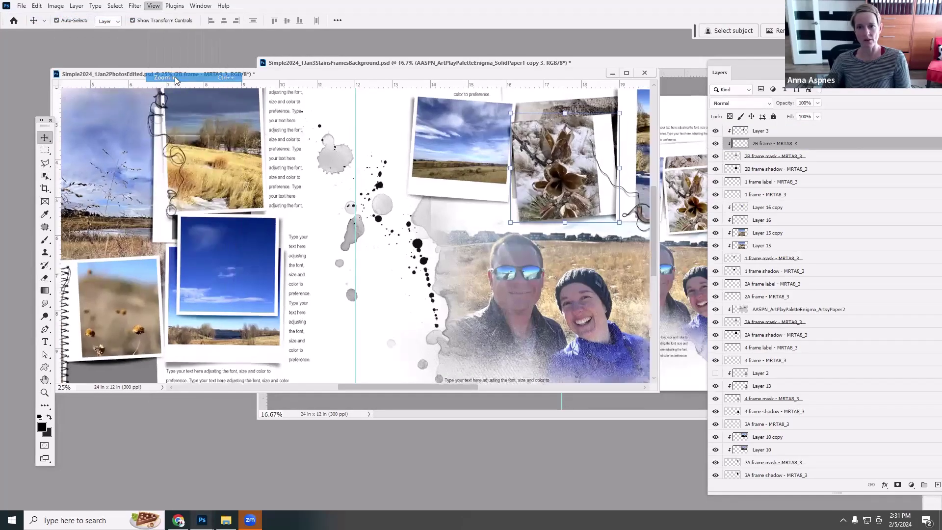
{"action": "left_click_drag", "start_coordinate": [518, 163], "coordinate": [372, 228]}
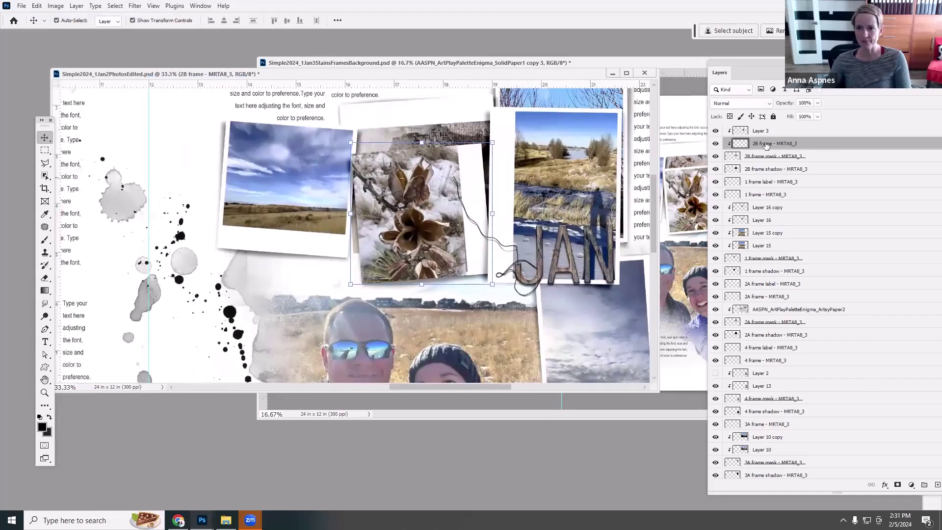
{"action": "left_click_drag", "start_coordinate": [719, 84], "coordinate": [693, 95]}
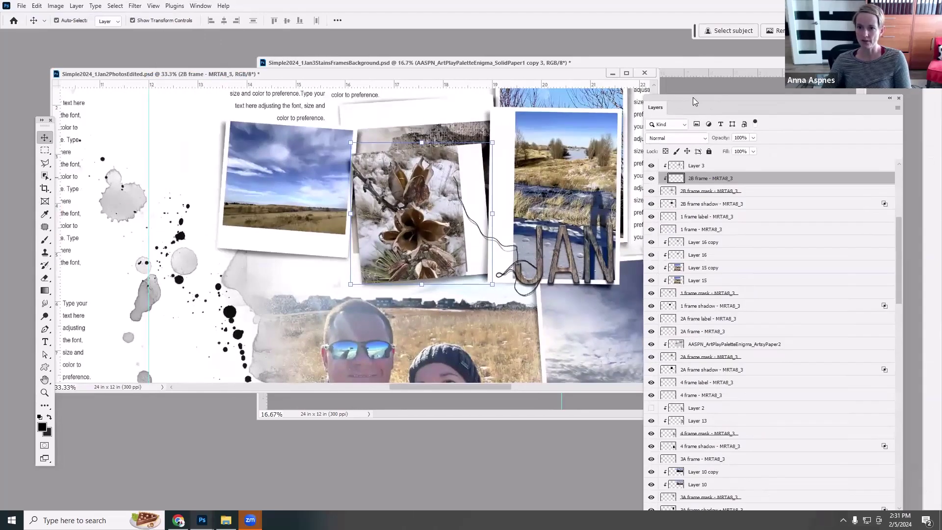
{"action": "scroll", "coordinate": [894, 246], "scroll_direction": "up", "scroll_amount": 5}
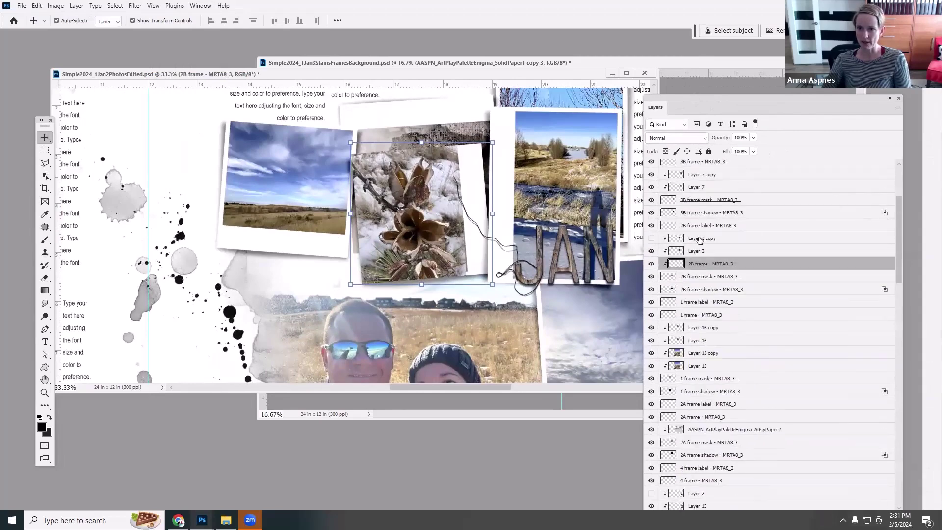
{"action": "left_click", "coordinate": [651, 239]}
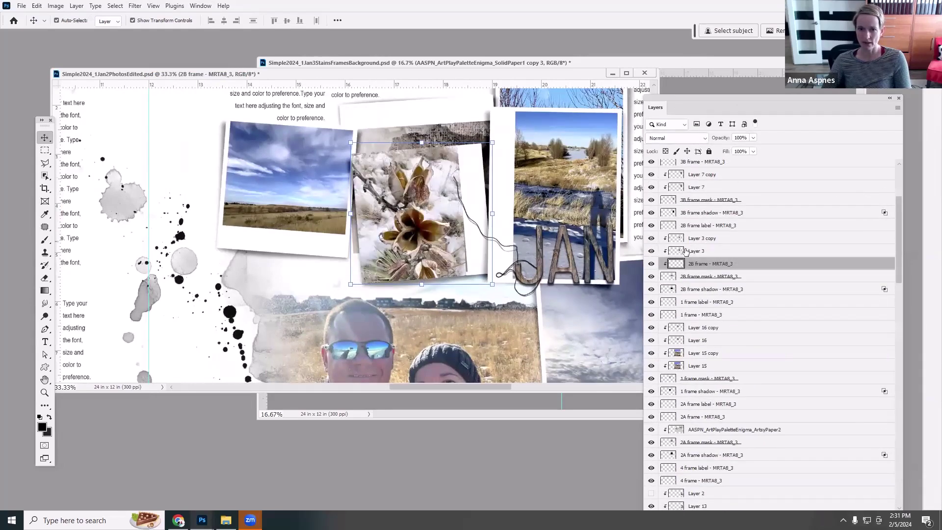
Step: Release Layer 3 copy, Layer 3 and the 2B frame layer from their clipping to the 2B frame mask
{"action": "left_click", "coordinate": [682, 239]}
{"action": "left_click_drag", "start_coordinate": [677, 265], "coordinate": [706, 277]}
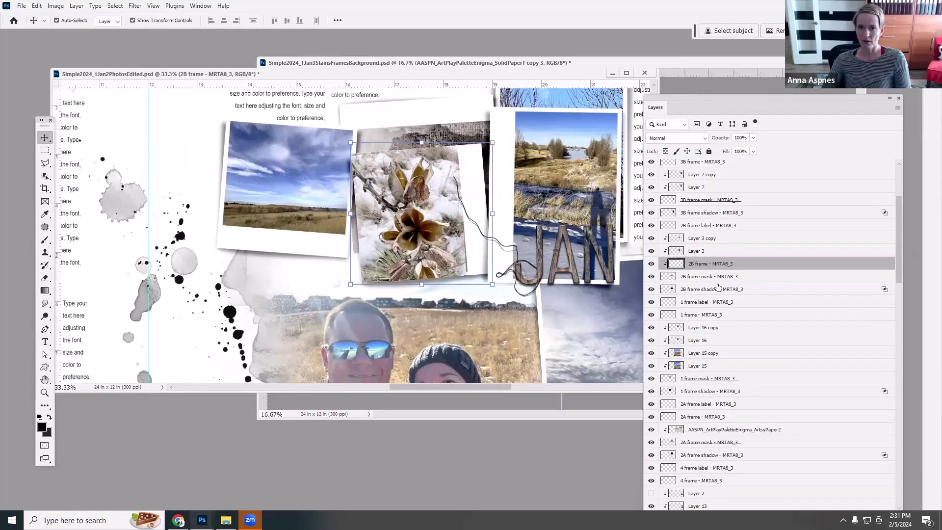
{"action": "left_click", "coordinate": [684, 239]}
{"action": "left_click", "coordinate": [685, 251], "text": "shift"}
{"action": "left_click", "coordinate": [684, 276]}
{"action": "key", "text": "ctrl+alt+g"}
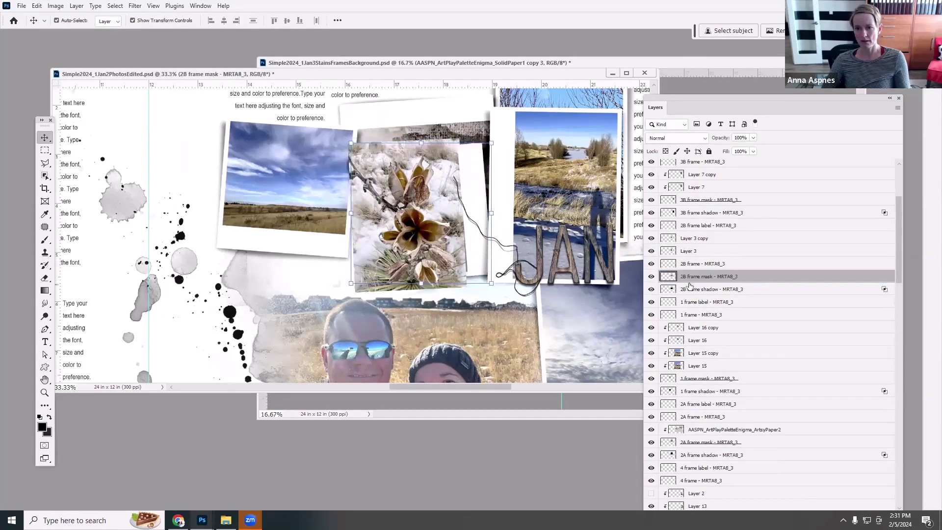
Step: Move Layer 3 and Layer 3 copy slightly across the frame and clip both to the layer below
{"action": "left_click", "coordinate": [685, 251]}
{"action": "left_click", "coordinate": [685, 238], "text": "shift"}
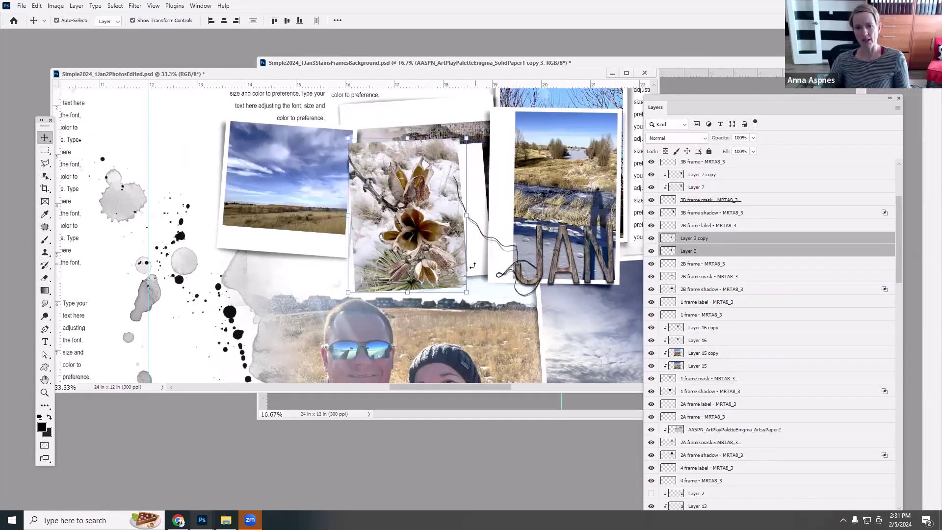
{"action": "mouse_move", "coordinate": [443, 265]}
{"action": "left_mouse_down"}
{"action": "mouse_move", "coordinate": [451, 264]}
{"action": "mouse_move", "coordinate": [432, 253]}
{"action": "left_mouse_up"}
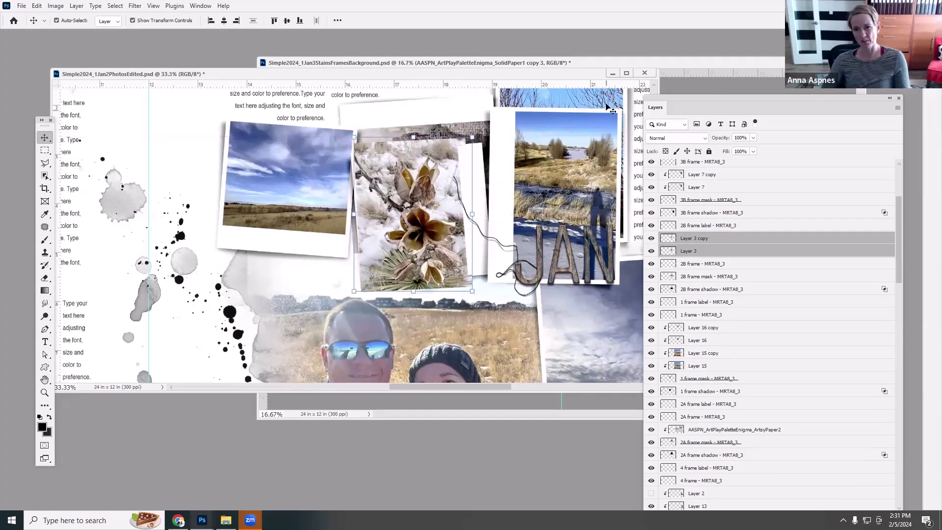
{"action": "left_click", "coordinate": [76, 6]}
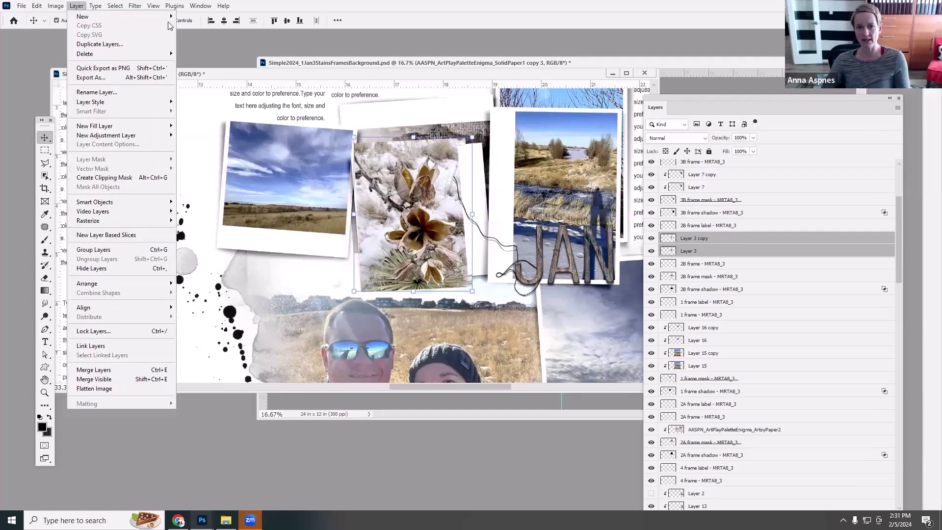
{"action": "left_click", "coordinate": [89, 177]}
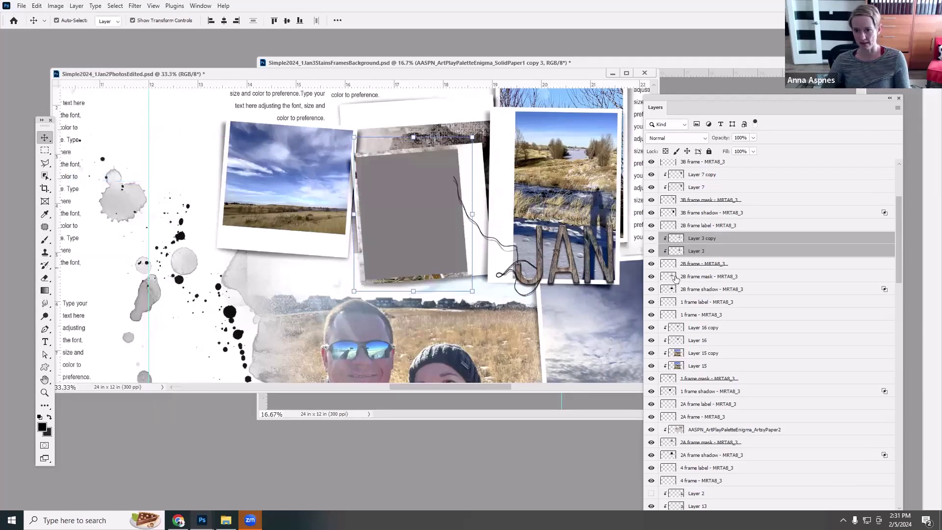
Step: Reorder the layers so the 2B frame mask sits above the 2B frame and beneath Layer 3 copy and Layer 3
{"action": "left_click_drag", "start_coordinate": [676, 280], "coordinate": [686, 232]}
{"action": "left_click", "coordinate": [683, 242]}
{"action": "left_click", "coordinate": [690, 250], "text": "shift"}
{"action": "left_click", "coordinate": [686, 253], "text": "shift"}
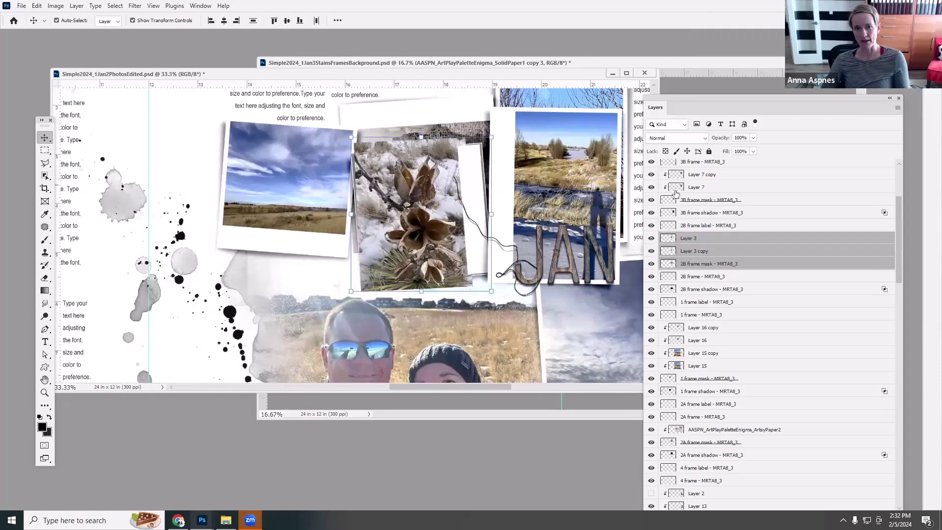
{"action": "left_click", "coordinate": [697, 239]}
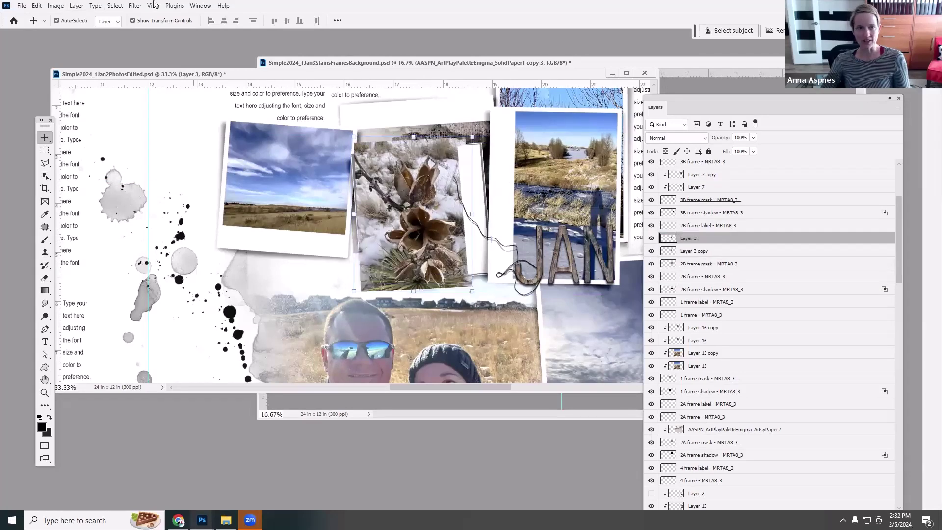
Step: Revert the document in the history to the first Layer Visibility state, before the layer order changes
{"action": "left_click", "coordinate": [200, 5]}
{"action": "left_click", "coordinate": [244, 205]}
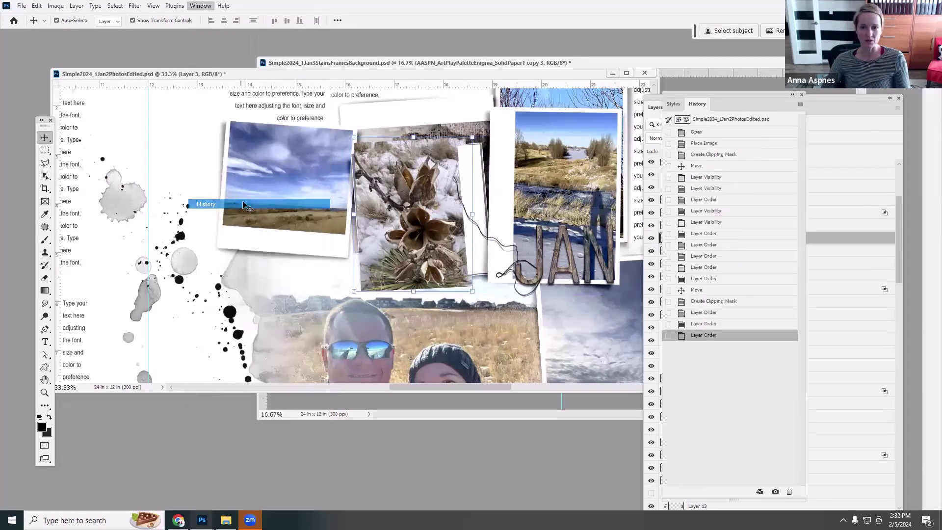
{"action": "left_click", "coordinate": [696, 291]}
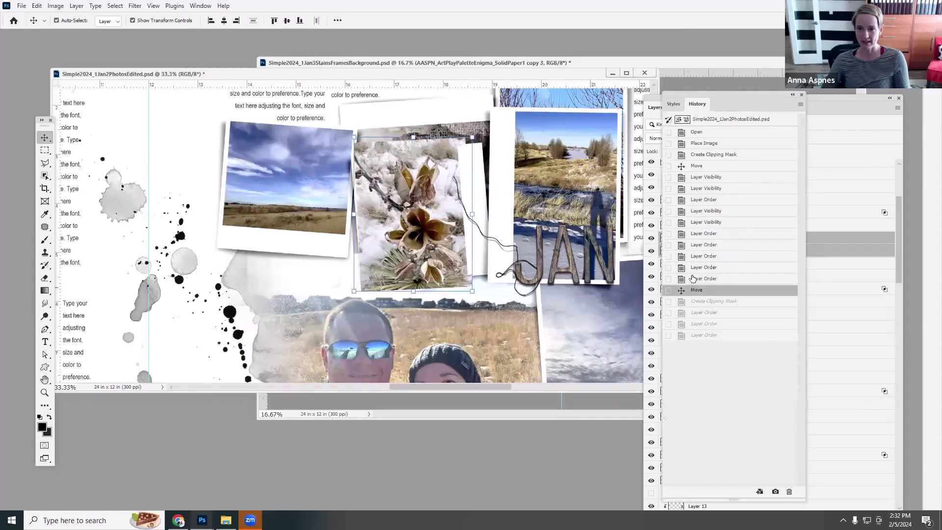
{"action": "left_click", "coordinate": [693, 269]}
{"action": "left_click", "coordinate": [693, 233]}
{"action": "left_click", "coordinate": [695, 211]}
{"action": "left_click", "coordinate": [699, 189]}
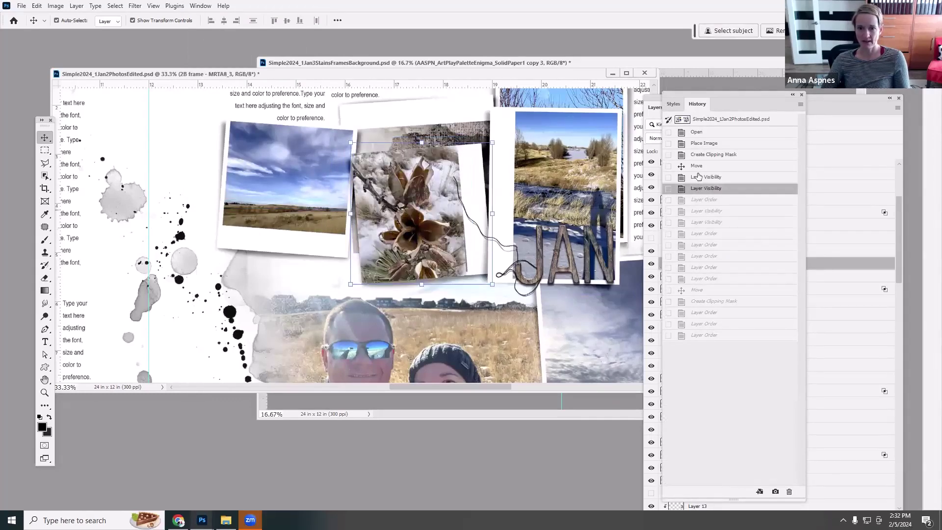
{"action": "left_click", "coordinate": [698, 179]}
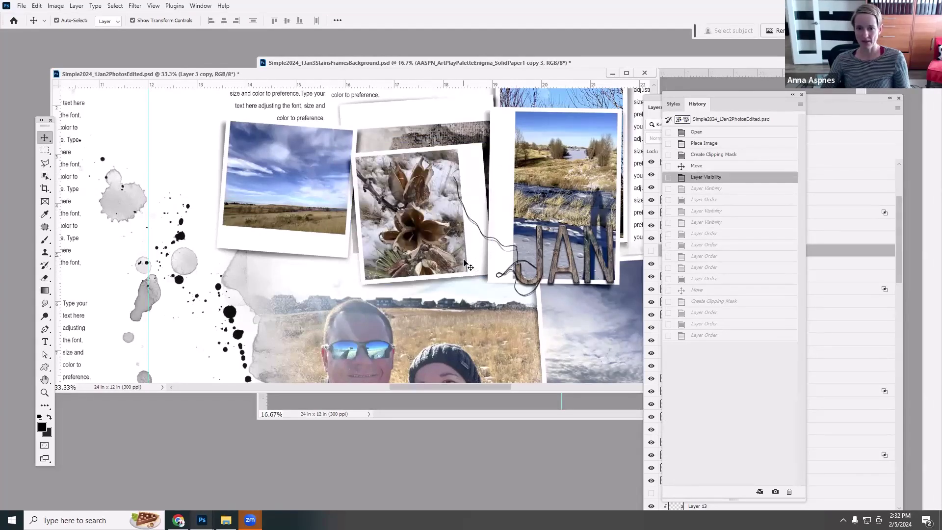
{"action": "left_click", "coordinate": [801, 94]}
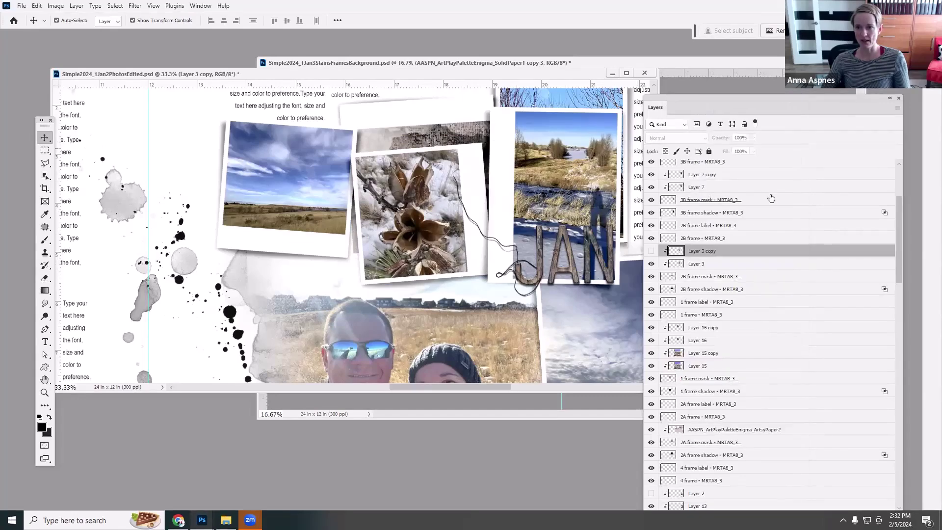
Step: Shift Layer 3 and Layer 3 copy together slightly within the 2B frame and show Layer 3 copy
{"action": "left_click", "coordinate": [689, 264], "text": "shift"}
{"action": "left_click_drag", "start_coordinate": [440, 220], "coordinate": [446, 221]}
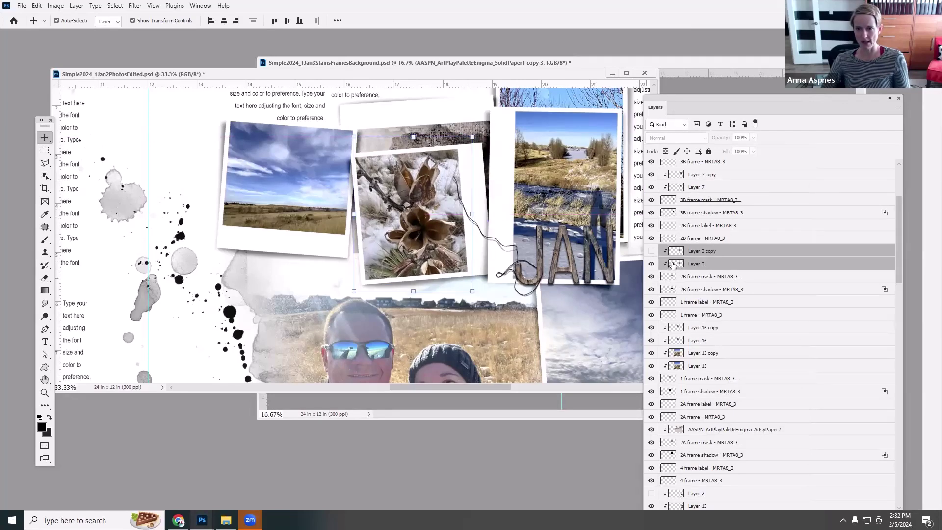
{"action": "left_click", "coordinate": [651, 251]}
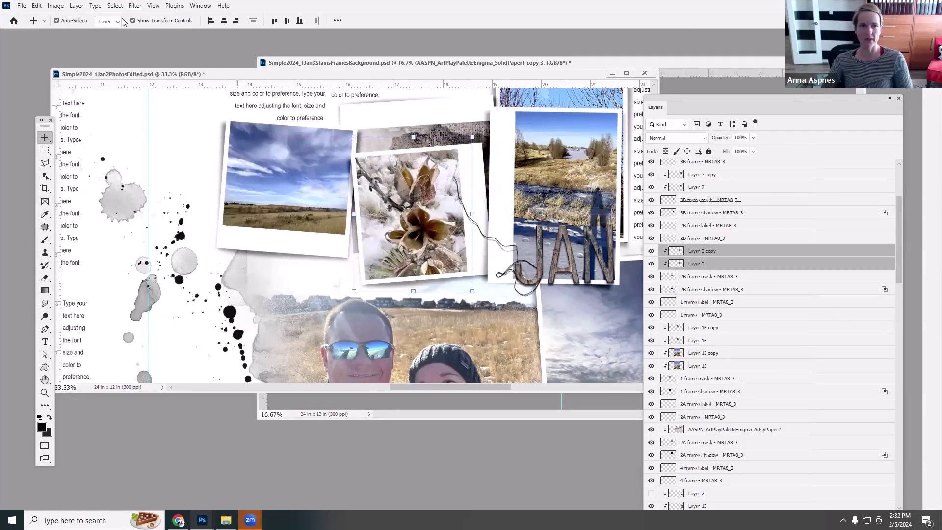
Step: Enlarge the Simple2024_1Jan2PhotosEdited.psd window to show the layout at 16.7%, and minimize Simple2024_1Jan3StainsFramesBackground.psd
{"action": "left_click", "coordinate": [153, 5]}
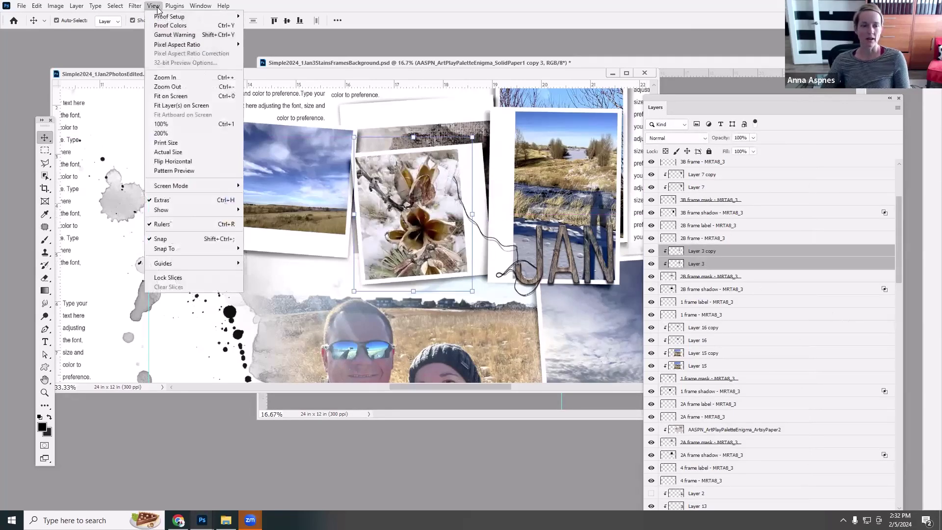
{"action": "left_click", "coordinate": [167, 87]}
{"action": "left_click", "coordinate": [153, 5]}
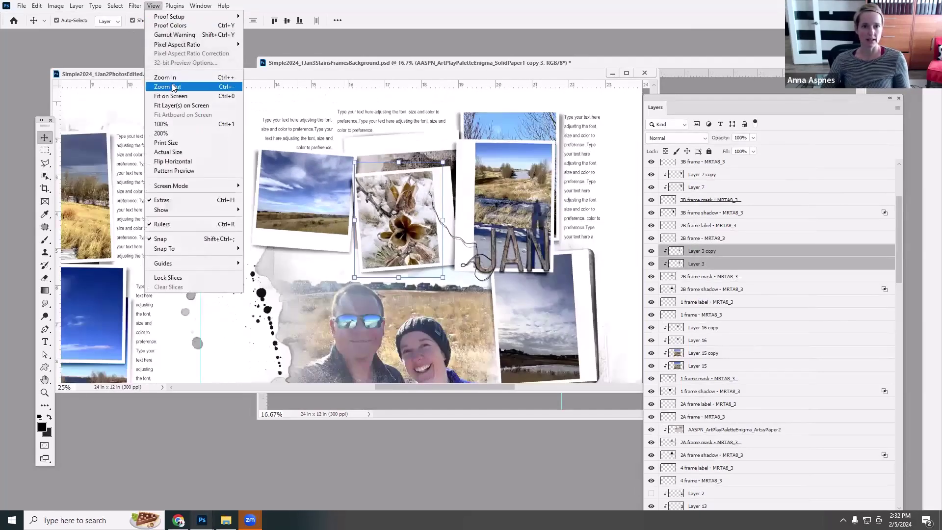
{"action": "left_click", "coordinate": [170, 87]}
{"action": "left_click_drag", "start_coordinate": [341, 74], "coordinate": [457, 81]}
{"action": "left_click_drag", "start_coordinate": [166, 223], "coordinate": [21, 249]}
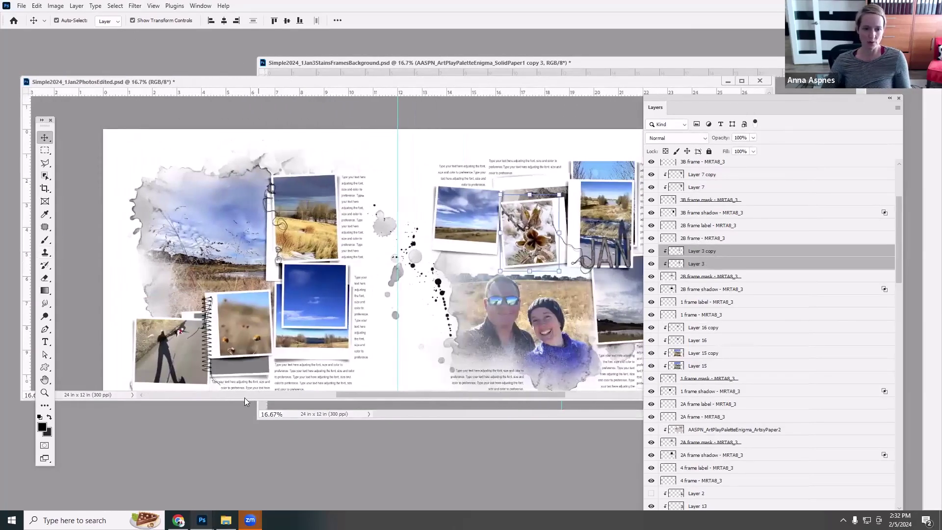
{"action": "left_click_drag", "start_coordinate": [248, 400], "coordinate": [286, 464]}
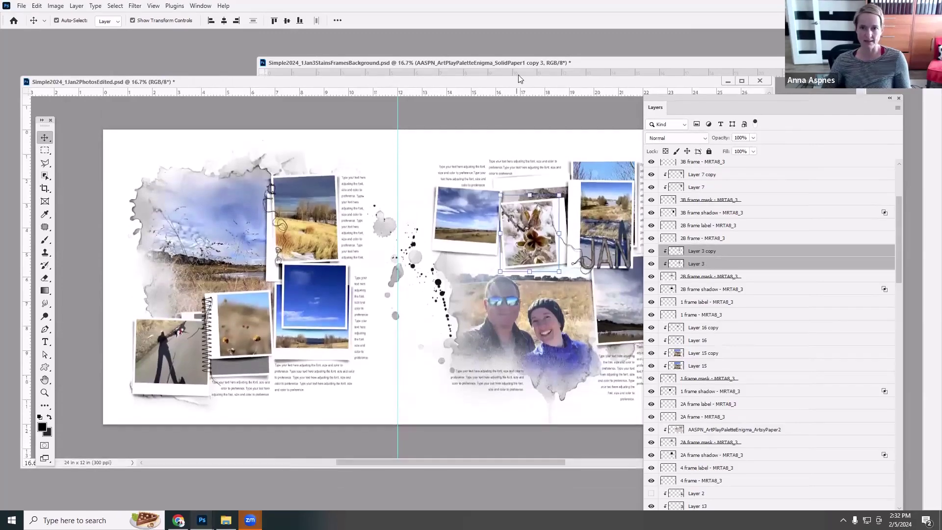
{"action": "left_click_drag", "start_coordinate": [506, 63], "coordinate": [219, 161]}
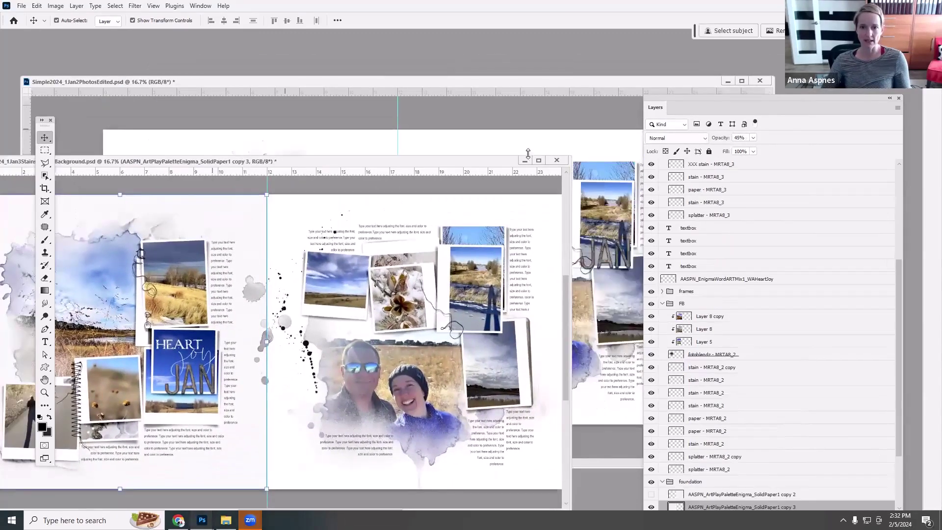
{"action": "left_click", "coordinate": [525, 161]}
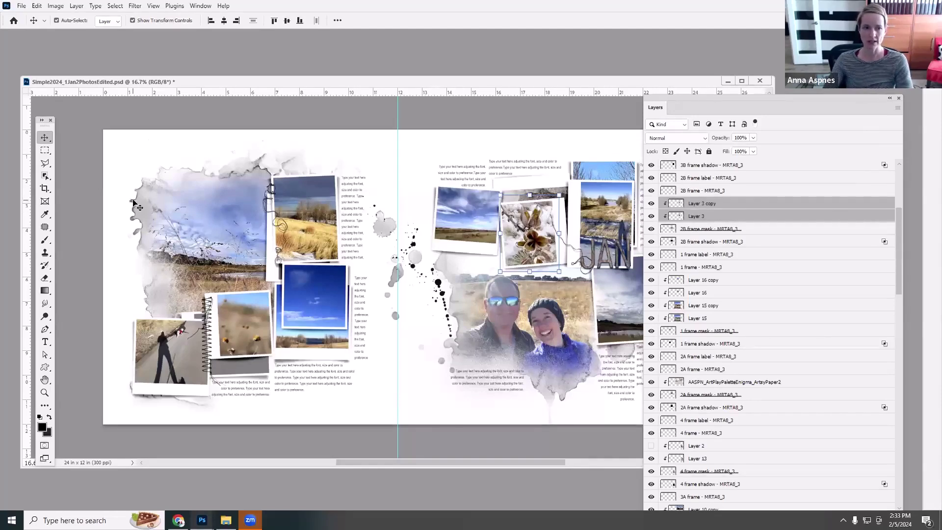
Step: Select the stain - MRTA8_2 layer directly beneath the fotoblendz layer and switch its visibility off and on to identify it
{"action": "left_click", "coordinate": [134, 201]}
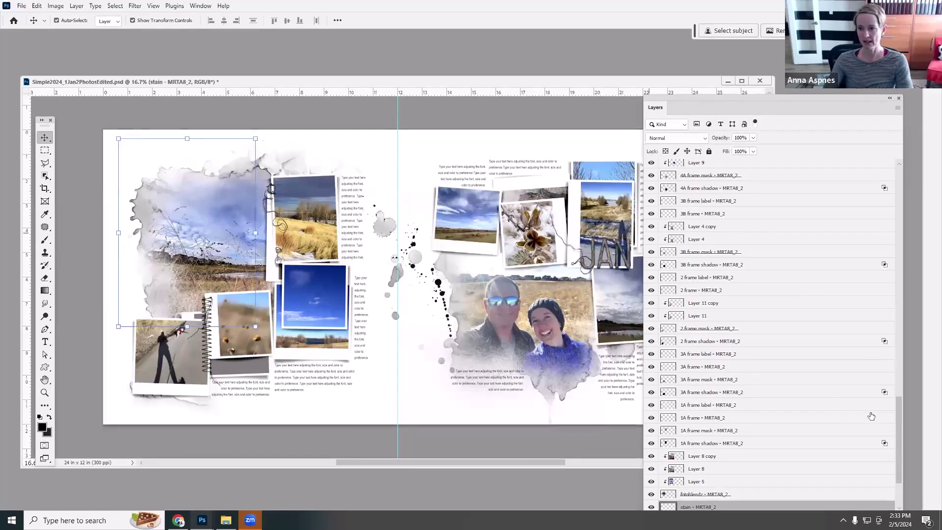
{"action": "left_click_drag", "start_coordinate": [901, 430], "coordinate": [905, 452]}
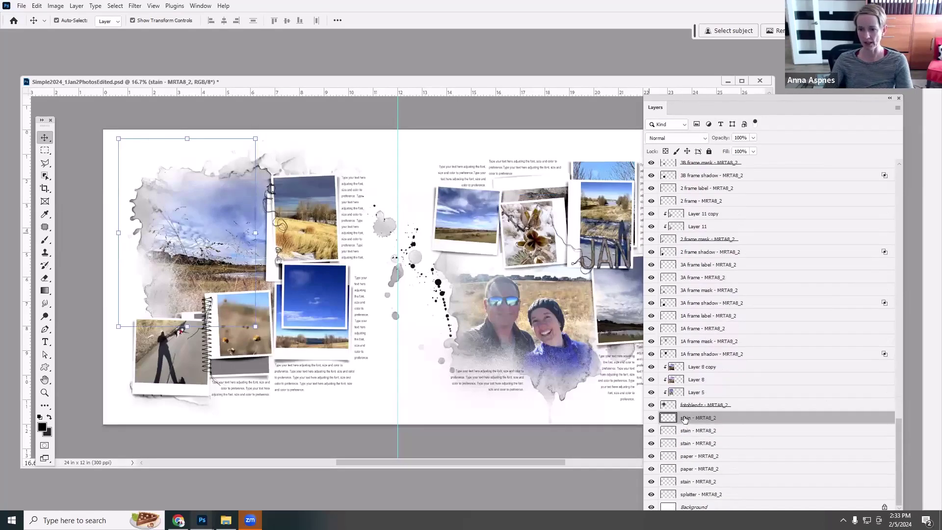
{"action": "left_click", "coordinate": [651, 418]}
{"action": "left_click", "coordinate": [650, 418]}
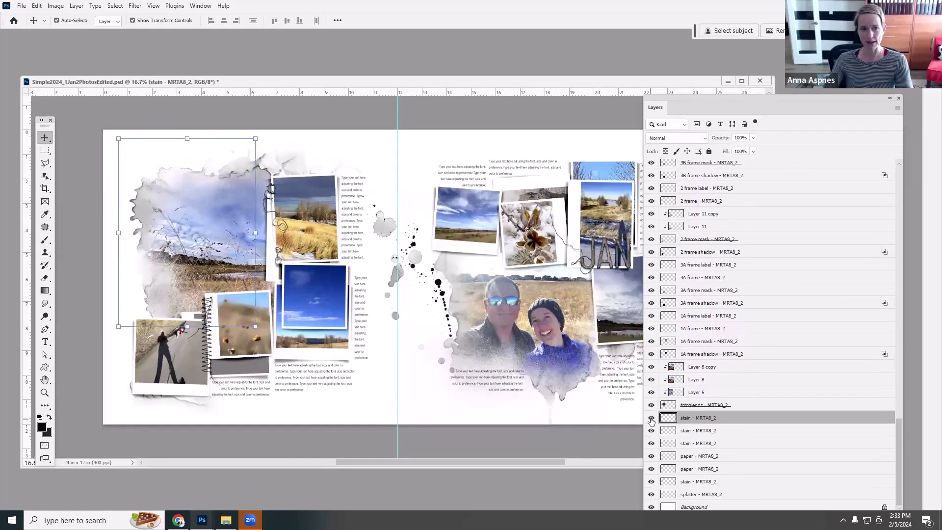
Step: Start a Fill on the stain - MRTA8_2 layer beneath the fotoblendz layer, with custom color #375491 as its contents
{"action": "left_click", "coordinate": [36, 5]}
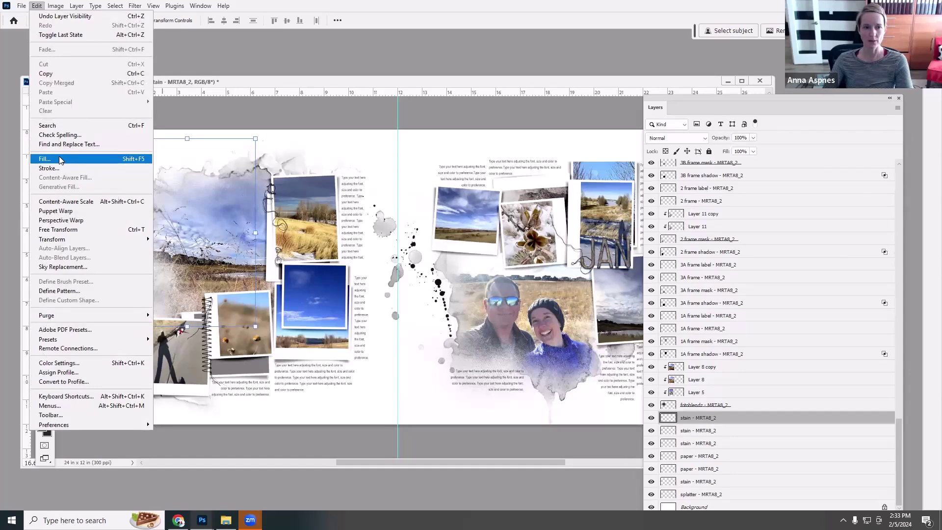
{"action": "left_click", "coordinate": [59, 160]}
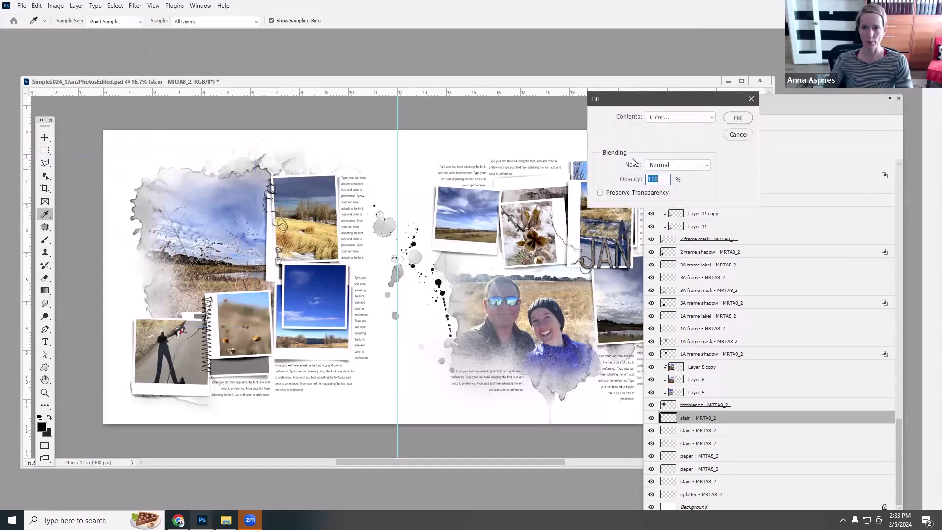
{"action": "left_click", "coordinate": [601, 193]}
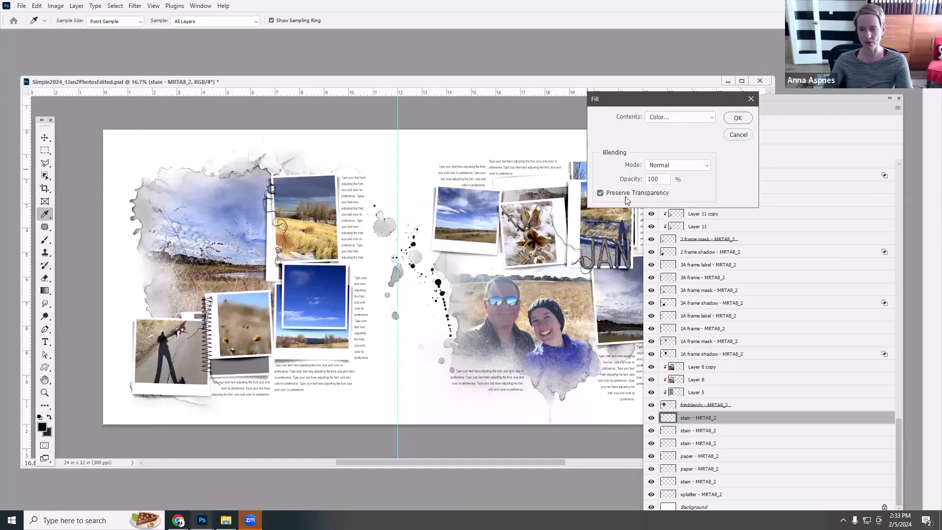
{"action": "left_click", "coordinate": [601, 192]}
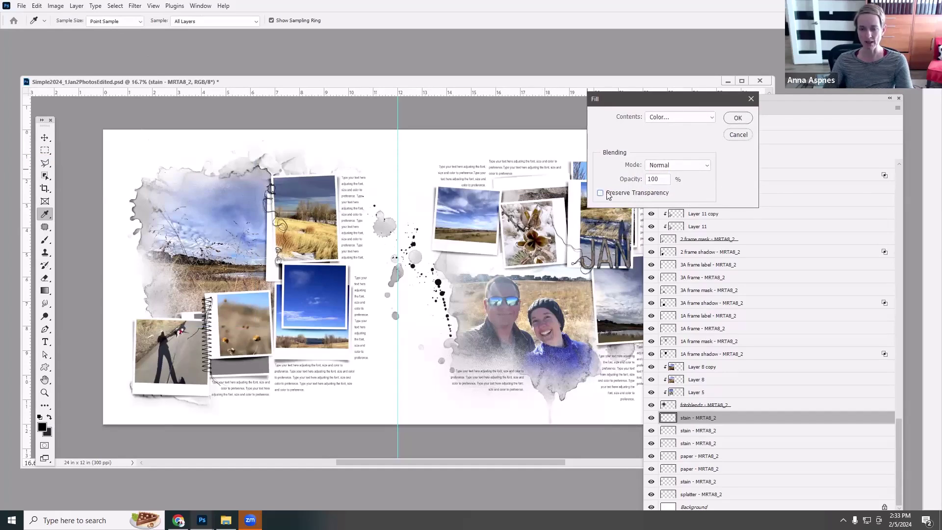
{"action": "left_click", "coordinate": [667, 118]}
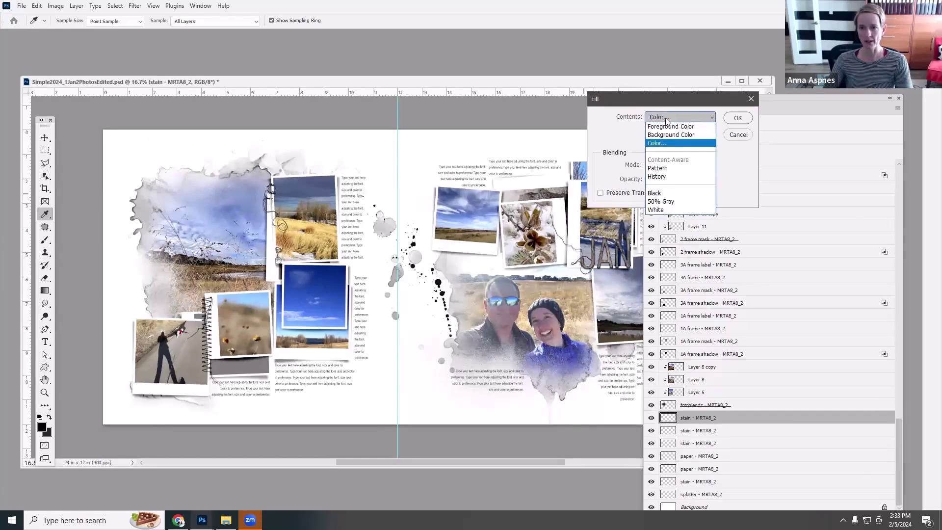
{"action": "left_click", "coordinate": [663, 144]}
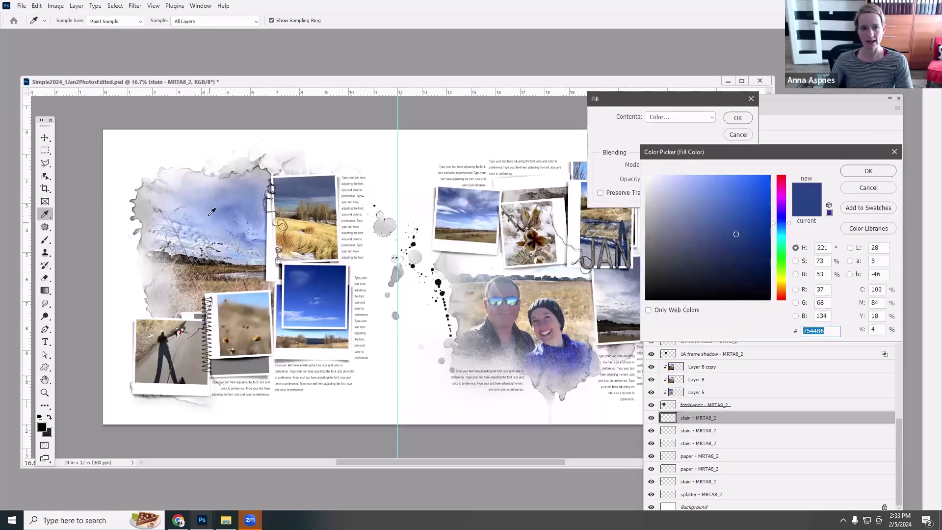
{"action": "left_click", "coordinate": [230, 203]}
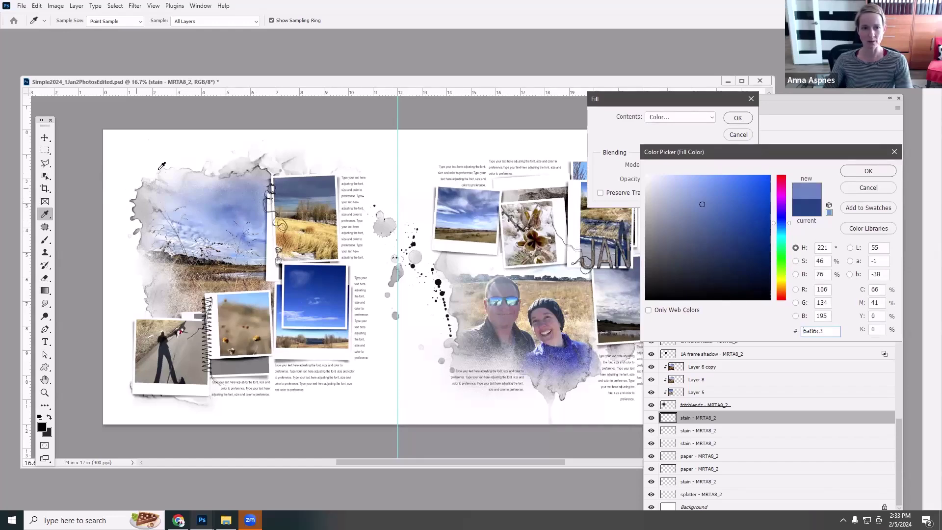
{"action": "left_click", "coordinate": [232, 202]}
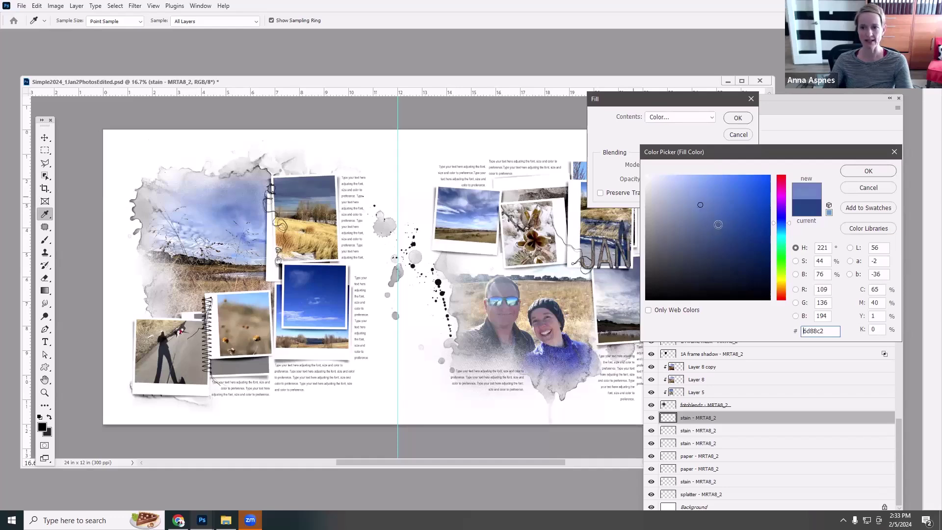
{"action": "left_click", "coordinate": [718, 224]}
{"action": "left_click", "coordinate": [722, 228]}
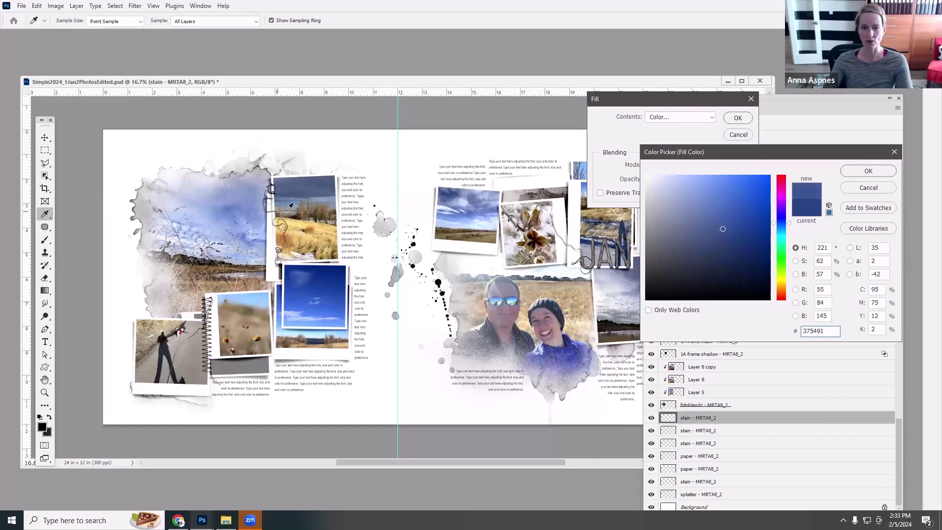
{"action": "left_click", "coordinate": [878, 171]}
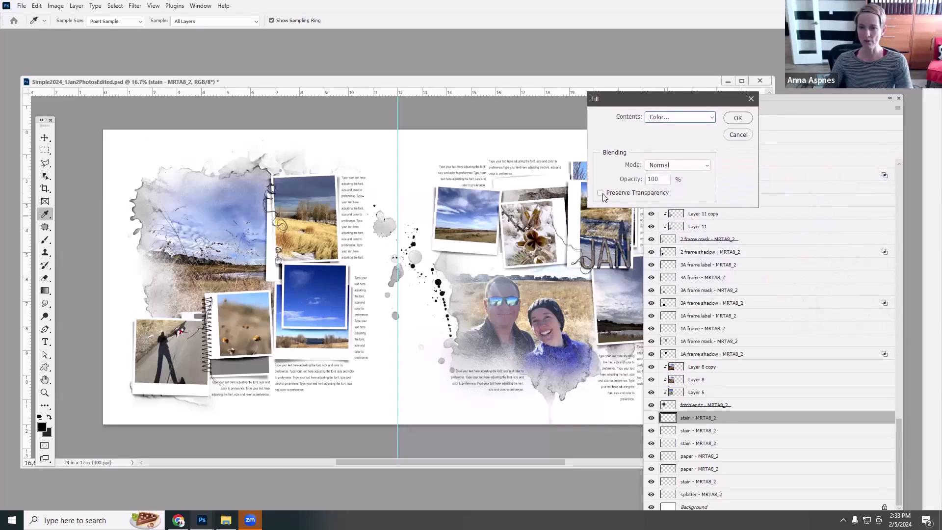
Step: Apply the fill to the stain layer without preserving transparency, and undo it
{"action": "left_click", "coordinate": [737, 118]}
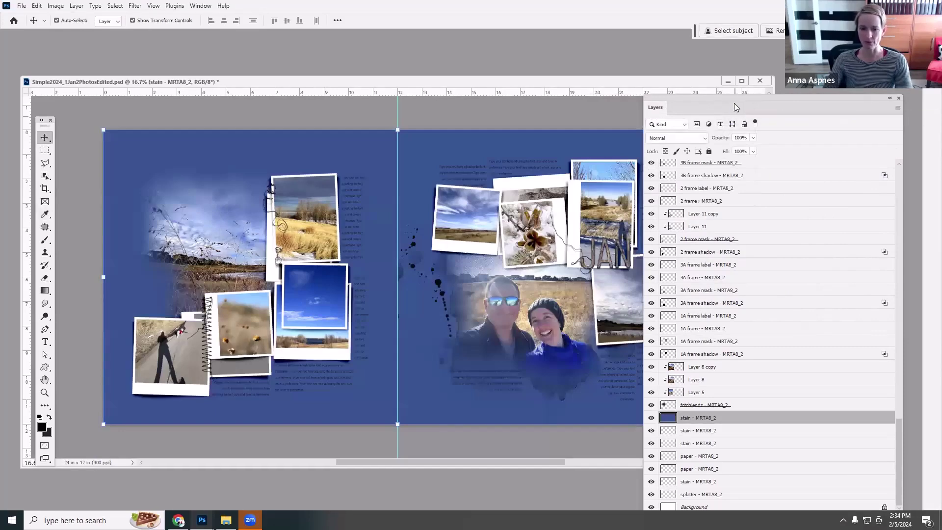
{"action": "left_click", "coordinate": [37, 6]}
{"action": "left_click", "coordinate": [64, 16]}
Step: Fill the same stain layer with the chosen color at 100% opacity in Normal mode, with Preserve Transparency enabled
{"action": "left_click", "coordinate": [37, 5]}
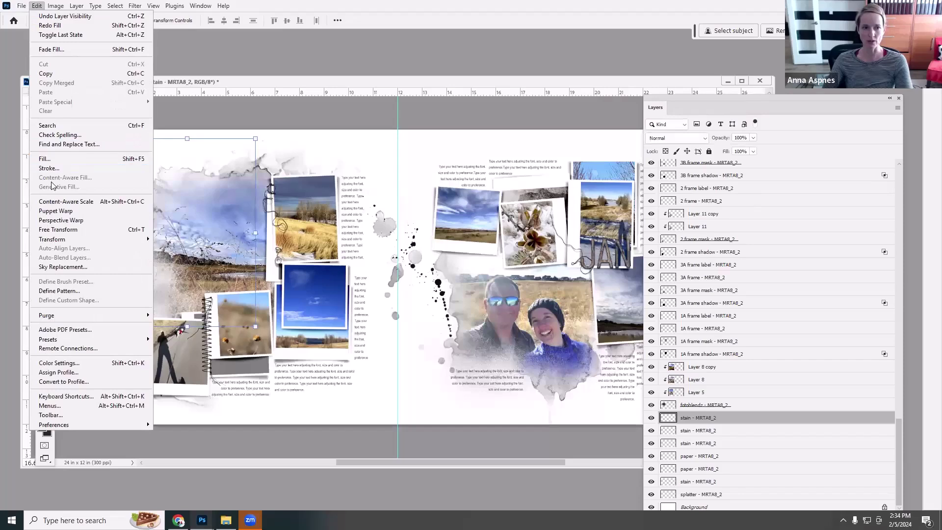
{"action": "left_click", "coordinate": [47, 159]}
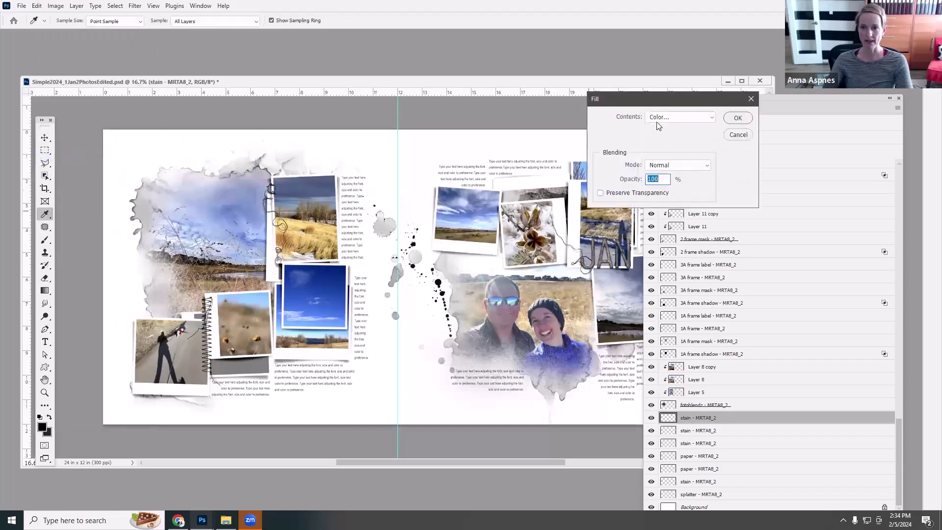
{"action": "left_click", "coordinate": [601, 193]}
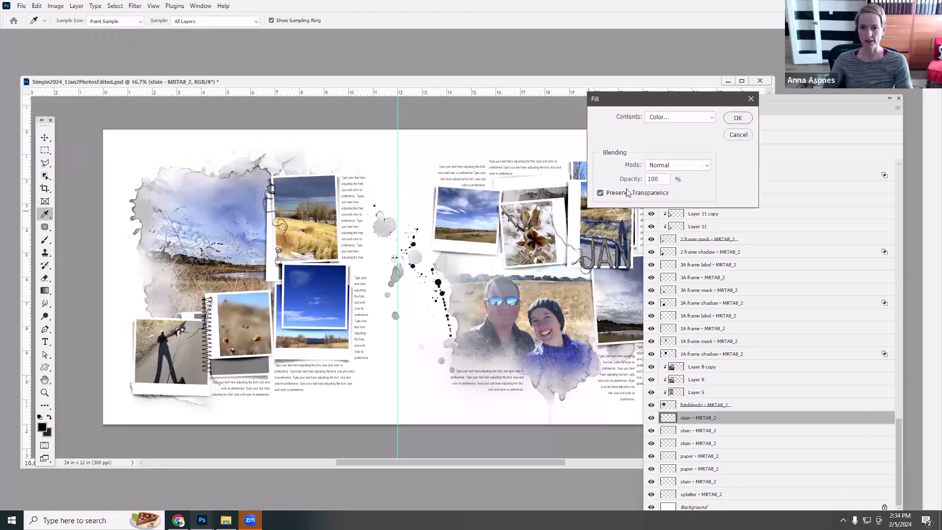
{"action": "left_click", "coordinate": [733, 119]}
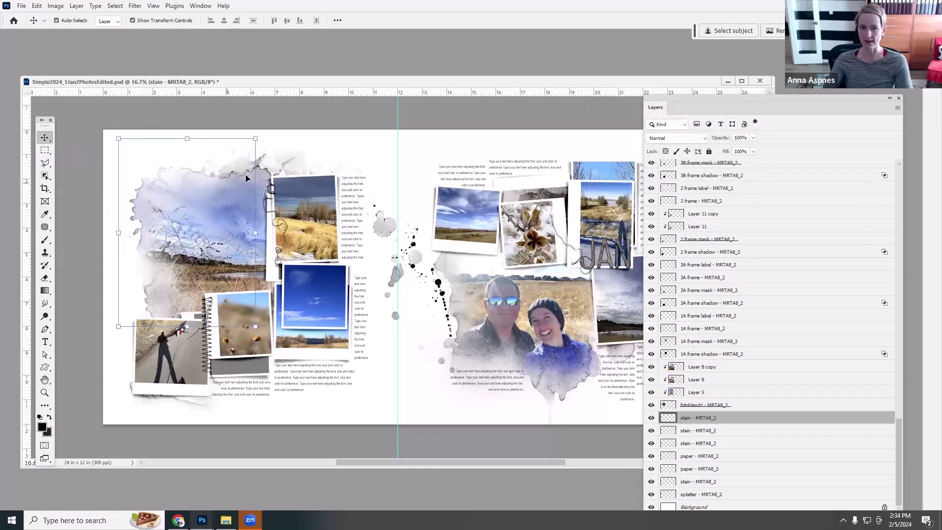
Step: Select the next stain - MRTA8_2 layer down and fill it using the same color and Preserve Transparency settings
{"action": "key", "text": "alt+bracketleft"}
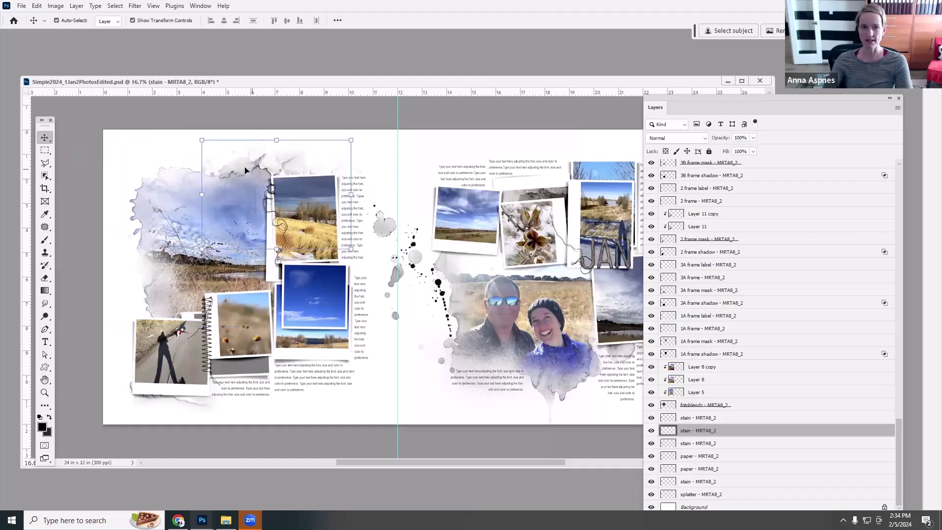
{"action": "left_click", "coordinate": [37, 6]}
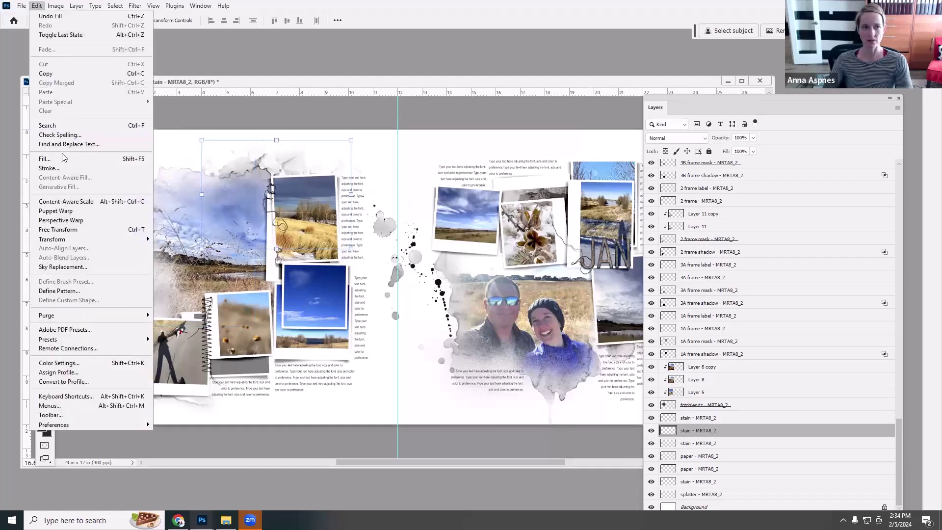
{"action": "left_click", "coordinate": [63, 158]}
{"action": "left_click", "coordinate": [731, 121]}
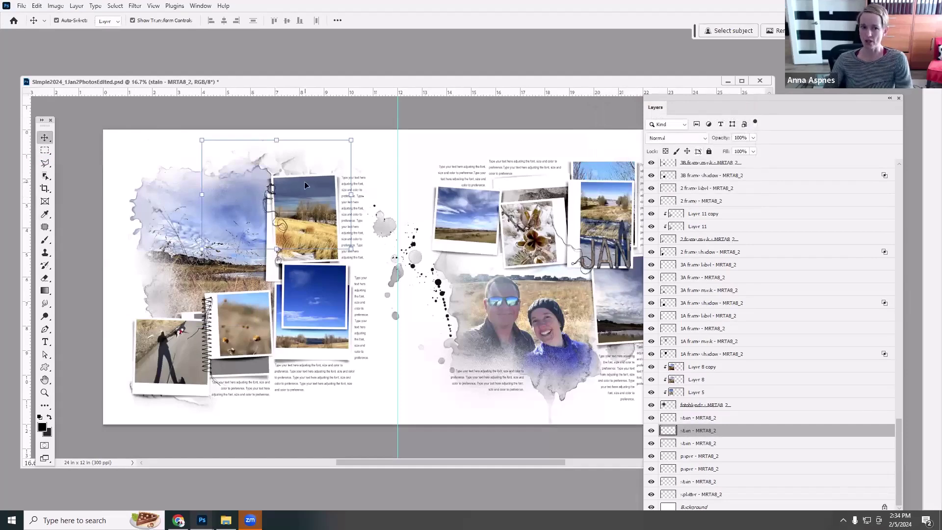
Step: Adjust the hue and lightness of the second stain - MRTA8_2 layer with a Hue/Saturation adjustment
{"action": "left_click", "coordinate": [56, 6]}
{"action": "mouse_move", "coordinate": [63, 31]}
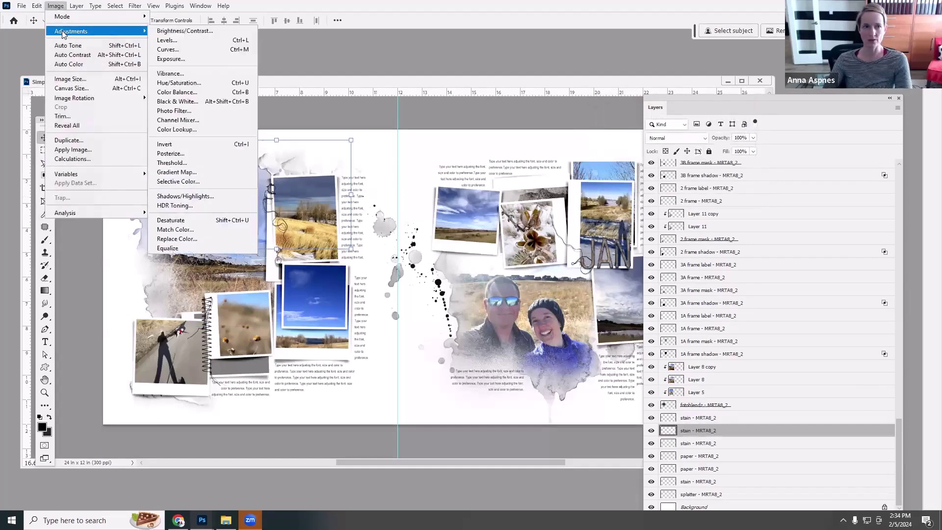
{"action": "left_click", "coordinate": [179, 83]}
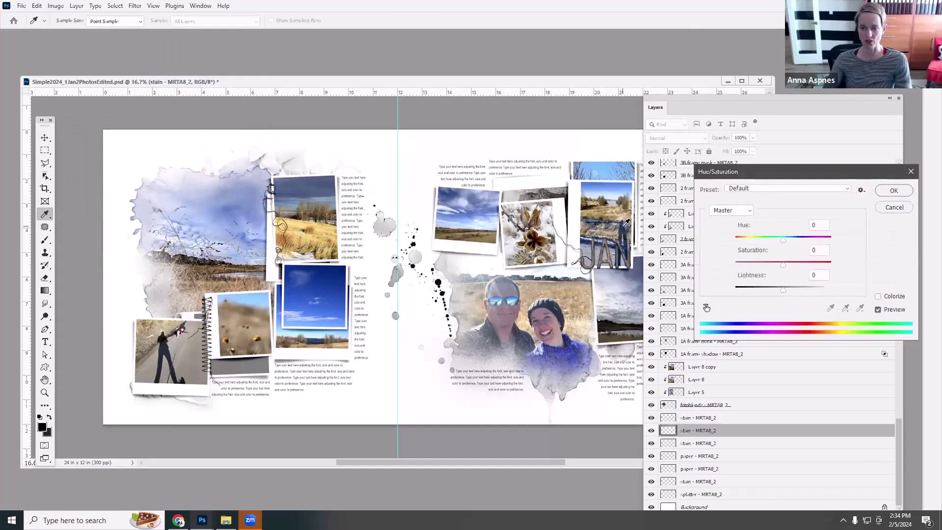
{"action": "mouse_move", "coordinate": [782, 242]}
{"action": "left_mouse_down"}
{"action": "mouse_move", "coordinate": [810, 241]}
{"action": "mouse_move", "coordinate": [793, 242]}
{"action": "left_mouse_up"}
{"action": "left_click_drag", "start_coordinate": [780, 291], "coordinate": [785, 243]}
{"action": "left_click", "coordinate": [883, 192]}
{"action": "key", "text": "v"}
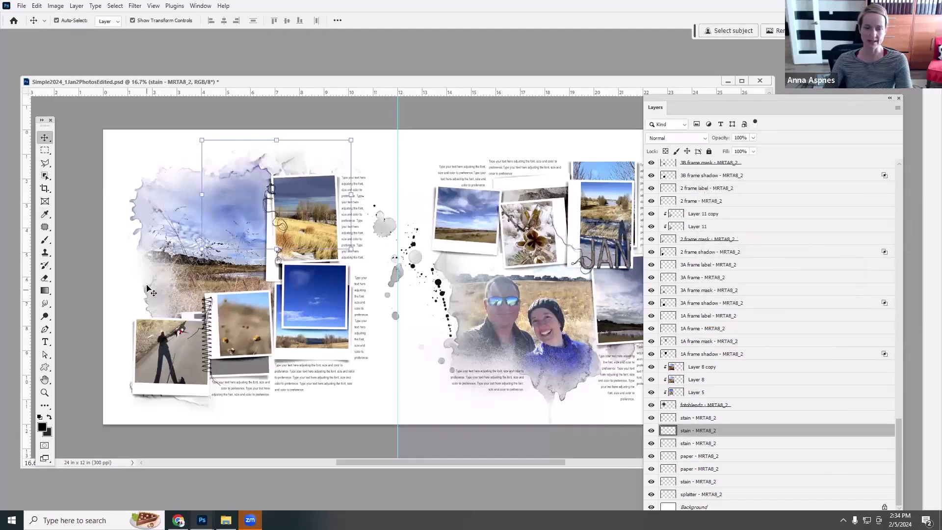
Step: Step the layer selection down to the upper paper - MRTA8_2 layer and reposition the document window to show the whole second page
{"action": "key", "text": "alt+bracketleft"}
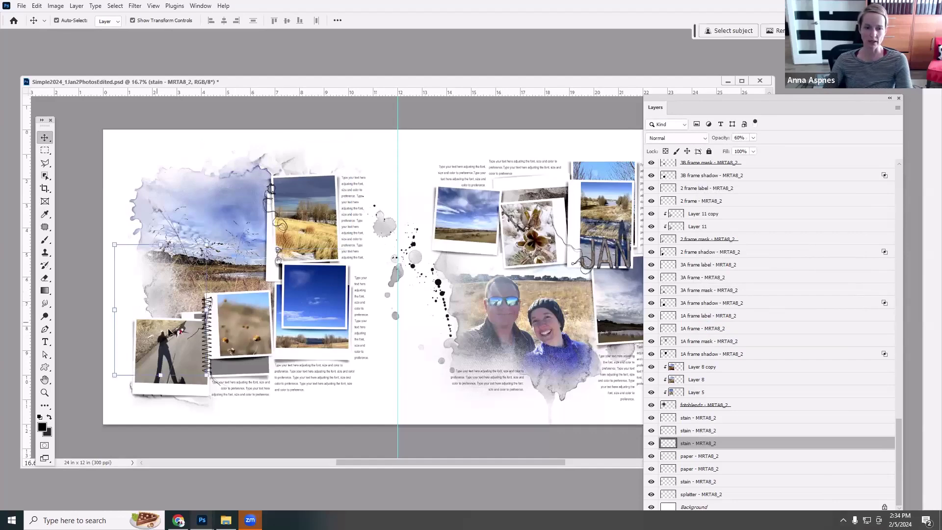
{"action": "key", "text": "alt+bracketleft"}
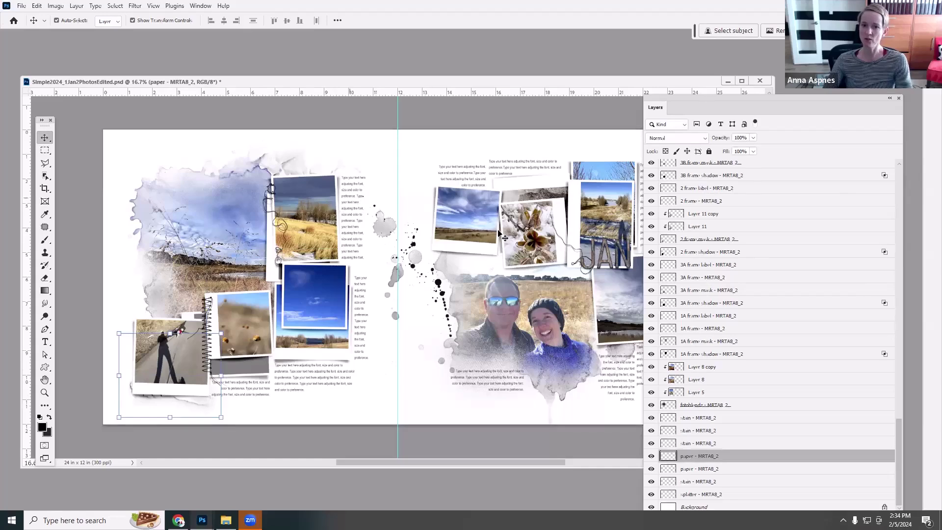
{"action": "left_click_drag", "start_coordinate": [555, 82], "coordinate": [483, 86]}
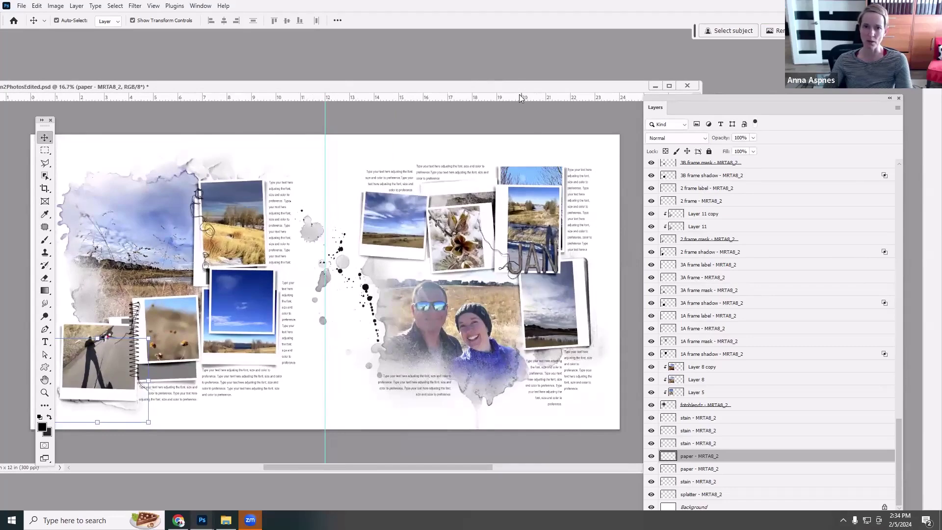
{"action": "left_click_drag", "start_coordinate": [512, 86], "coordinate": [479, 79]}
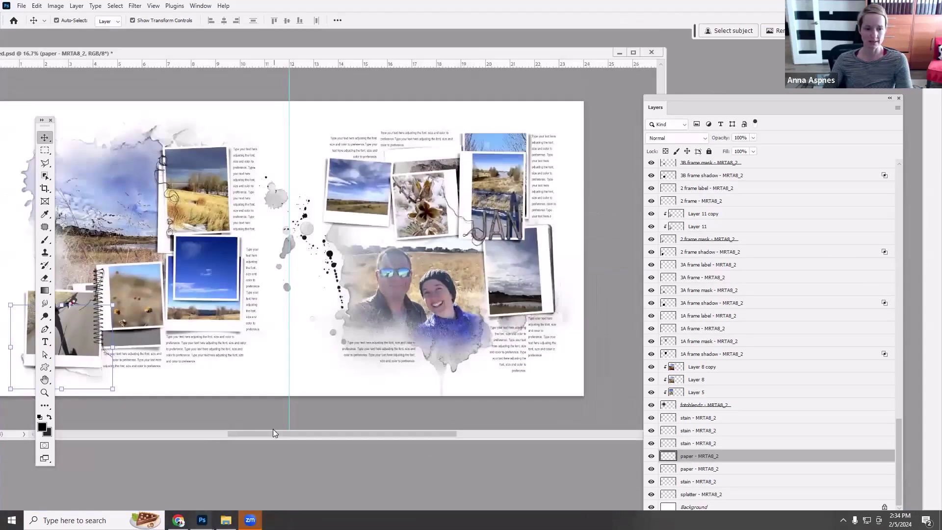
Step: Bring up and reposition the Simple2024_1Jan3StainsFramesBackground.psd window, and minimize Simple2024_1Jan2PhotosEdited.psd
{"action": "mouse_move", "coordinate": [202, 520]}
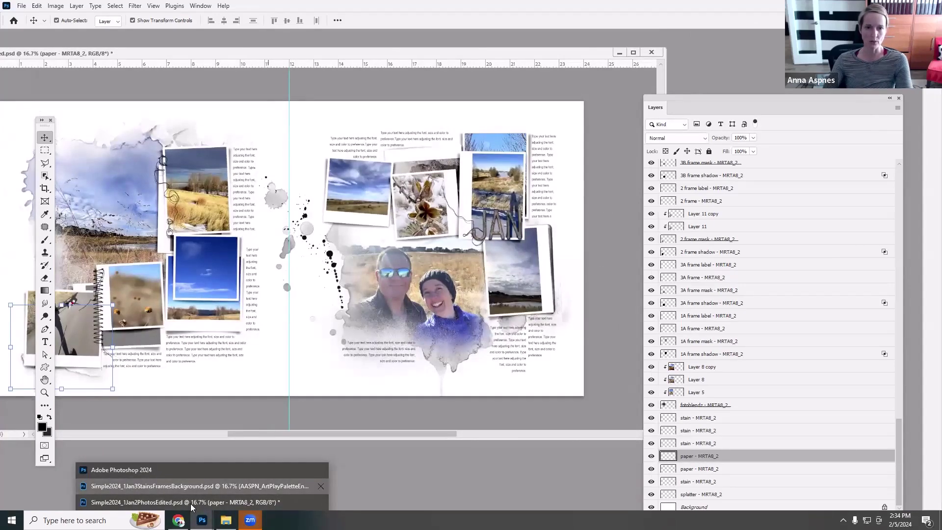
{"action": "left_click", "coordinate": [191, 486]}
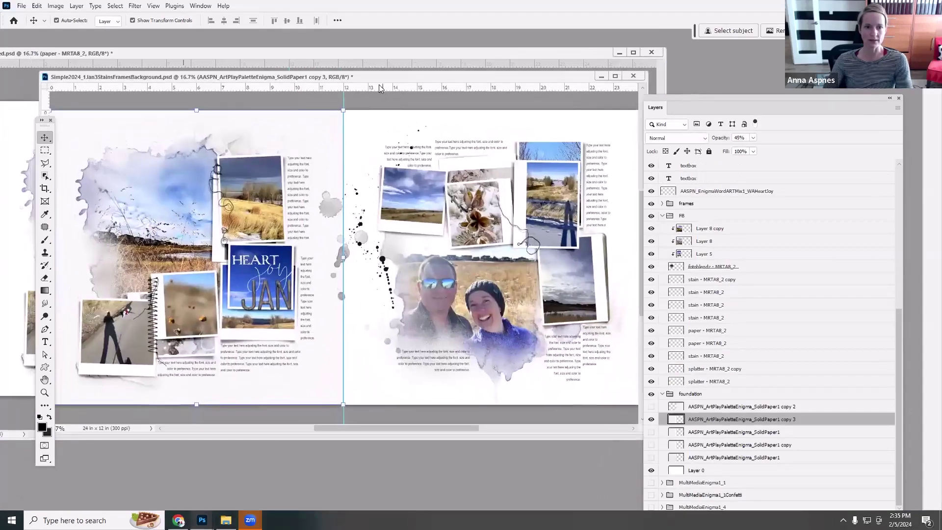
{"action": "left_click_drag", "start_coordinate": [383, 77], "coordinate": [372, 91]}
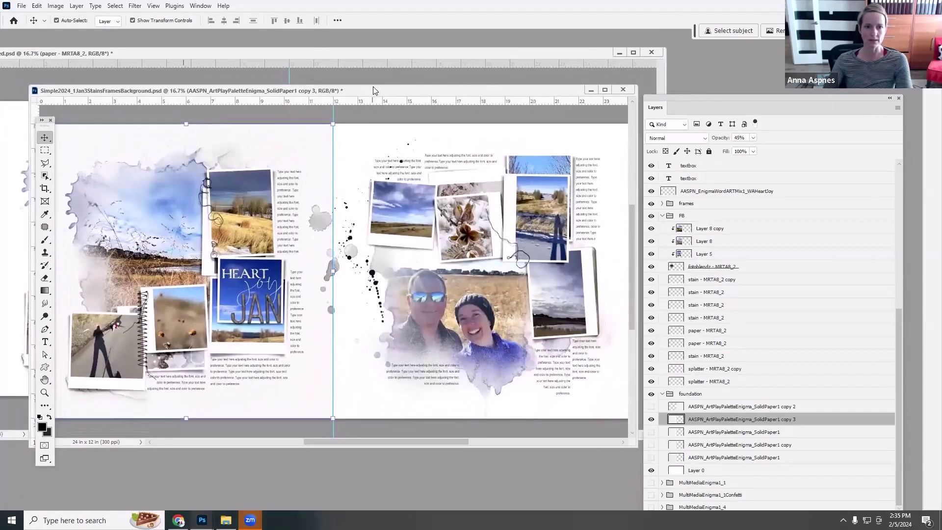
{"action": "left_click_drag", "start_coordinate": [366, 55], "coordinate": [311, 136]}
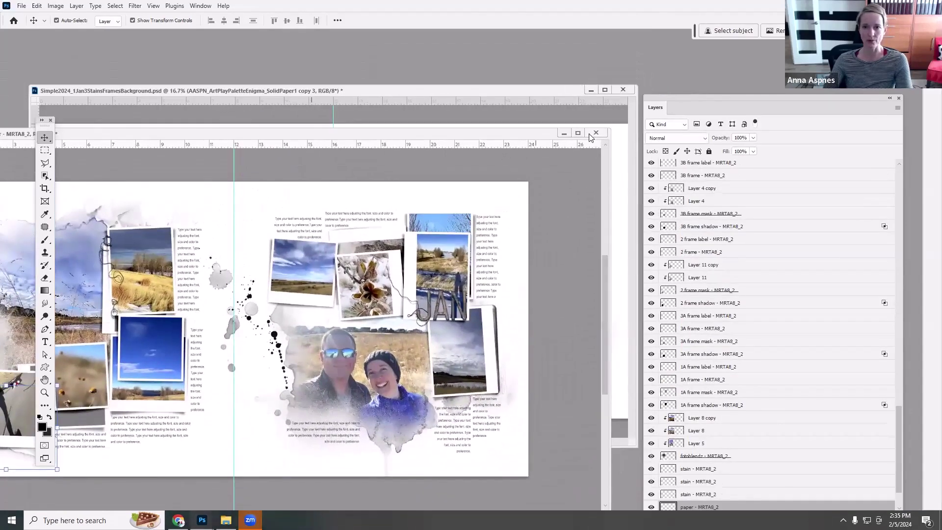
{"action": "left_click", "coordinate": [564, 133]}
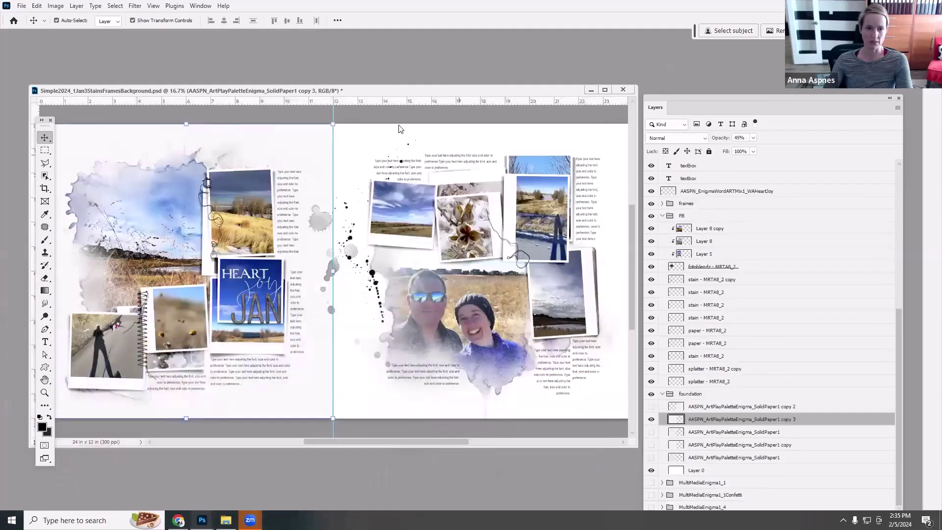
{"action": "left_click_drag", "start_coordinate": [211, 98], "coordinate": [237, 84]}
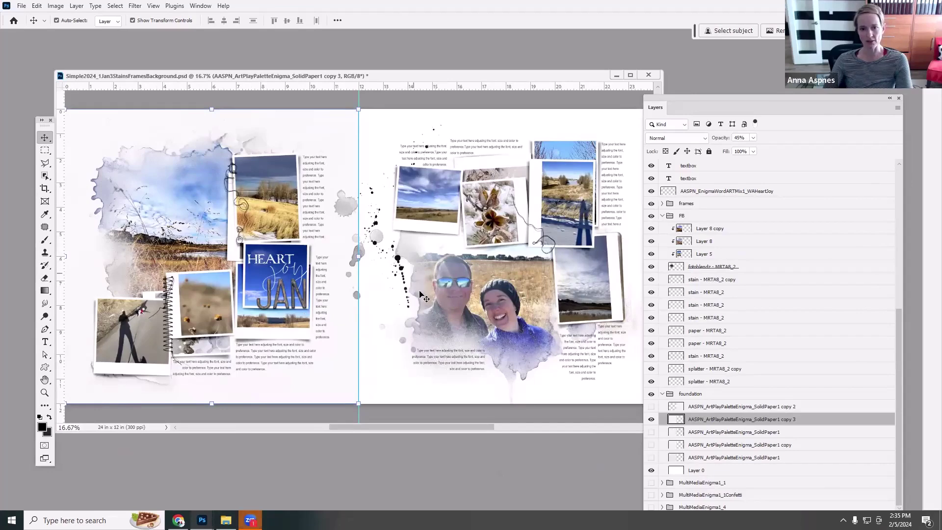
Step: Identify the MRTA8_3 stain layers on the second page by selecting them and toggling visibility, leaving XXX stain - MRTA8_3 hidden
{"action": "left_click_drag", "start_coordinate": [406, 300], "coordinate": [403, 253]}
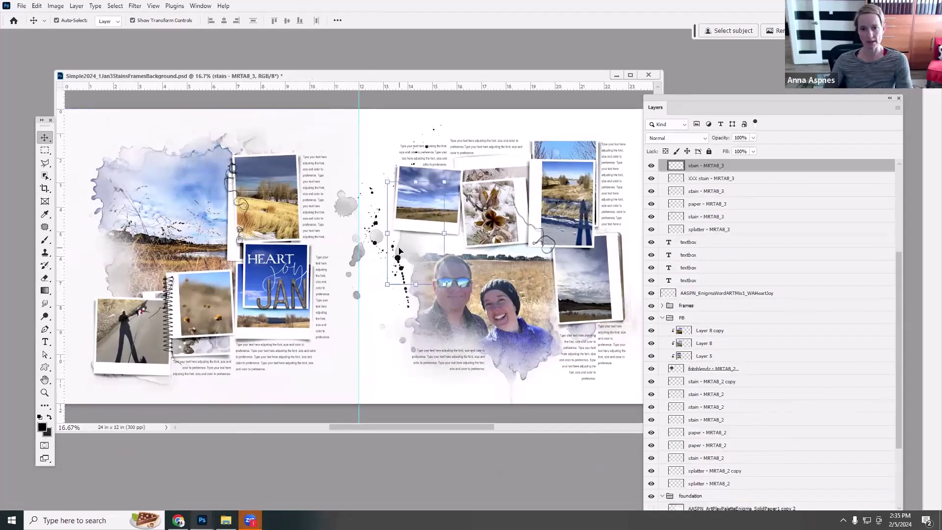
{"action": "left_click", "coordinate": [651, 166]}
{"action": "left_click", "coordinate": [651, 166]}
{"action": "left_click", "coordinate": [650, 178]}
{"action": "left_click", "coordinate": [651, 178]}
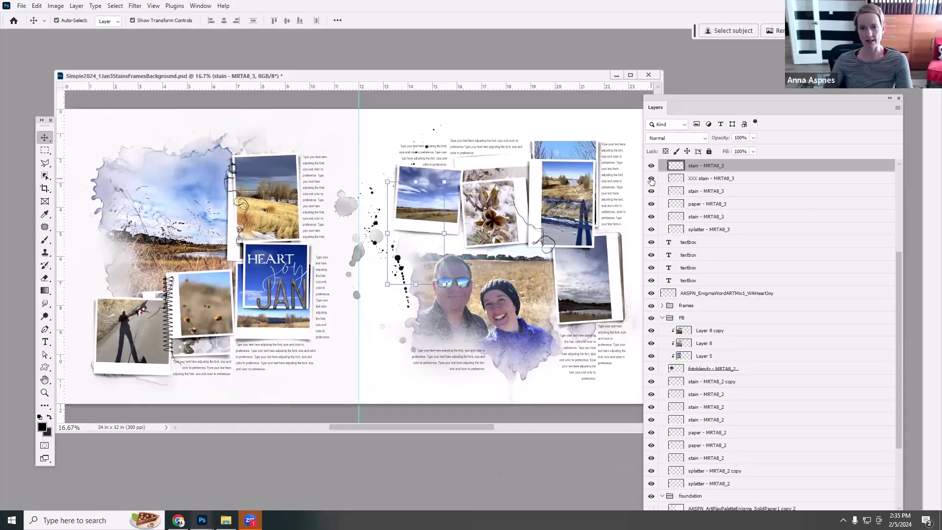
{"action": "left_click", "coordinate": [651, 179]}
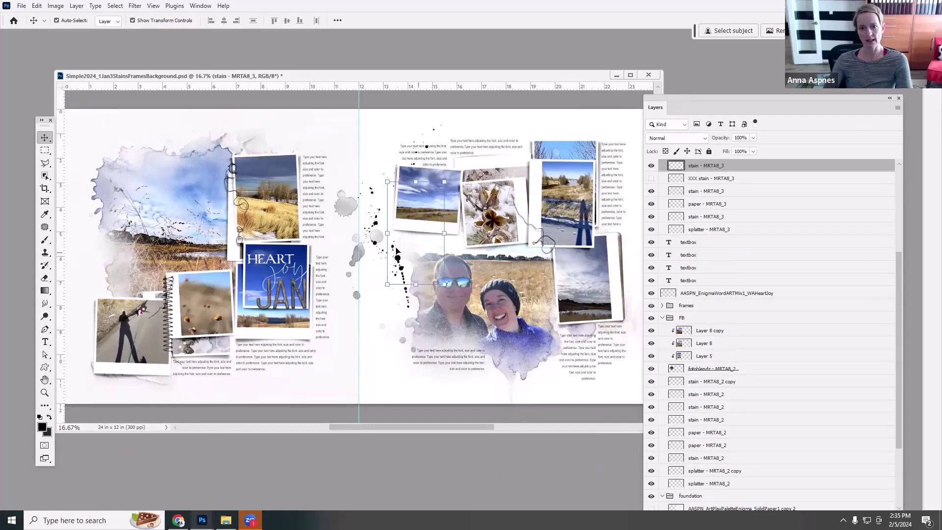
{"action": "left_click", "coordinate": [586, 326]}
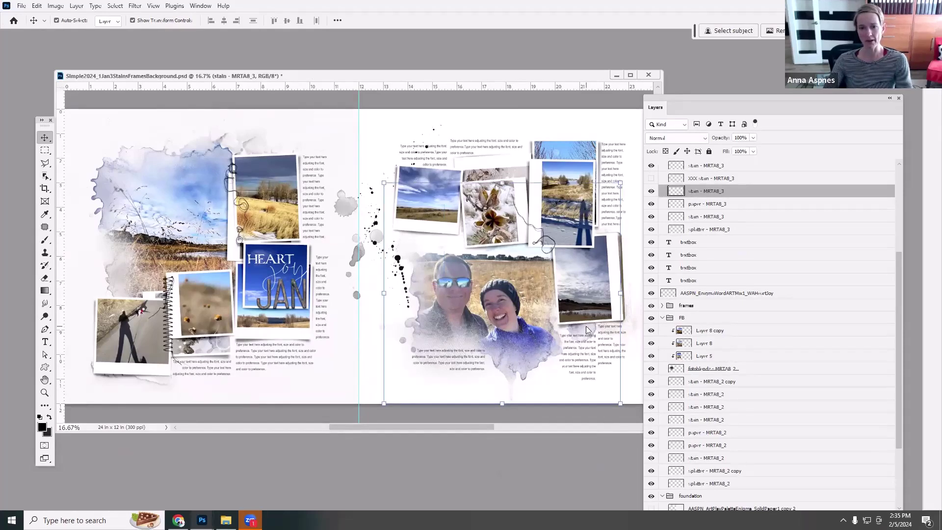
Step: Identify the clipped photo layers and the JAN title by selecting them on both pages of the layout
{"action": "left_click", "coordinate": [508, 174]}
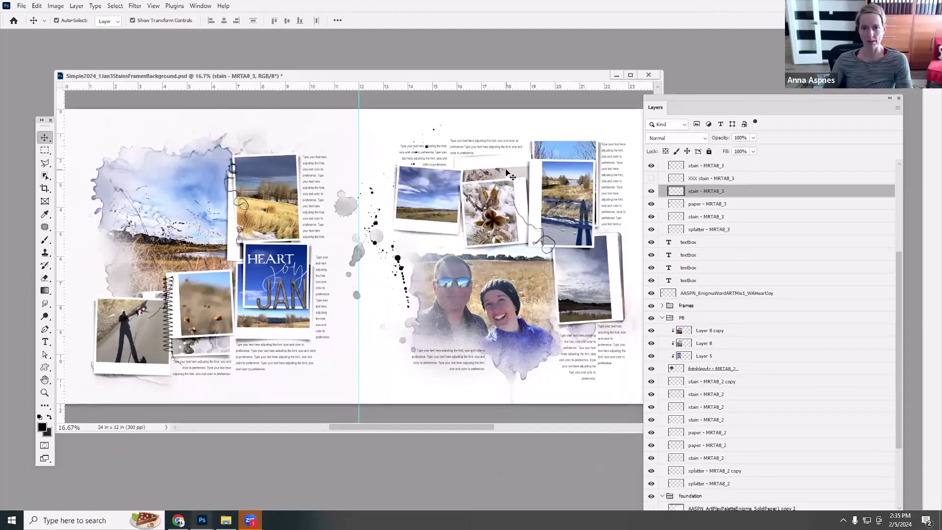
{"action": "left_click", "coordinate": [507, 174]}
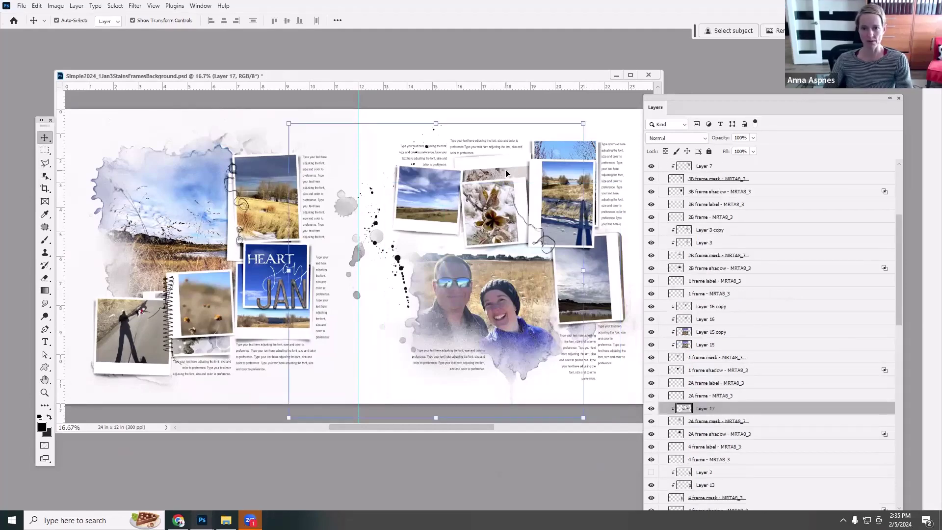
{"action": "left_click", "coordinate": [211, 344]}
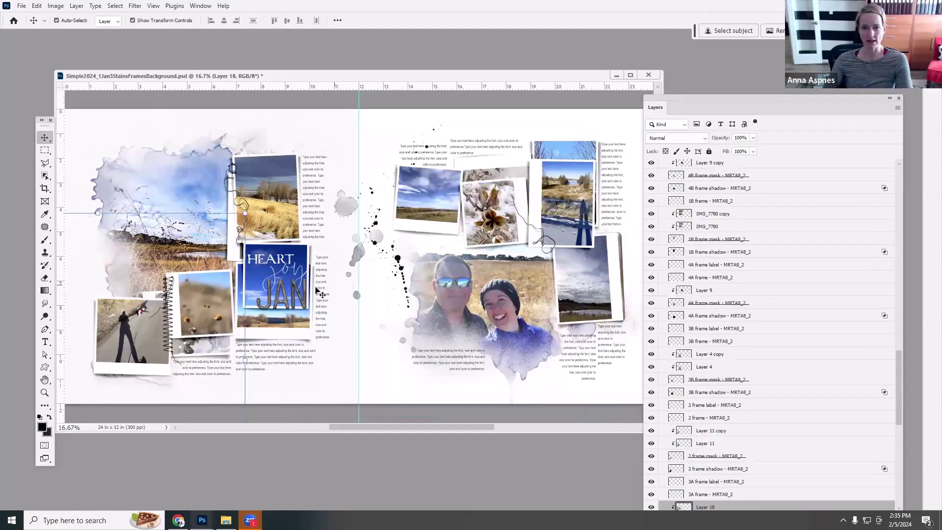
{"action": "left_click_drag", "start_coordinate": [296, 302], "coordinate": [290, 283]}
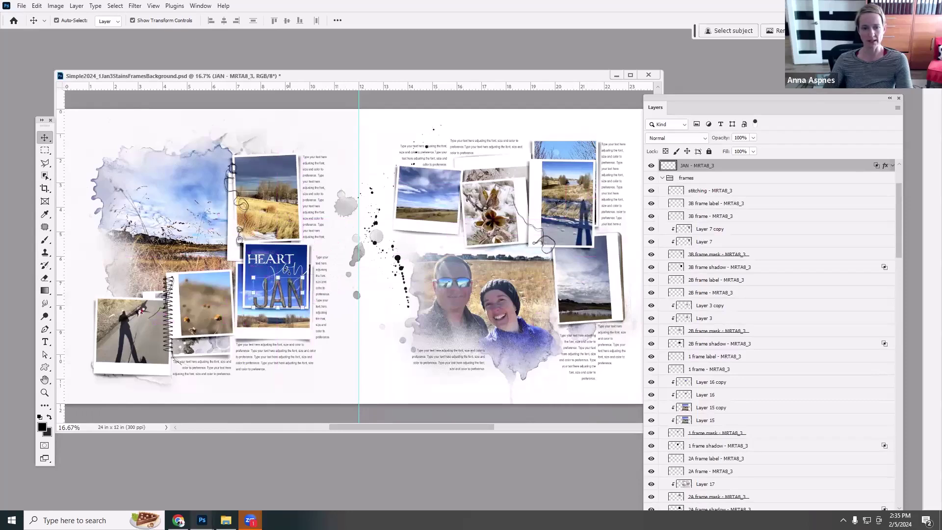
{"action": "left_click", "coordinate": [280, 267]}
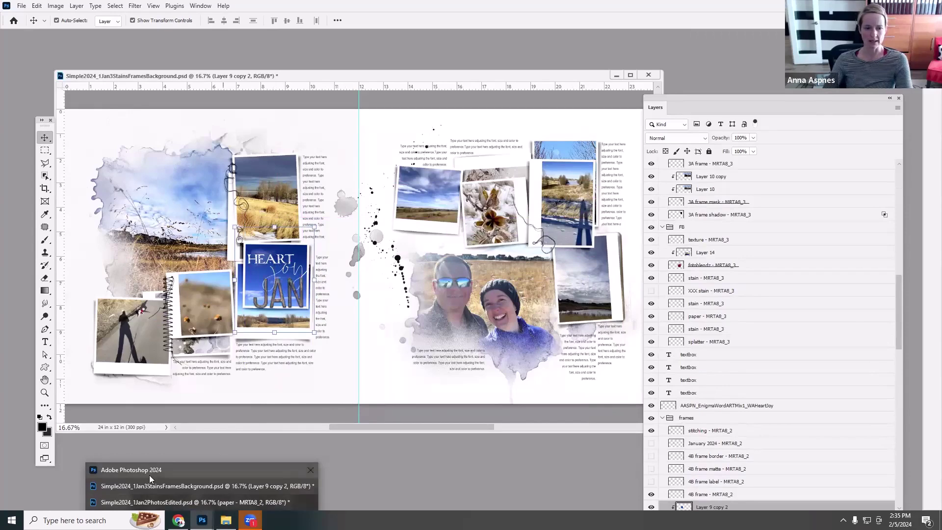
Step: Switch to File Explorer, preview AASPN_EnigmaWordARTMix1_WAHeartJoy in the 1Jan folder's Enigma WordART Mix No 1 subfolder, and return to Photoshop
{"action": "left_click", "coordinate": [225, 519]}
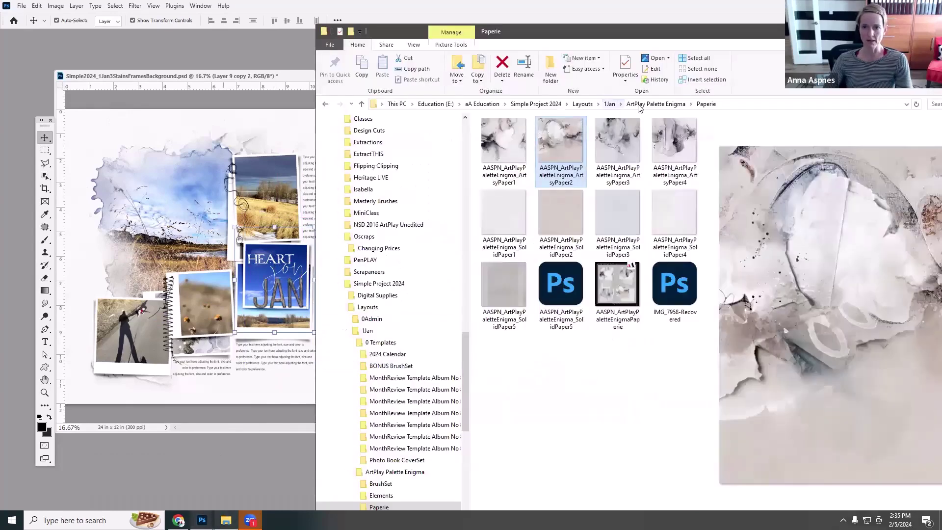
{"action": "left_click", "coordinate": [621, 104]}
{"action": "left_click", "coordinate": [609, 104]}
{"action": "double_click", "coordinate": [619, 146]}
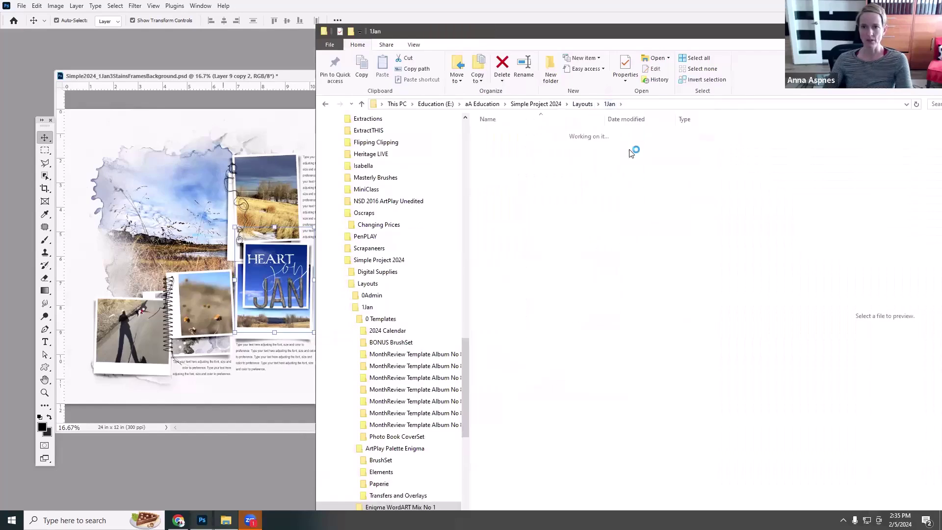
{"action": "double_click", "coordinate": [574, 33]}
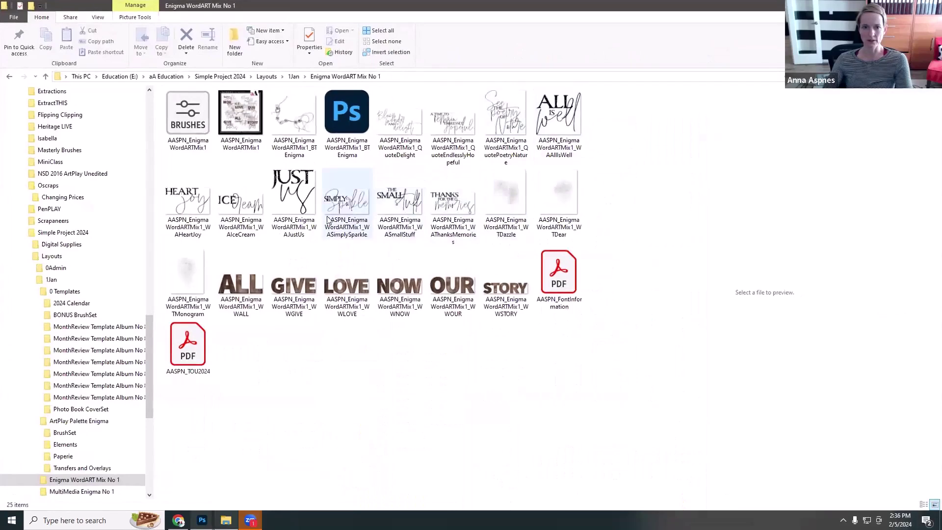
{"action": "left_click", "coordinate": [178, 214]}
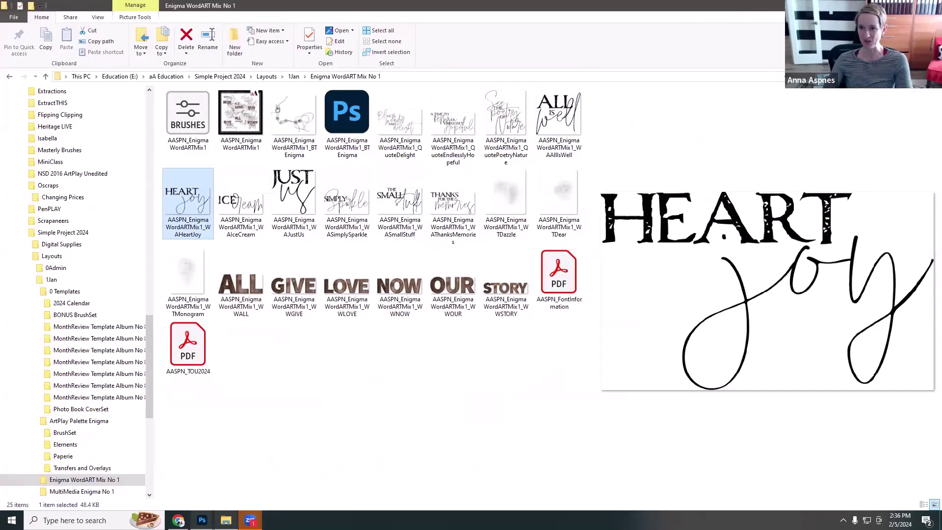
{"action": "key", "text": "alt+Tab"}
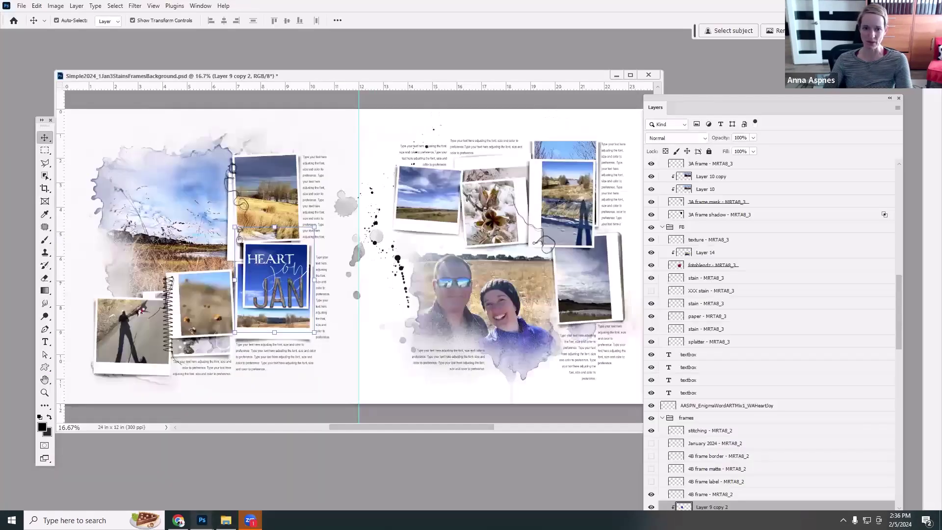
Step: Reposition the document window and locate the stain - MRTA8_2 layer above the first page's large photo in the layer stack
{"action": "left_click_drag", "start_coordinate": [482, 76], "coordinate": [479, 72]}
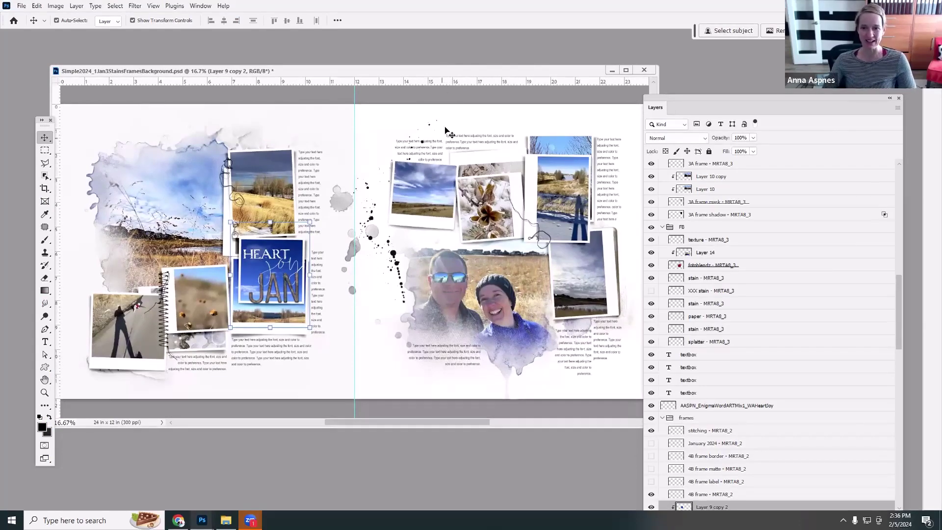
{"action": "left_click_drag", "start_coordinate": [505, 71], "coordinate": [524, 74]}
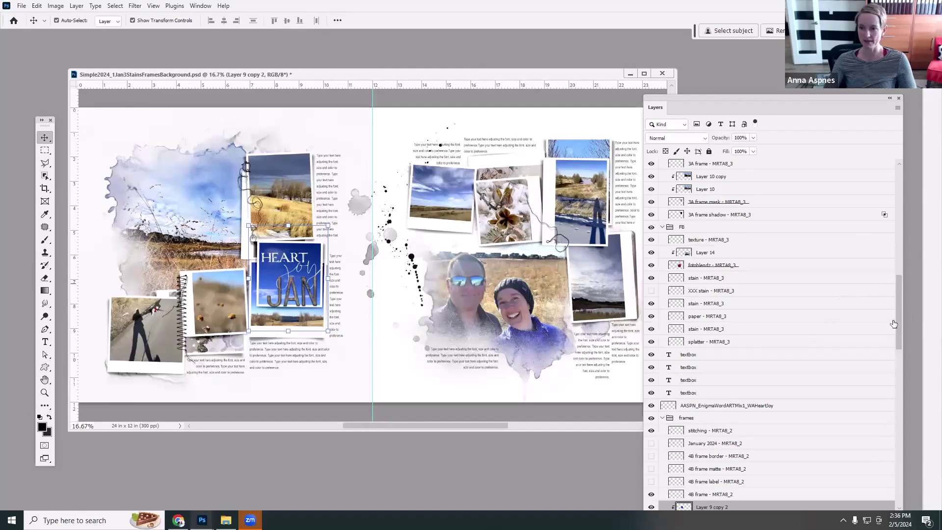
{"action": "left_click", "coordinate": [231, 144]}
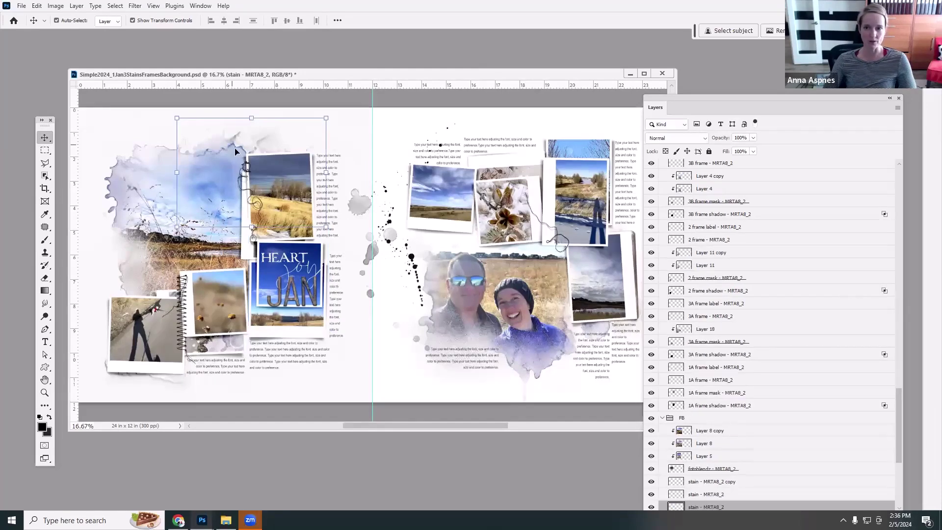
{"action": "left_click_drag", "start_coordinate": [902, 393], "coordinate": [896, 420]}
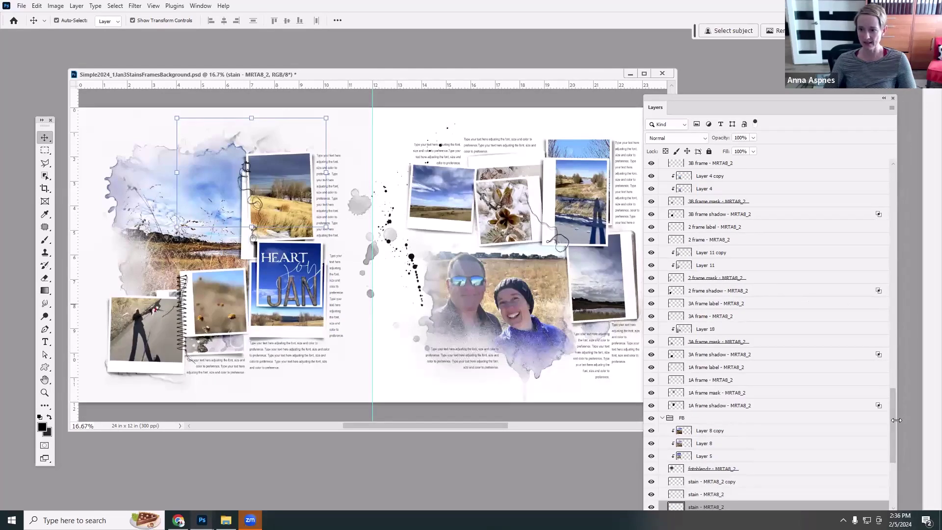
{"action": "scroll", "coordinate": [765, 343], "scroll_direction": "down", "scroll_amount": 5}
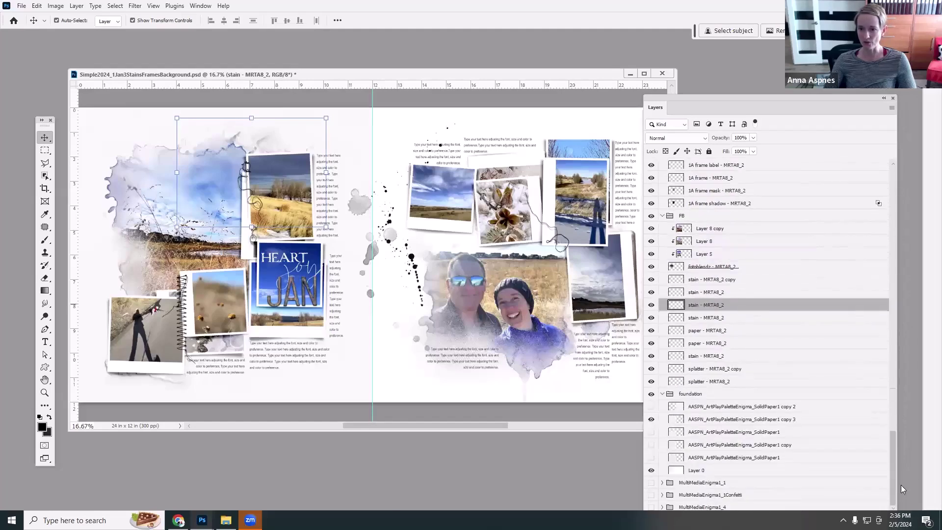
Step: Toggle the visibility of the stain - MRTA8_2 layers and the upper paper - MRTA8_2 layer to compare their effect on the first page
{"action": "left_click", "coordinate": [651, 317]}
{"action": "left_click", "coordinate": [651, 318]}
{"action": "left_click", "coordinate": [652, 330]}
{"action": "left_click", "coordinate": [651, 330]}
{"action": "left_click", "coordinate": [651, 318]}
{"action": "left_click", "coordinate": [651, 317]}
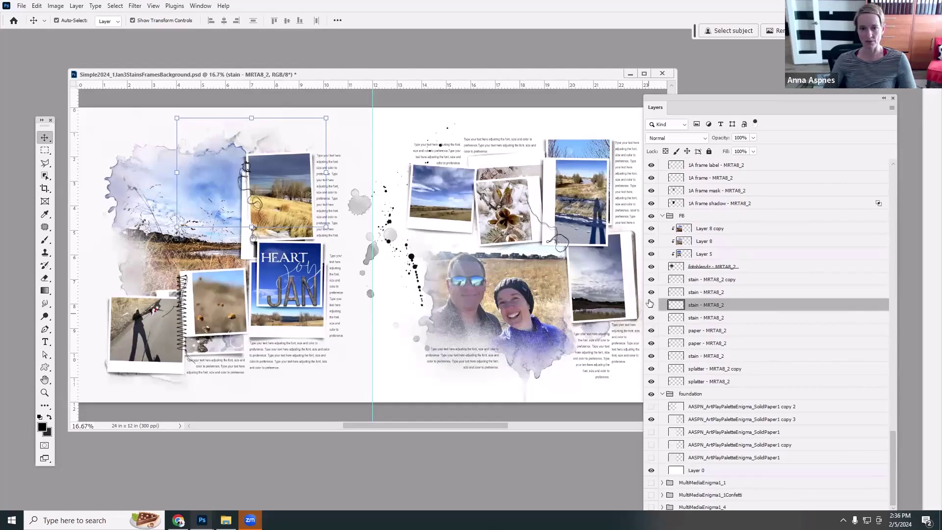
{"action": "left_click", "coordinate": [651, 305]}
{"action": "left_click", "coordinate": [650, 292]}
{"action": "left_click", "coordinate": [651, 292]}
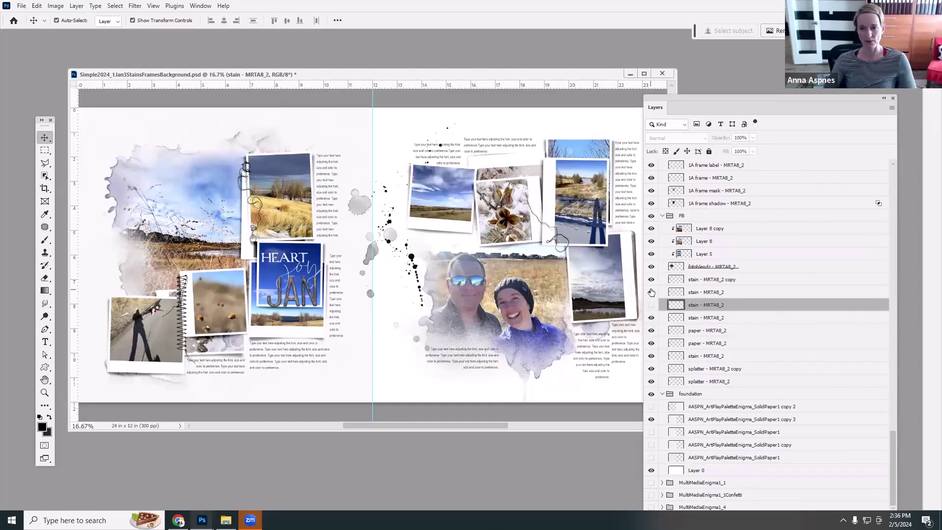
Step: Select the stain - MRTA8_2 copy layer together with the two stain - MRTA8_2 layers directly beneath it
{"action": "left_click", "coordinate": [679, 293]}
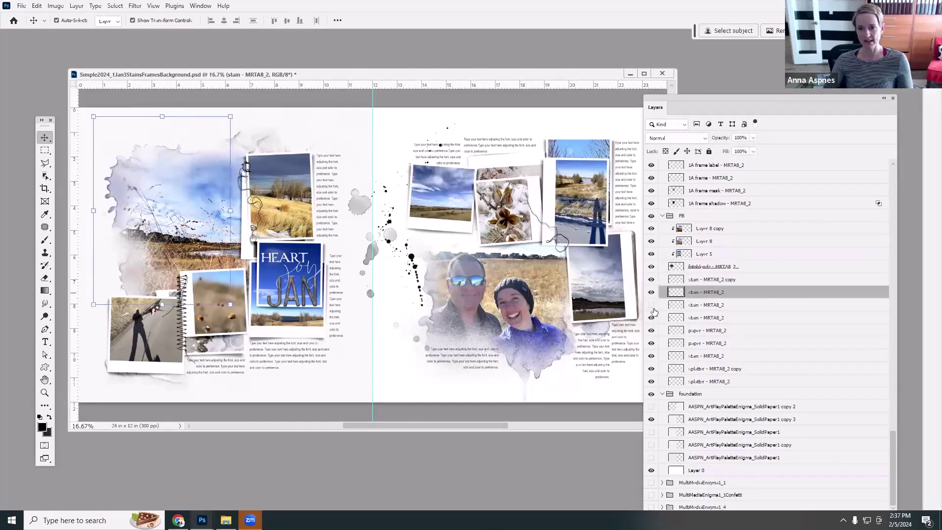
{"action": "left_click", "coordinate": [676, 284], "text": "shift"}
{"action": "left_click", "coordinate": [675, 305], "text": "shift"}
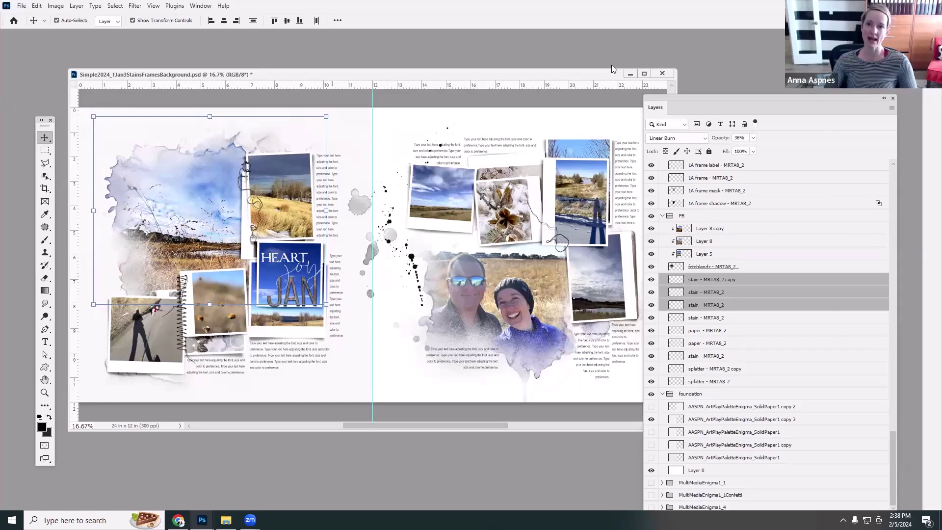
Step: Reposition the document window and examine the first page's embellishments by selecting the Heart Joy word art, stitching, Layer 18 and JAN title
{"action": "left_click_drag", "start_coordinate": [608, 73], "coordinate": [557, 75]}
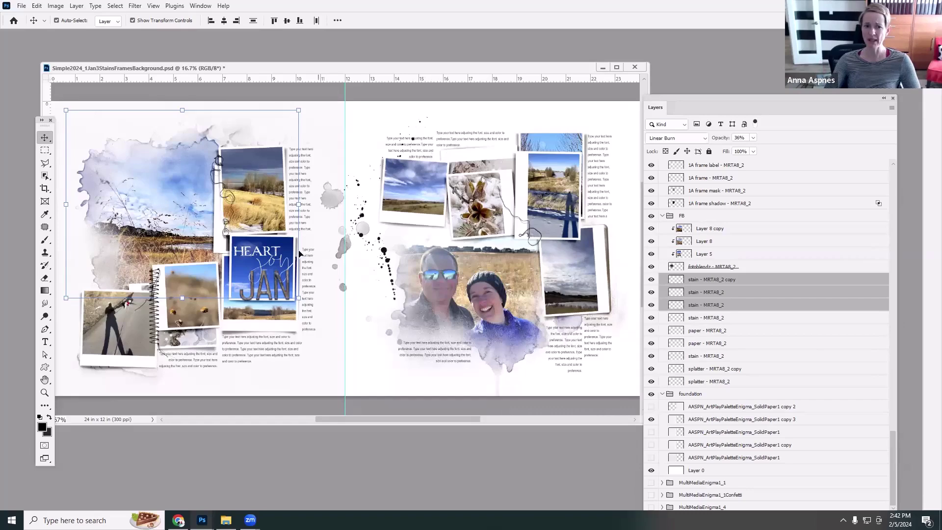
{"action": "left_click", "coordinate": [269, 253]}
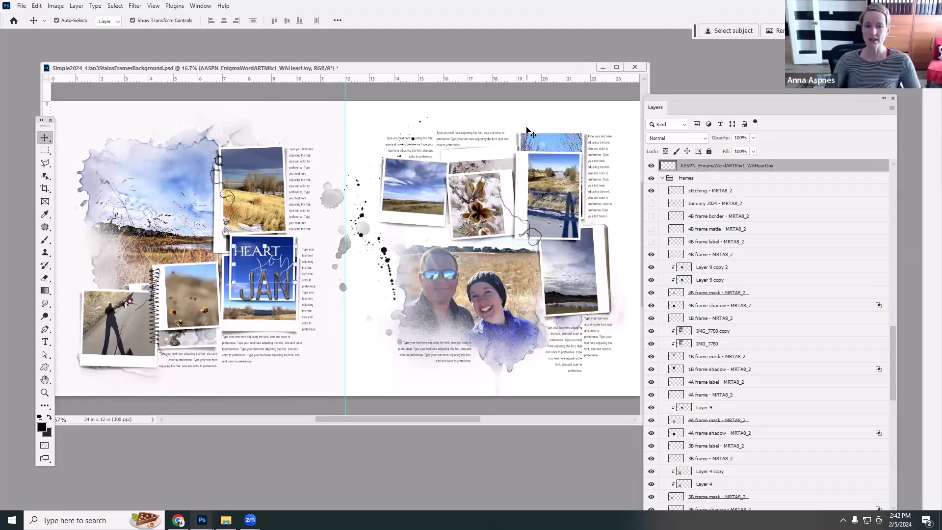
{"action": "left_click", "coordinate": [156, 294]}
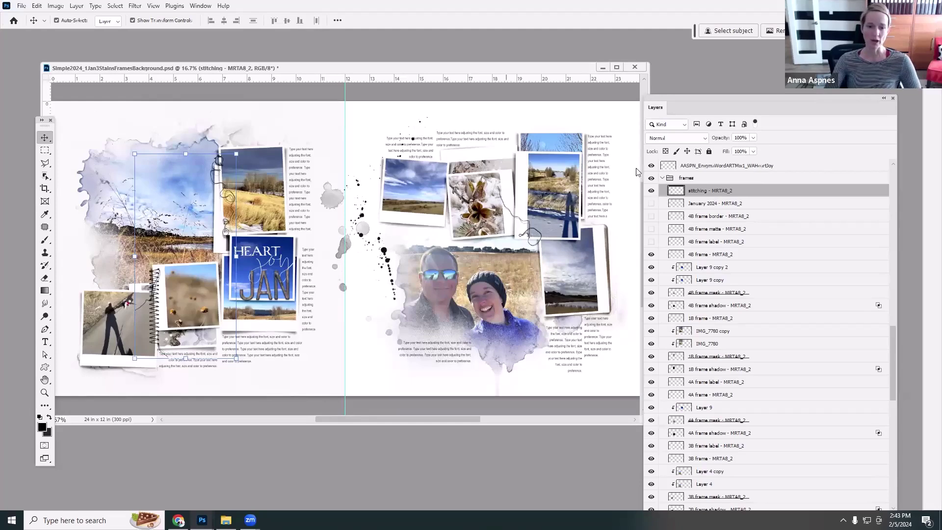
{"action": "left_click_drag", "start_coordinate": [551, 69], "coordinate": [536, 71]}
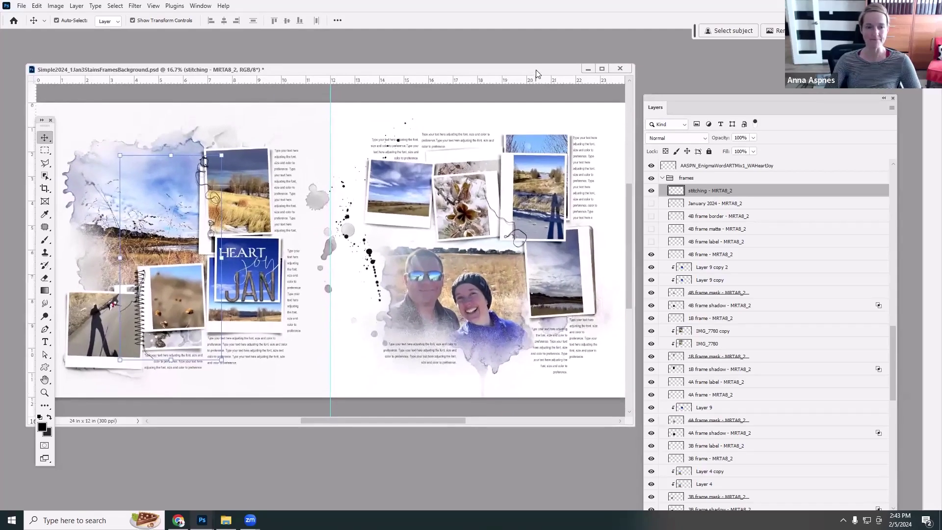
{"action": "left_click", "coordinate": [188, 345]}
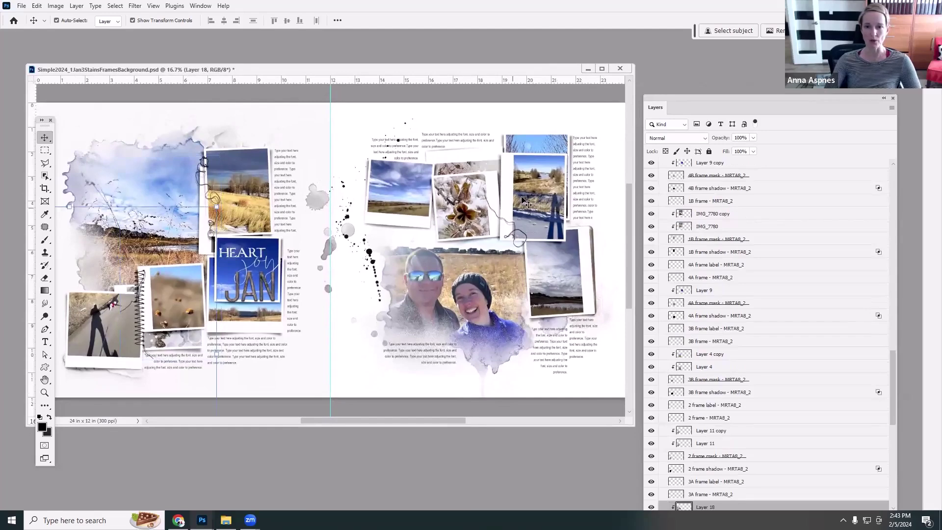
{"action": "left_click", "coordinate": [250, 257]}
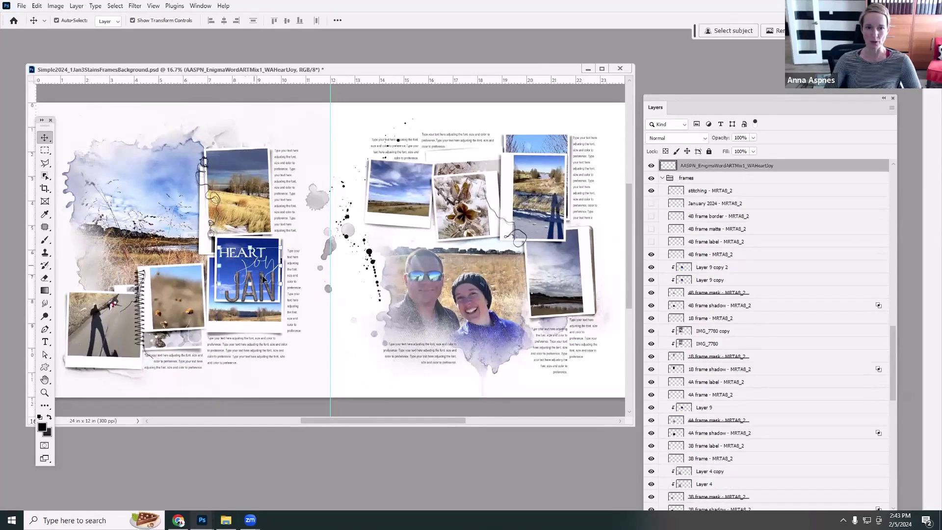
{"action": "left_click_drag", "start_coordinate": [264, 284], "coordinate": [261, 284]}
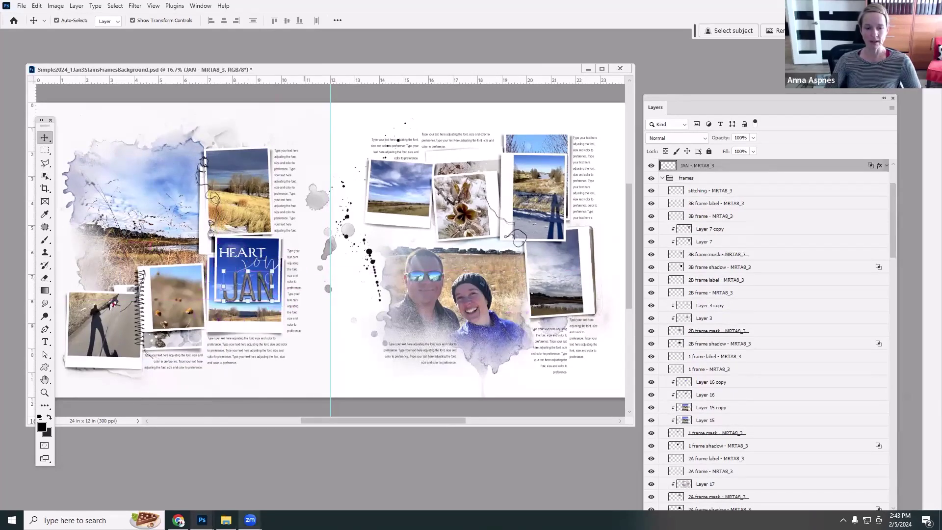
Step: Open Simple2024_1Jan4Embellishment.psd from the 1Jan folder, minimize the stains version, and float the new document in its own window
{"action": "left_click", "coordinate": [226, 520]}
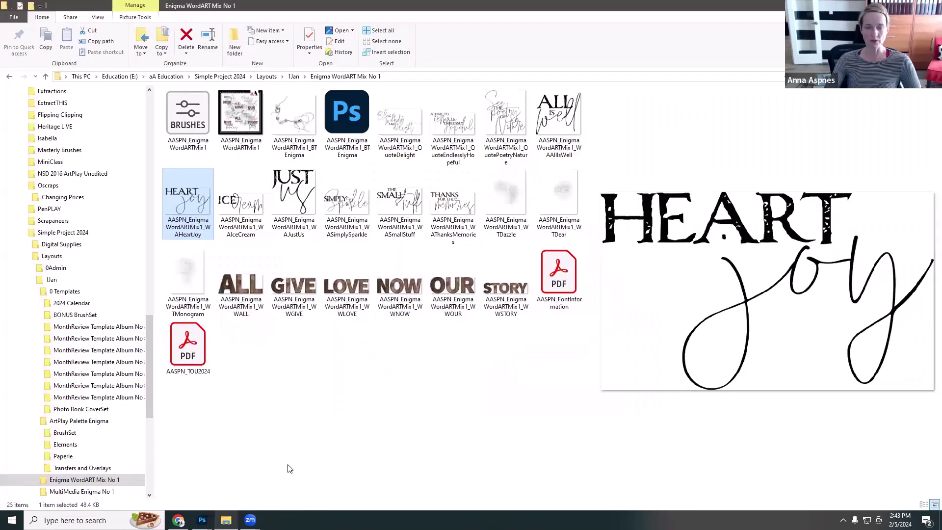
{"action": "left_click", "coordinate": [293, 76]}
{"action": "left_click_drag", "start_coordinate": [252, 197], "coordinate": [286, 58]}
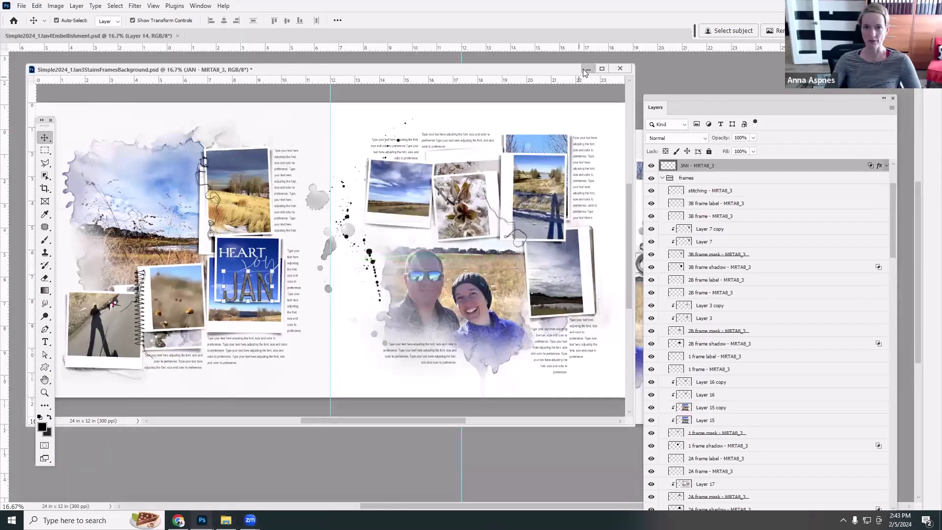
{"action": "left_click", "coordinate": [586, 69]}
{"action": "left_click_drag", "start_coordinate": [268, 34], "coordinate": [324, 72]}
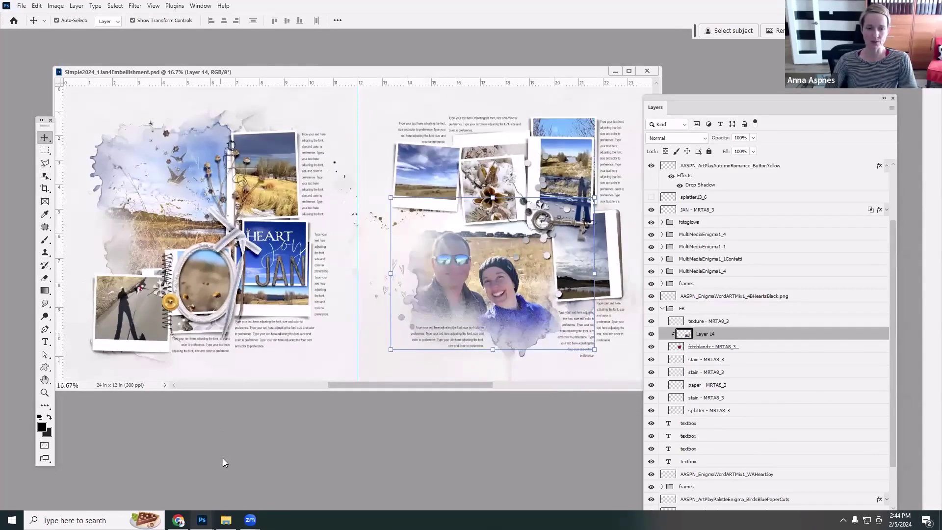
Step: Browse the MultiMedia Enigma No 1 folder in File Explorer, preview AASPN_MultiMediaEnigma1_1 in subfolder 1, and reopen the main folder
{"action": "mouse_move", "coordinate": [226, 520]}
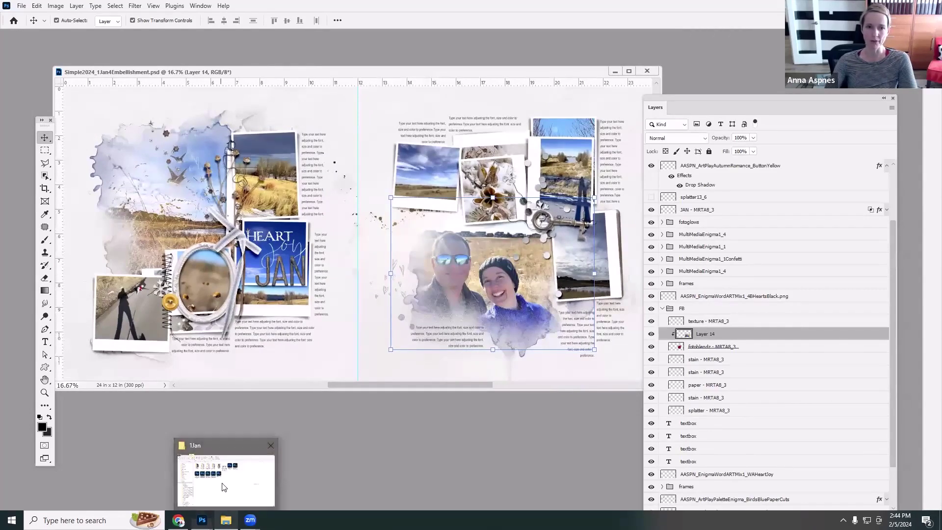
{"action": "left_click", "coordinate": [223, 487]}
{"action": "double_click", "coordinate": [357, 133]}
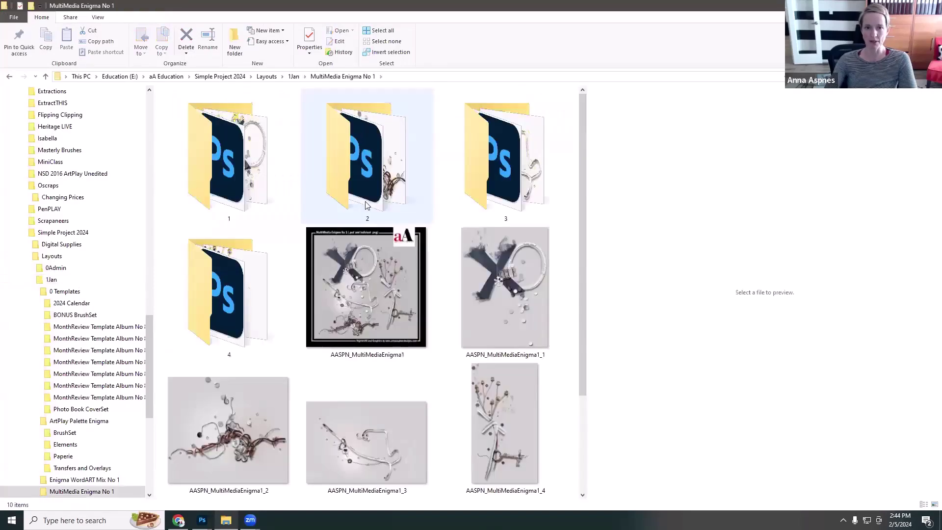
{"action": "scroll", "coordinate": [583, 185], "scroll_direction": "down", "scroll_amount": 3}
{"action": "scroll", "coordinate": [296, 136], "scroll_direction": "up", "scroll_amount": 3}
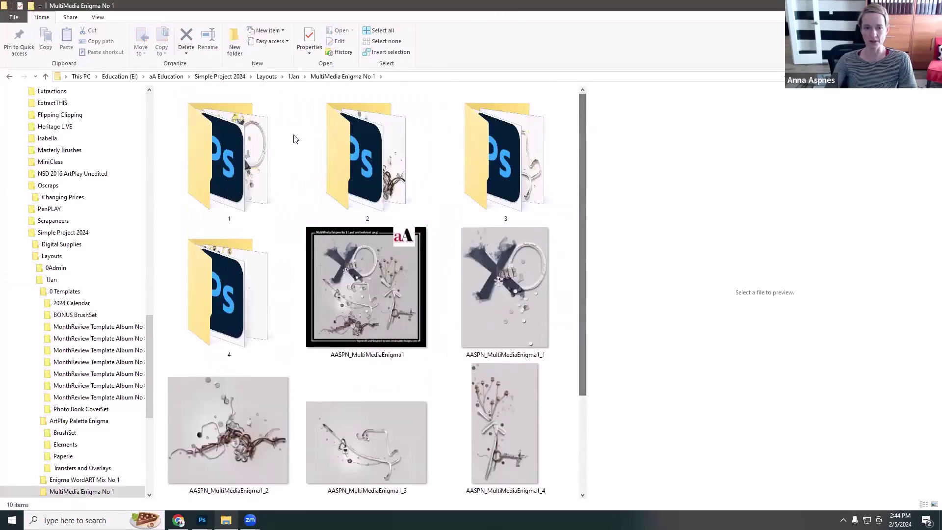
{"action": "double_click", "coordinate": [238, 149]}
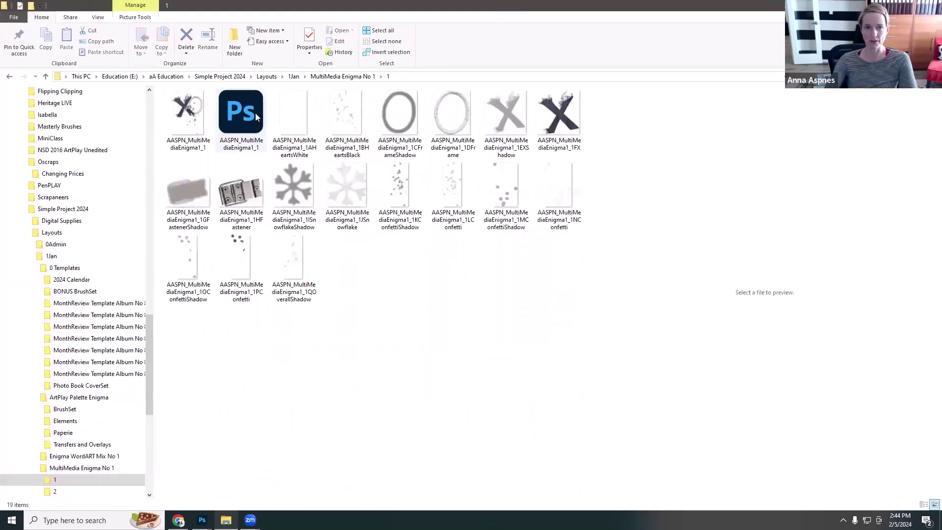
{"action": "left_click", "coordinate": [180, 119]}
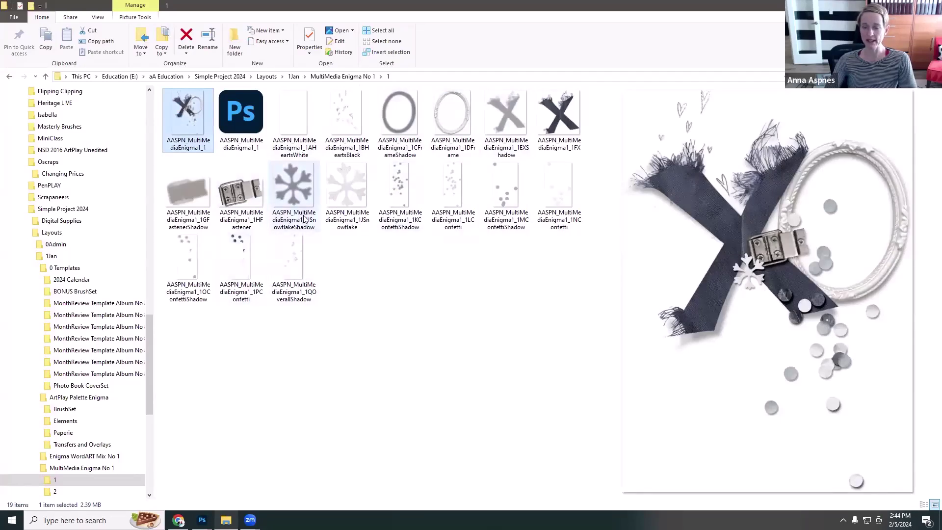
{"action": "left_click", "coordinate": [294, 77]}
{"action": "double_click", "coordinate": [343, 127]}
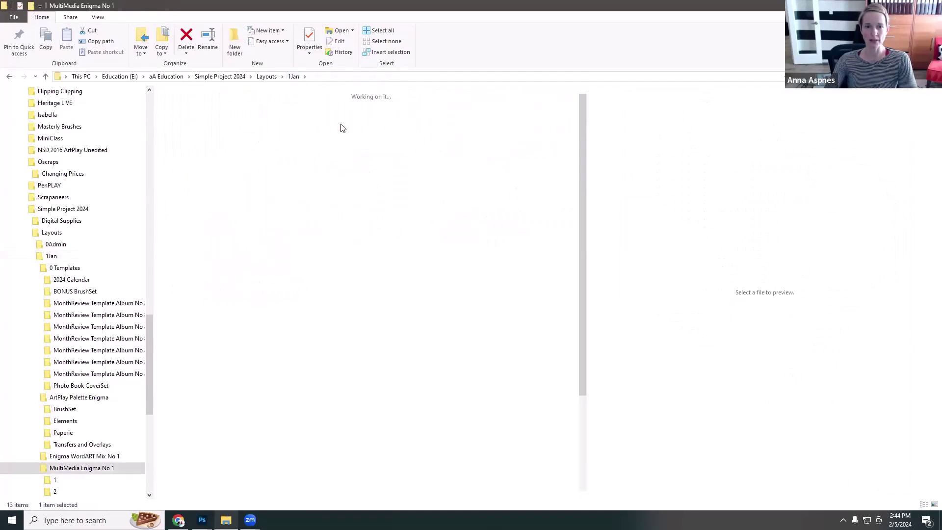
Step: Preview AASPN_MultiMediaEnigma1_4, open its PSD from subfolder 4 in Photoshop, and restore Simple2024_1Jan3StainsFramesBackground.psd
{"action": "left_click_drag", "start_coordinate": [591, 278], "coordinate": [588, 329]}
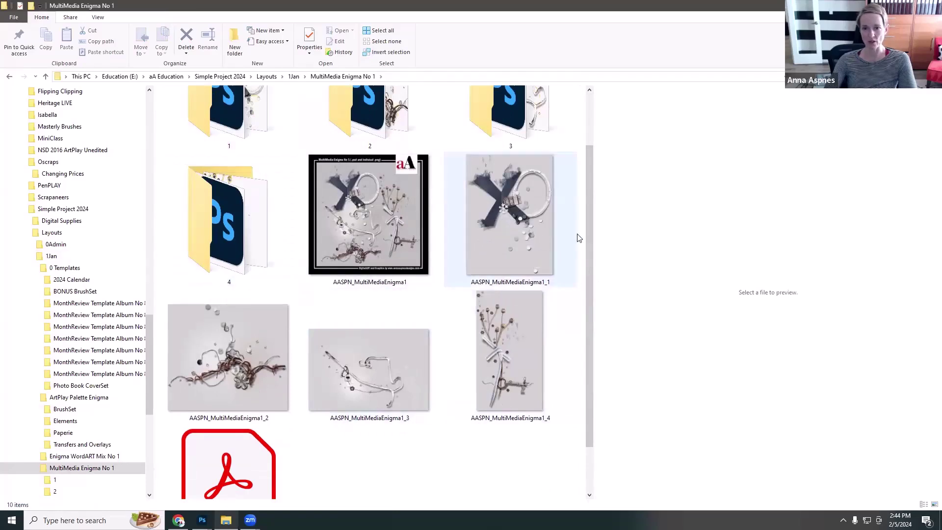
{"action": "scroll", "coordinate": [583, 235], "scroll_direction": "down", "scroll_amount": 1}
{"action": "left_click", "coordinate": [510, 326]}
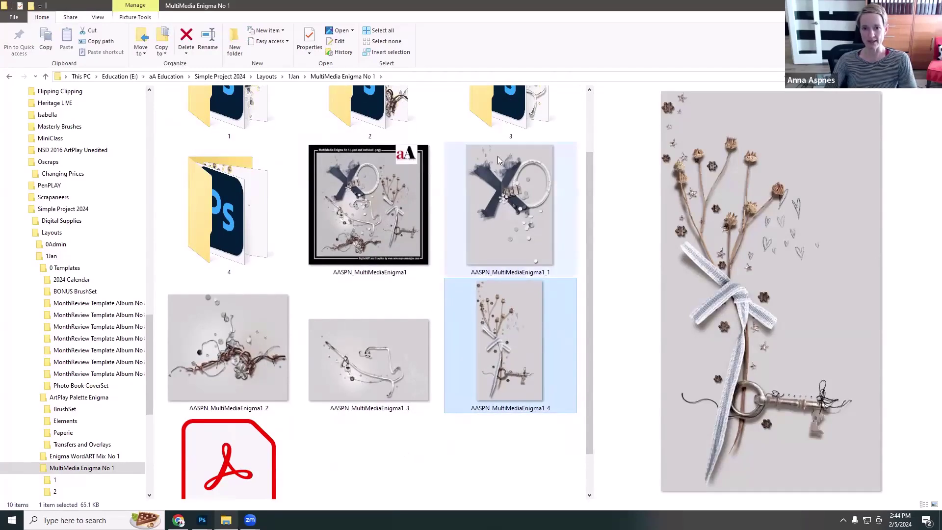
{"action": "double_click", "coordinate": [227, 205]}
{"action": "left_click", "coordinate": [241, 134]}
{"action": "left_click_drag", "start_coordinate": [241, 135], "coordinate": [223, 311]}
{"action": "left_click_drag", "start_coordinate": [196, 434], "coordinate": [240, 38]}
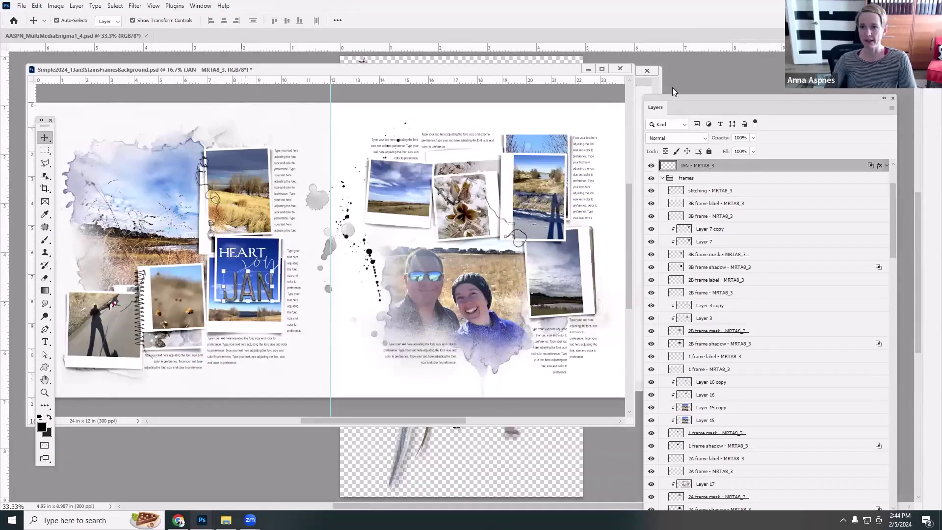
Step: Float AASPN_MultiMediaEnigma1_4.psd in its own window and position it over the scrapbook layout
{"action": "left_click_drag", "start_coordinate": [891, 219], "coordinate": [891, 168]}
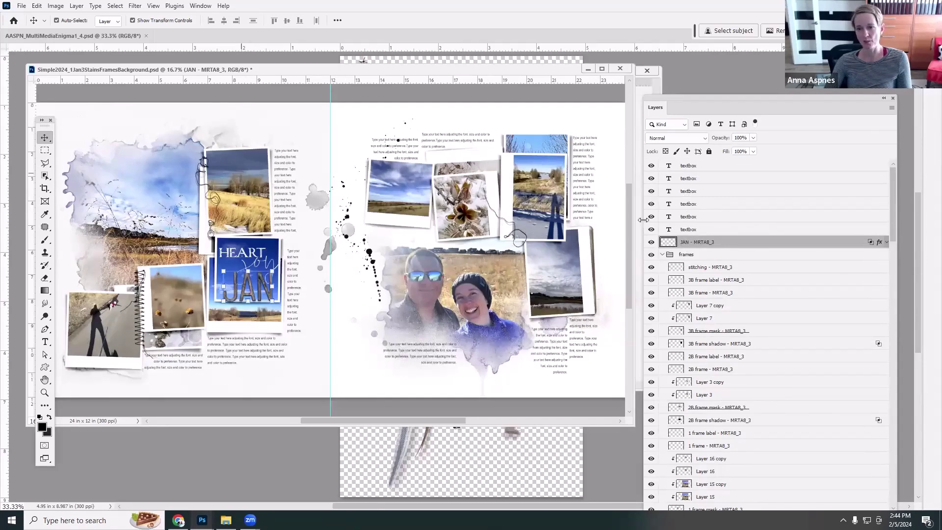
{"action": "left_click", "coordinate": [418, 45]}
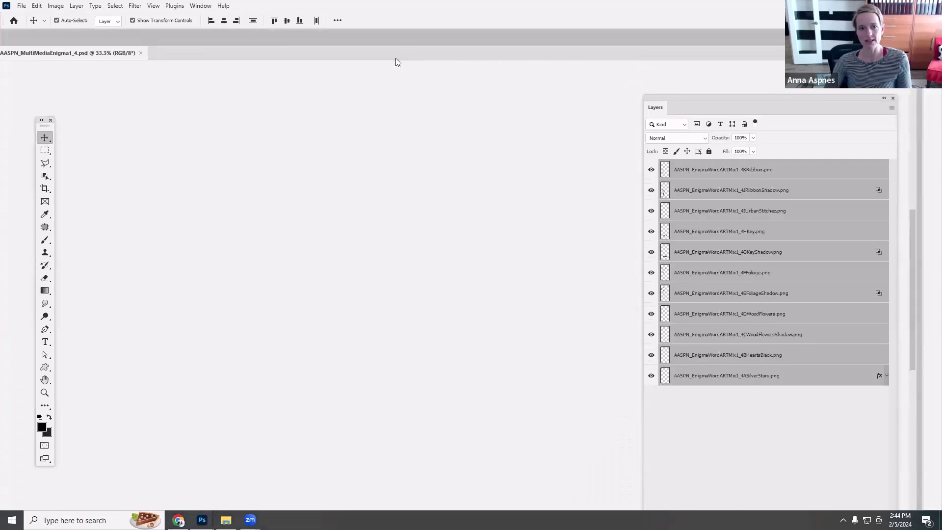
{"action": "left_click_drag", "start_coordinate": [73, 35], "coordinate": [128, 42]}
{"action": "left_click_drag", "start_coordinate": [250, 59], "coordinate": [429, 48]}
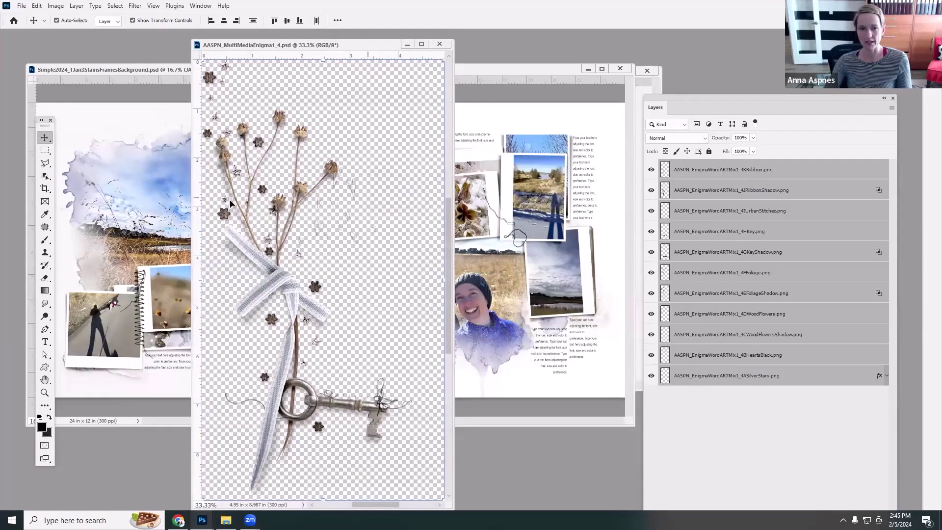
Step: Select all layers from the ribbon down to the silver stars and copy them onto the layout's first page
{"action": "left_click", "coordinate": [702, 170]}
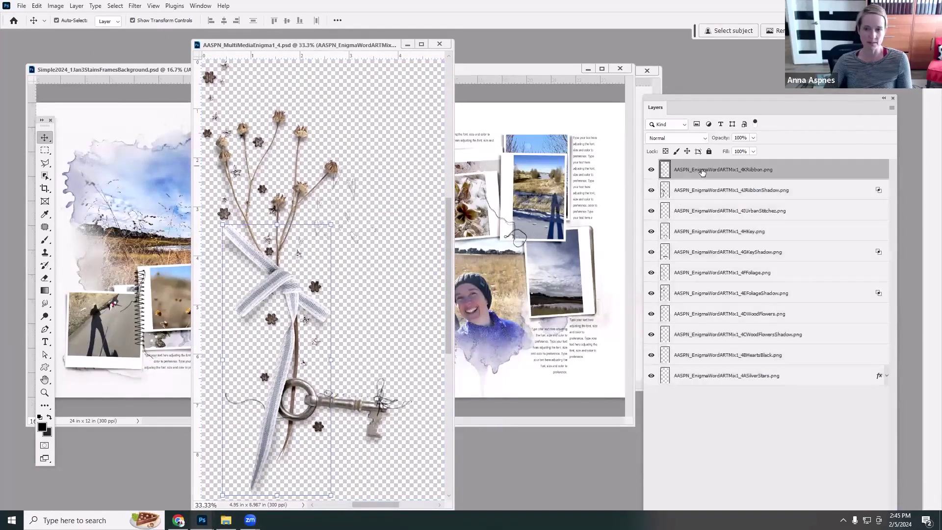
{"action": "left_click", "coordinate": [712, 371], "text": "shift"}
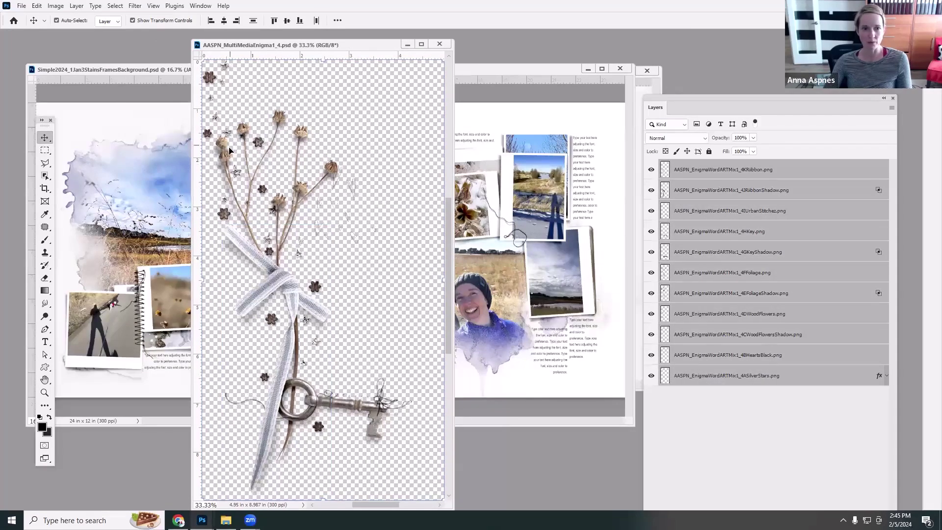
{"action": "left_click_drag", "start_coordinate": [225, 145], "coordinate": [169, 156]}
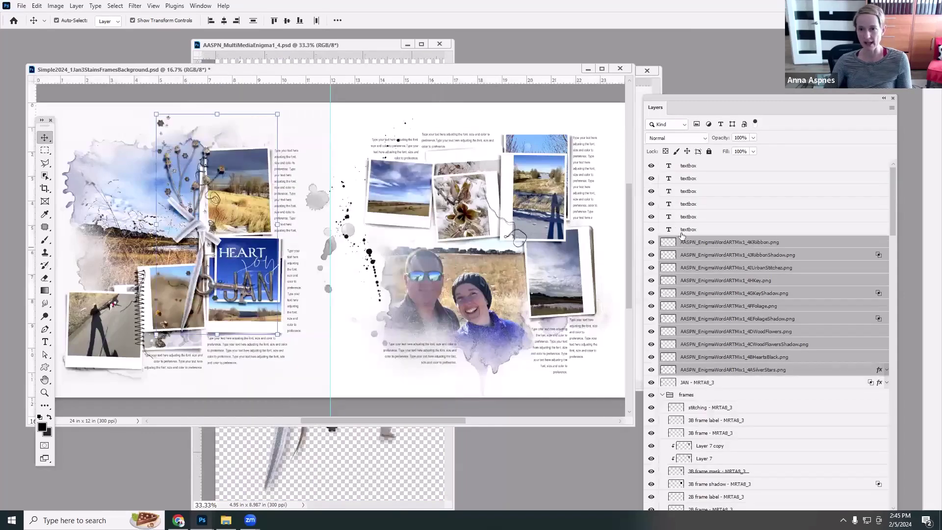
{"action": "left_click", "coordinate": [677, 382]}
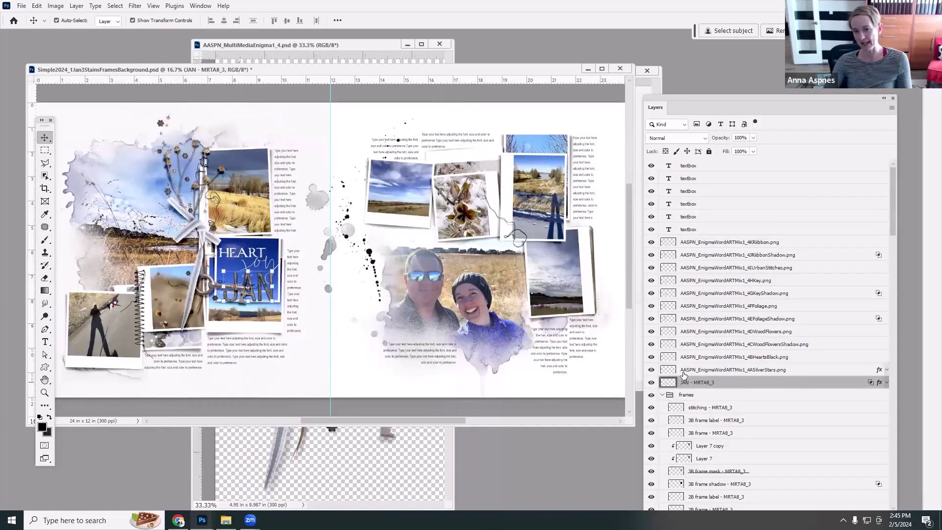
{"action": "left_click", "coordinate": [683, 369]}
{"action": "left_click", "coordinate": [716, 243], "text": "shift"}
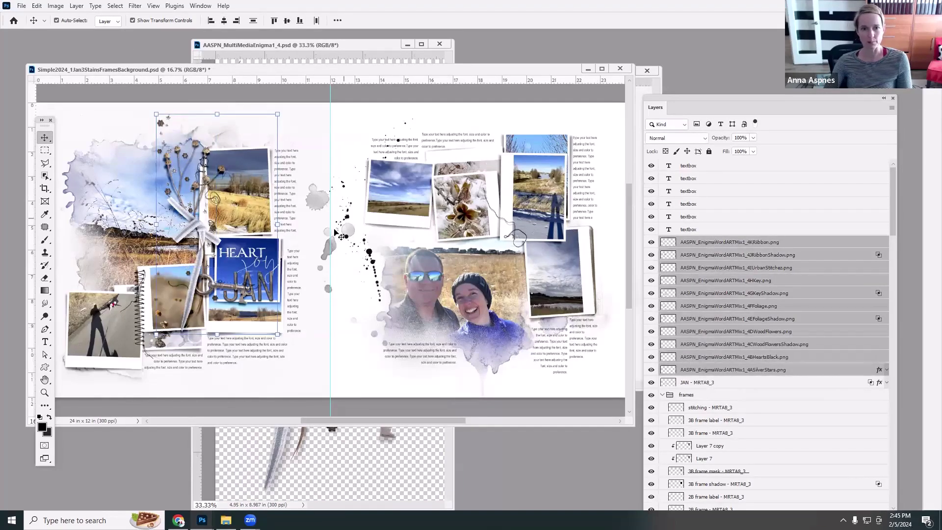
{"action": "left_click", "coordinate": [314, 145]}
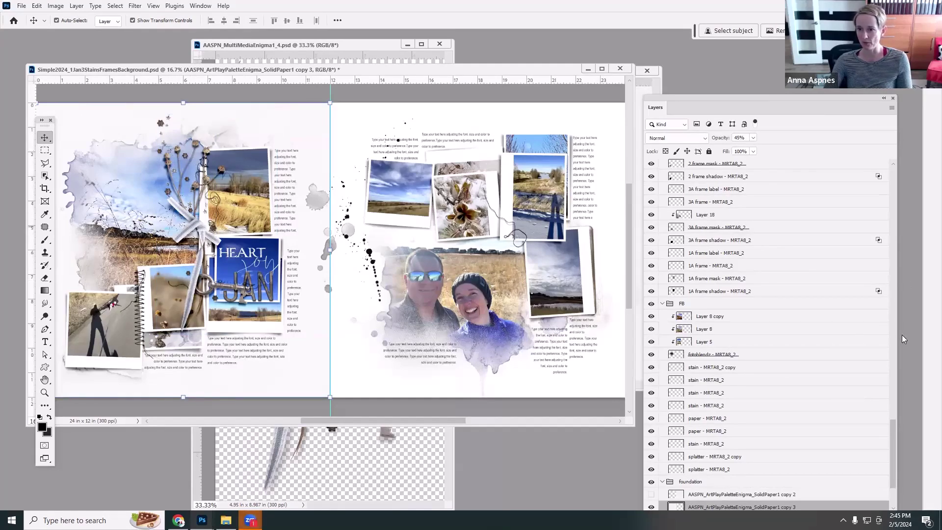
Step: Group the copied embellishment layers from ribbon to silver stars, name the group MM4, and expand it
{"action": "scroll", "coordinate": [740, 239], "scroll_direction": "up", "scroll_amount": 15}
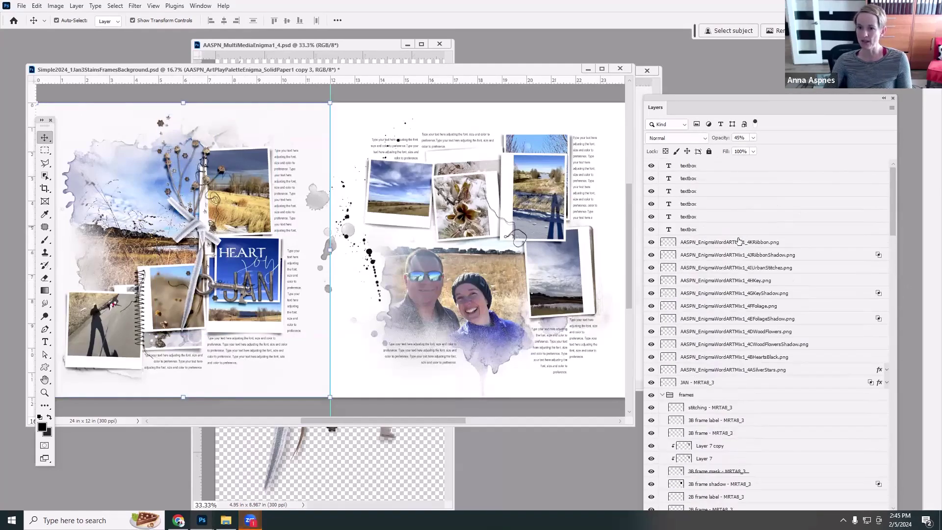
{"action": "left_click", "coordinate": [736, 243]}
{"action": "left_click", "coordinate": [699, 371], "text": "shift"}
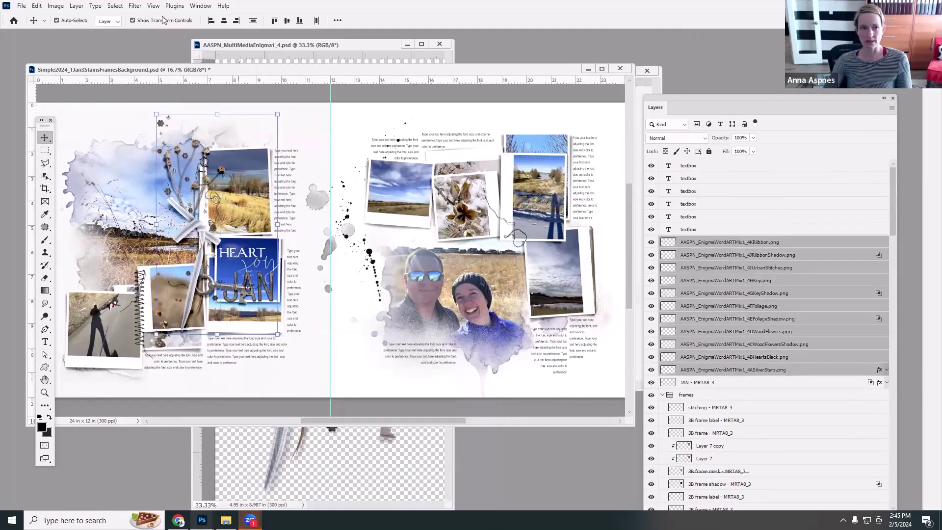
{"action": "left_click", "coordinate": [76, 5]}
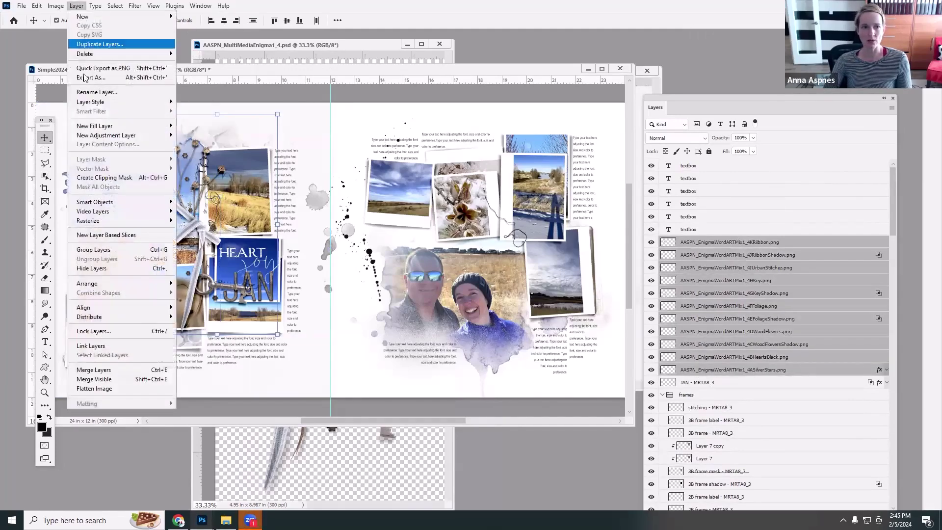
{"action": "left_click", "coordinate": [93, 250]}
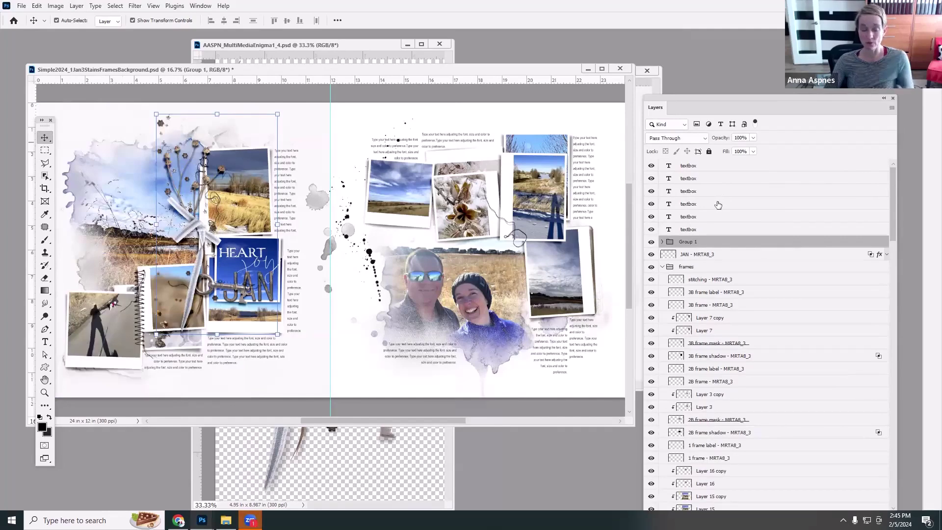
{"action": "double_click", "coordinate": [687, 242]}
{"action": "type", "text": "MM4"}
{"action": "left_click", "coordinate": [727, 244]}
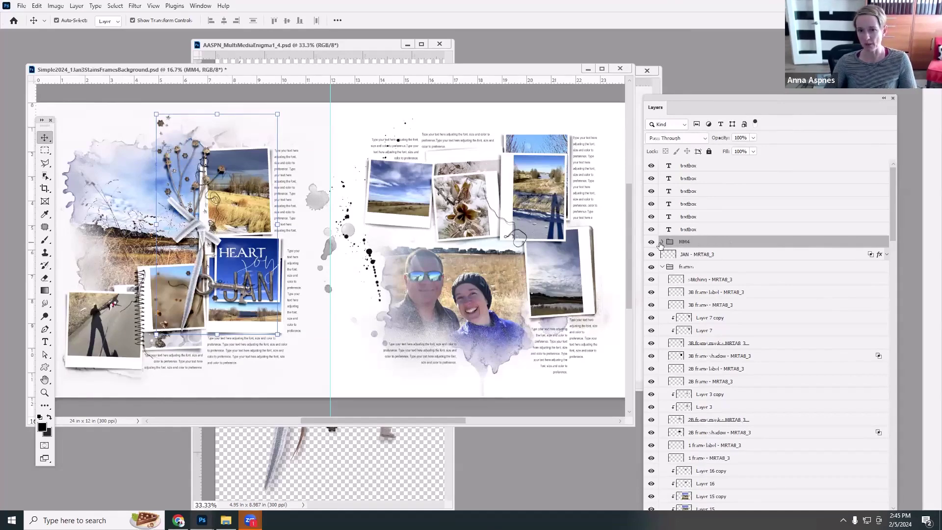
{"action": "mouse_move", "coordinate": [265, 74]}
{"action": "left_mouse_down"}
{"action": "mouse_move", "coordinate": [277, 83]}
{"action": "mouse_move", "coordinate": [256, 84]}
{"action": "left_mouse_up"}
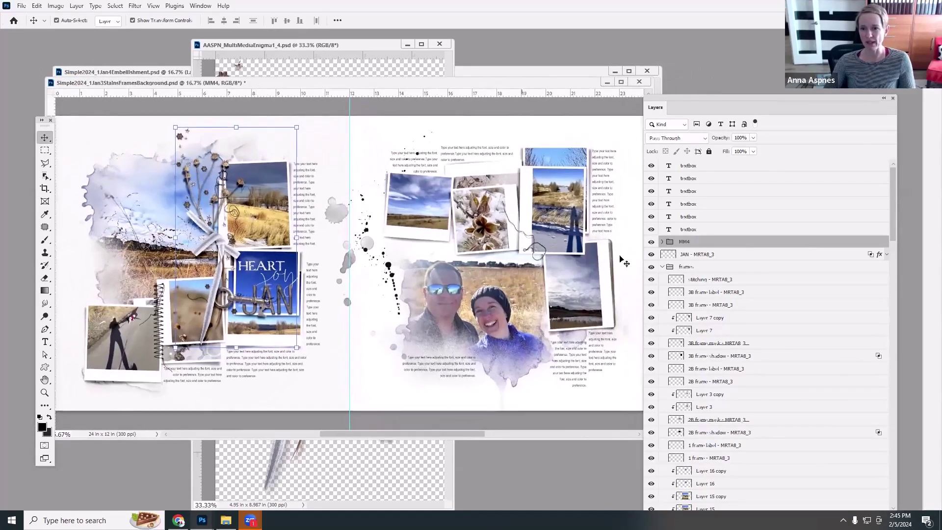
{"action": "left_click", "coordinate": [662, 242]}
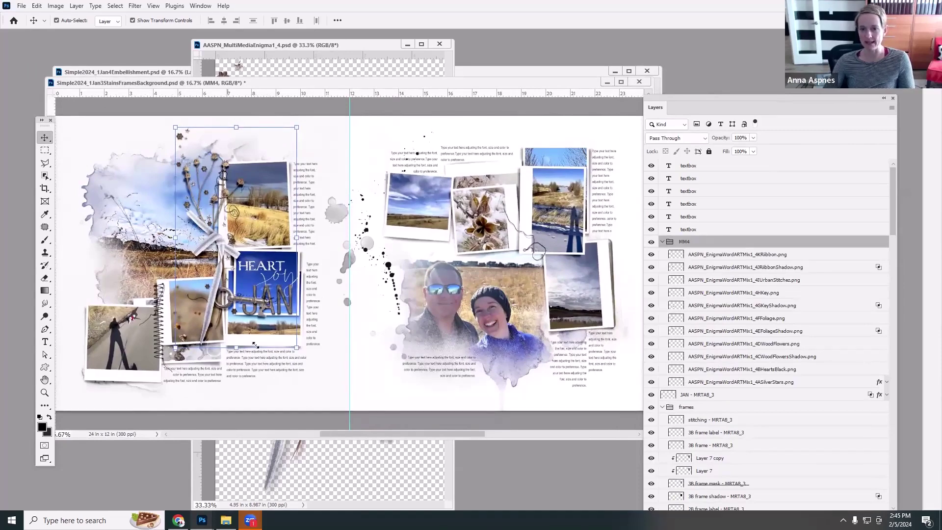
Step: Try moving the foliage layer separately on the first page, and undo the move
{"action": "left_click", "coordinate": [213, 157]}
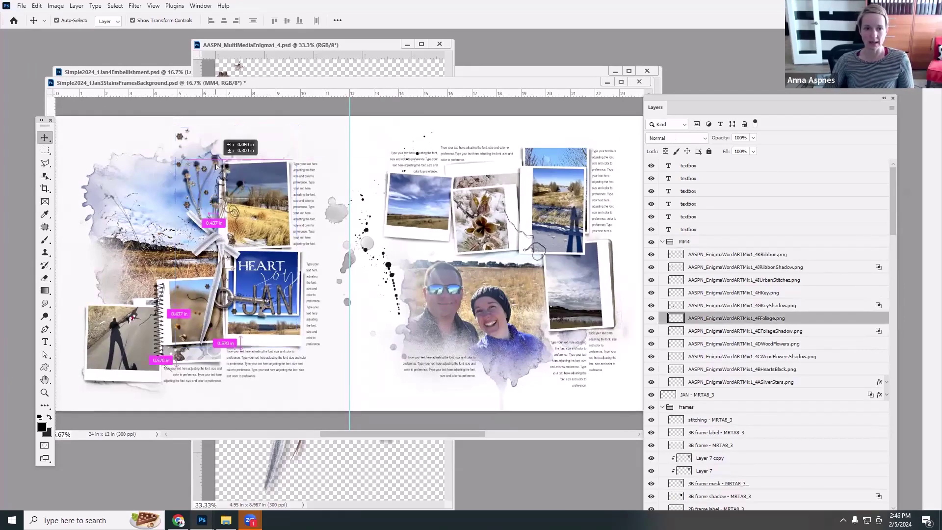
{"action": "left_click", "coordinate": [36, 6]}
{"action": "left_click", "coordinate": [54, 16]}
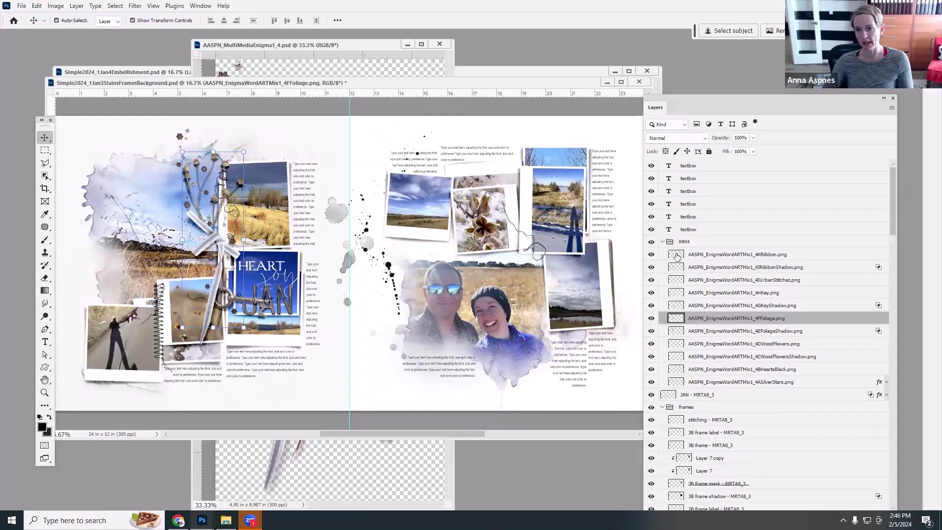
Step: Move the key, key shadow and urban stitches layers together onto the second page, between the two photos near its outer edge
{"action": "left_click", "coordinate": [770, 293]}
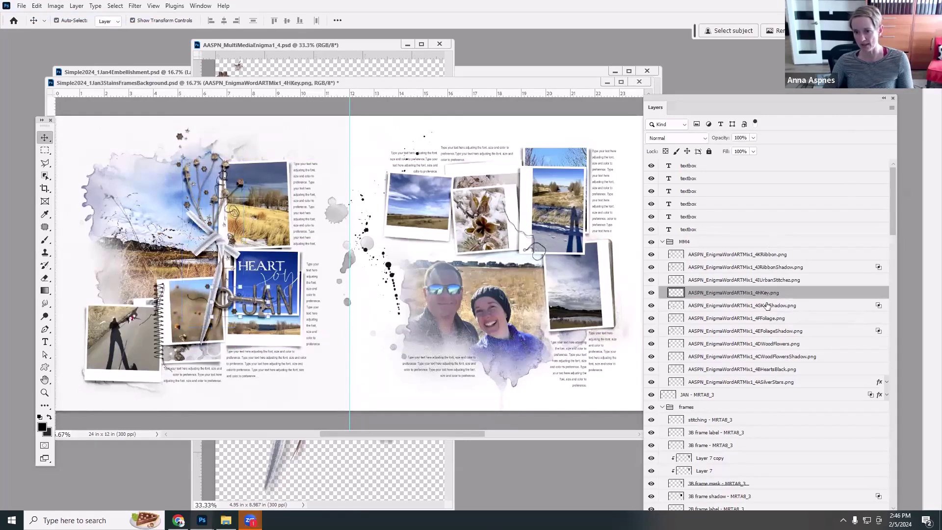
{"action": "left_click", "coordinate": [765, 306], "text": "shift"}
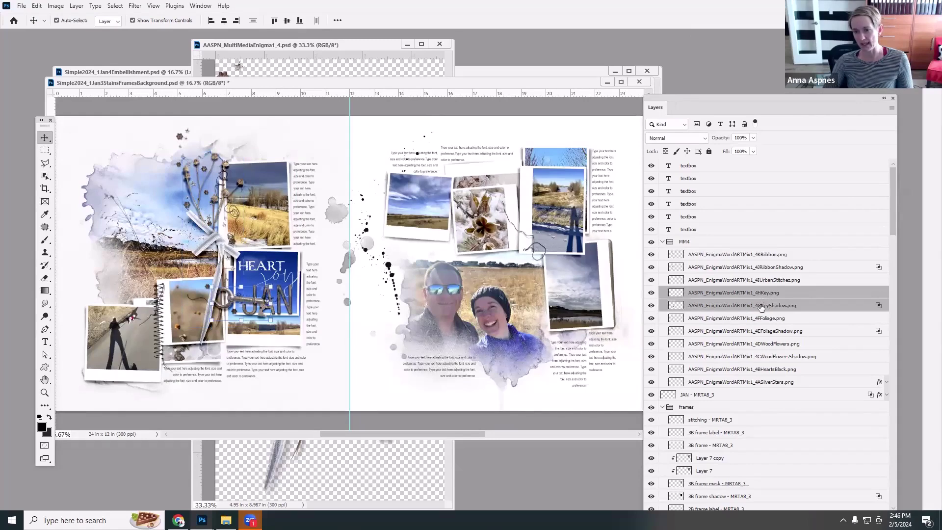
{"action": "left_click", "coordinate": [758, 280], "text": "shift"}
{"action": "left_click_drag", "start_coordinate": [245, 303], "coordinate": [552, 252]}
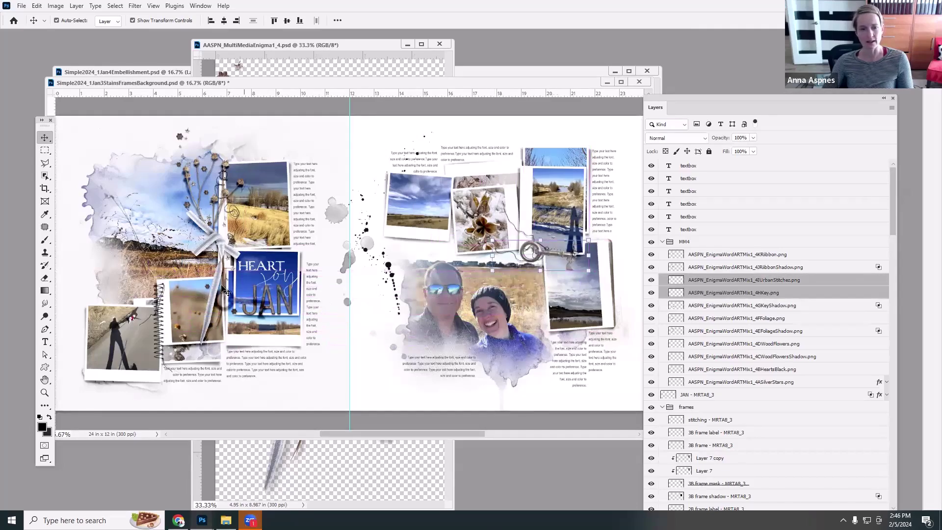
{"action": "left_click", "coordinate": [37, 5]}
{"action": "left_click", "coordinate": [54, 17]}
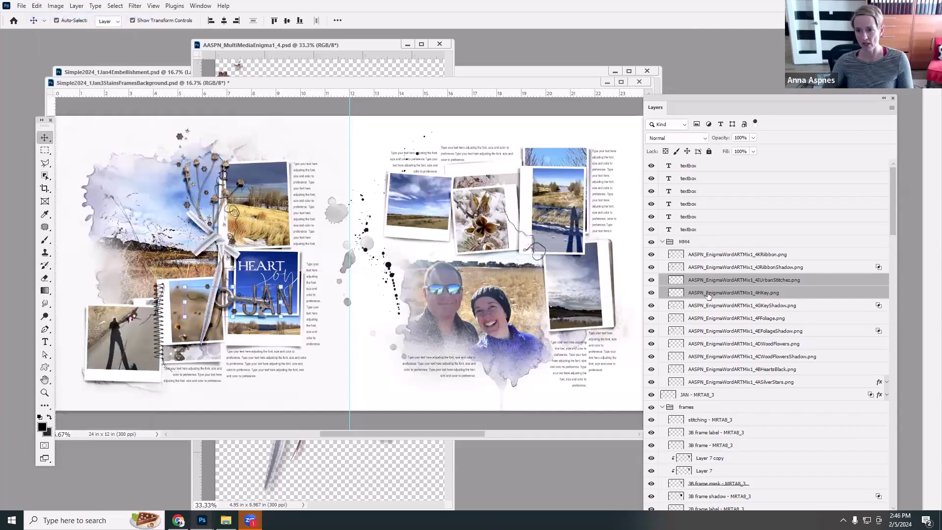
{"action": "left_click", "coordinate": [746, 305], "text": "shift"}
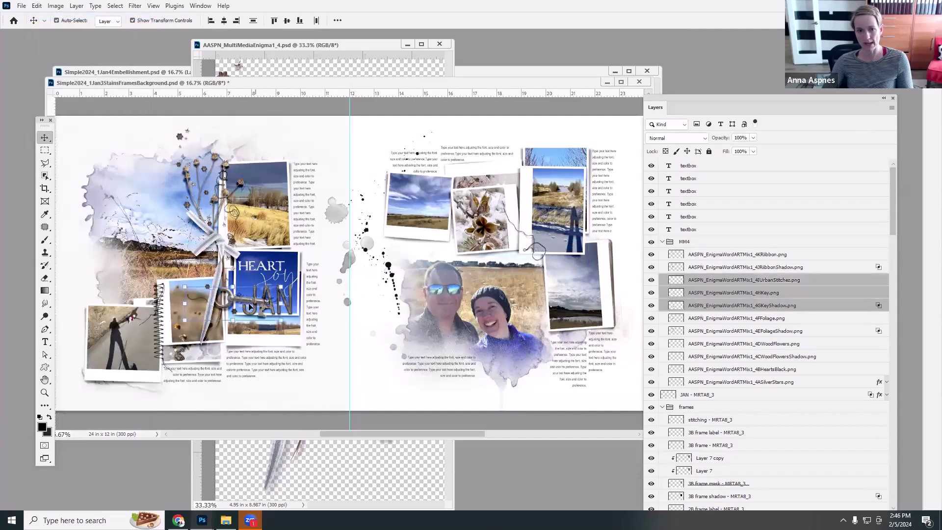
{"action": "left_click_drag", "start_coordinate": [252, 300], "coordinate": [560, 255]}
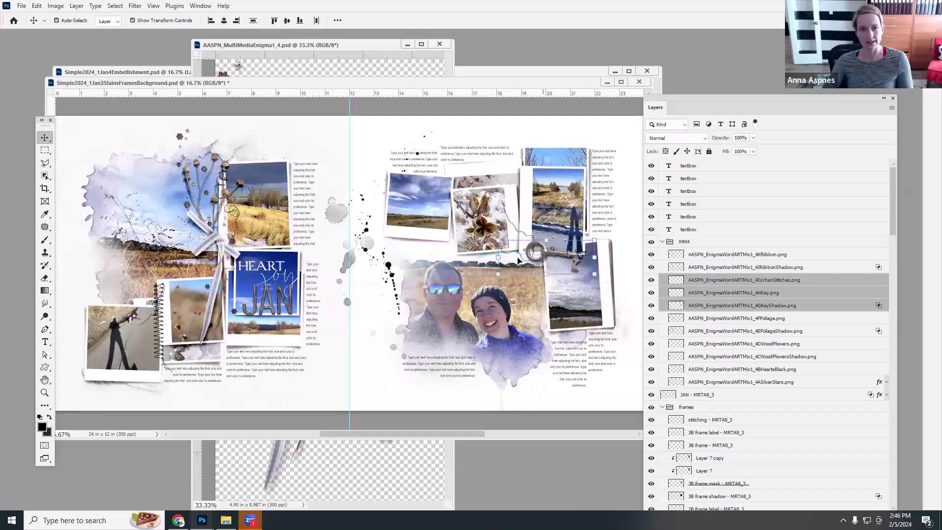
Step: Move the wood flowers and their shadow layer onto the second page, over the ink splatters near the centre fold
{"action": "left_click", "coordinate": [180, 140]}
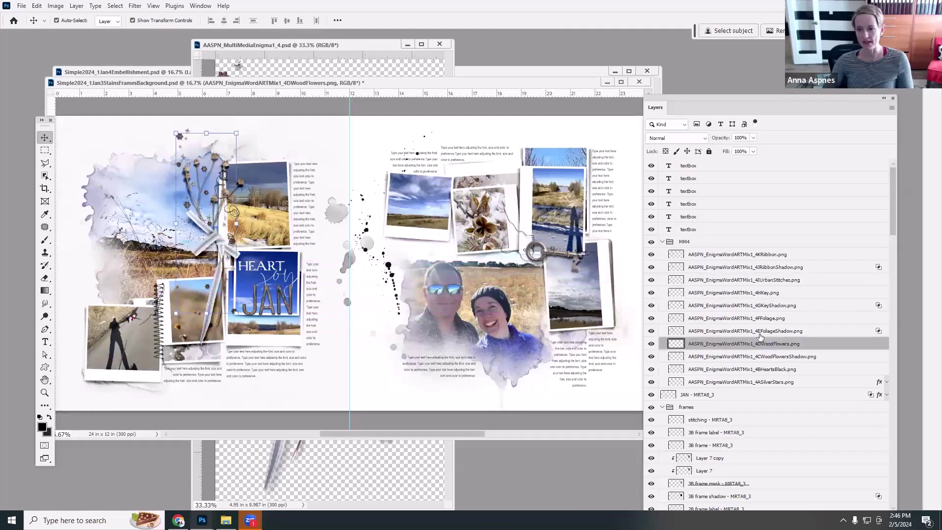
{"action": "left_click", "coordinate": [760, 357], "text": "shift"}
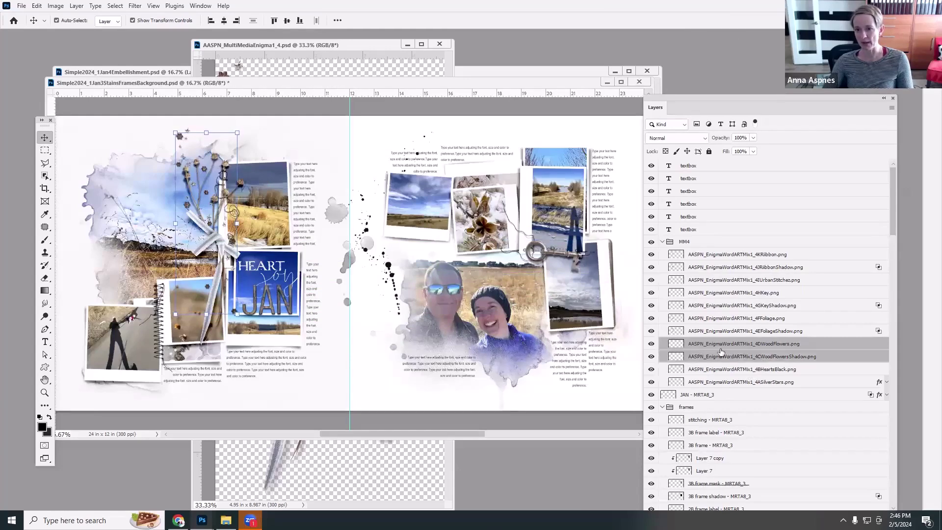
{"action": "left_click_drag", "start_coordinate": [180, 140], "coordinate": [355, 182]}
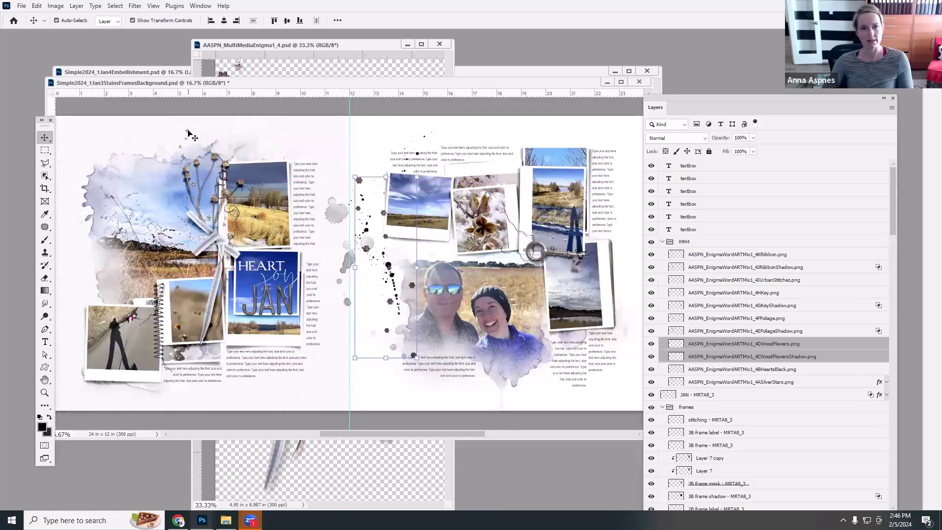
Step: Rotate the silver stars layer about -27 degrees and place it over the second page's splatters beside the couple's photo
{"action": "left_click", "coordinate": [188, 132]}
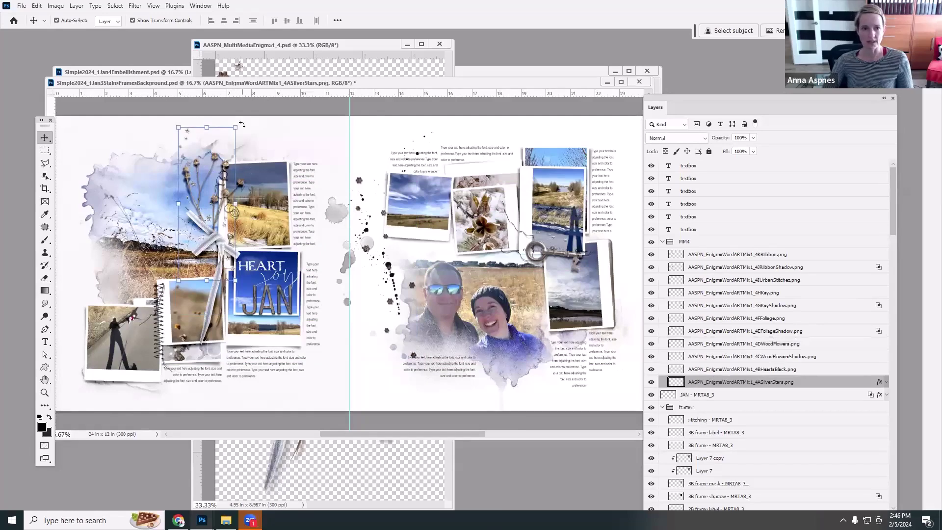
{"action": "left_click_drag", "start_coordinate": [242, 124], "coordinate": [165, 128]}
{"action": "left_click_drag", "start_coordinate": [213, 210], "coordinate": [409, 291]}
{"action": "left_click_drag", "start_coordinate": [431, 244], "coordinate": [447, 266]}
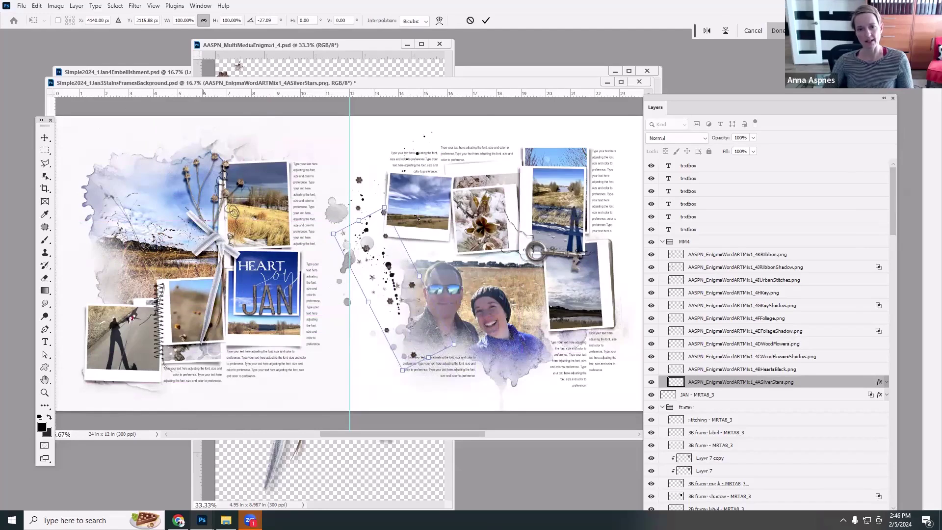
{"action": "left_click", "coordinate": [485, 21]}
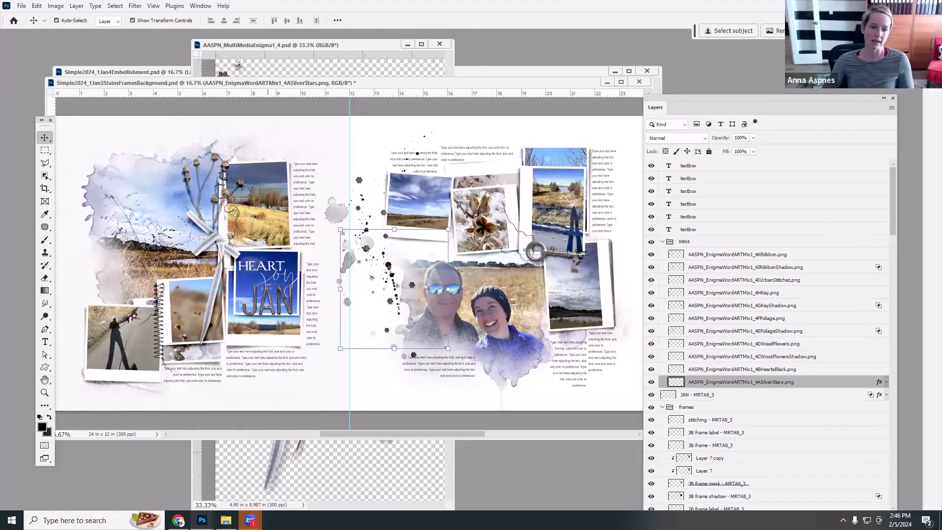
Step: Close AASPN_MultiMediaEnigma1_4.psd, switch to File Explorer, and preview AASPN_MultiMediaEnigma1_4BHeartsBlack in subfolder 4
{"action": "left_click", "coordinate": [440, 44]}
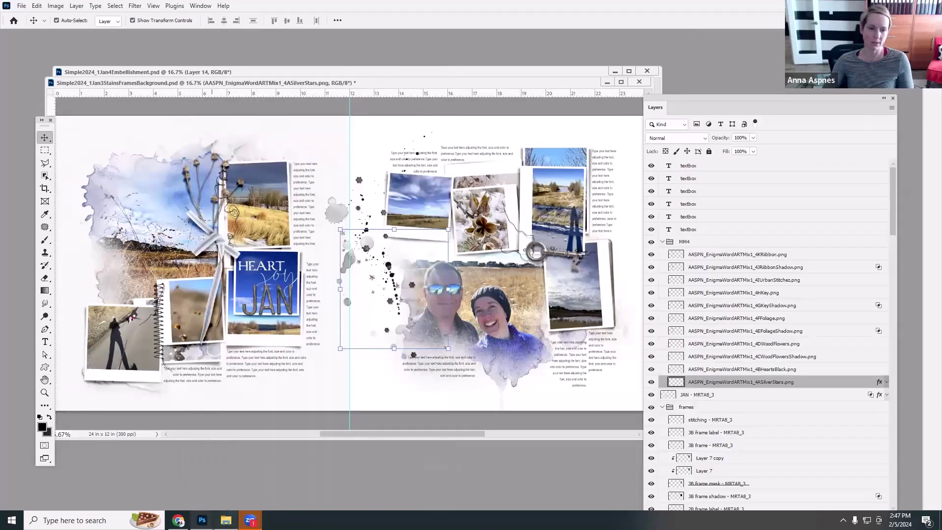
{"action": "left_click", "coordinate": [225, 520]}
{"action": "left_click", "coordinate": [348, 118]}
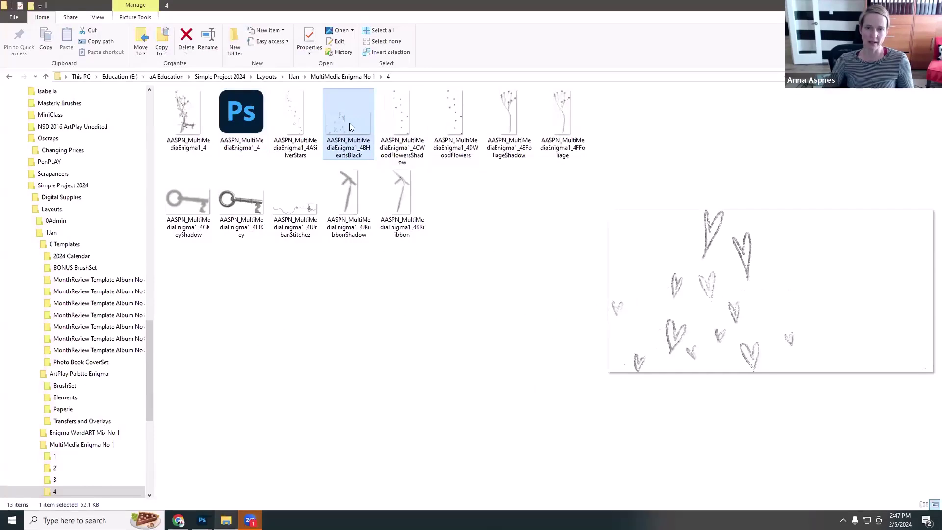
Step: Place AASPN_MultiMediaEnigma1_4BHeartsBlack in the layout, scaled to about 30% and rotated about -7 degrees, beside the couple's photo near the centre fold
{"action": "left_click_drag", "start_coordinate": [345, 125], "coordinate": [371, 265]}
{"action": "left_click_drag", "start_coordinate": [511, 185], "coordinate": [482, 238]}
{"action": "left_click_drag", "start_coordinate": [454, 269], "coordinate": [441, 277]}
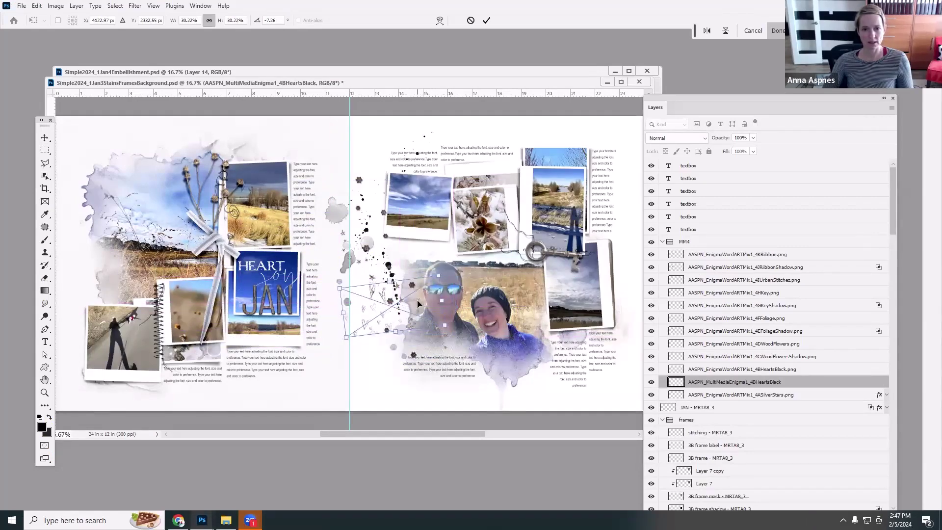
{"action": "left_click", "coordinate": [486, 20]}
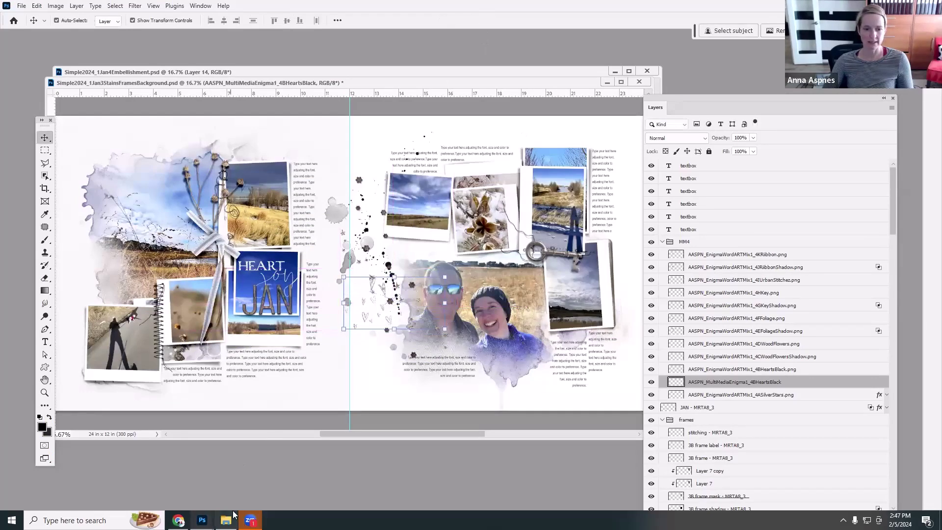
Step: Switch to File Explorer, go to subfolder 1 of MultiMedia Enigma No 1, and open AASPN_MultiMediaEnigma1_1 in Photoshop
{"action": "left_click", "coordinate": [227, 519]}
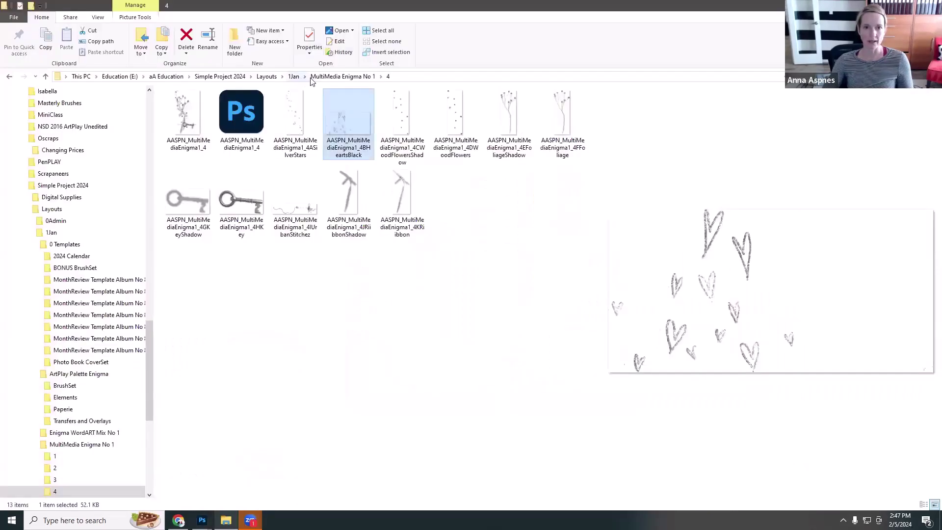
{"action": "left_click", "coordinate": [342, 77]}
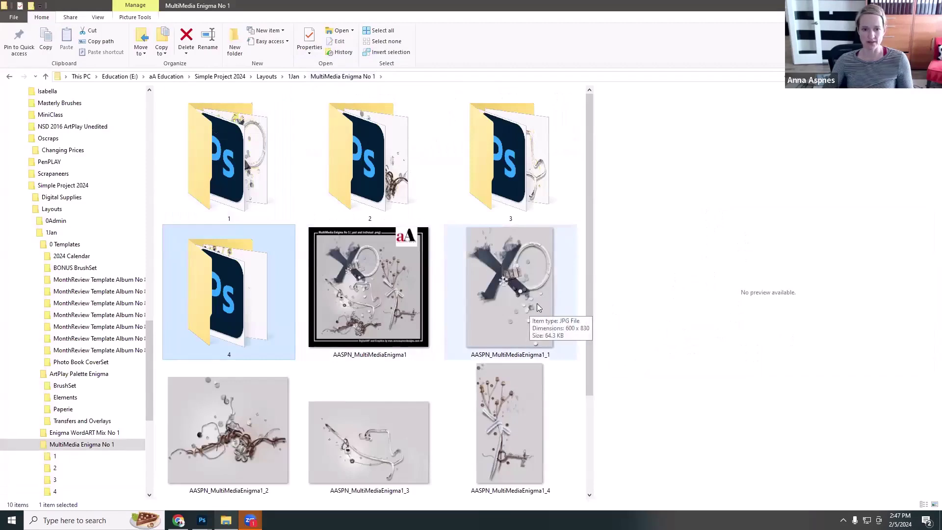
{"action": "double_click", "coordinate": [244, 192]}
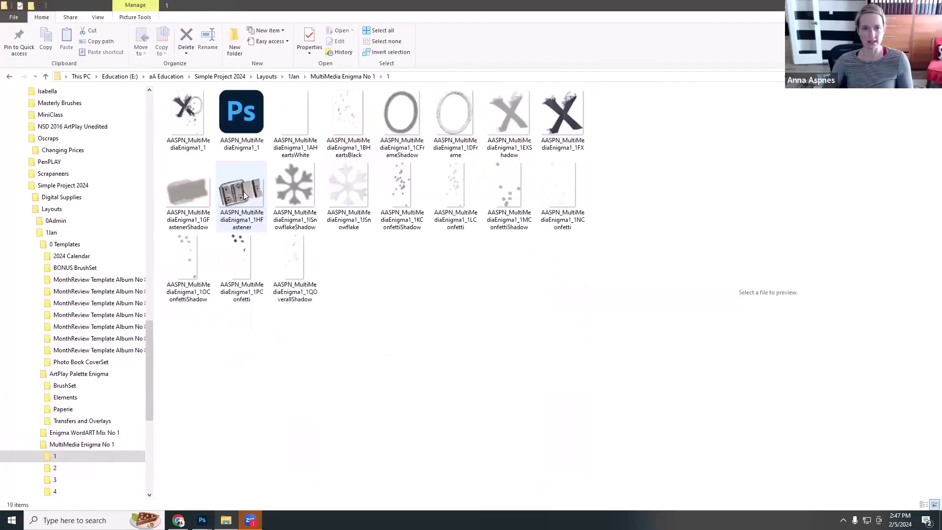
{"action": "left_click", "coordinate": [245, 105]}
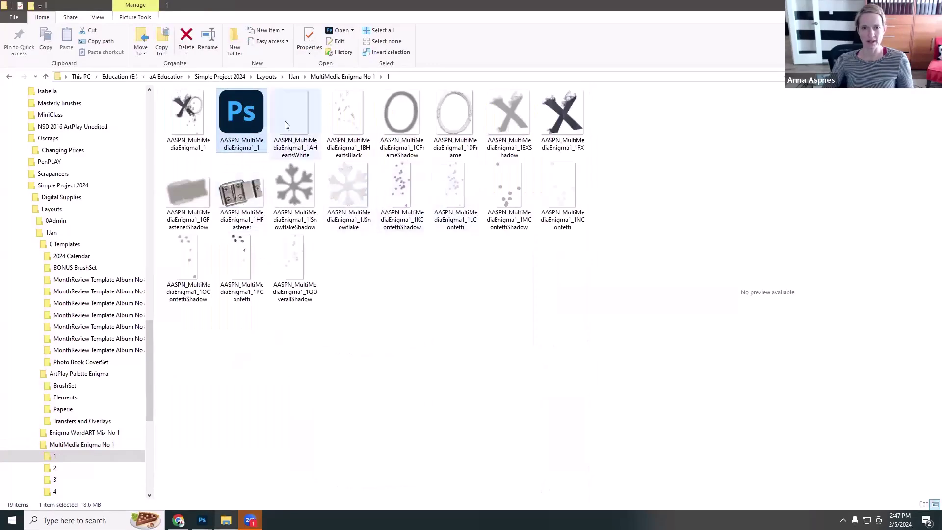
{"action": "left_click_drag", "start_coordinate": [247, 116], "coordinate": [73, 51]}
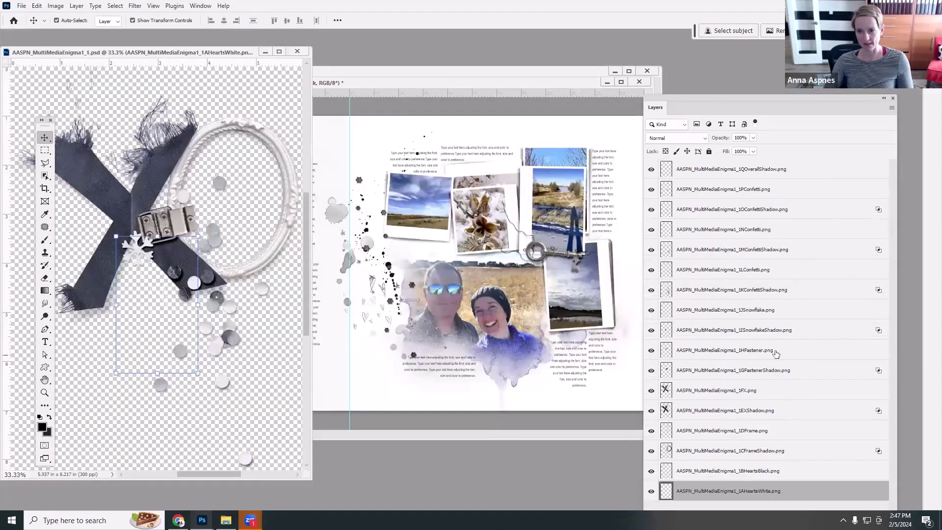
Step: Copy the confetti, confetti shadow and overall shadow layers onto the second page around the key, rotated about -10.5 degrees
{"action": "left_click", "coordinate": [764, 290]}
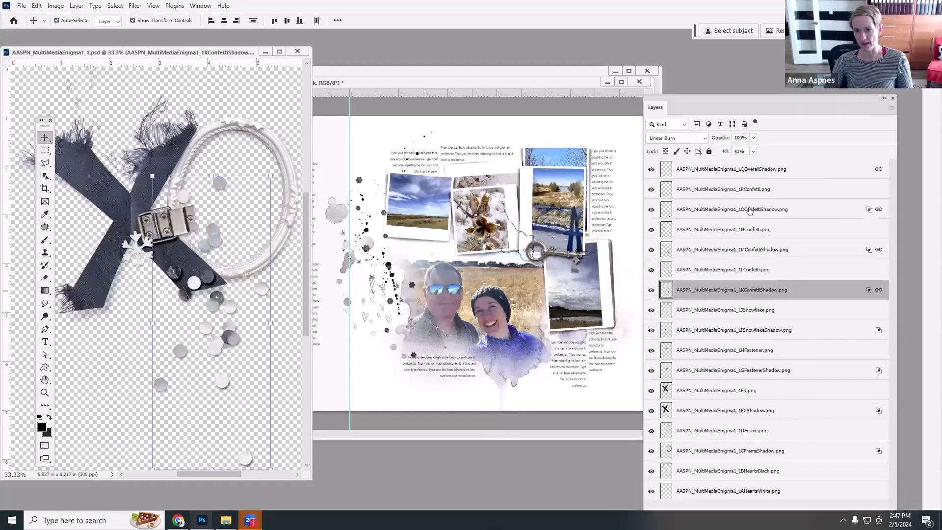
{"action": "left_click", "coordinate": [748, 191], "text": "shift"}
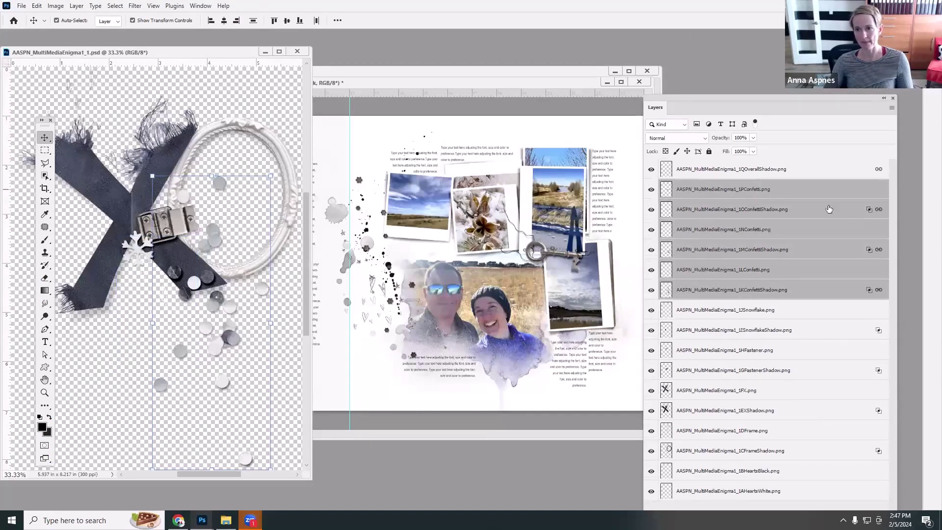
{"action": "left_click", "coordinate": [744, 172], "text": "shift"}
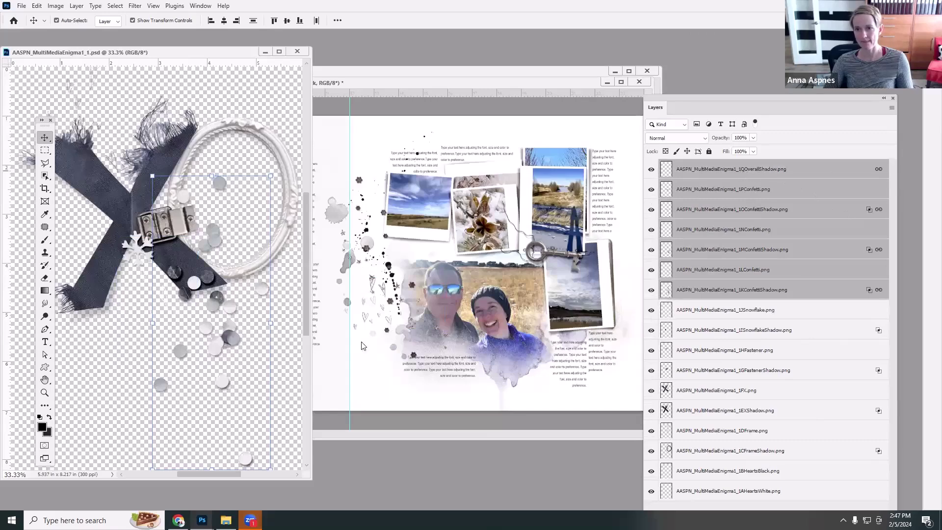
{"action": "left_click_drag", "start_coordinate": [234, 307], "coordinate": [542, 248]}
{"action": "left_click_drag", "start_coordinate": [568, 168], "coordinate": [555, 166]}
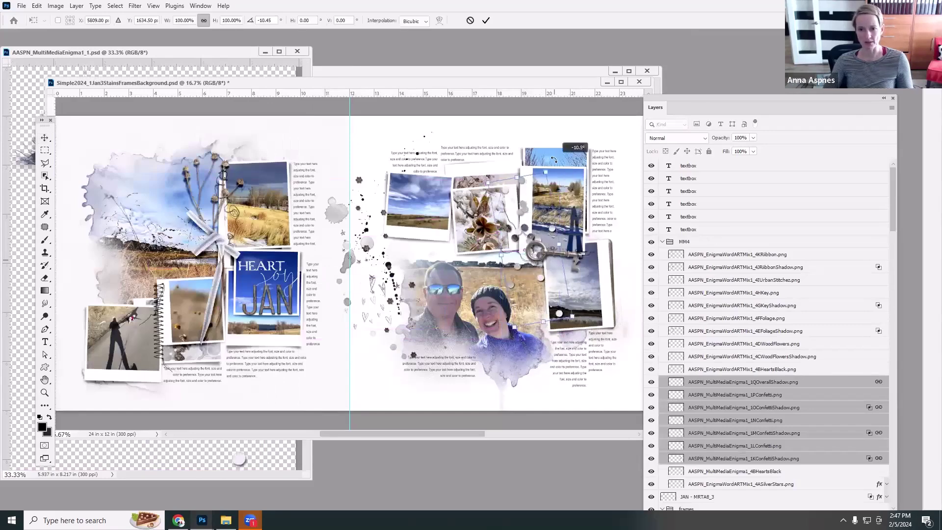
{"action": "left_click", "coordinate": [484, 21]}
Step: Minimise the Simple2024_1Jan4Embellishment.psd window and bring AASPN_MultiMediaEnigma1_1.psd to the front as a floating window
{"action": "left_click_drag", "start_coordinate": [189, 51], "coordinate": [196, 33]}
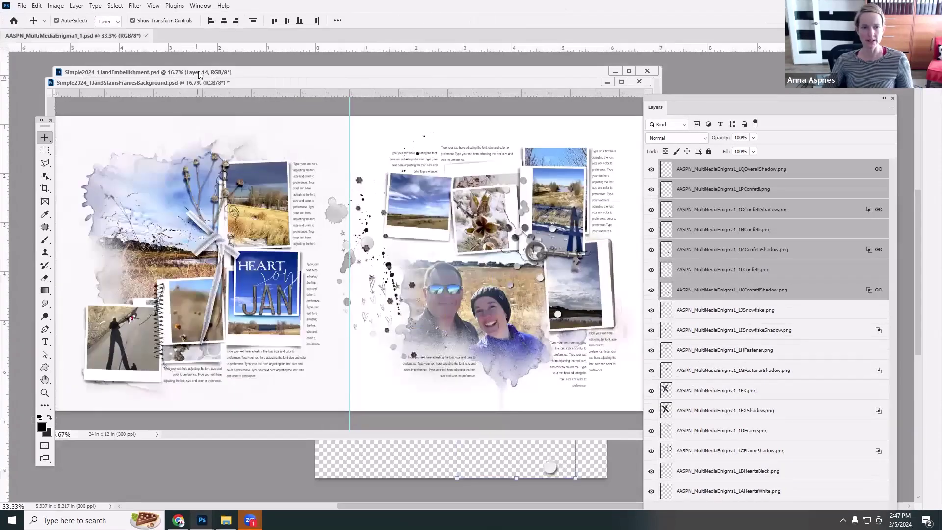
{"action": "left_click_drag", "start_coordinate": [196, 73], "coordinate": [118, 79]}
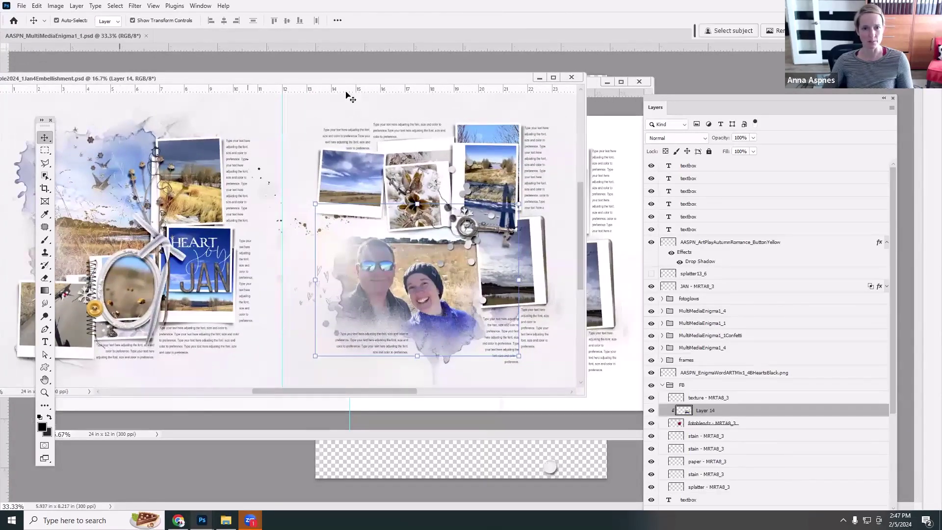
{"action": "left_click", "coordinate": [537, 79]}
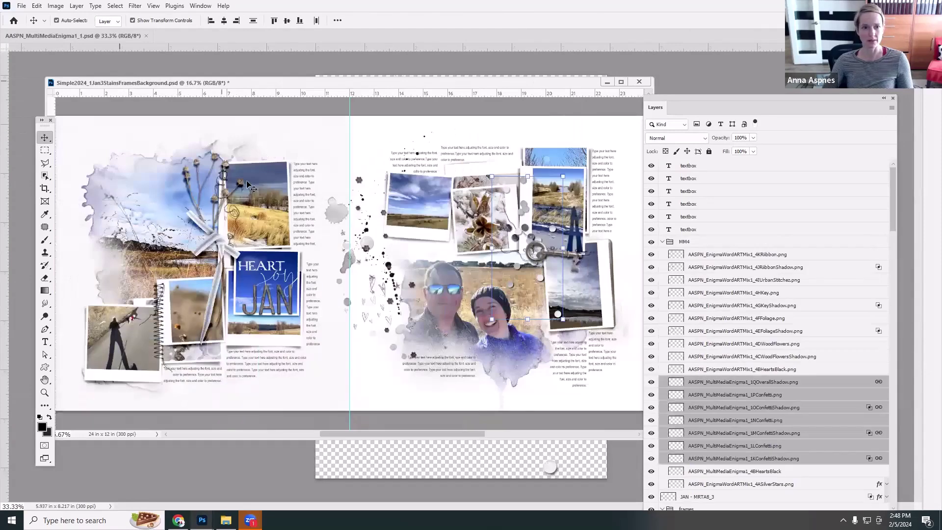
{"action": "left_click", "coordinate": [286, 50]}
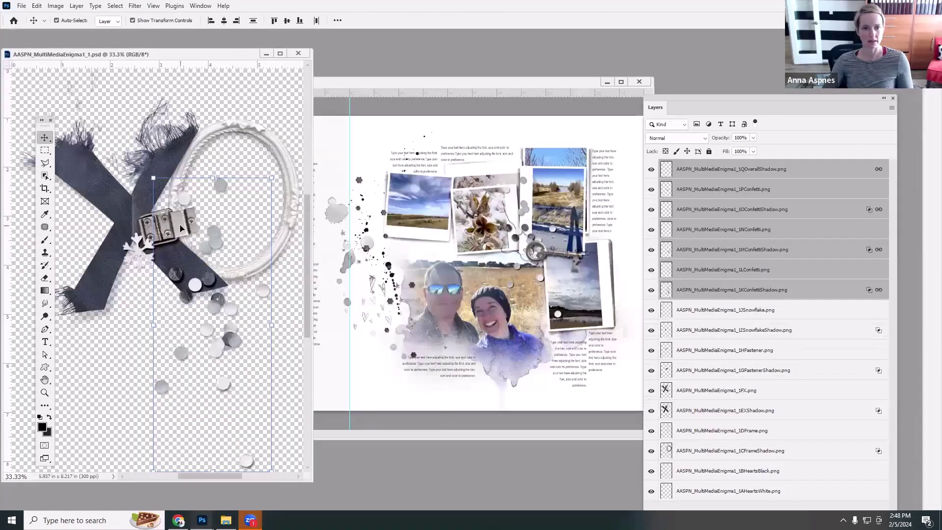
Step: Copy the fastener and its shadow layer onto the first page's ribbon beside the HEART JOY JAN photo, and close AASPN_MultiMediaEnigma1_1.psd
{"action": "left_click", "coordinate": [181, 227]}
{"action": "left_click", "coordinate": [663, 369], "text": "shift"}
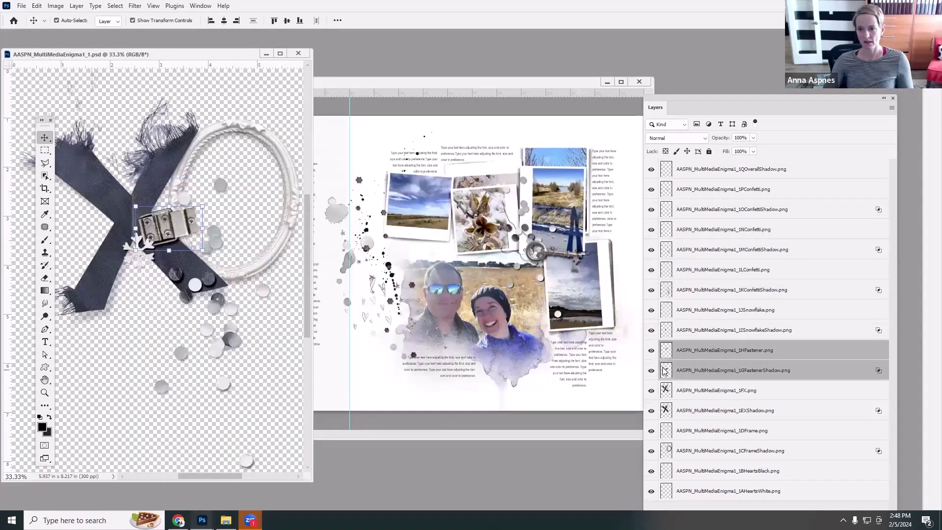
{"action": "left_click_drag", "start_coordinate": [178, 232], "coordinate": [228, 256]}
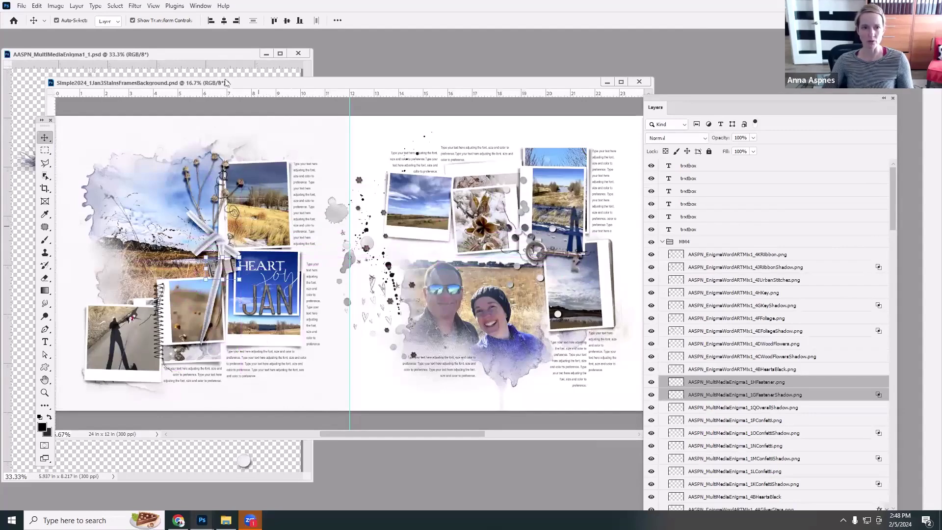
{"action": "left_click", "coordinate": [197, 57]}
{"action": "left_click", "coordinate": [298, 53]}
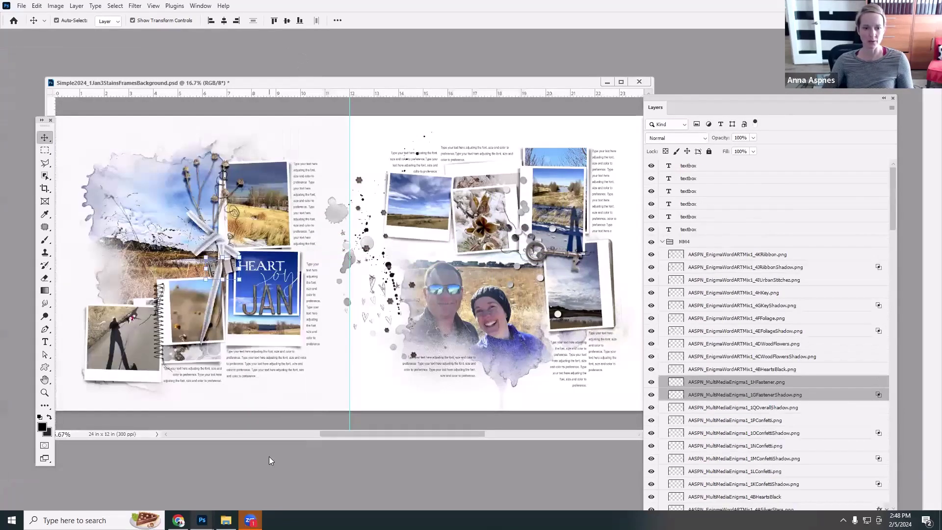
Step: Switch to File Explorer and preview AASPN_ArtPlayPaletteEnigma_BirdsBluePaperCuts in the Elements subfolder of ArtPlay Palette Enigma
{"action": "key", "text": "alt+Tab"}
{"action": "left_click", "coordinate": [294, 76]}
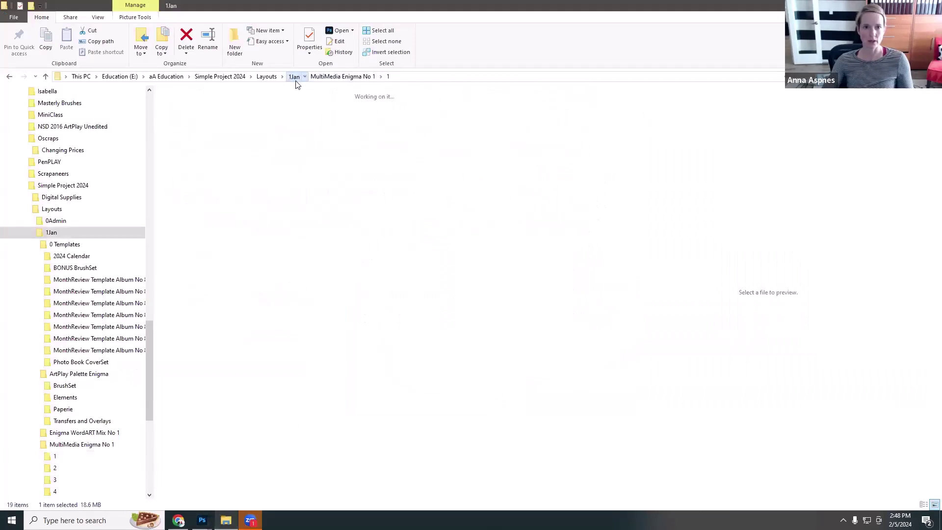
{"action": "double_click", "coordinate": [246, 126]}
{"action": "double_click", "coordinate": [191, 115]}
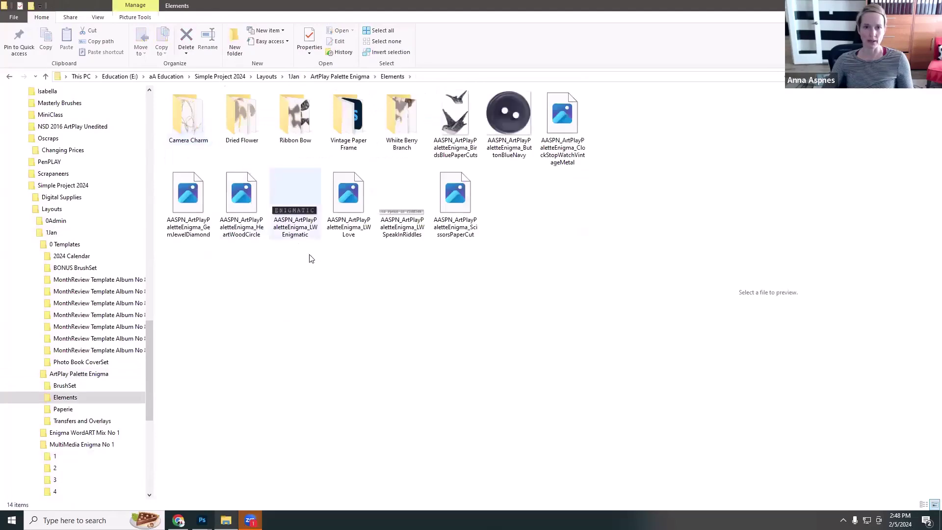
{"action": "left_click", "coordinate": [462, 125]}
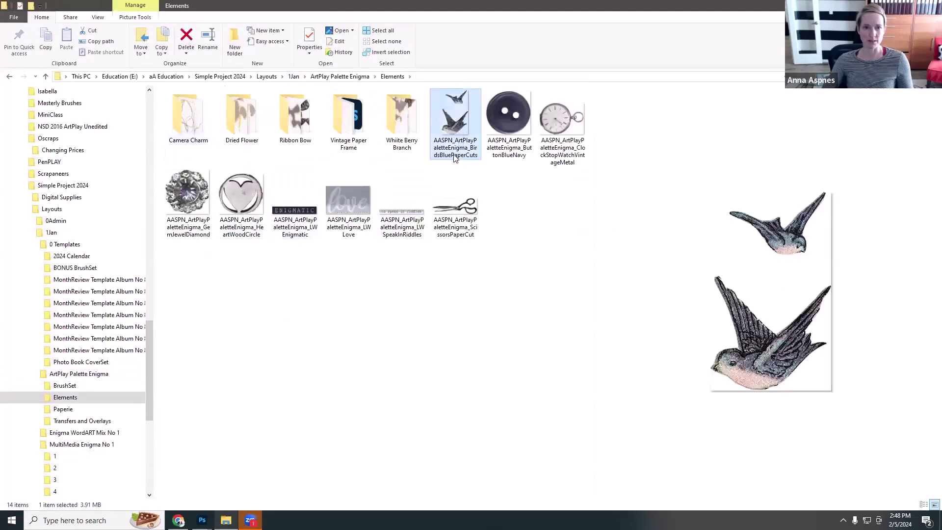
Step: Place the blue paper-cut birds at 100% scale in the first page's sky, beside the foliage
{"action": "left_click_drag", "start_coordinate": [457, 125], "coordinate": [167, 227]}
{"action": "left_click_drag", "start_coordinate": [355, 262], "coordinate": [179, 193]}
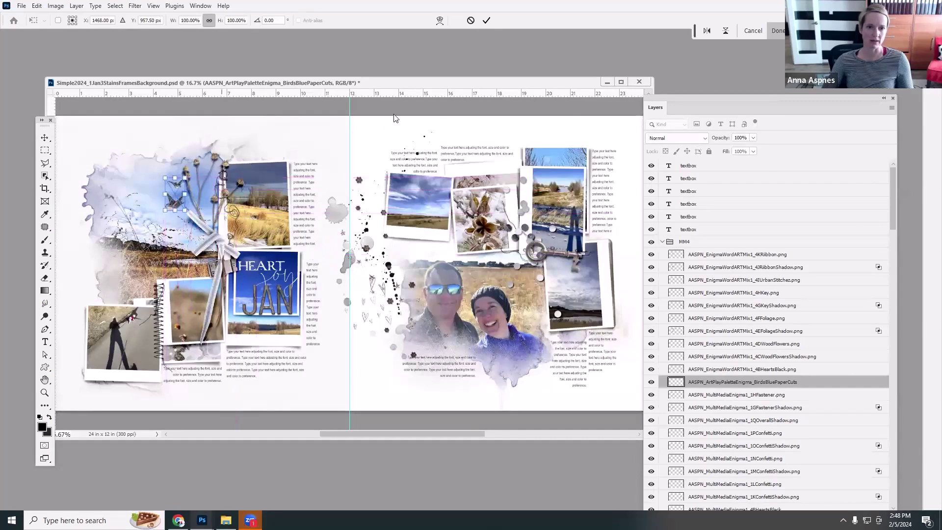
{"action": "left_click", "coordinate": [487, 20]}
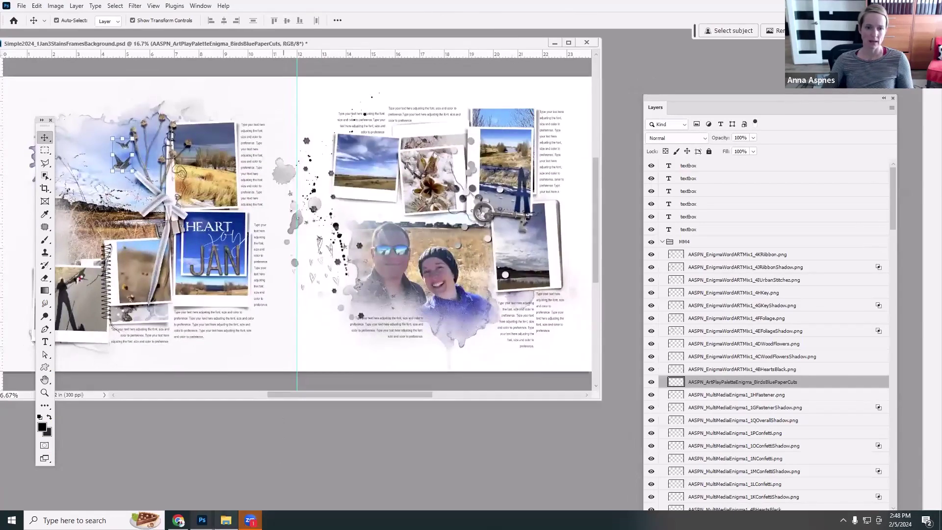
Step: Switch to File Explorer, open subfolder 3 of MultiMedia Enigma No 1, and select the 3AFotoGlowTan and 3BFotoGlowWhite images
{"action": "left_click", "coordinate": [225, 520]}
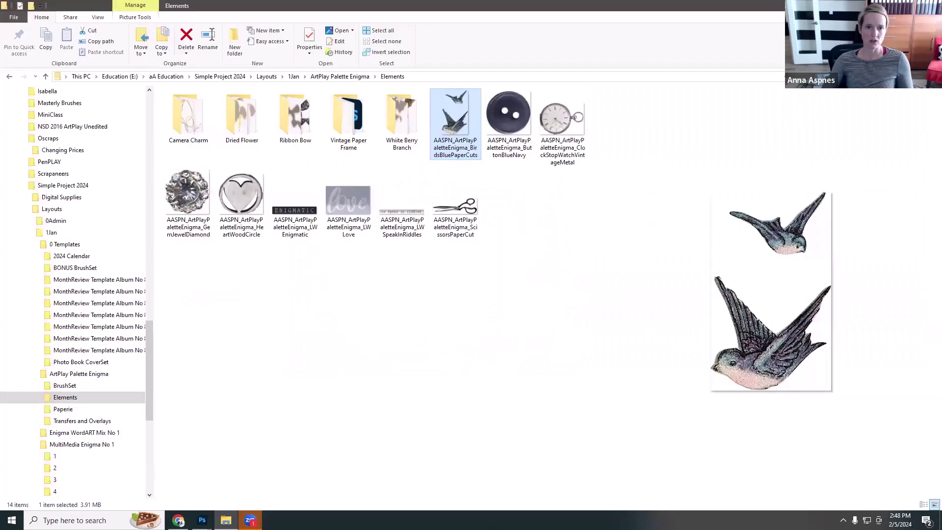
{"action": "left_click", "coordinate": [338, 77]}
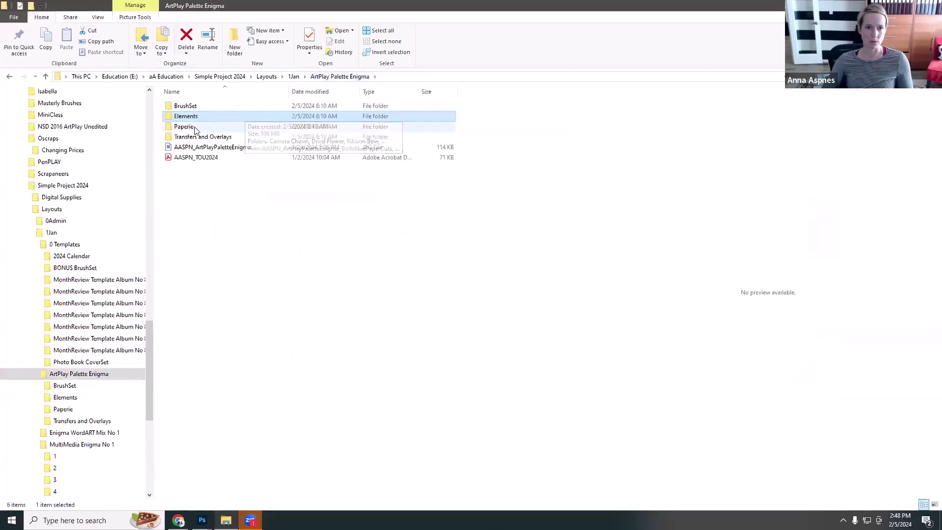
{"action": "left_click", "coordinate": [268, 77]}
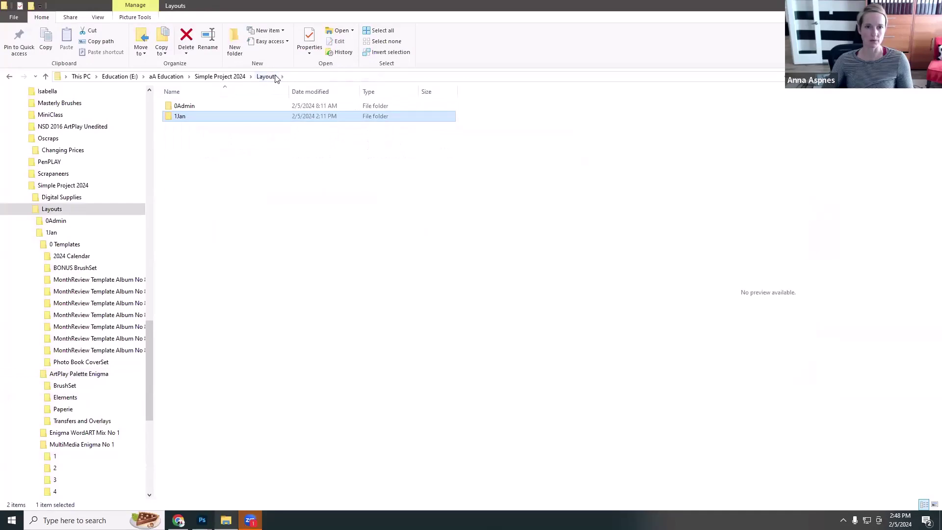
{"action": "double_click", "coordinate": [194, 118]}
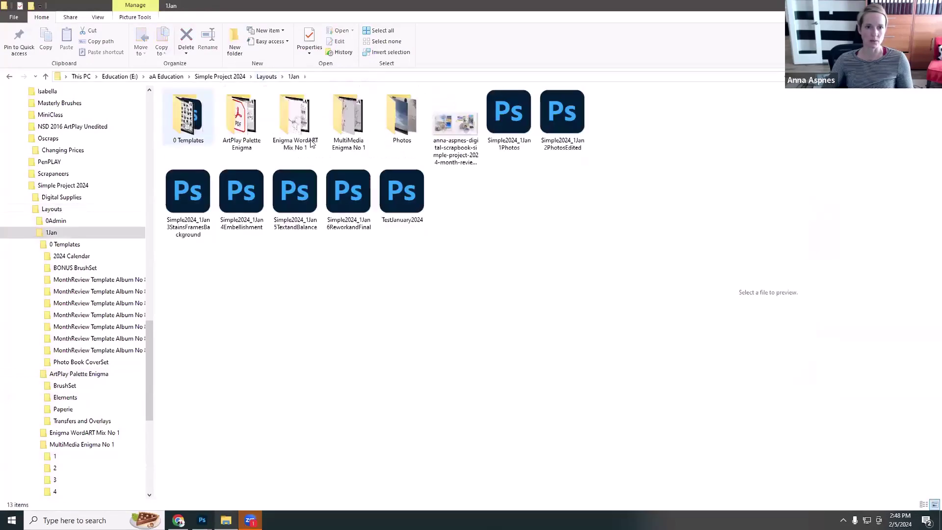
{"action": "double_click", "coordinate": [348, 127]}
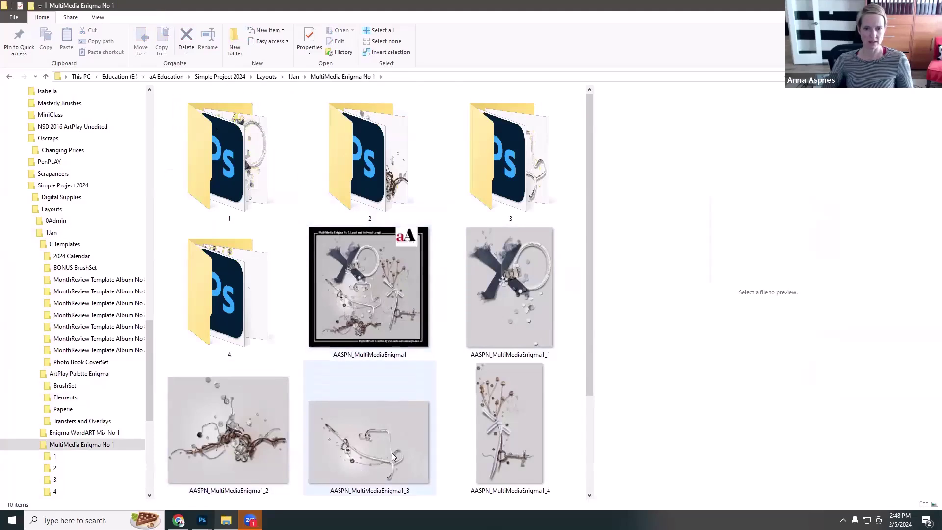
{"action": "double_click", "coordinate": [500, 165]}
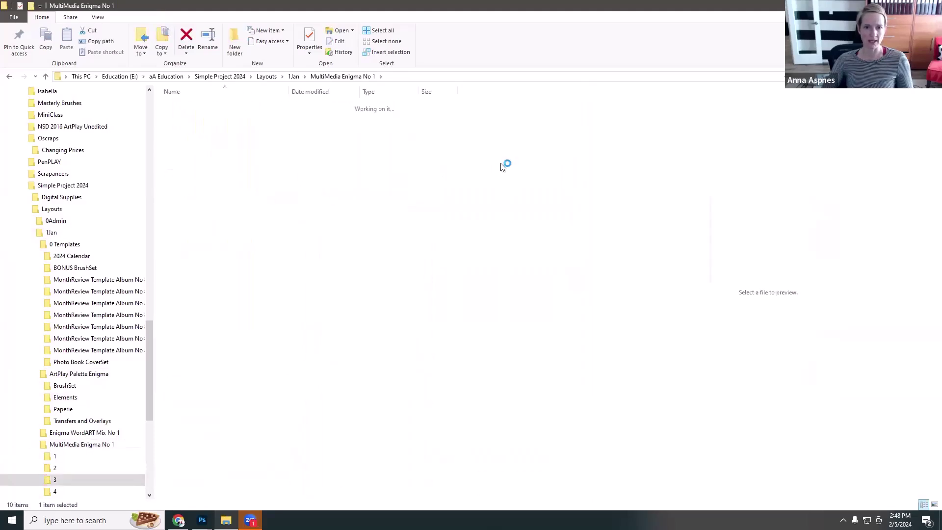
{"action": "left_click", "coordinate": [299, 121]}
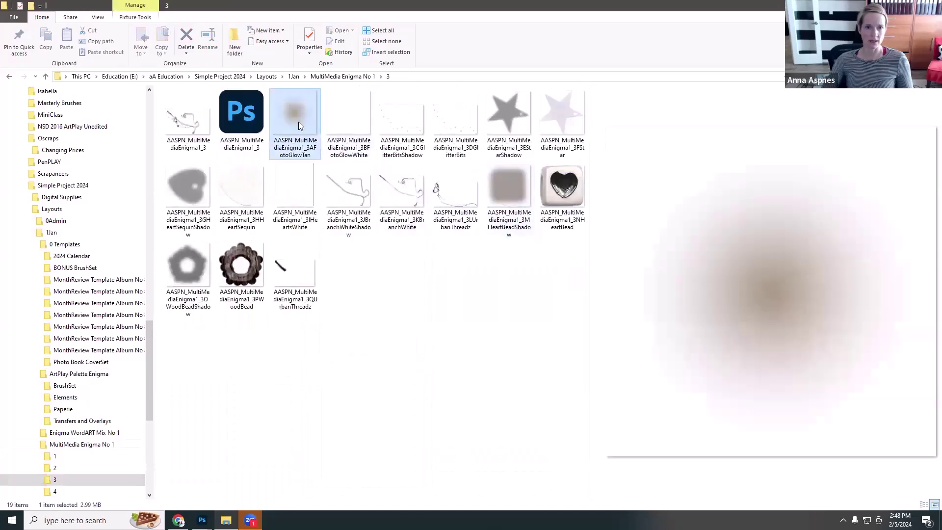
{"action": "left_click", "coordinate": [346, 120], "text": "ctrl"}
Step: Place the white and tan foto glow images in the layout, centred on the fold at their initial size
{"action": "left_click_drag", "start_coordinate": [352, 123], "coordinate": [171, 210]}
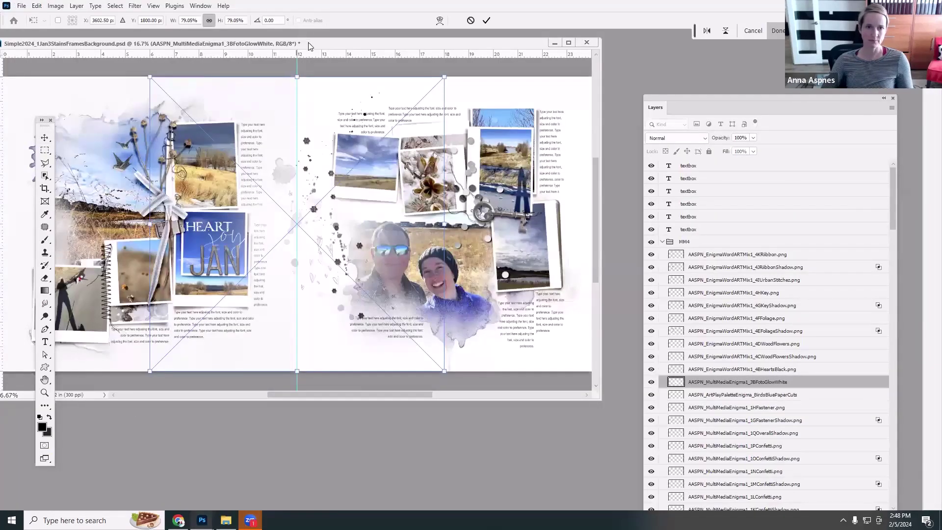
{"action": "left_click_drag", "start_coordinate": [309, 44], "coordinate": [430, 54]}
{"action": "left_click", "coordinate": [485, 21]}
{"action": "left_click", "coordinate": [484, 21]}
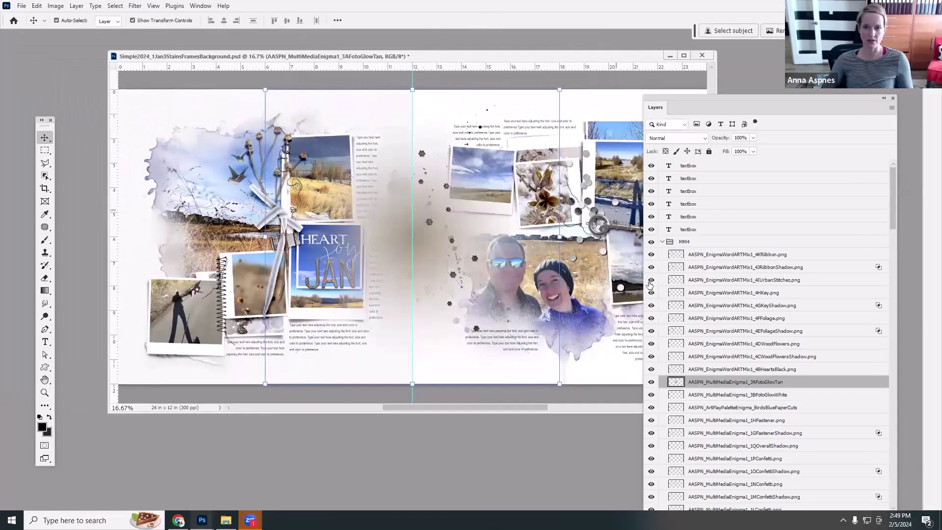
Step: Scale the tan and white foto glow layers together to about 54% and position them over the first page's blended landscape photo
{"action": "left_click", "coordinate": [736, 395], "text": "shift"}
{"action": "key", "text": "ctrl+t"}
{"action": "left_click_drag", "start_coordinate": [560, 89], "coordinate": [416, 219]}
{"action": "left_click_drag", "start_coordinate": [407, 251], "coordinate": [250, 169]}
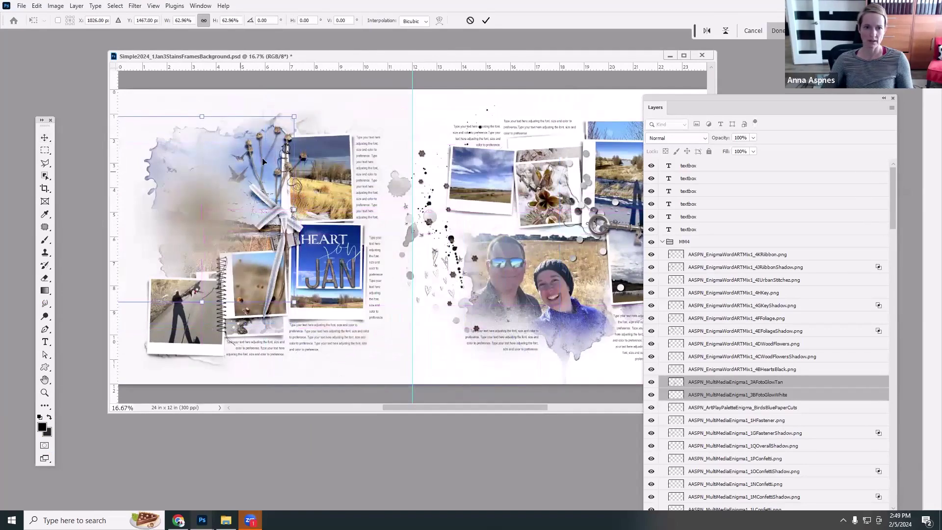
{"action": "left_click_drag", "start_coordinate": [294, 116], "coordinate": [275, 136]}
{"action": "left_click_drag", "start_coordinate": [219, 186], "coordinate": [225, 190]}
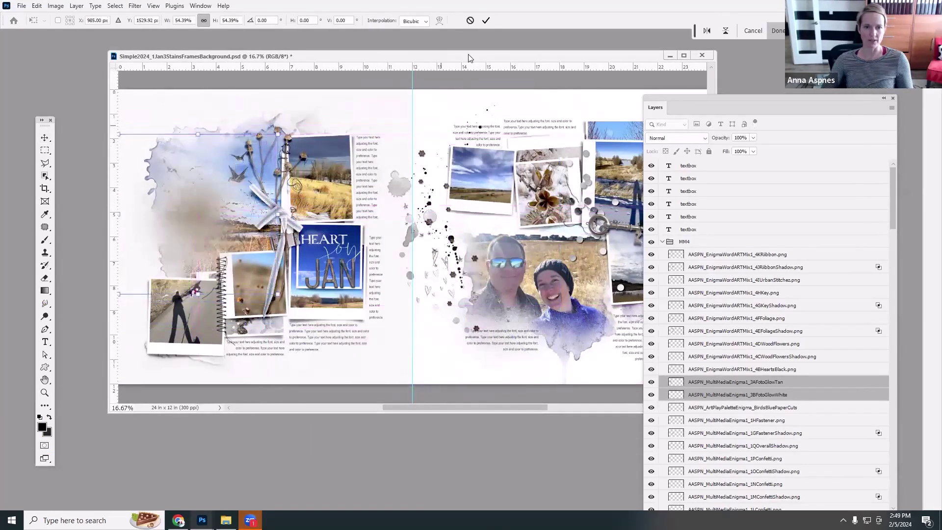
{"action": "left_click", "coordinate": [485, 22]}
Step: Set the tan foto glow layer on the first page to Hard Light blending mode
{"action": "left_click", "coordinate": [694, 383]}
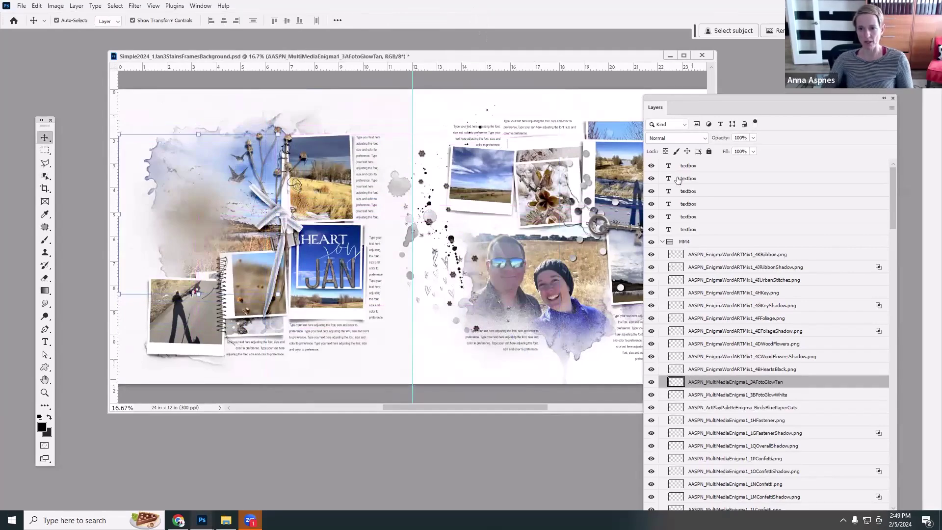
{"action": "left_click", "coordinate": [679, 138]}
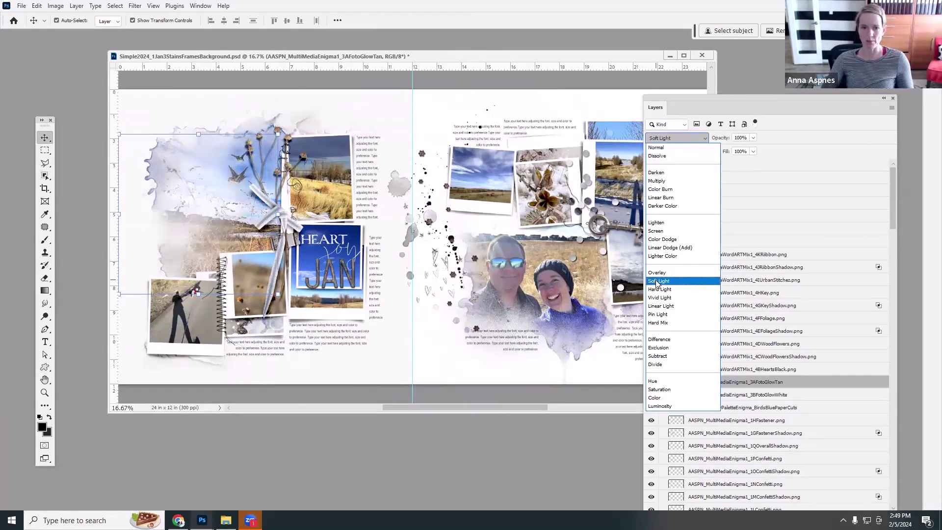
{"action": "left_click", "coordinate": [656, 289]}
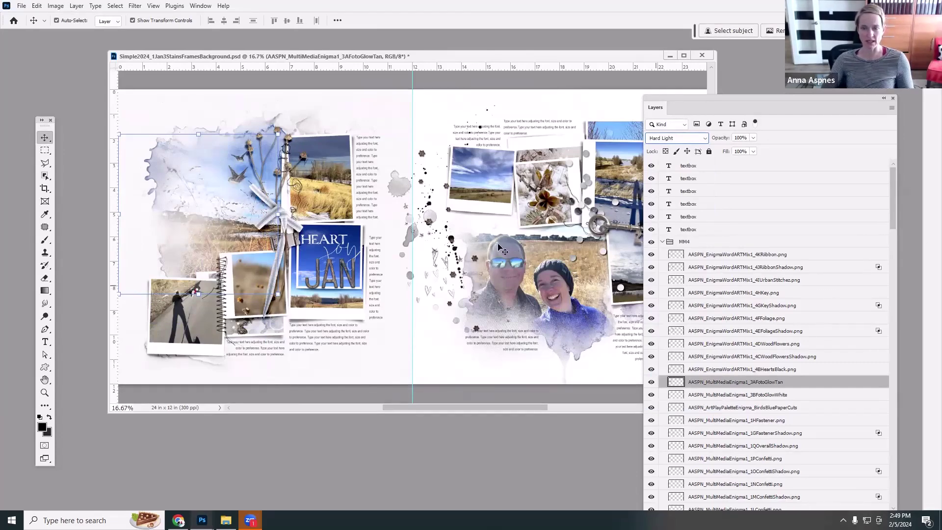
Step: Minimize the working layout and bring up Simple2024_1Jan4Embellishment.psd fully in view for comparison
{"action": "left_click_drag", "start_coordinate": [476, 61], "coordinate": [383, 60]}
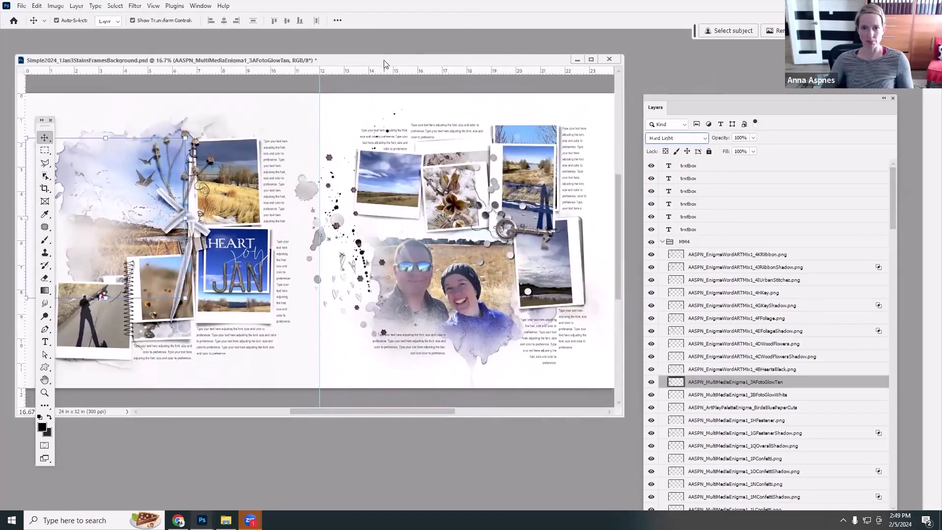
{"action": "left_click", "coordinate": [578, 60]}
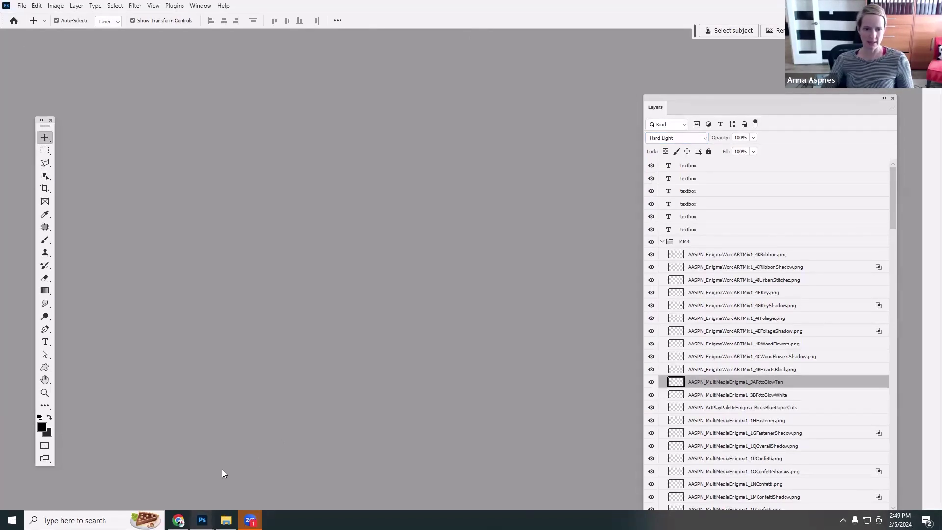
{"action": "mouse_move", "coordinate": [202, 519]}
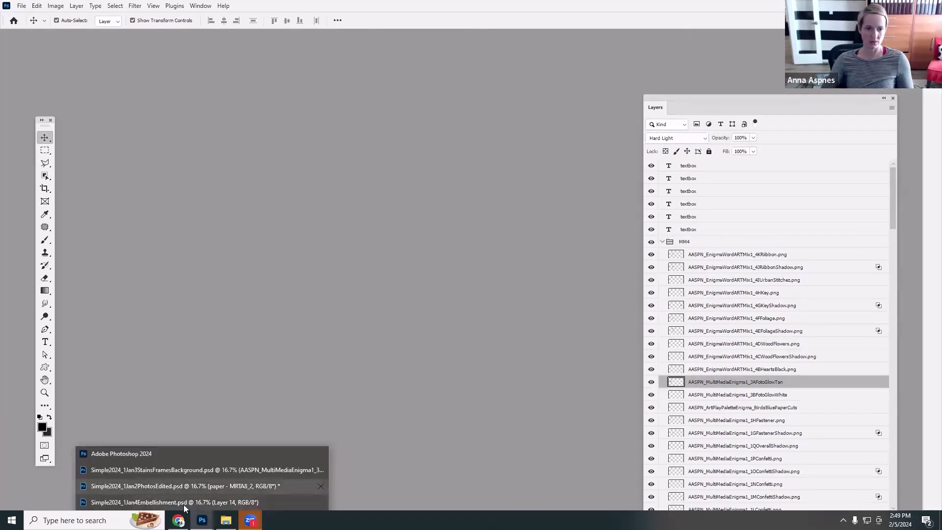
{"action": "left_click", "coordinate": [183, 504]}
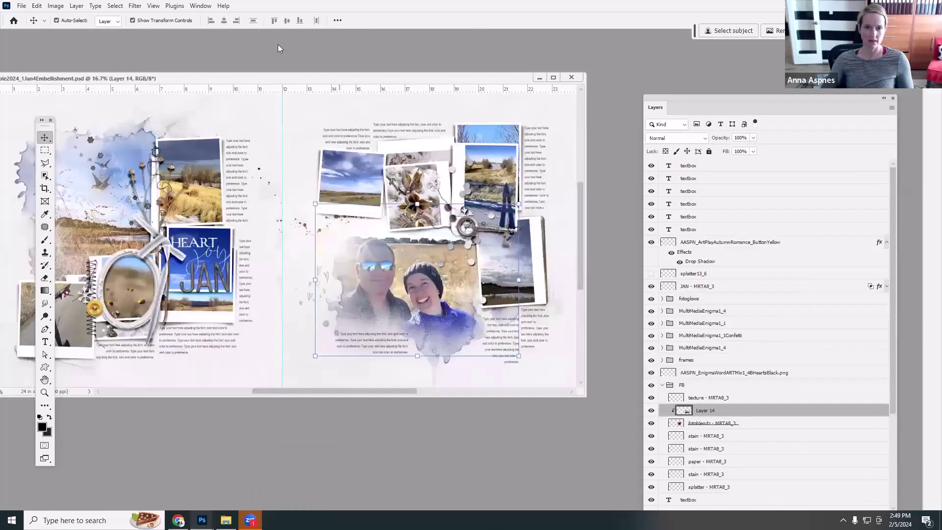
{"action": "left_click_drag", "start_coordinate": [261, 82], "coordinate": [326, 78]}
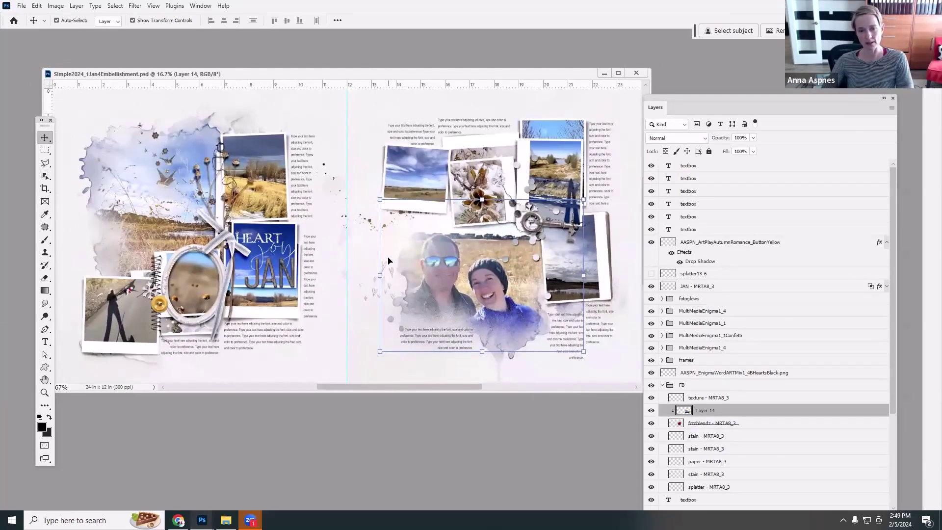
Step: Examine the oval frame, yellow button and snowflake layers used in the embellished layout
{"action": "left_click", "coordinate": [192, 248]}
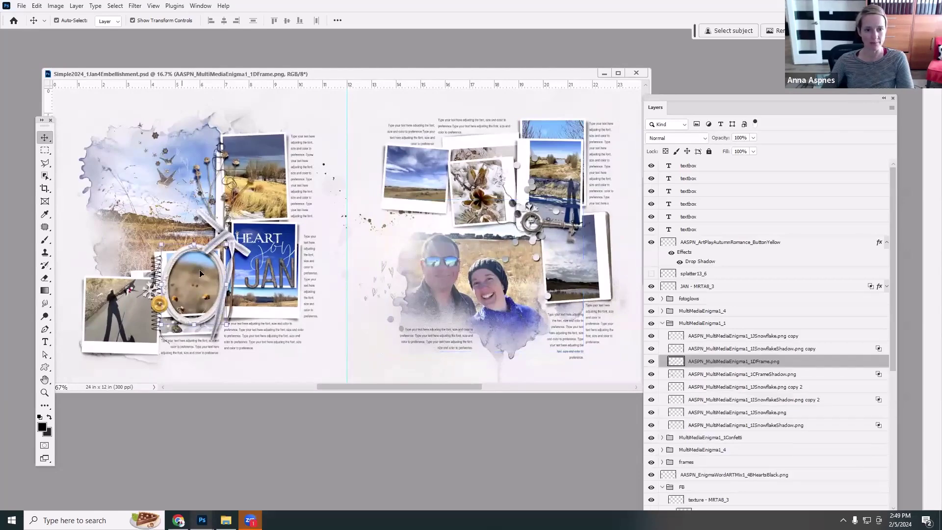
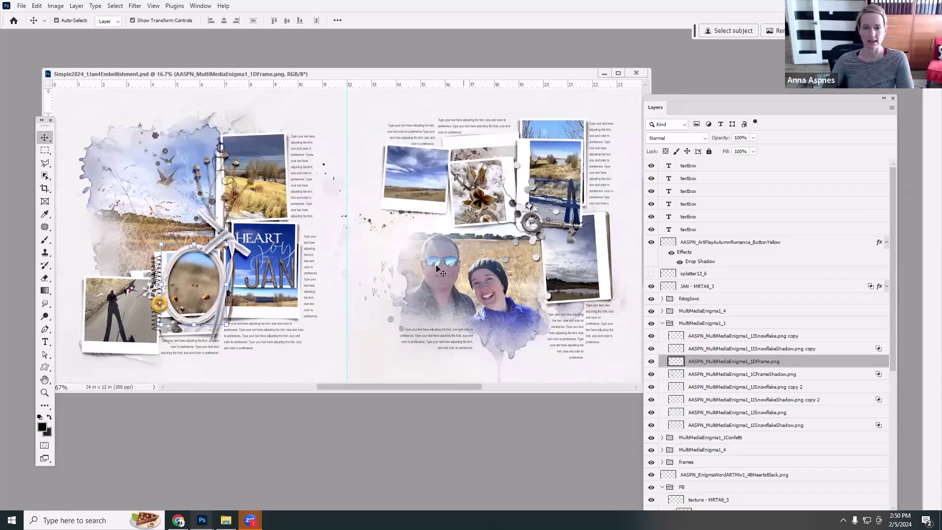
{"action": "left_click", "coordinate": [247, 295]}
{"action": "mouse_move", "coordinate": [162, 306]}
{"action": "left_mouse_down"}
{"action": "mouse_move", "coordinate": [148, 314]}
{"action": "mouse_move", "coordinate": [161, 304]}
{"action": "left_mouse_up"}
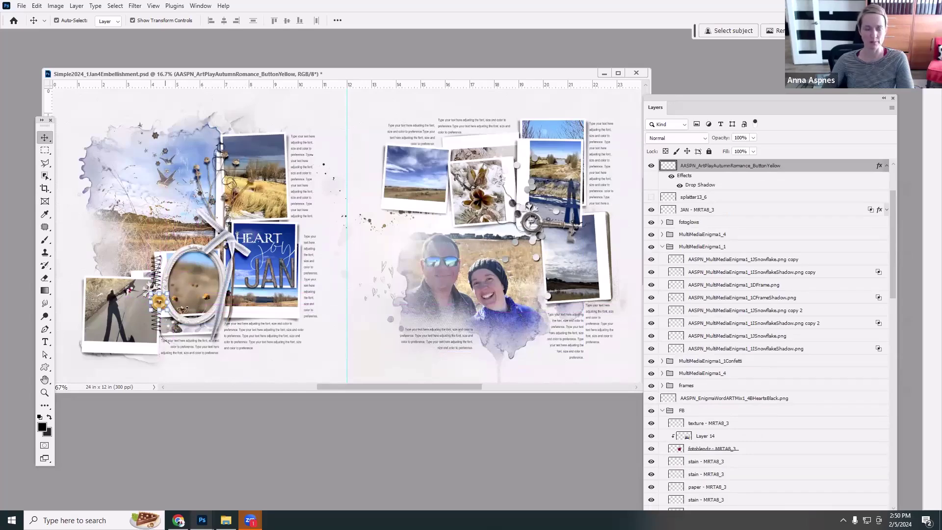
{"action": "left_click", "coordinate": [150, 267]}
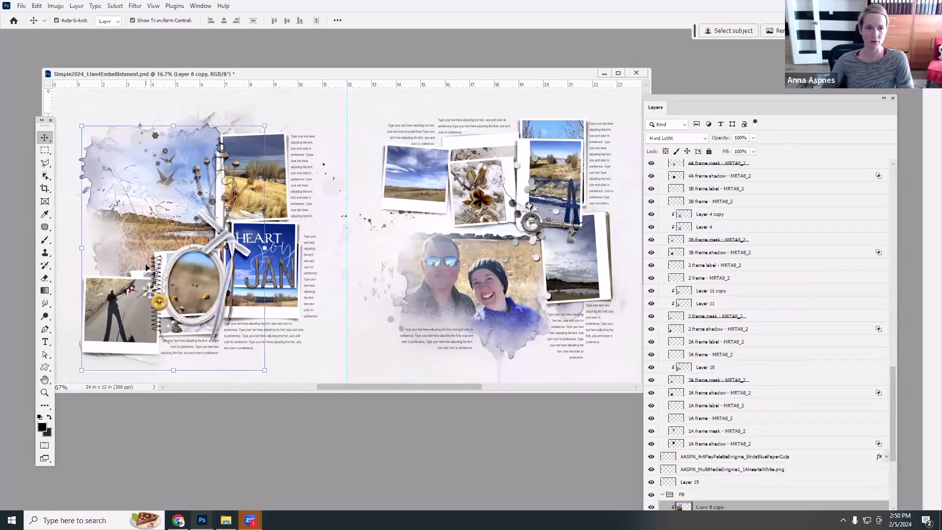
{"action": "left_click", "coordinate": [149, 286]}
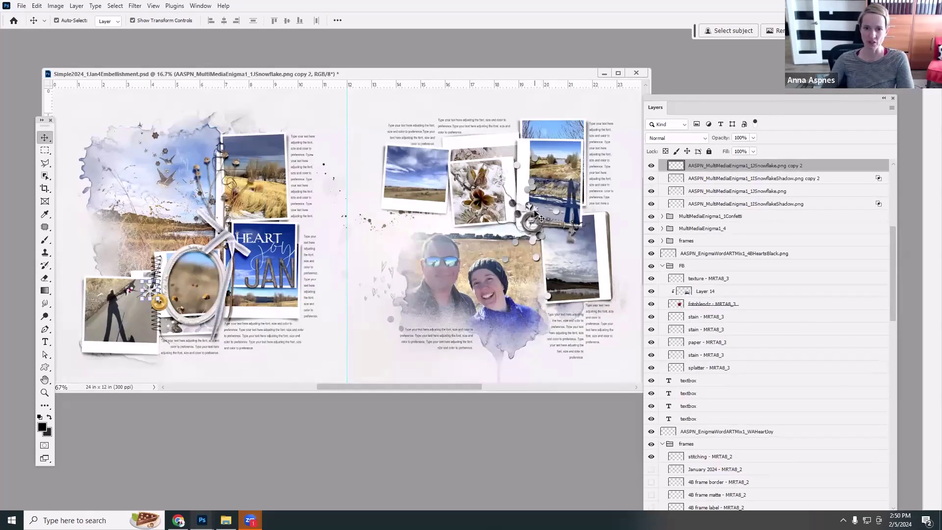
{"action": "left_click_drag", "start_coordinate": [508, 188], "coordinate": [499, 179]}
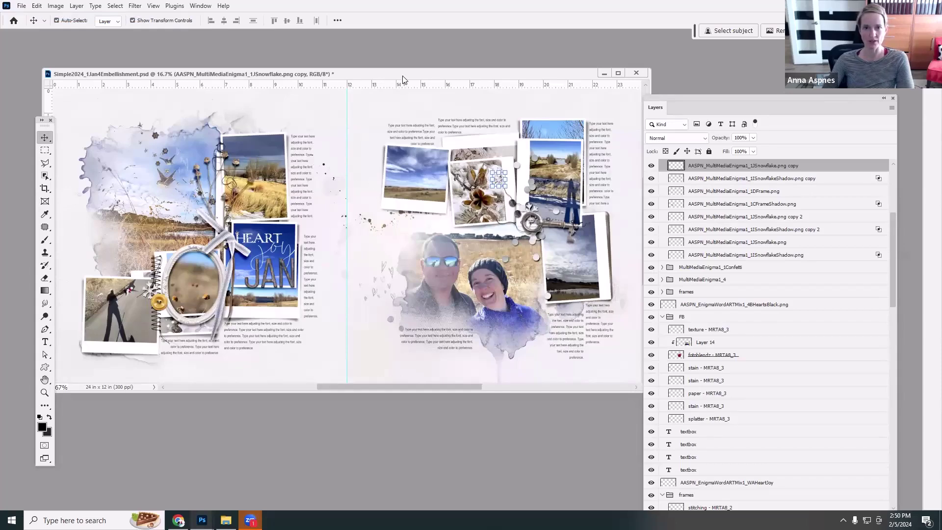
{"action": "left_click_drag", "start_coordinate": [403, 76], "coordinate": [401, 91]}
Step: Preview the tan foto glow copy beside the fold in Normal blending mode and return it to Hard Light
{"action": "left_click", "coordinate": [341, 249]}
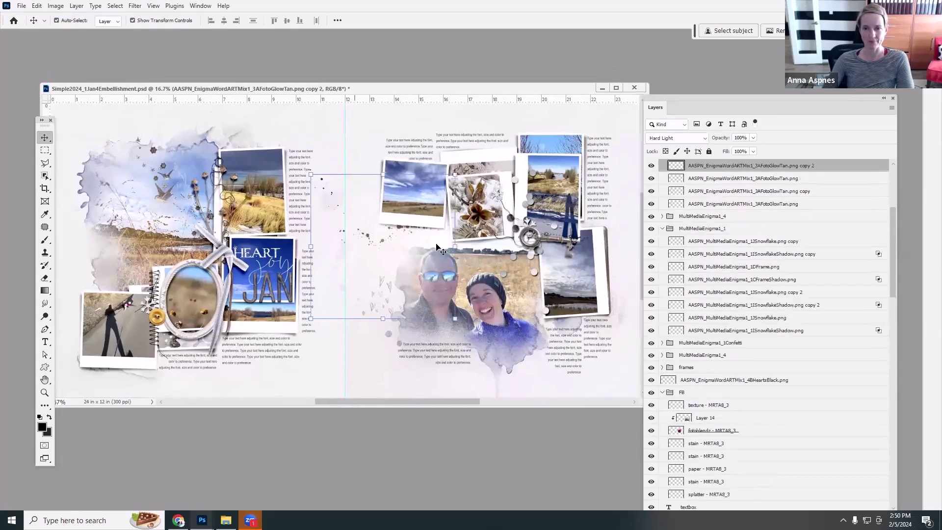
{"action": "left_click", "coordinate": [682, 138]}
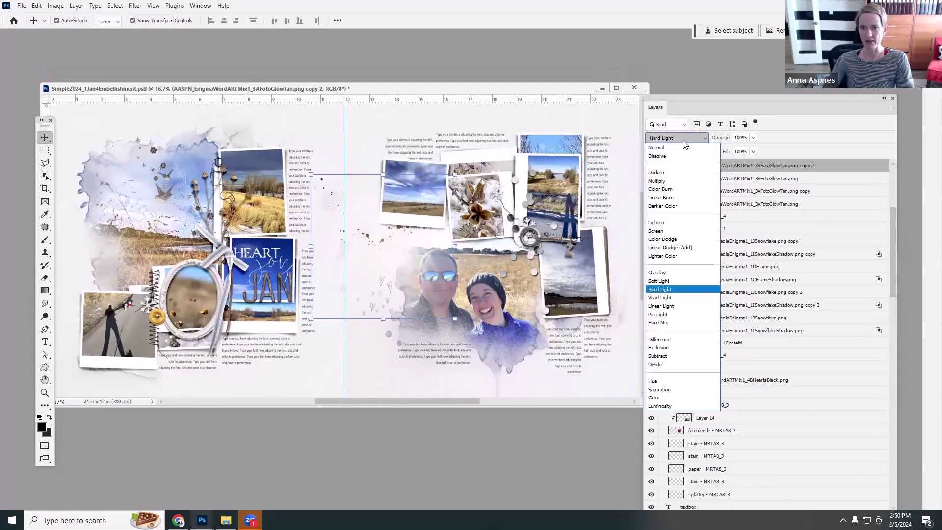
{"action": "left_click", "coordinate": [676, 148]}
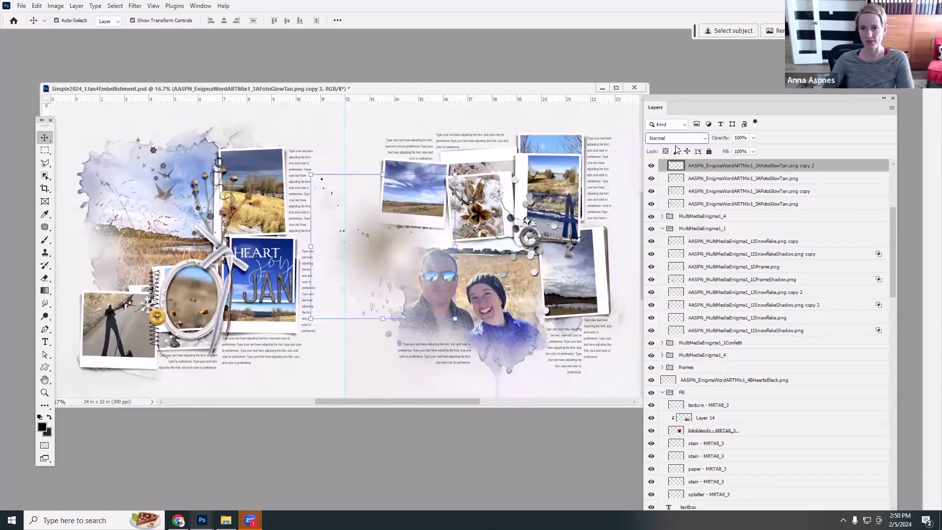
{"action": "left_click", "coordinate": [694, 142]}
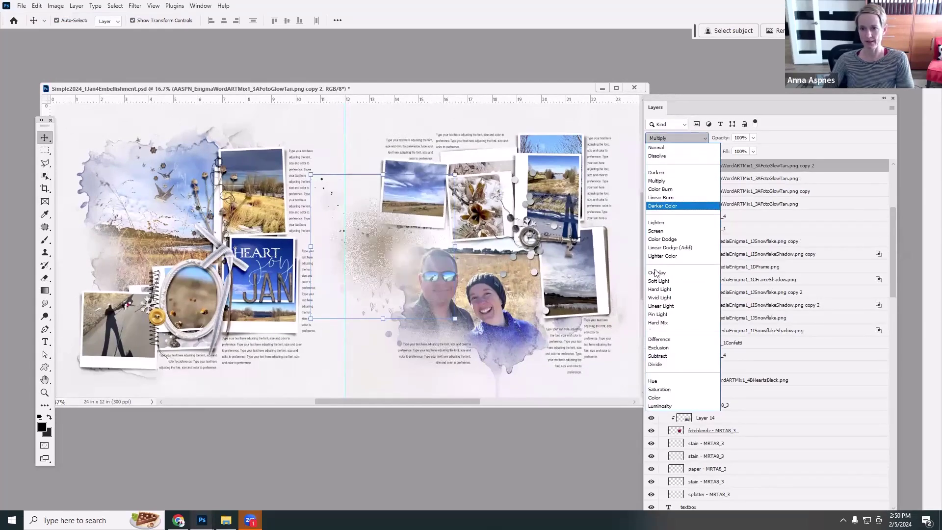
{"action": "left_click", "coordinate": [680, 290]}
Step: Hide the upper tan foto glow layers and set the stain layer beside the first page's text column to Normal blending
{"action": "left_click_drag", "start_coordinate": [651, 168], "coordinate": [651, 178]}
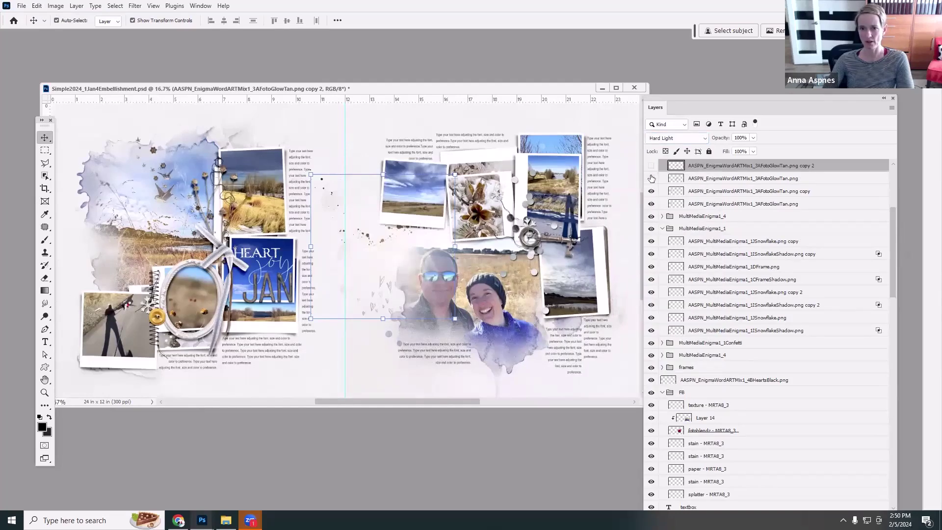
{"action": "left_click", "coordinate": [340, 255]}
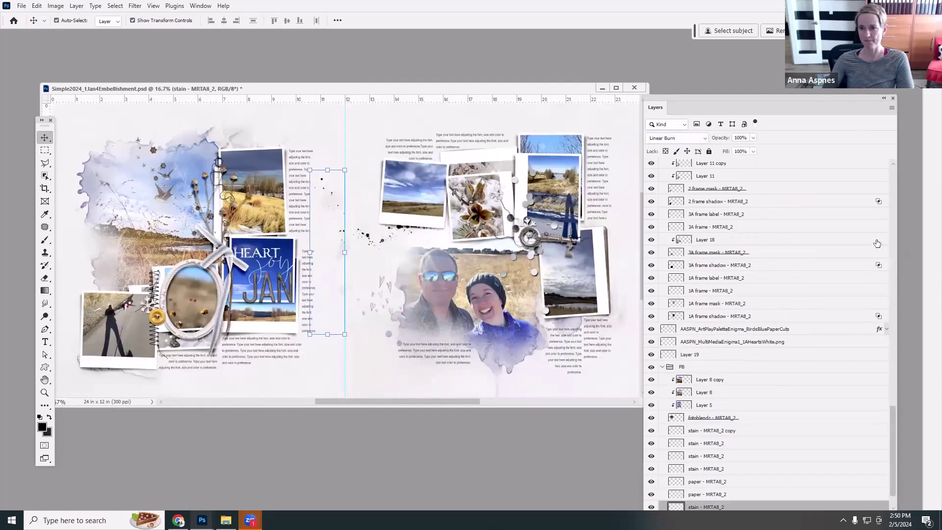
{"action": "scroll", "coordinate": [896, 456], "scroll_direction": "down", "scroll_amount": 3}
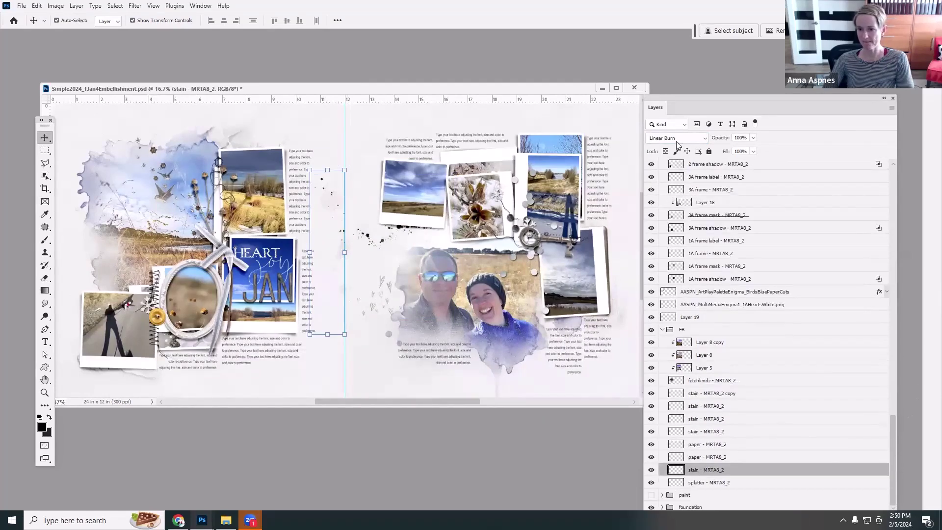
{"action": "left_click_drag", "start_coordinate": [688, 113], "coordinate": [690, 69]}
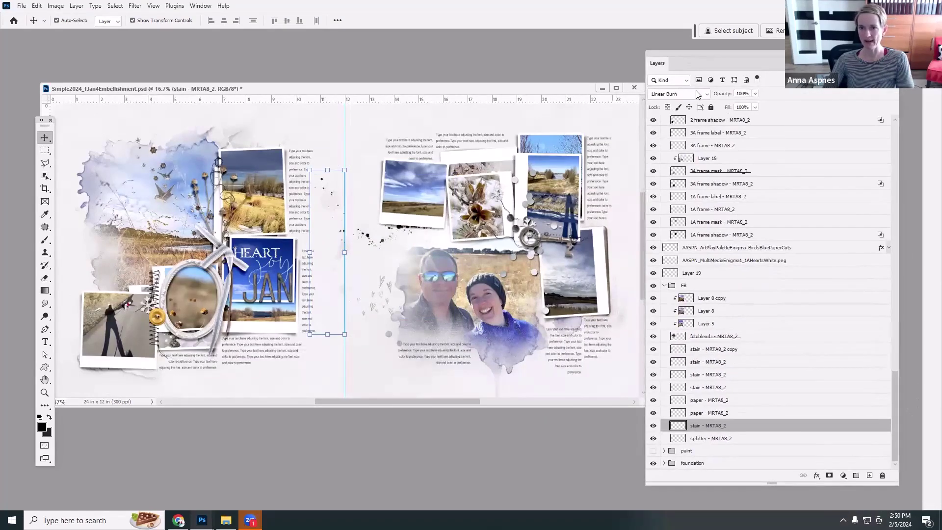
{"action": "left_click", "coordinate": [704, 95]}
{"action": "left_click", "coordinate": [688, 107]}
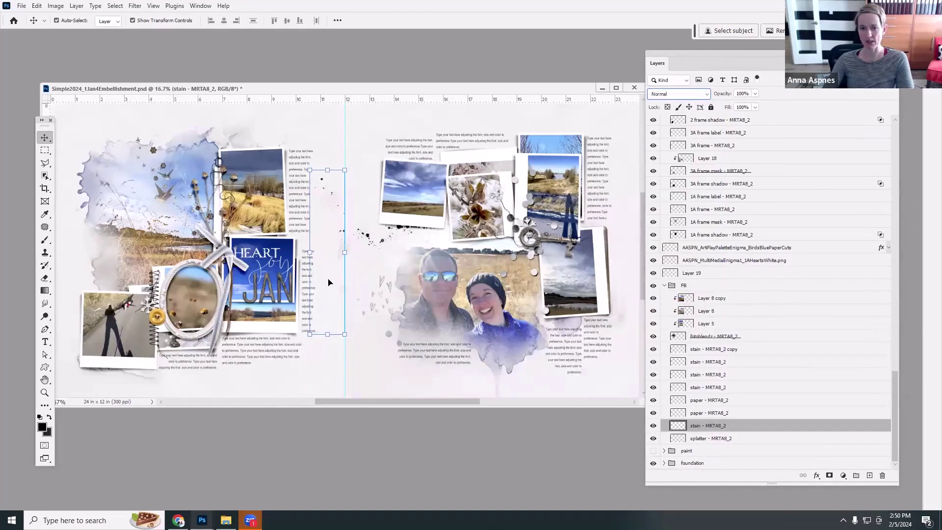
Step: In Simple2024_1Jan3StainsFramesBackground.psd, hide the wood flowers layer, its shadow and the silver stars layer near the fold
{"action": "left_click", "coordinate": [373, 240]}
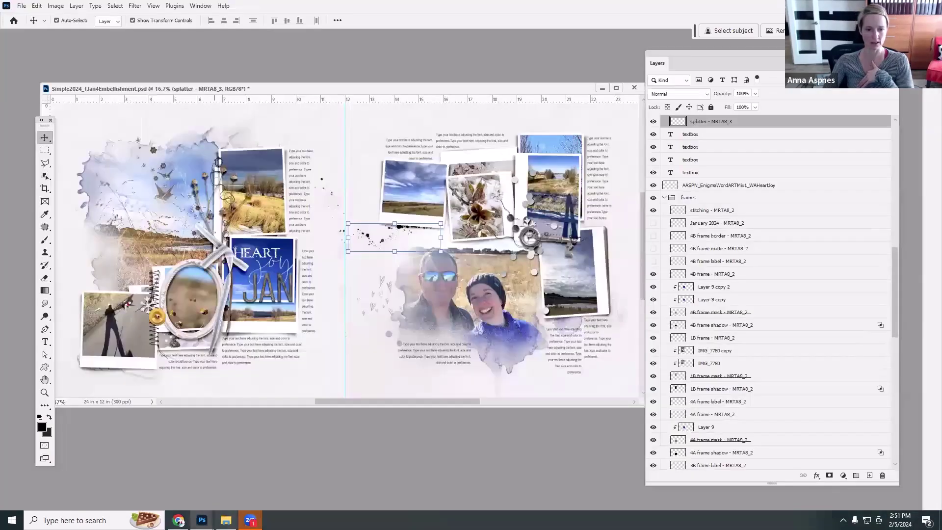
{"action": "left_click", "coordinate": [202, 520]}
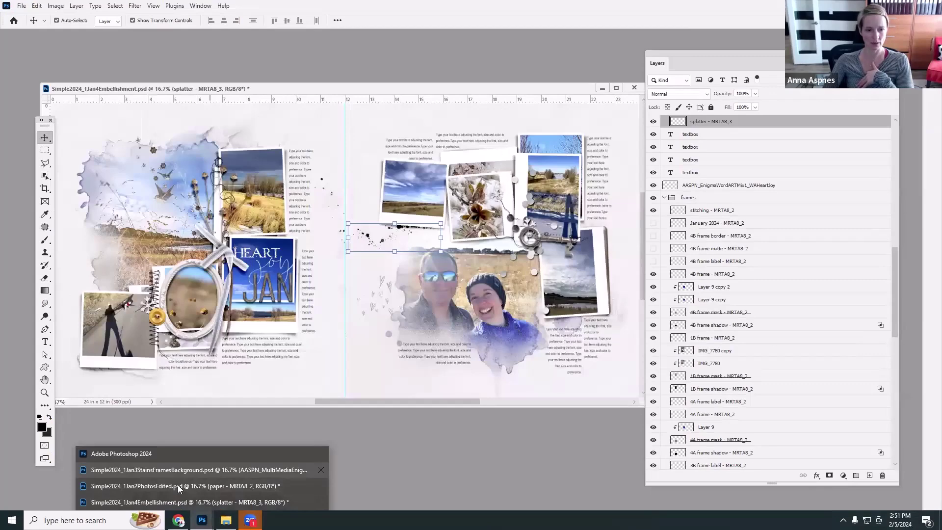
{"action": "left_click", "coordinate": [186, 470]}
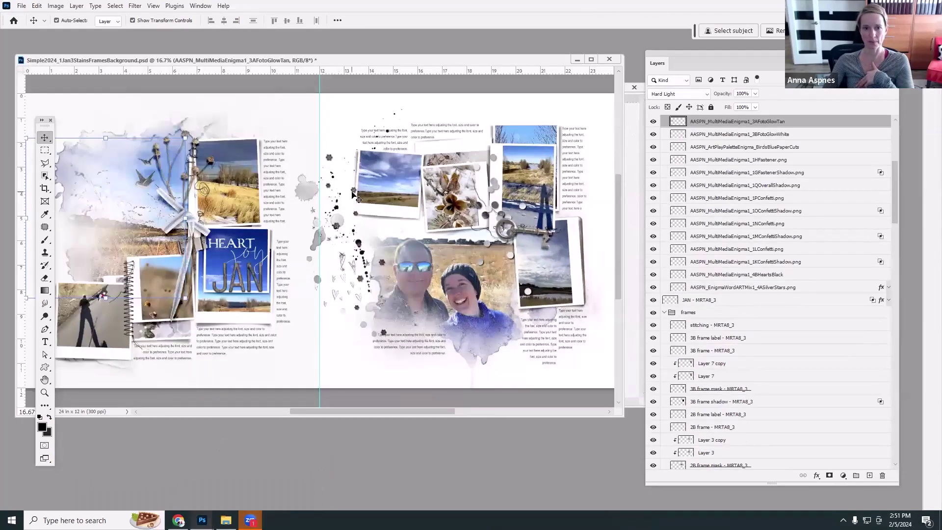
{"action": "key", "text": "ctrl+v"}
{"action": "left_click", "coordinate": [653, 121]}
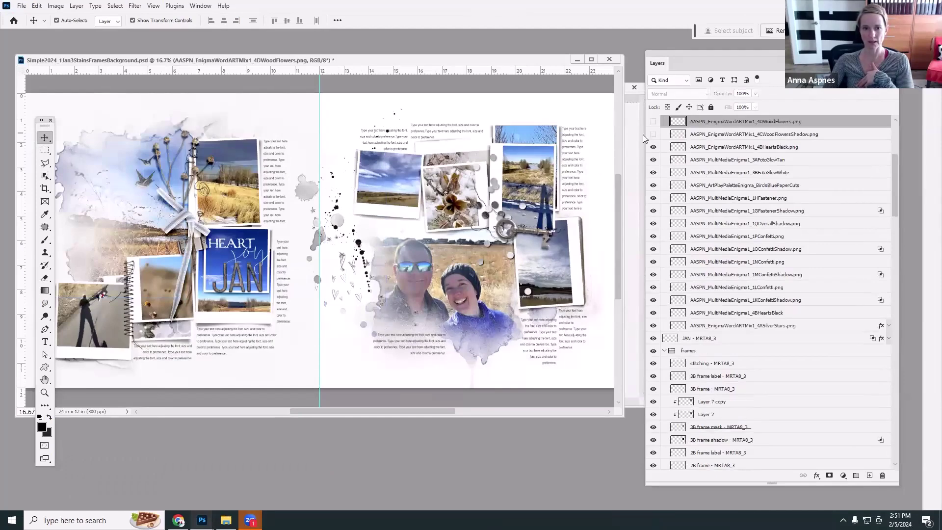
{"action": "left_click", "coordinate": [335, 240]}
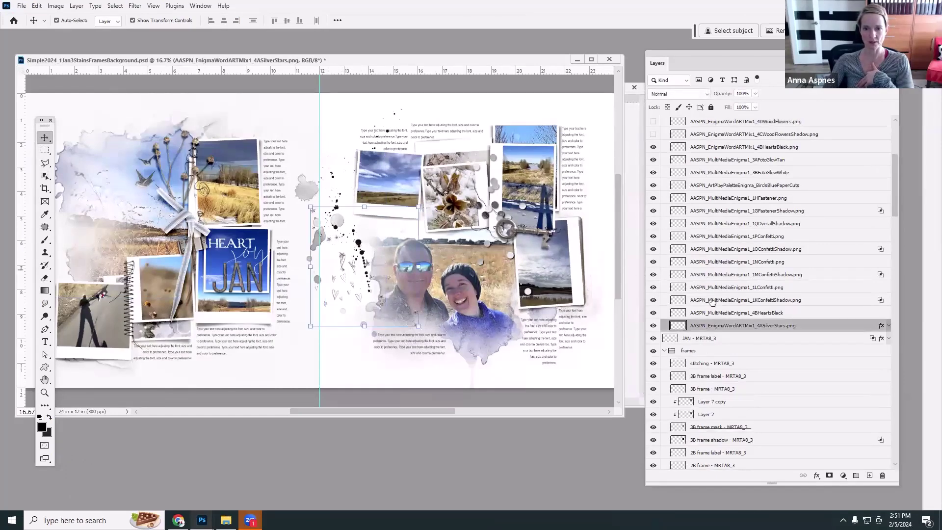
{"action": "left_click", "coordinate": [652, 326]}
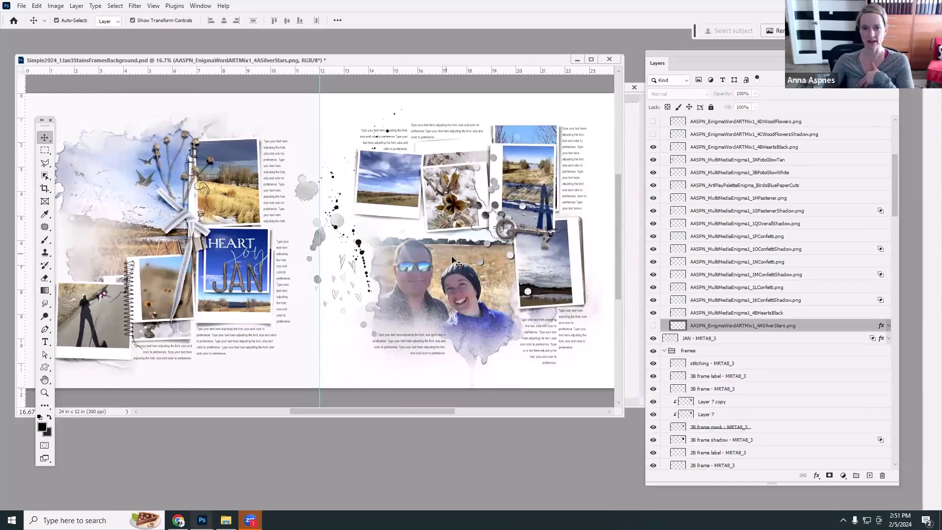
Step: Rotate the second page's black splatter to run horizontally across the fold, and turn the first page's splatter copy about -69.7° beside the text column
{"action": "left_click", "coordinate": [342, 223]}
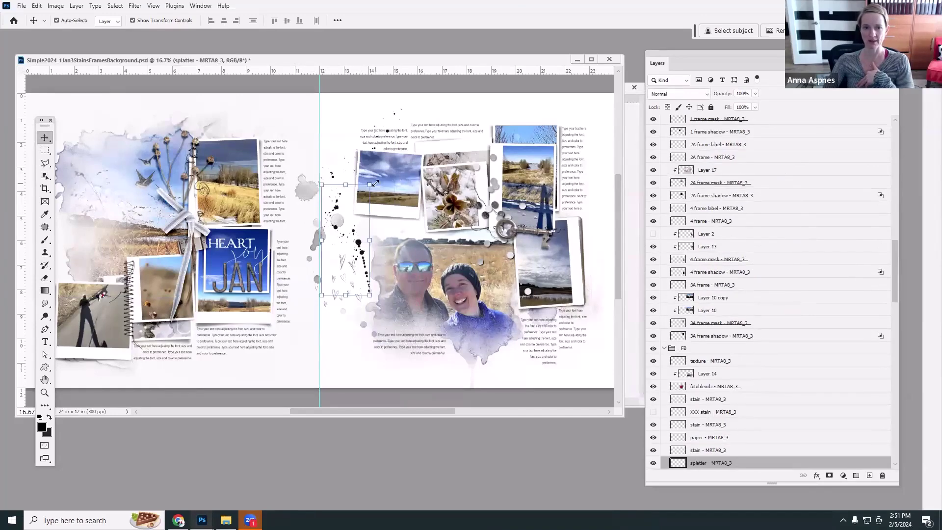
{"action": "left_click_drag", "start_coordinate": [382, 178], "coordinate": [380, 213]}
{"action": "left_click_drag", "start_coordinate": [423, 184], "coordinate": [450, 99]}
{"action": "left_click", "coordinate": [486, 21]}
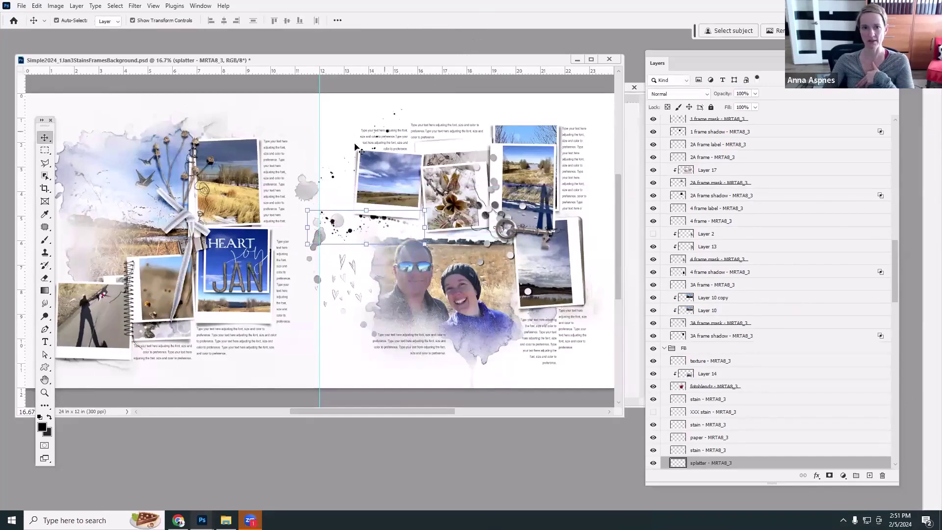
{"action": "left_click_drag", "start_coordinate": [333, 182], "coordinate": [303, 185]}
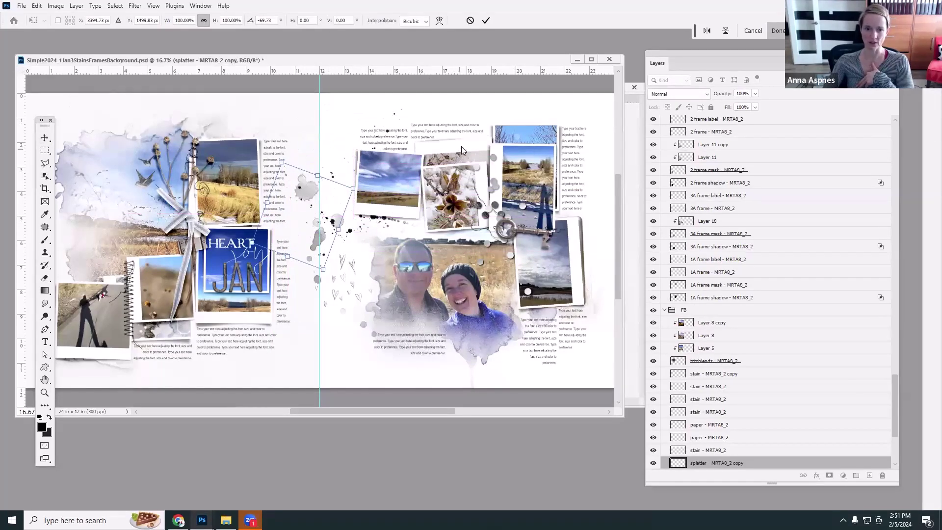
{"action": "left_click", "coordinate": [778, 30]}
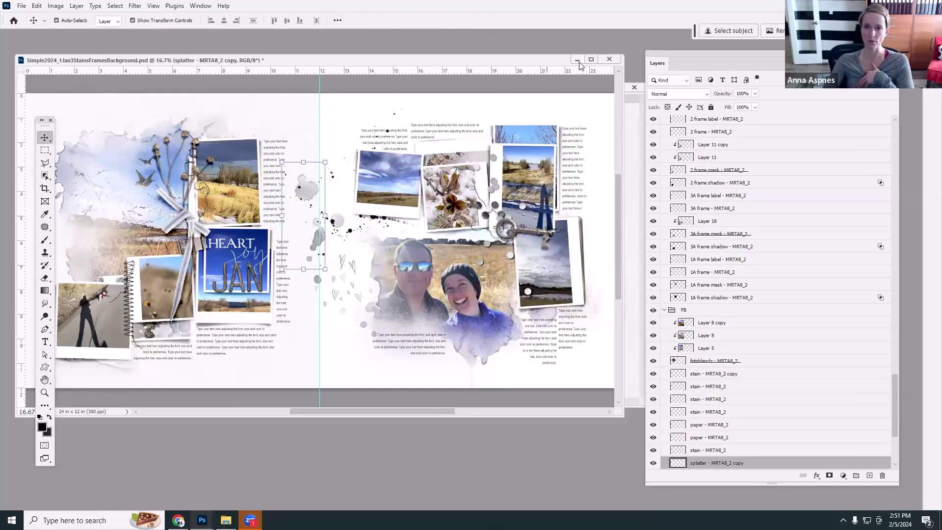
Step: Move the working layout aside and bring Simple2024_1Jan4Embellishment.psd to the front for comparison
{"action": "left_click_drag", "start_coordinate": [544, 67], "coordinate": [477, 139]}
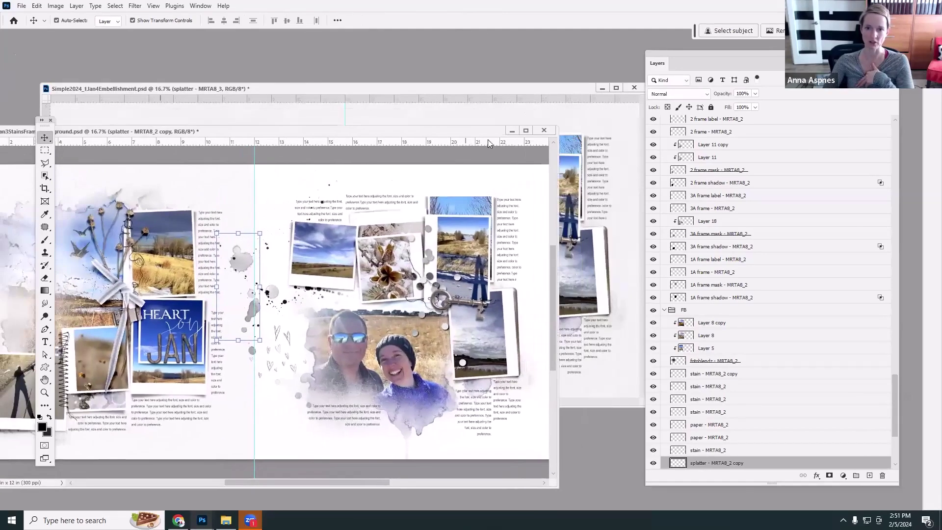
{"action": "left_click", "coordinate": [331, 98]}
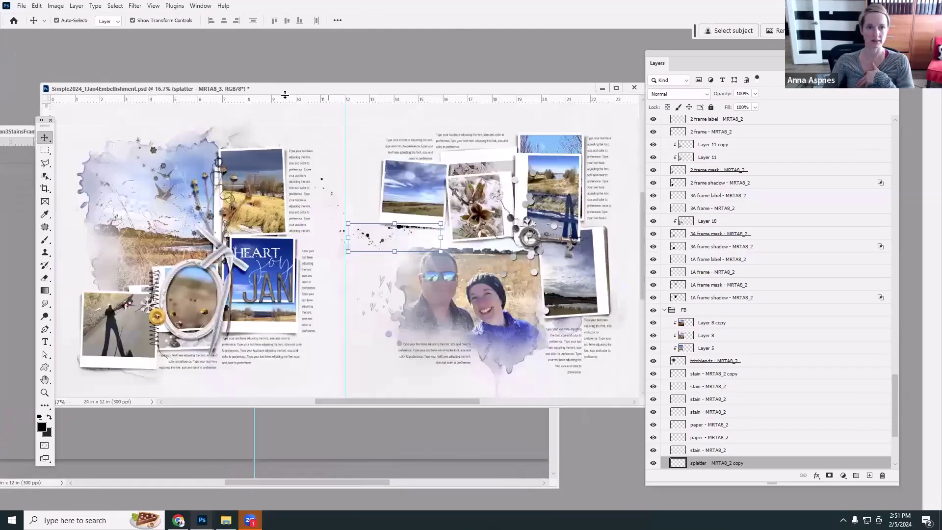
Step: Move the Simple2024_1Jan4Embellishment.psd window aside and close Simple2024_1Jan3StainsFramesBackground.psd
{"action": "left_click_drag", "start_coordinate": [401, 90], "coordinate": [555, 56]}
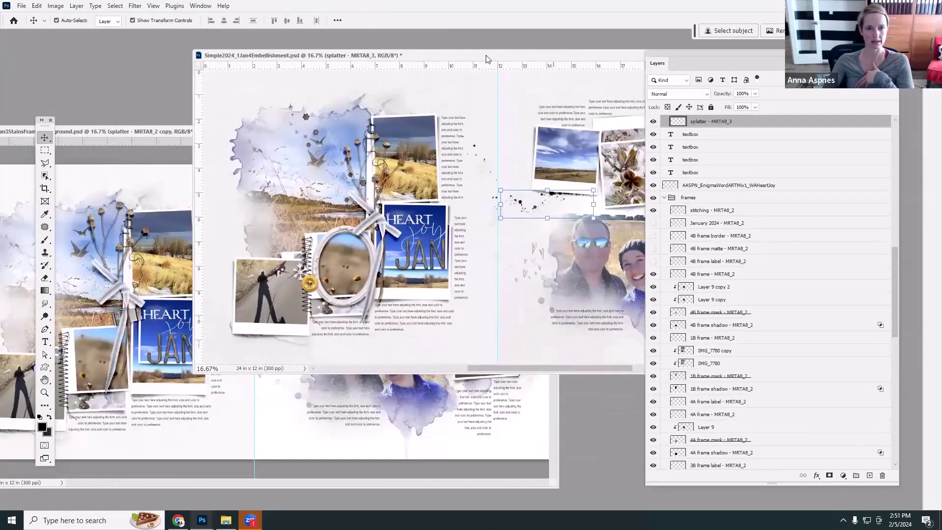
{"action": "left_click", "coordinate": [157, 257]}
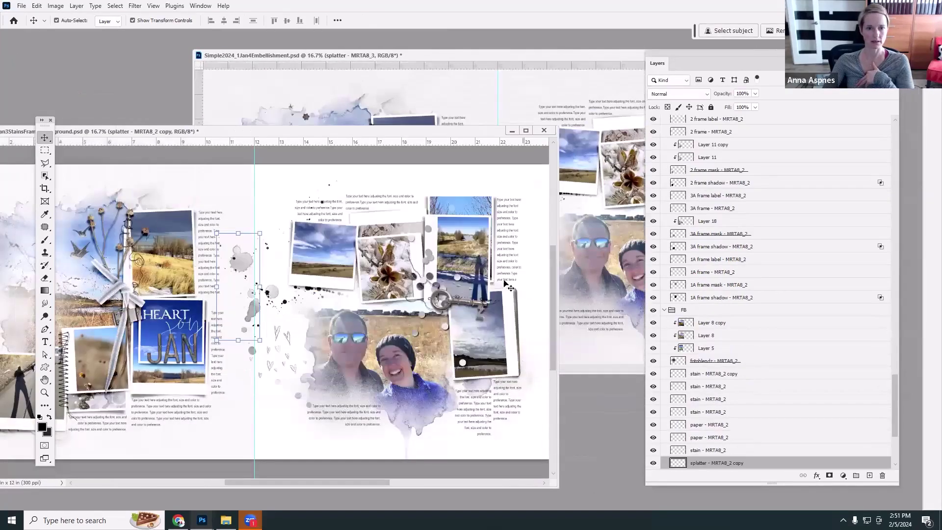
{"action": "left_click_drag", "start_coordinate": [243, 137], "coordinate": [238, 130]}
{"action": "left_click", "coordinate": [539, 122]}
{"action": "left_click", "coordinate": [467, 193]}
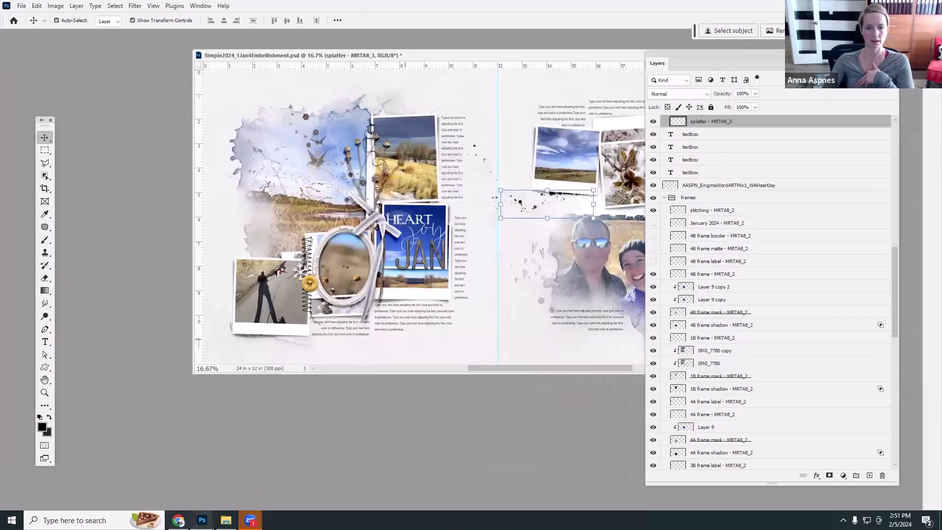
Step: Switch to File Explorer, go to the 1Jan folder and open Simple2024_1Jan5TextandBalance.psd in Photoshop
{"action": "left_click", "coordinate": [226, 520]}
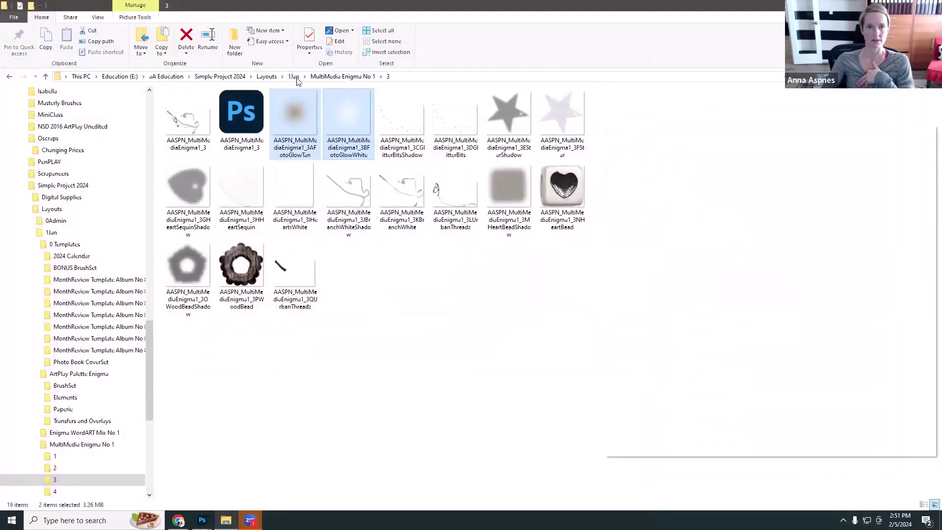
{"action": "left_click", "coordinate": [295, 77]}
{"action": "left_click", "coordinate": [344, 196]}
{"action": "left_click_drag", "start_coordinate": [303, 208], "coordinate": [112, 86]}
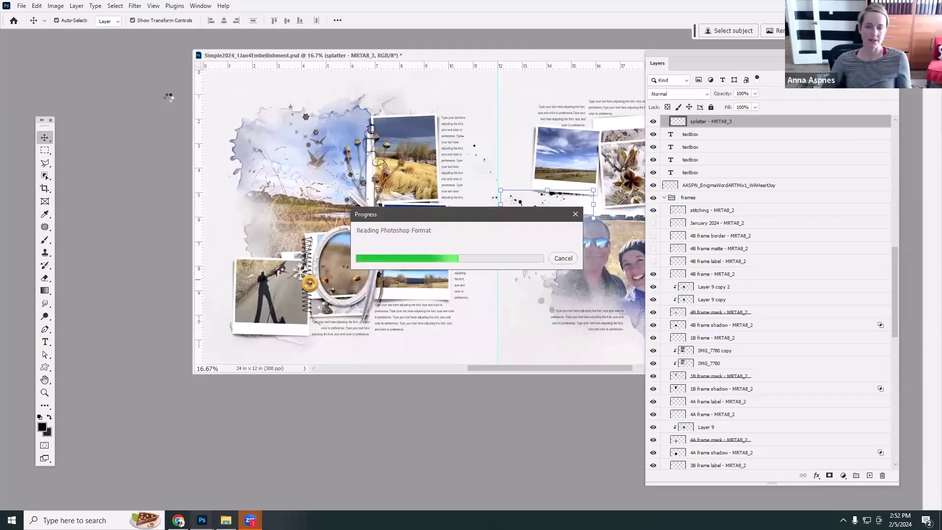
Step: Arrange the Embellishment document above Simple2024_1Jan5TextandBalance.psd, with the Layers panel clear of both
{"action": "left_click_drag", "start_coordinate": [152, 41], "coordinate": [274, 102]}
{"action": "left_click_drag", "start_coordinate": [297, 52], "coordinate": [149, 51]}
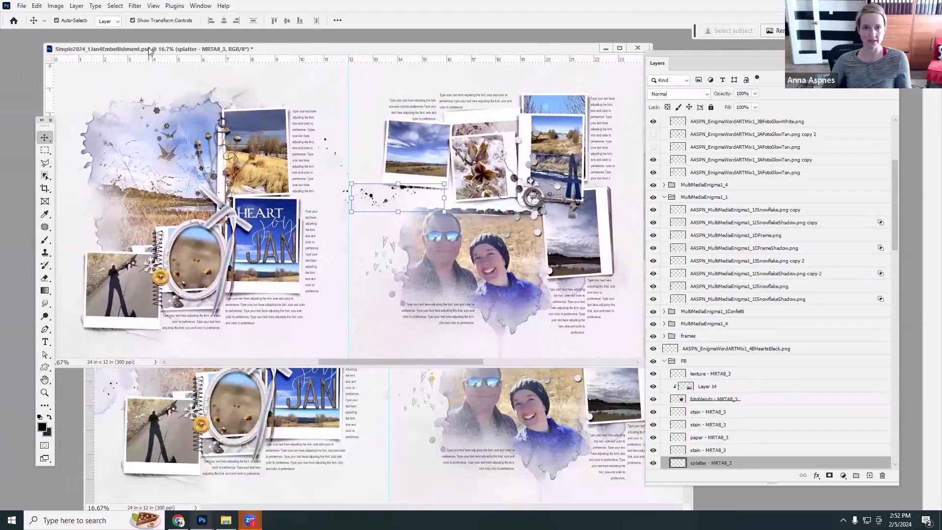
{"action": "key", "text": "ctrl+Tab"}
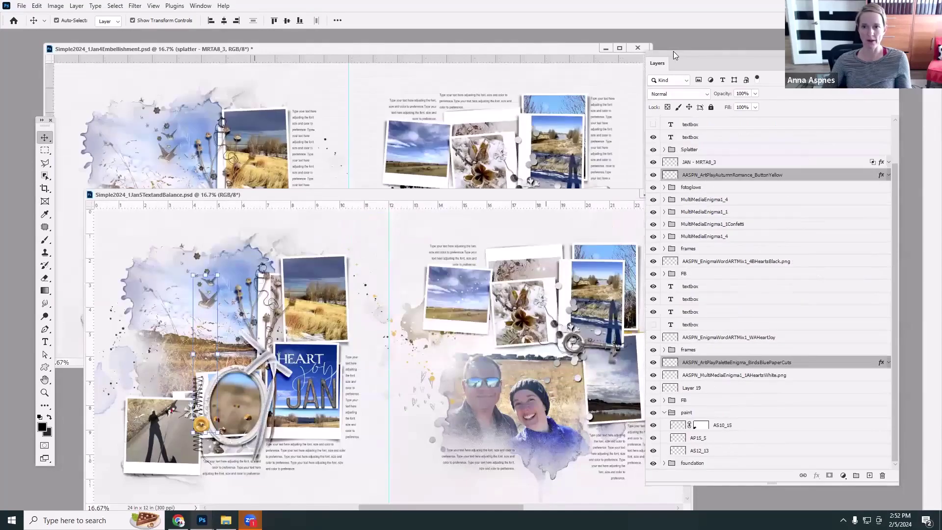
{"action": "left_click_drag", "start_coordinate": [674, 56], "coordinate": [758, 96]}
{"action": "left_click_drag", "start_coordinate": [588, 197], "coordinate": [582, 359]}
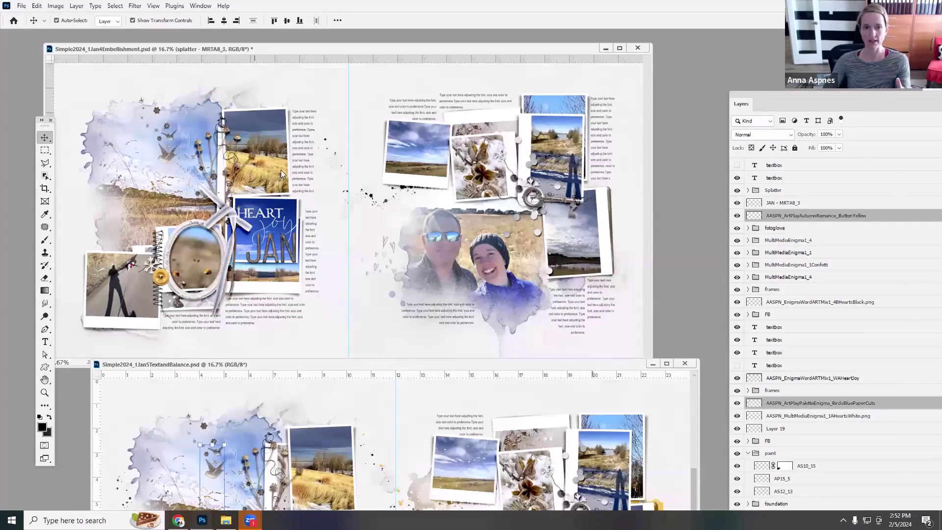
Step: Compare the two layouts, selecting the Embellishment version's yellow button and the TextandBalance version's AP15_5 paint and tan foto glow near the fold
{"action": "left_click", "coordinate": [165, 279]}
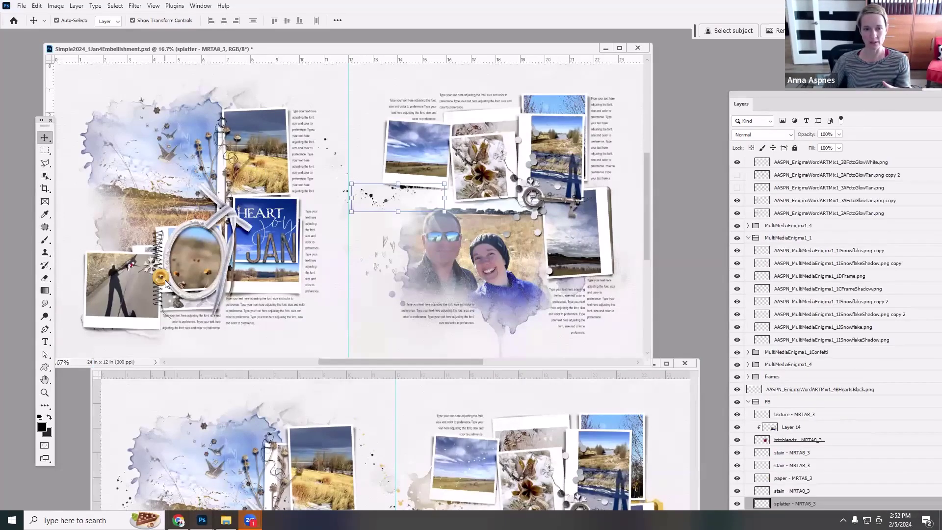
{"action": "left_click", "coordinate": [161, 279]}
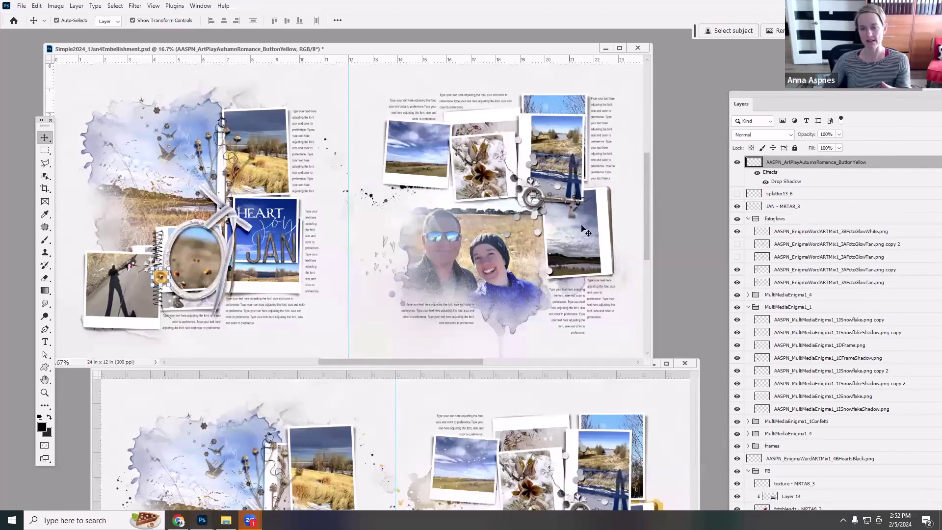
{"action": "left_click_drag", "start_coordinate": [635, 369], "coordinate": [614, 96]}
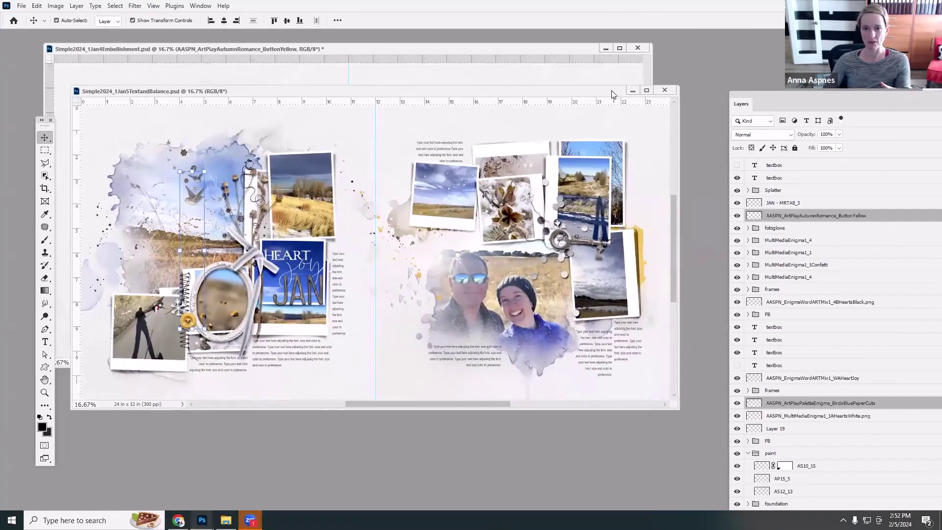
{"action": "left_click", "coordinate": [647, 245]}
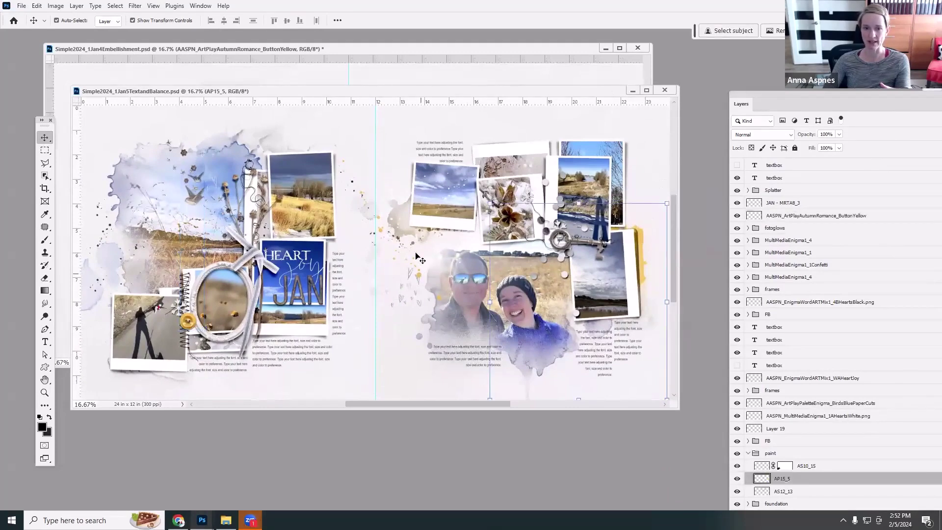
{"action": "left_click", "coordinate": [407, 238]}
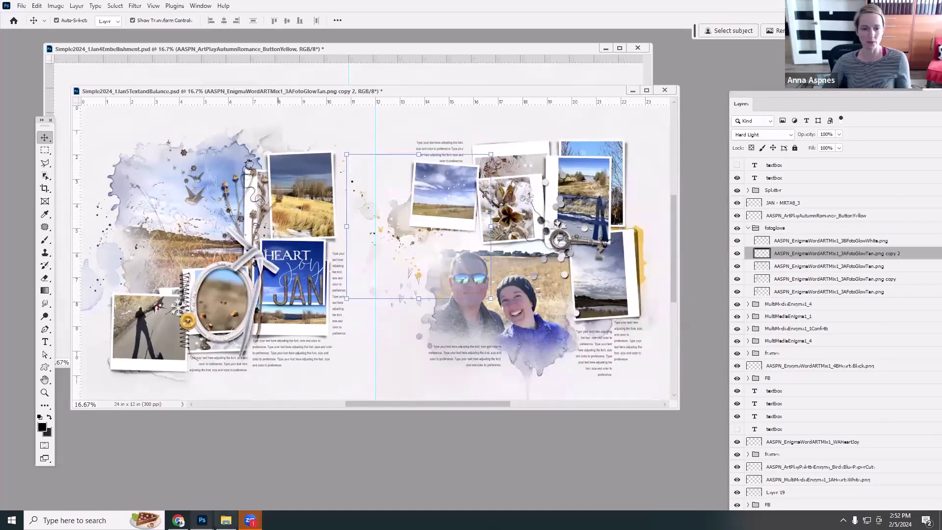
Step: Switch to Chrome and look through the first two result pages of the Oscraps Tools category for splatter, stain and paint brush sets
{"action": "left_click", "coordinate": [178, 520]}
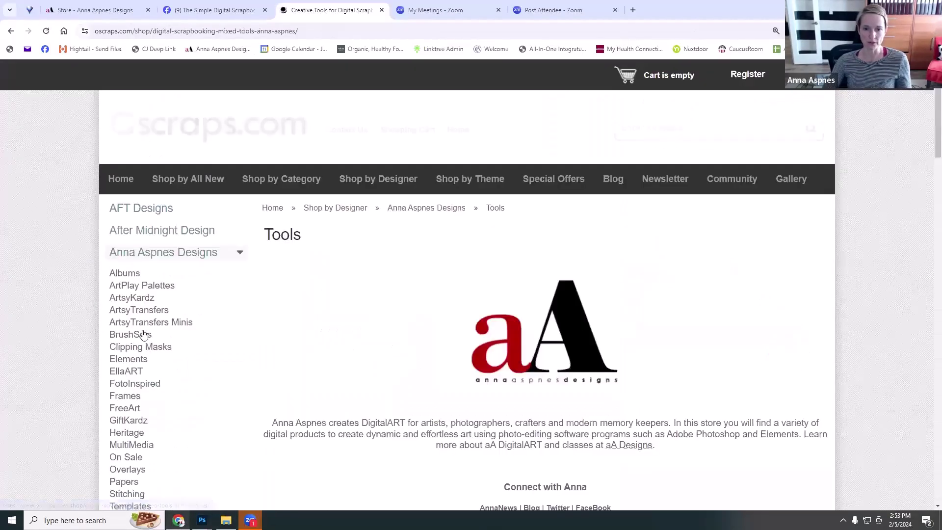
{"action": "scroll", "coordinate": [667, 301], "scroll_direction": "down", "scroll_amount": 10}
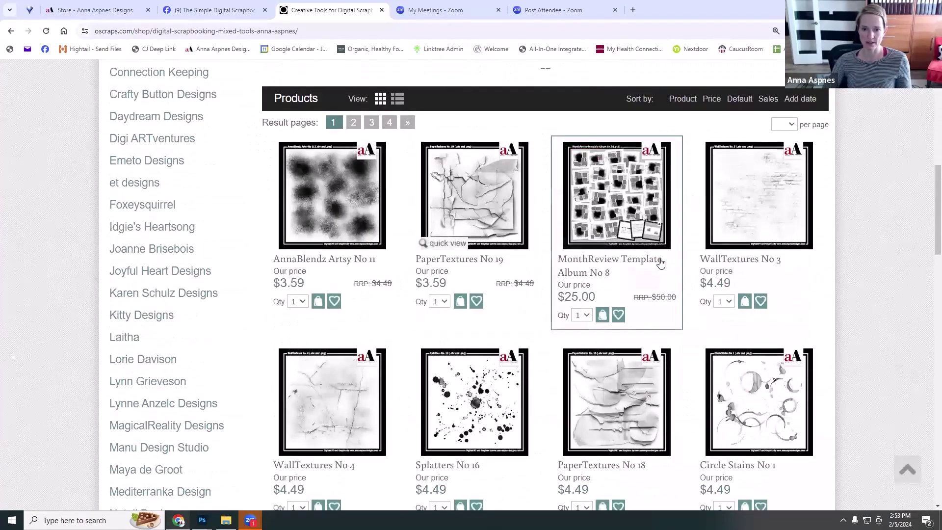
{"action": "scroll", "coordinate": [563, 264], "scroll_direction": "down", "scroll_amount": 2}
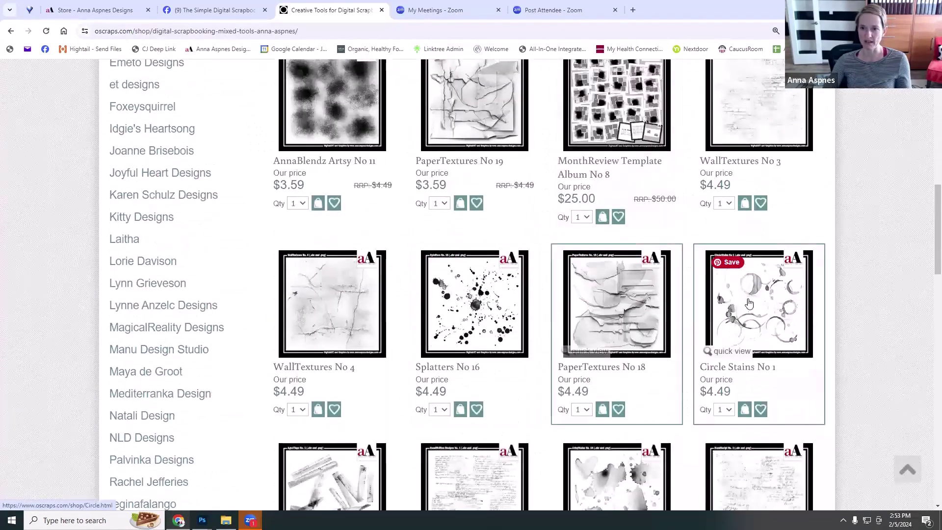
{"action": "scroll", "coordinate": [729, 290], "scroll_direction": "down", "scroll_amount": 4}
{"action": "scroll", "coordinate": [736, 304], "scroll_direction": "down", "scroll_amount": 6}
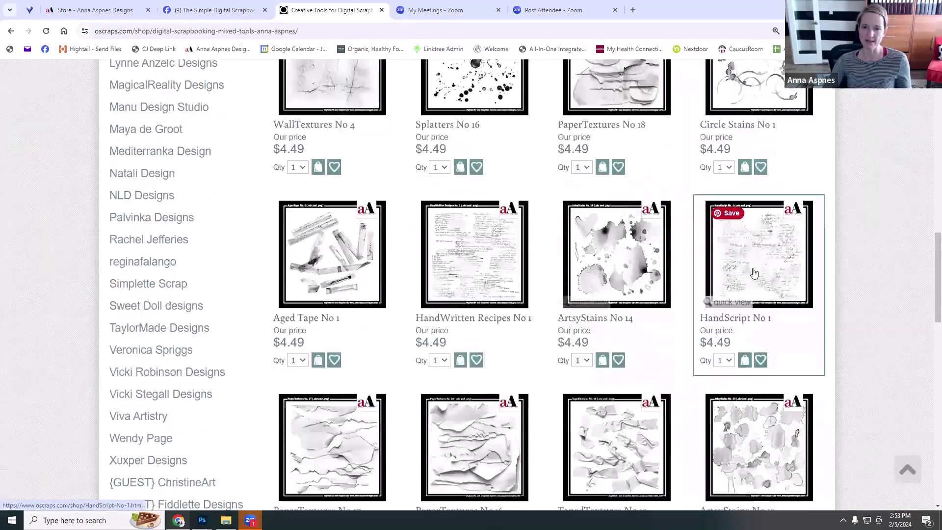
{"action": "scroll", "coordinate": [762, 260], "scroll_direction": "down", "scroll_amount": 9}
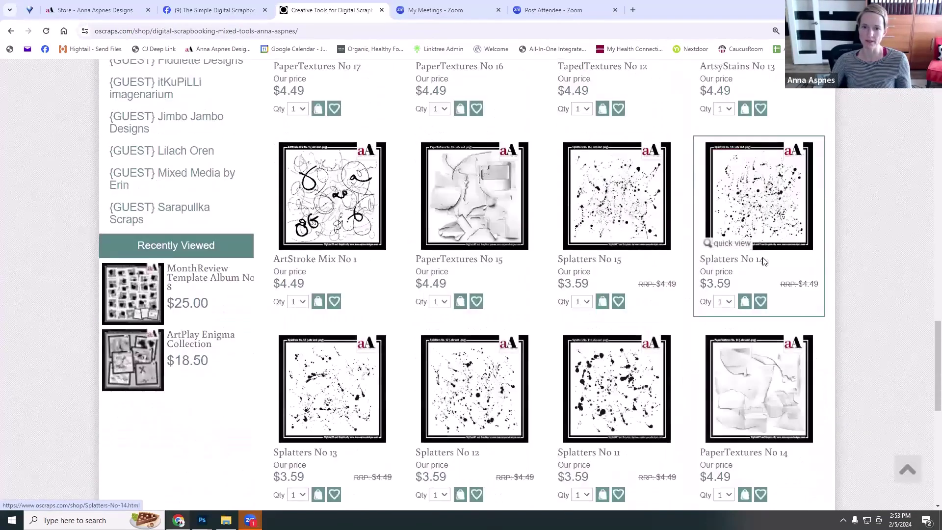
{"action": "left_click", "coordinate": [408, 282]}
{"action": "scroll", "coordinate": [704, 218], "scroll_direction": "down", "scroll_amount": 10}
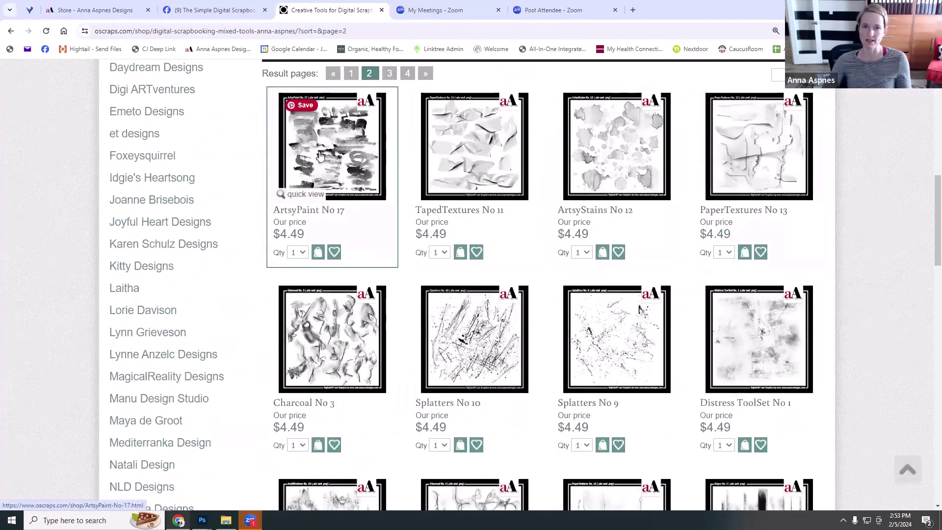
{"action": "scroll", "coordinate": [657, 235], "scroll_direction": "down", "scroll_amount": 5}
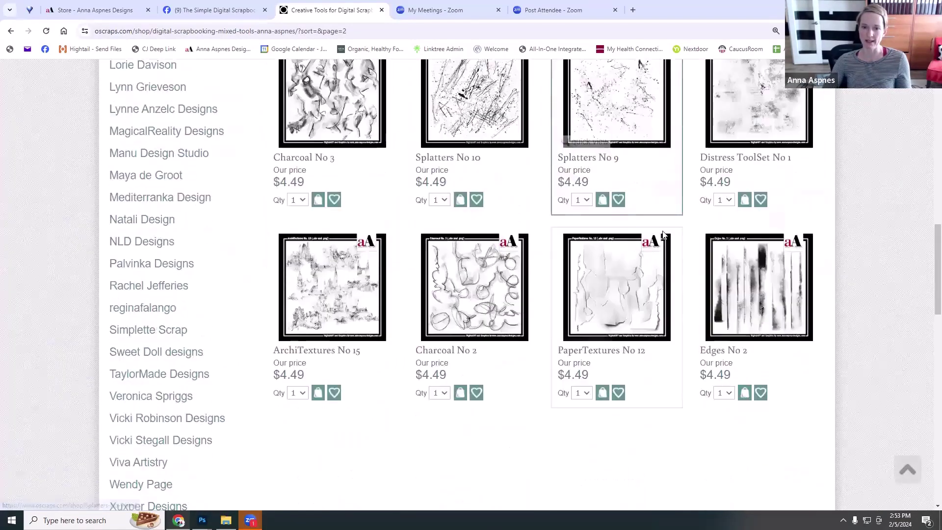
{"action": "scroll", "coordinate": [663, 234], "scroll_direction": "down", "scroll_amount": 6}
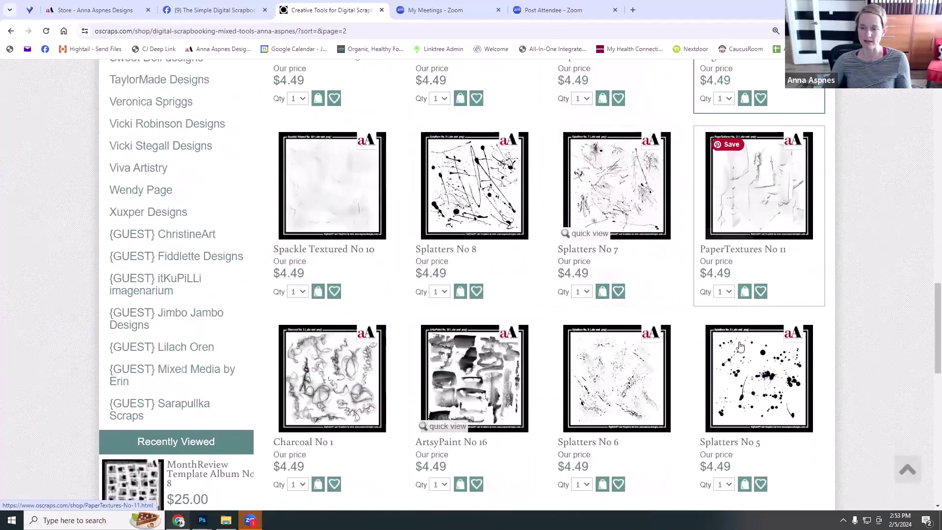
Step: Select the web address of the Tools store page and switch to the Zoom meeting
{"action": "left_click", "coordinate": [286, 33]}
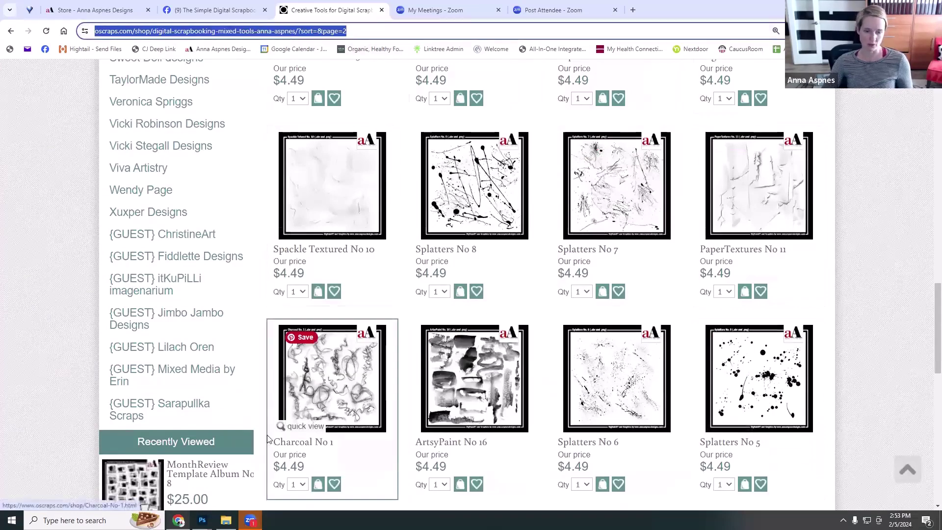
{"action": "left_click", "coordinate": [250, 520]}
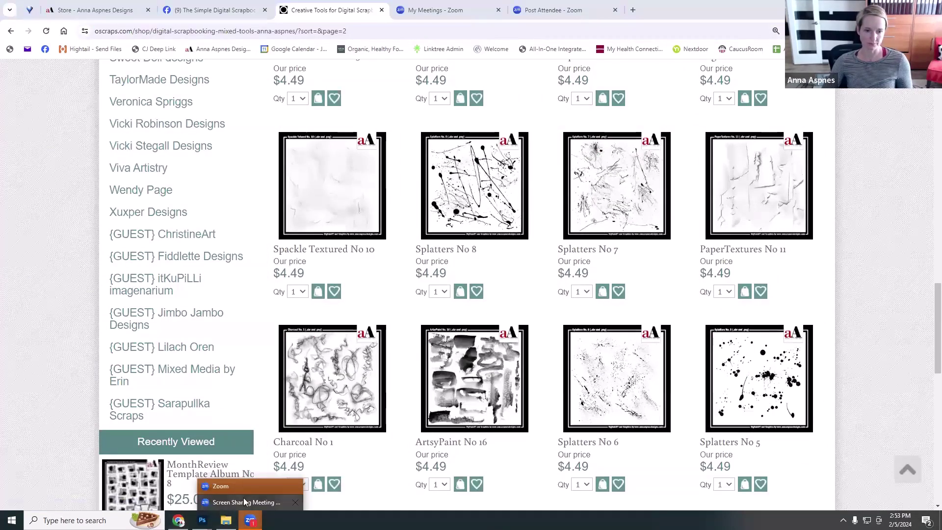
{"action": "mouse_move", "coordinate": [202, 520]}
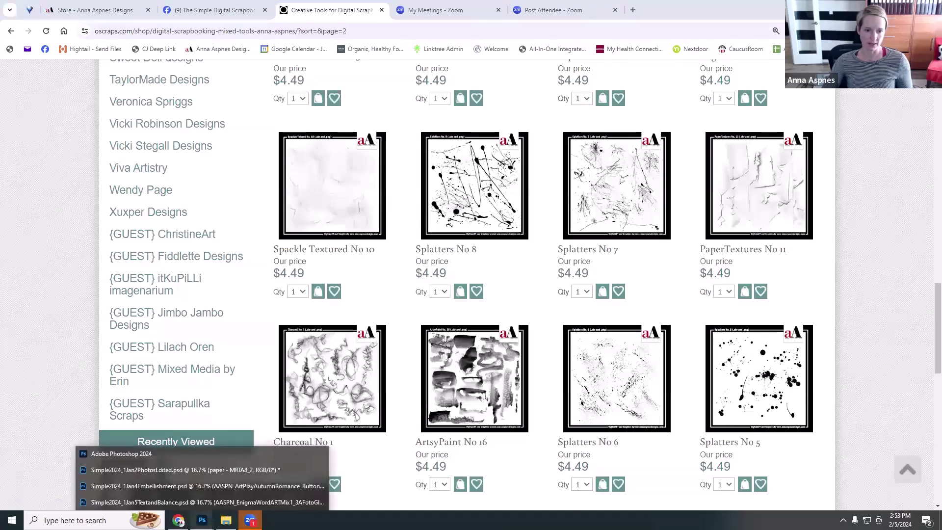
{"action": "left_click", "coordinate": [199, 470]}
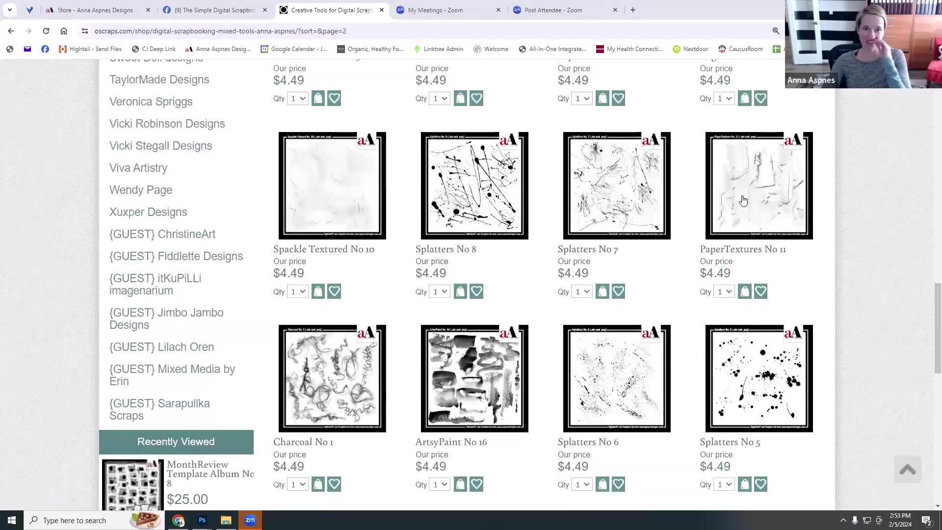
Step: Return to Photoshop and examine the AP15_5 yellow paint and AS10_15 blue stain layers in Simple2024_1Jan5TextandBalance.psd
{"action": "mouse_move", "coordinate": [201, 521]}
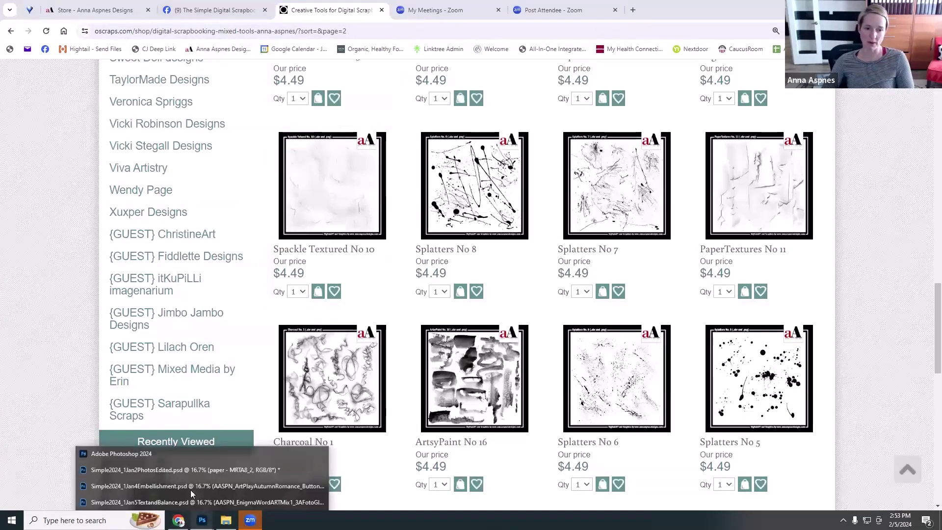
{"action": "left_click", "coordinate": [142, 458]}
{"action": "mouse_move", "coordinate": [396, 95]}
{"action": "left_mouse_down"}
{"action": "mouse_move", "coordinate": [395, 105]}
{"action": "mouse_move", "coordinate": [385, 88]}
{"action": "mouse_move", "coordinate": [393, 86]}
{"action": "mouse_move", "coordinate": [391, 94]}
{"action": "left_mouse_up"}
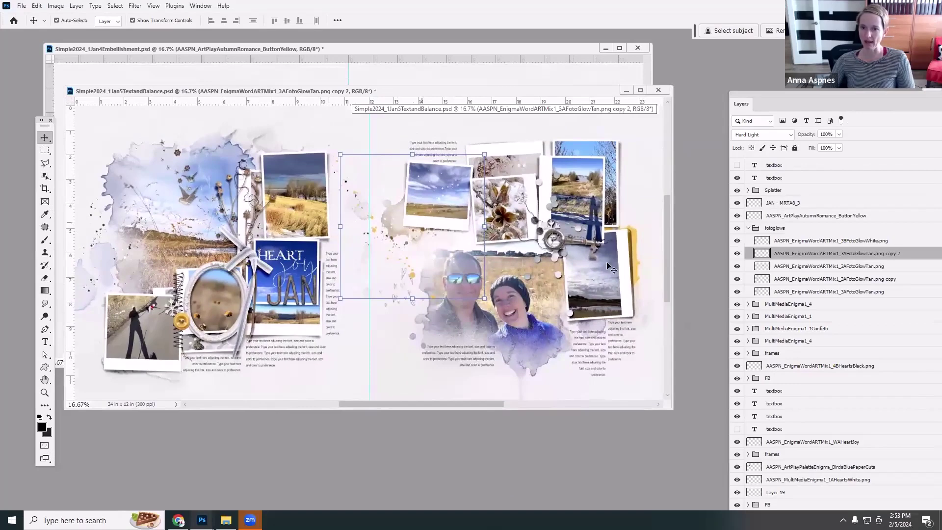
{"action": "left_click", "coordinate": [637, 240]}
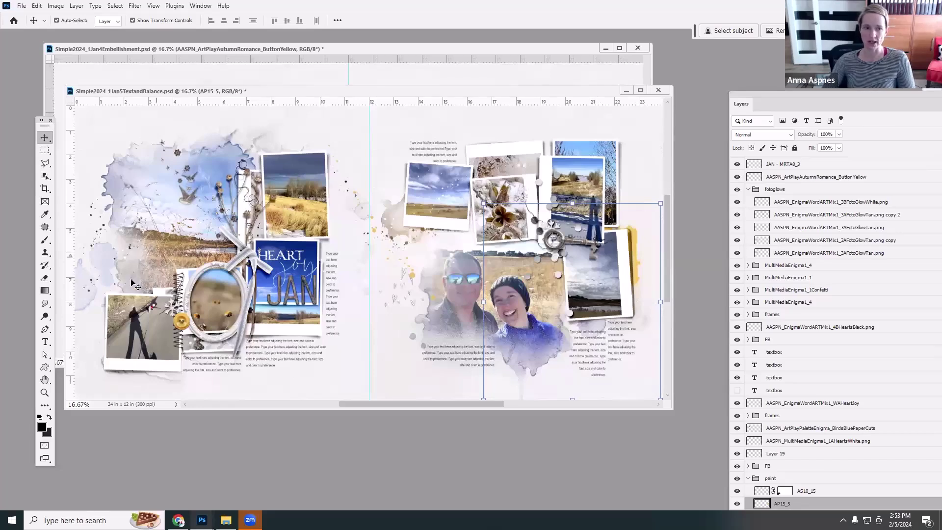
{"action": "left_click", "coordinate": [102, 265]}
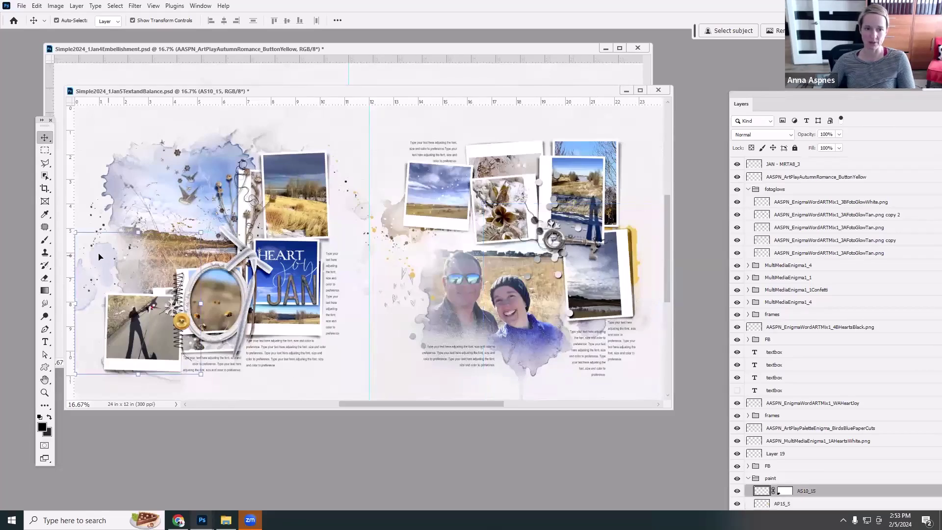
Step: Move the TextandBalance window down and close Simple2024_1Jan4Embellishment.psd
{"action": "left_click_drag", "start_coordinate": [467, 91], "coordinate": [475, 209]}
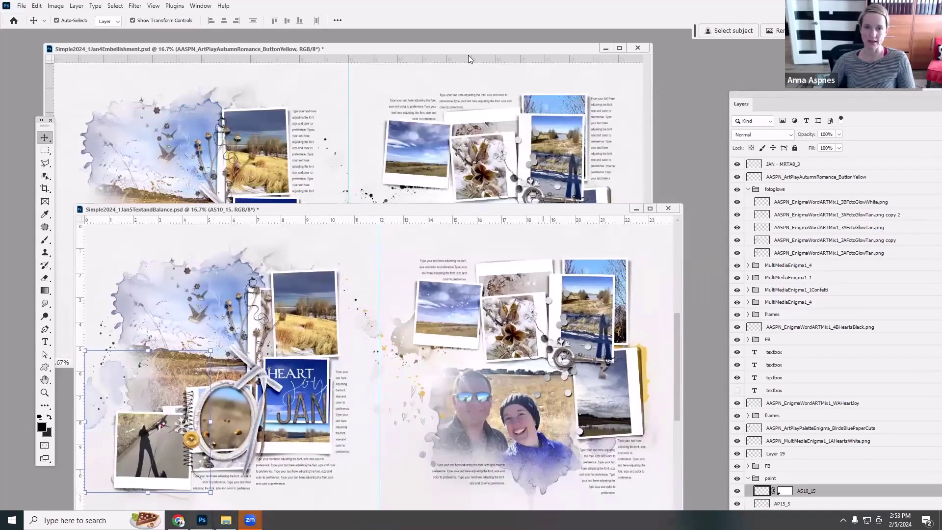
{"action": "left_click", "coordinate": [468, 59]}
{"action": "left_click", "coordinate": [637, 49]}
{"action": "left_click", "coordinate": [458, 201]}
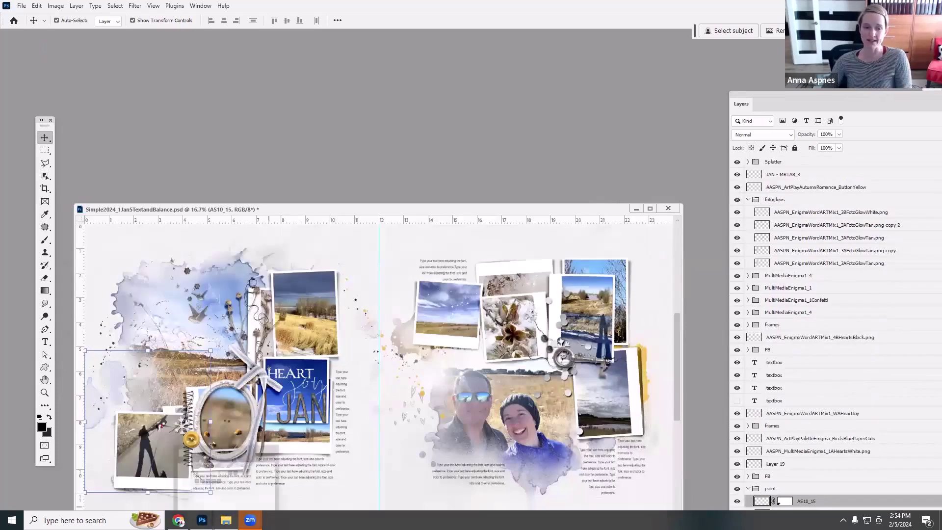
Step: Open Simple2024_1Jan6ReworkandFinal.psd in Photoshop and position its window above the TextandBalance document
{"action": "key", "text": "alt+Tab"}
{"action": "left_click_drag", "start_coordinate": [349, 194], "coordinate": [291, 116]}
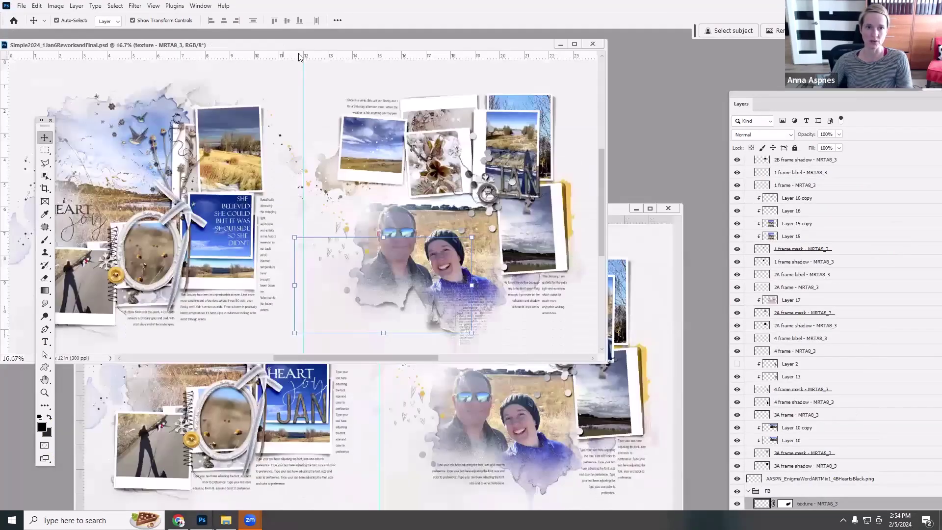
{"action": "left_click_drag", "start_coordinate": [287, 48], "coordinate": [351, 57]}
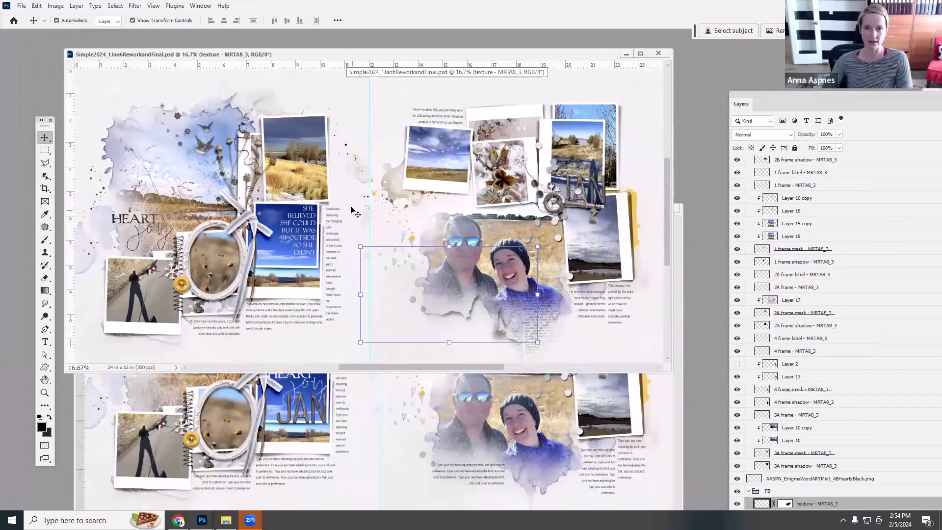
Step: Compare the final layout with the TextandBalance version, then bring TextandBalance forward and select the text box below the couple photo
{"action": "left_click", "coordinate": [342, 388]}
{"action": "left_click", "coordinate": [371, 133]}
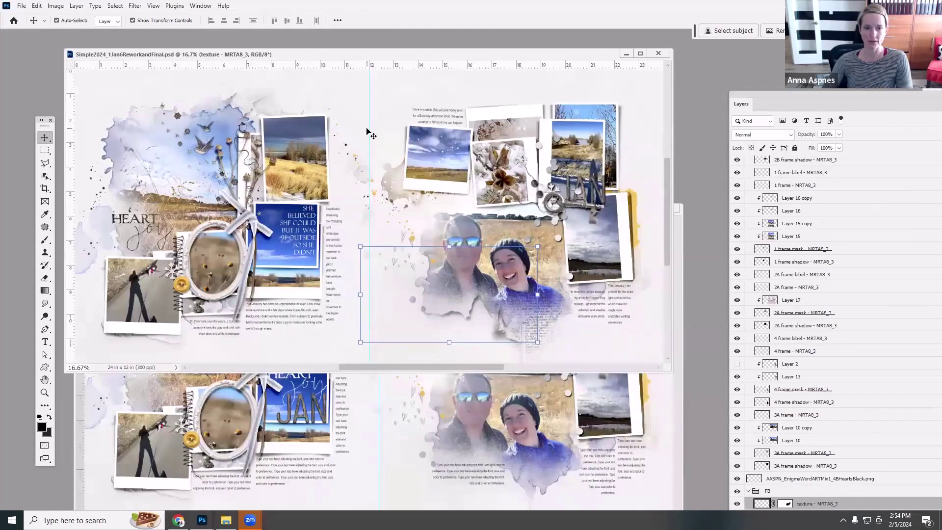
{"action": "left_click", "coordinate": [347, 444]}
{"action": "left_click_drag", "start_coordinate": [426, 210], "coordinate": [410, 88]}
{"action": "left_click", "coordinate": [465, 354]}
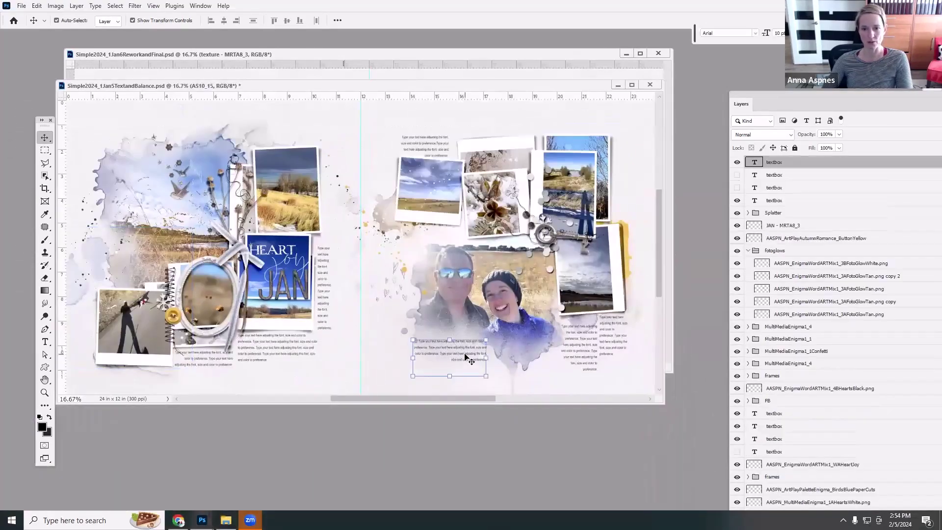
Step: Inspect the text boxes below and beside the HEART joy photo, ending with the one below the couple photo
{"action": "left_click", "coordinate": [277, 350]}
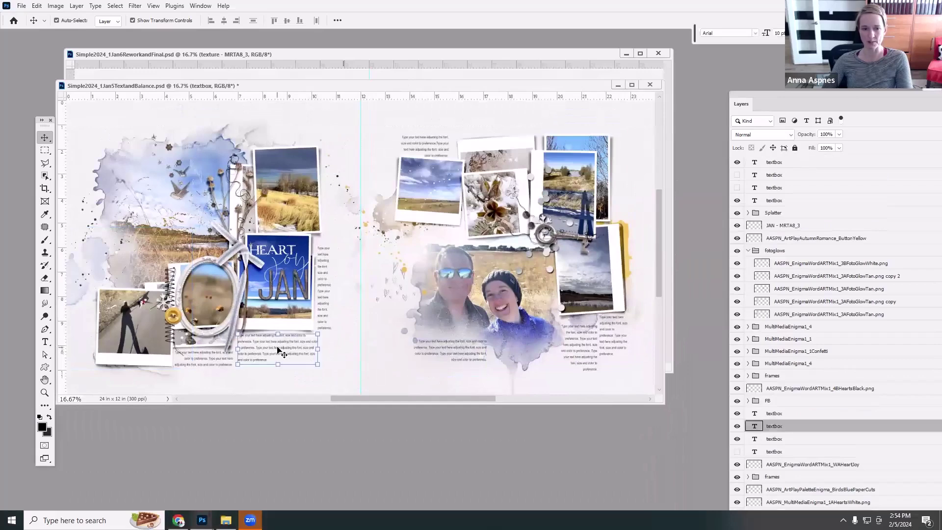
{"action": "left_click", "coordinate": [326, 310]}
{"action": "left_click", "coordinate": [435, 356]}
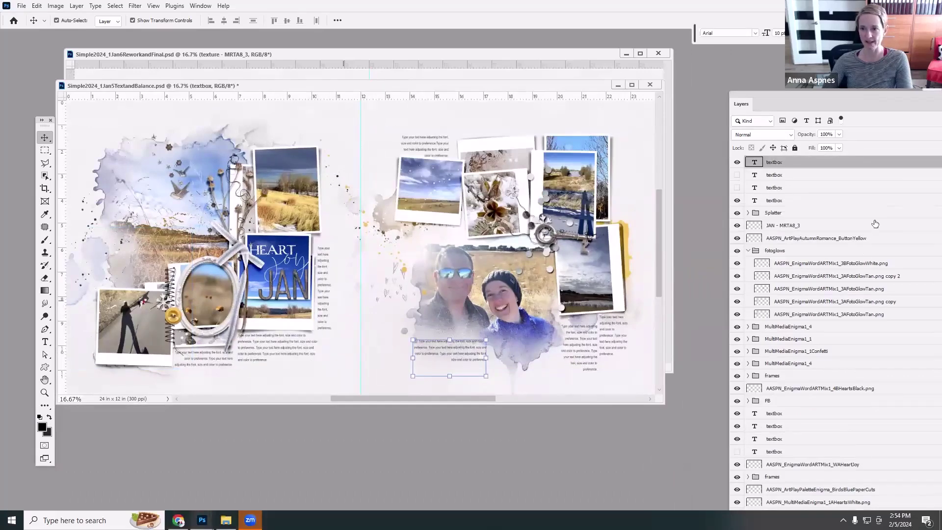
Step: Hide the text box below the couple photo and preview the page with the other upper textbox layers toggled on and off
{"action": "left_click_drag", "start_coordinate": [883, 106], "coordinate": [878, 109]}
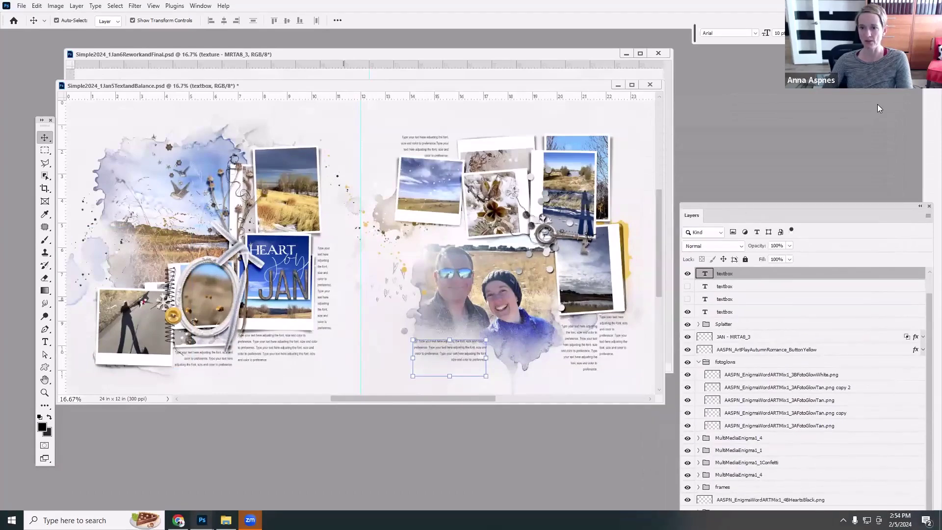
{"action": "left_click", "coordinate": [681, 264]}
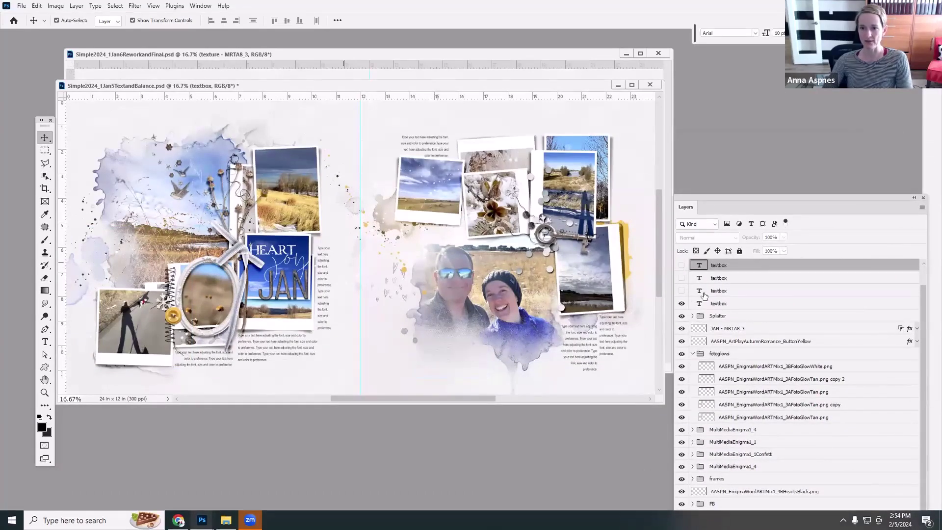
{"action": "left_click", "coordinate": [683, 305]}
{"action": "left_click", "coordinate": [683, 305]}
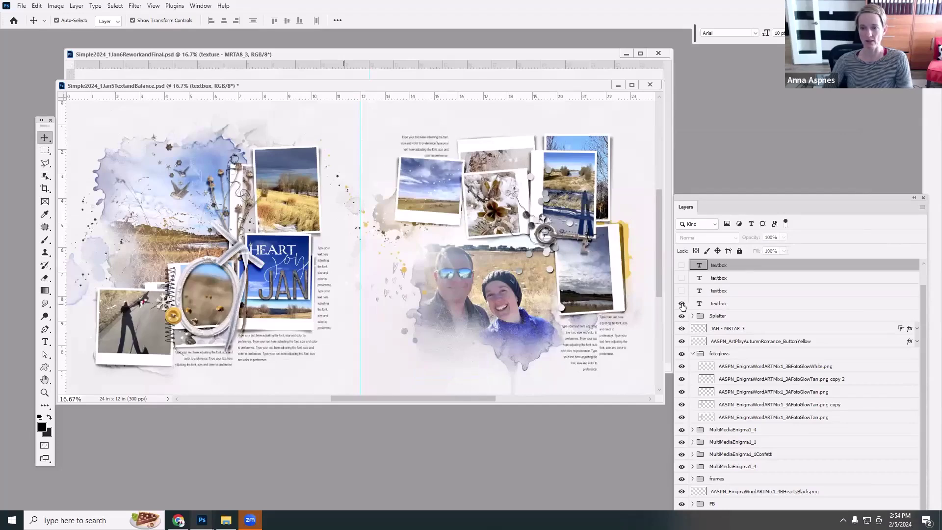
{"action": "left_click", "coordinate": [682, 292]}
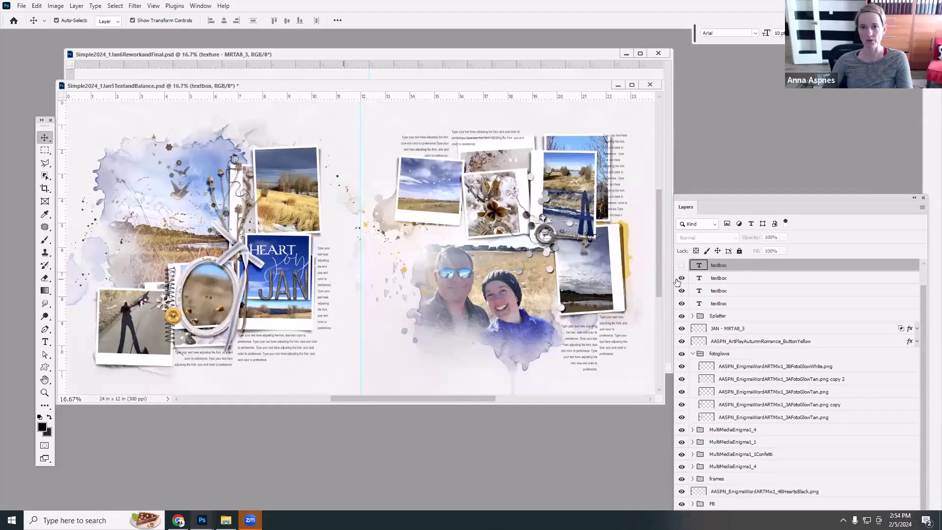
{"action": "left_click", "coordinate": [682, 278]}
{"action": "left_click", "coordinate": [682, 291]}
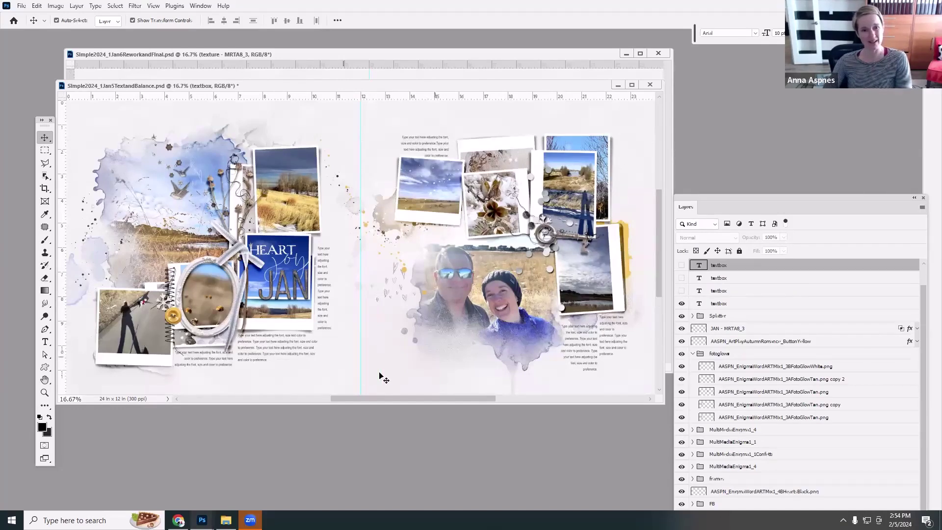
Step: Move the TextandBalance window down, then place the Simple2024_1Jan6ReworkandFinal.psd window below it to compare the two layouts
{"action": "left_click_drag", "start_coordinate": [405, 89], "coordinate": [398, 129]}
{"action": "left_click", "coordinate": [372, 54]}
{"action": "left_click_drag", "start_coordinate": [374, 50], "coordinate": [320, 422]}
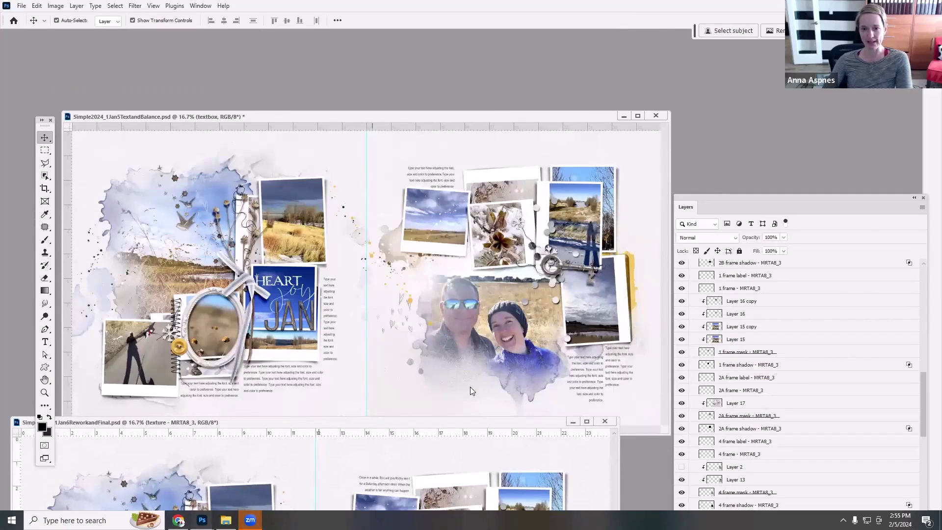
Step: Move the final layout's window over TextandBalance and inspect the brush and word transfer layers below the couple photo
{"action": "left_click_drag", "start_coordinate": [476, 425], "coordinate": [474, 359]}
{"action": "left_click_drag", "start_coordinate": [468, 403], "coordinate": [430, 87]}
{"action": "left_click", "coordinate": [365, 354]}
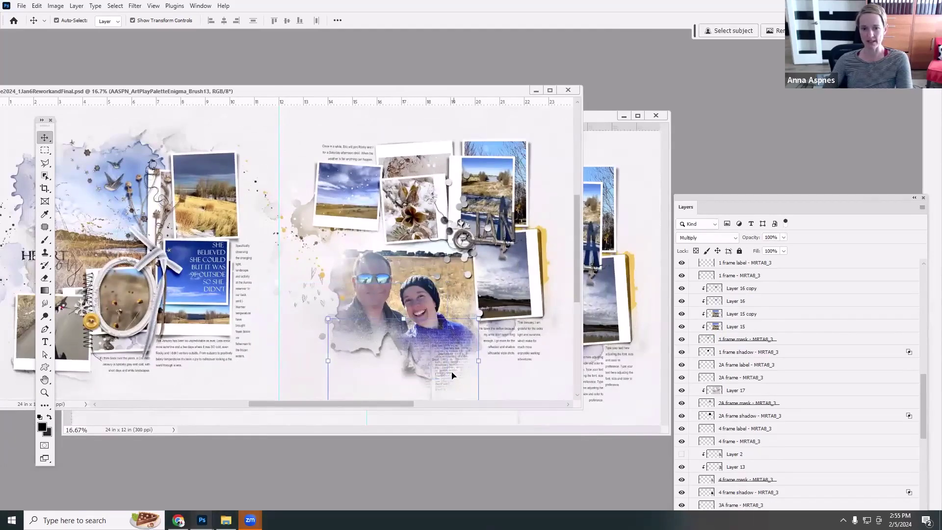
{"action": "left_click", "coordinate": [439, 377]}
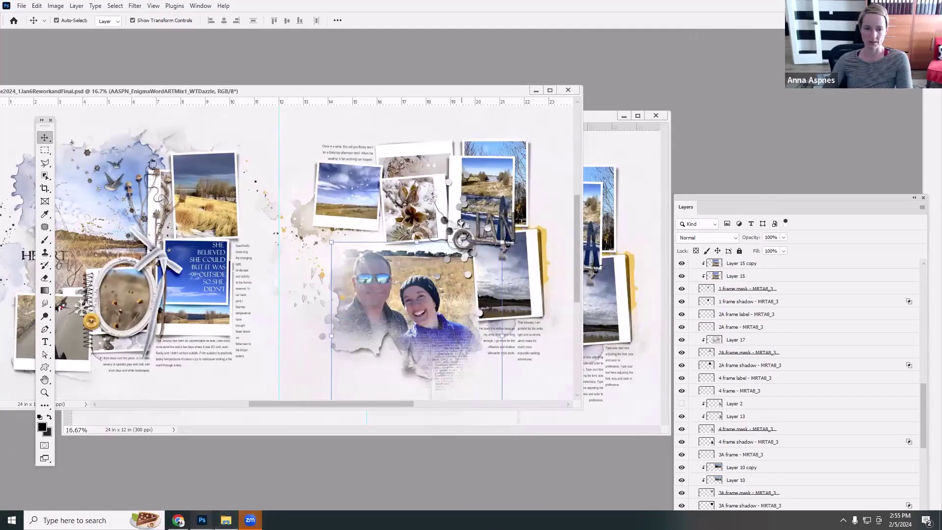
Step: Switch to File Explorer and preview the WTDazzle, WTDear, quote and beaded-thread files in the Enigma WordART Mix No 1 folder
{"action": "left_click", "coordinate": [225, 520]}
{"action": "left_click", "coordinate": [340, 133]}
{"action": "double_click", "coordinate": [308, 136]}
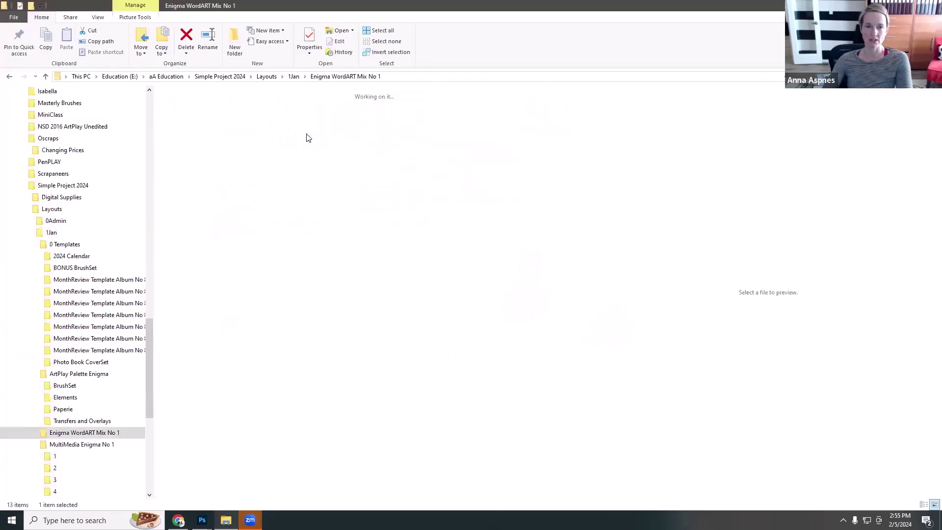
{"action": "left_click", "coordinate": [507, 202]}
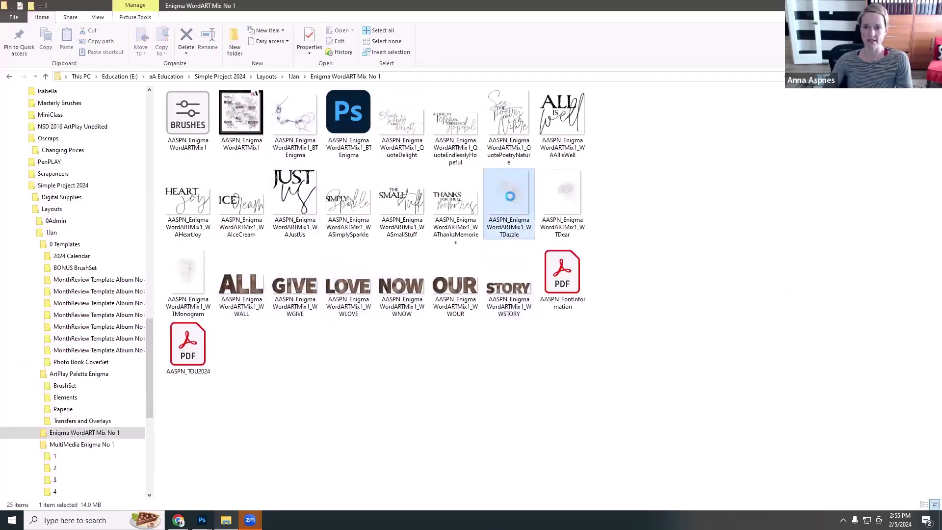
{"action": "left_click", "coordinate": [564, 193]}
{"action": "left_click", "coordinate": [509, 202]}
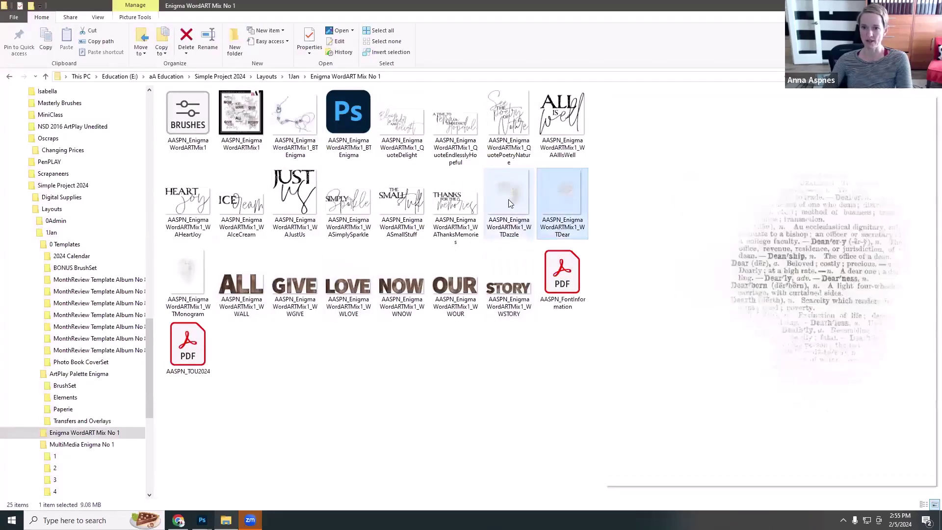
{"action": "left_click", "coordinate": [455, 195]}
{"action": "left_click", "coordinate": [464, 120]}
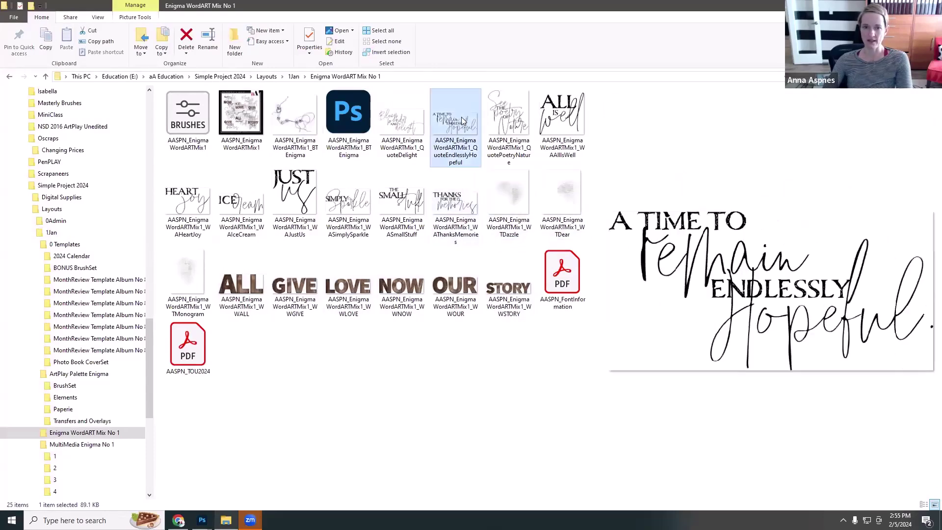
{"action": "left_click", "coordinate": [306, 128]}
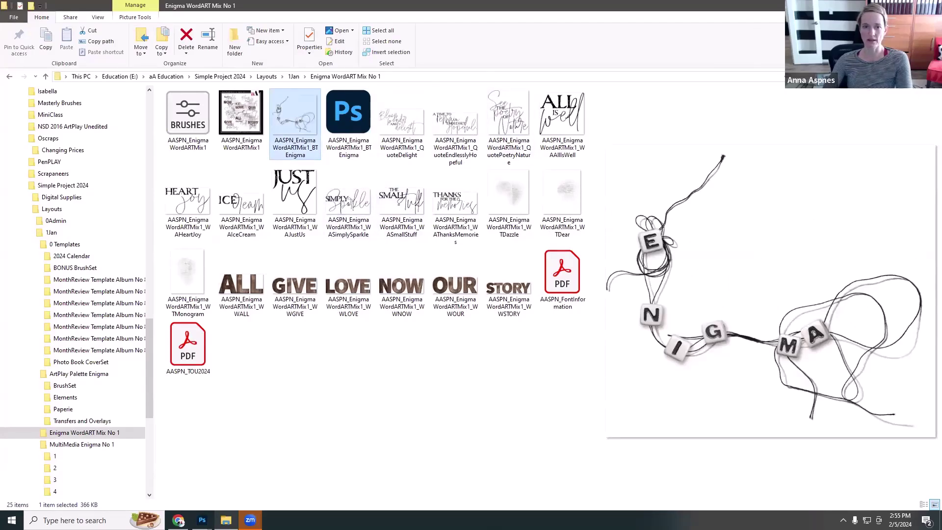
Step: Return to Photoshop and select the AASPN_ArtPlayPaletteEnigma_Brush13 layer below the couple photo
{"action": "key", "text": "alt+Tab"}
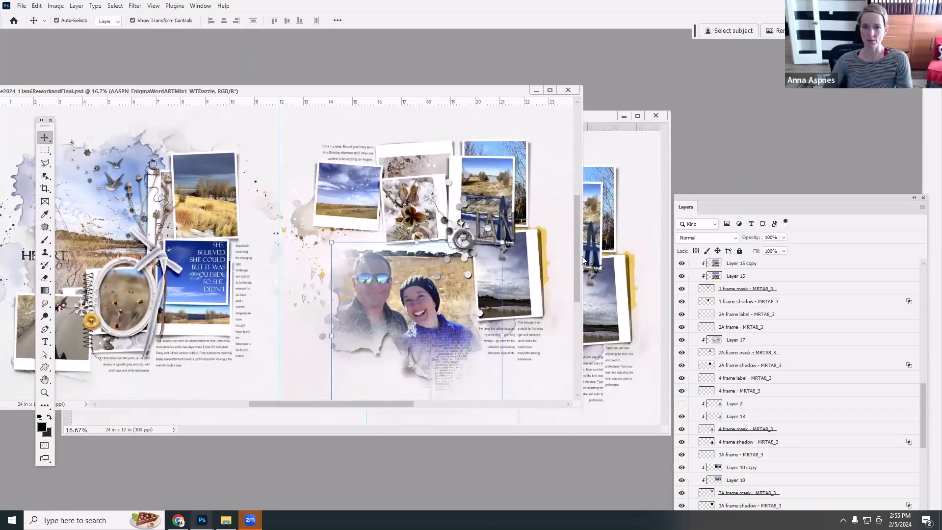
{"action": "left_click", "coordinate": [468, 300]}
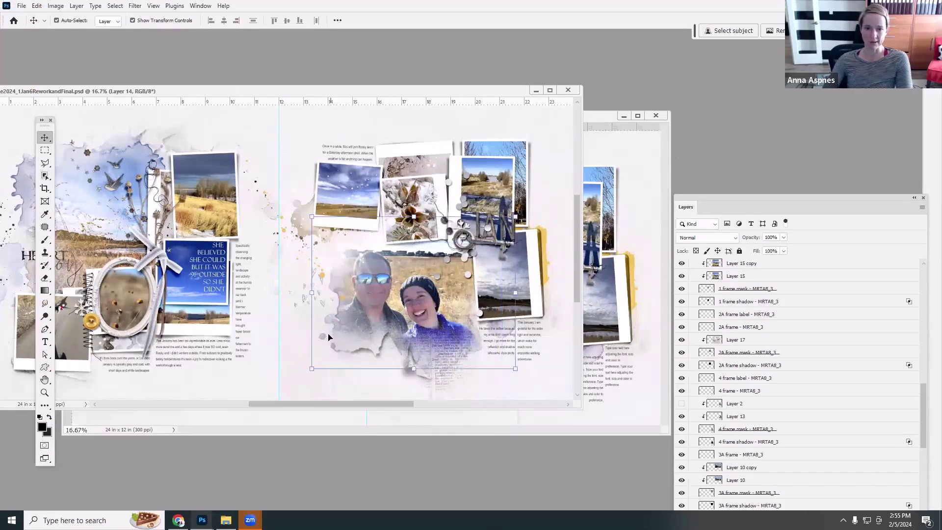
{"action": "left_click", "coordinate": [367, 354]}
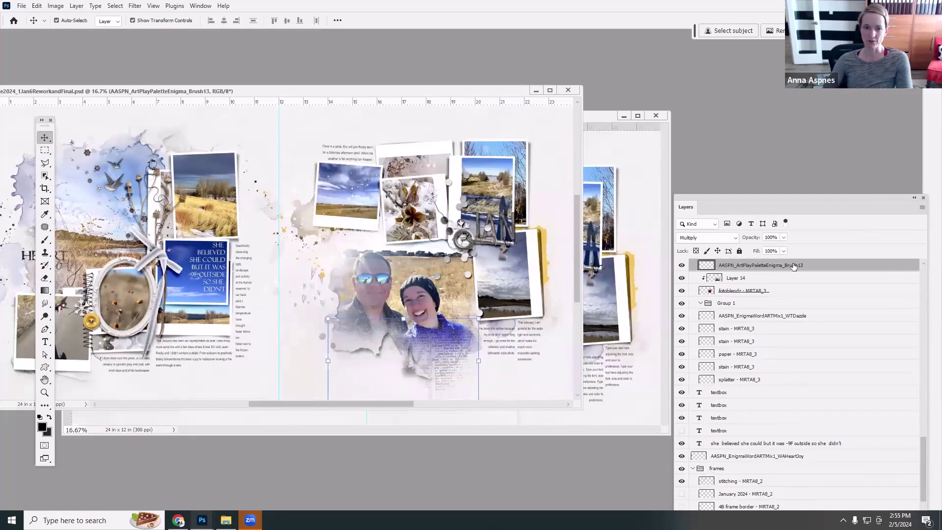
Step: Switch to File Explorer, open the ArtPlay Palette Enigma BrushSet folder and preview AASPN_ArtPlayPaletteEnigma_Brush13
{"action": "mouse_move", "coordinate": [226, 520]}
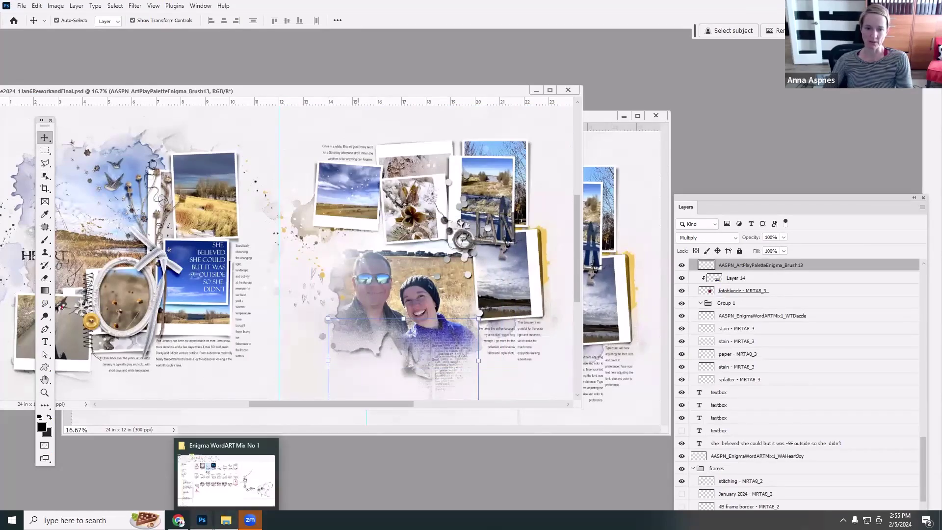
{"action": "left_click", "coordinate": [214, 492]}
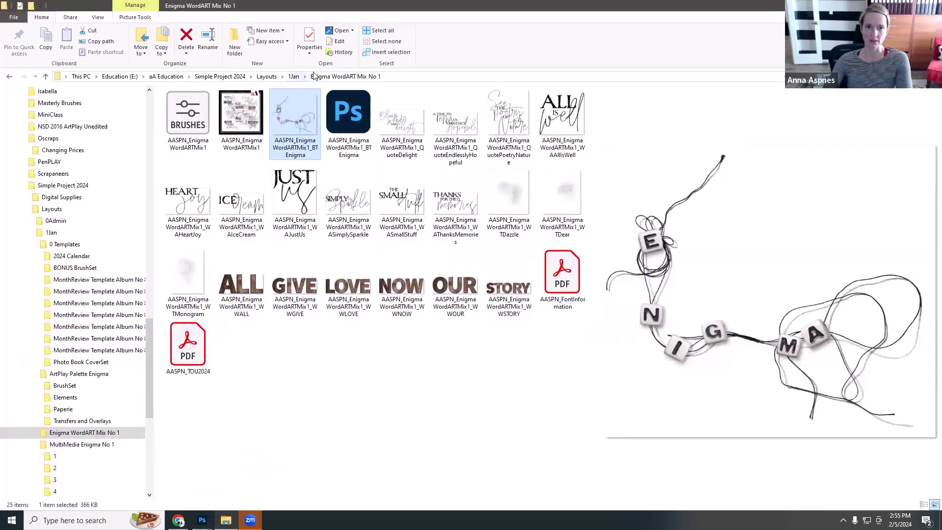
{"action": "left_click", "coordinate": [294, 77]}
{"action": "double_click", "coordinate": [242, 115]}
{"action": "left_click", "coordinate": [189, 109]}
{"action": "double_click", "coordinate": [189, 108]}
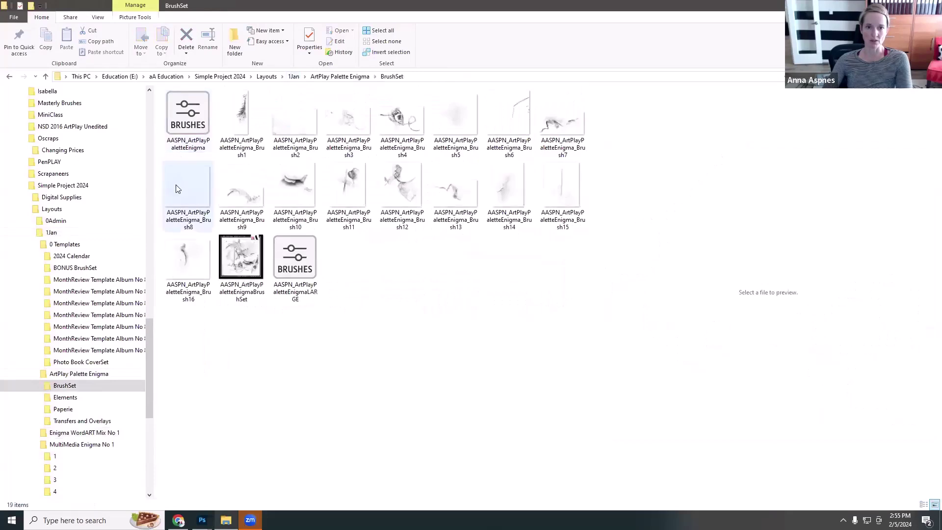
{"action": "left_click", "coordinate": [453, 191]}
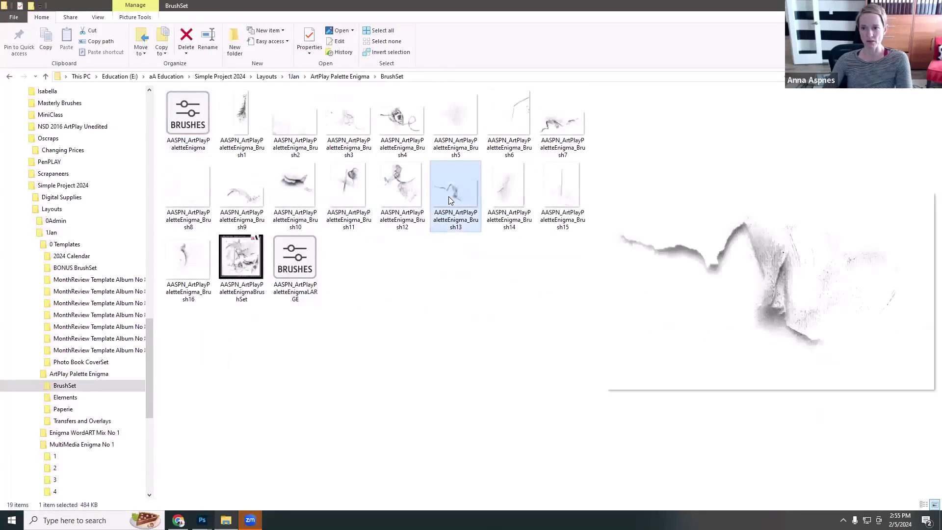
Step: Preview other brushes in the BrushSet folder, including Brush10, Brush11, Brush5, Brush6 and Brush7, for comparison with Brush13
{"action": "left_click", "coordinate": [292, 194]}
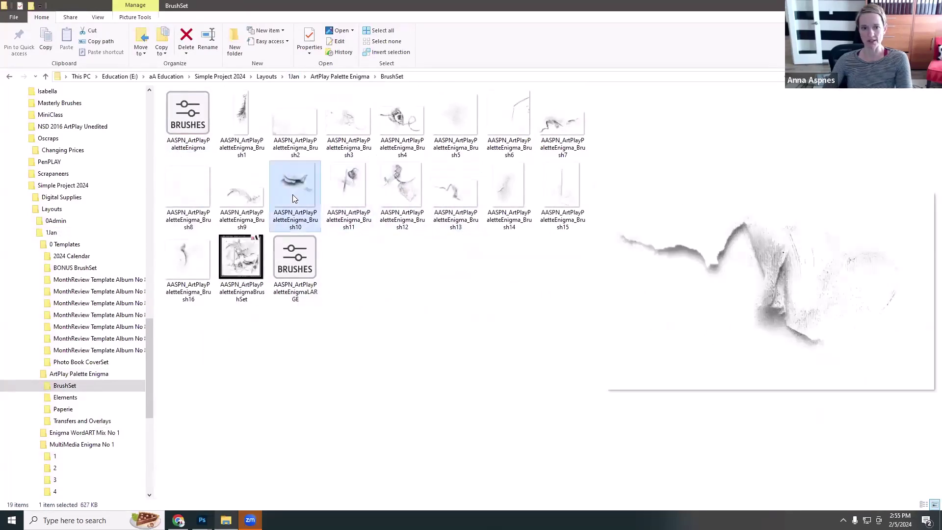
{"action": "left_click", "coordinate": [352, 192]}
{"action": "left_click", "coordinate": [453, 124]}
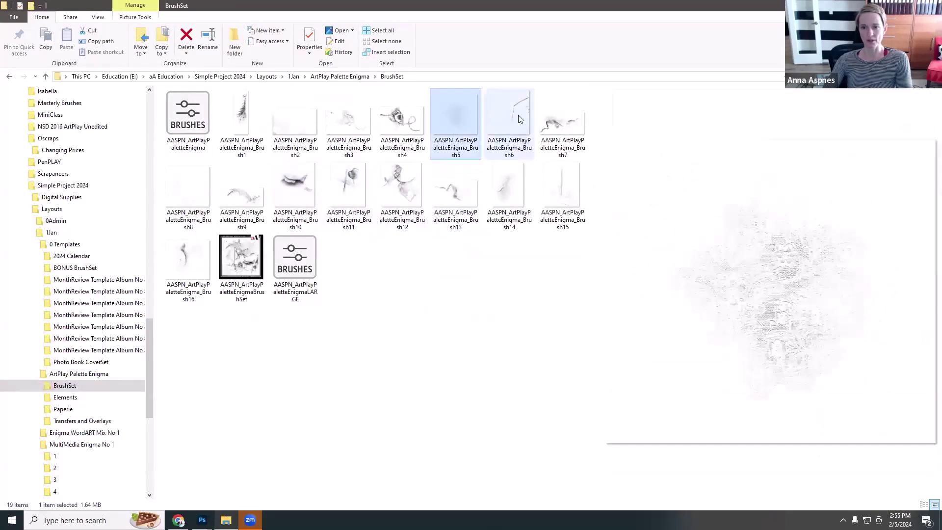
{"action": "left_click", "coordinate": [518, 115]}
{"action": "left_click", "coordinate": [444, 126]}
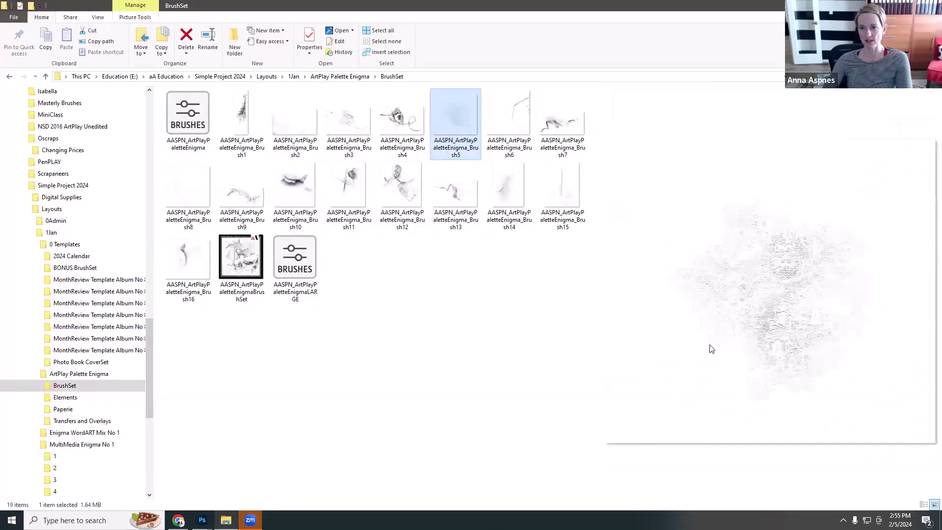
{"action": "left_click", "coordinate": [554, 127]}
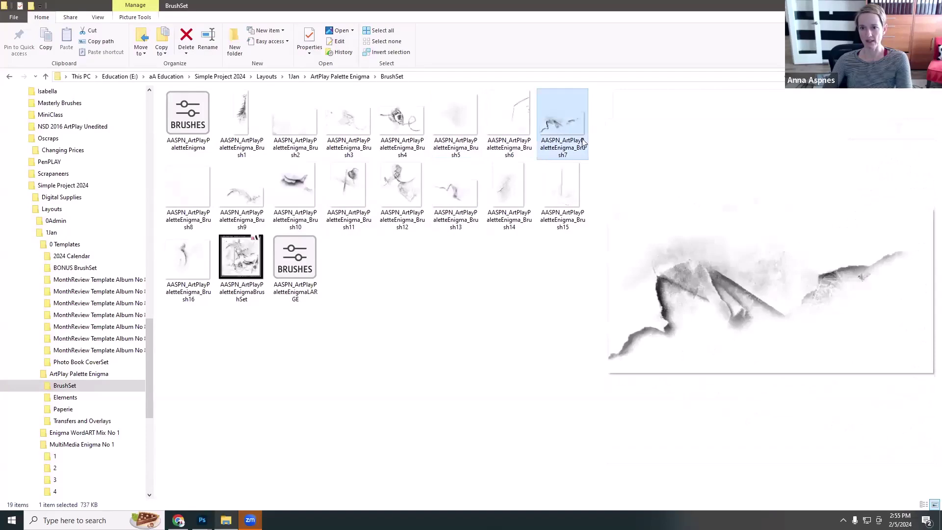
{"action": "left_click", "coordinate": [444, 201]}
{"action": "left_click", "coordinate": [561, 120]}
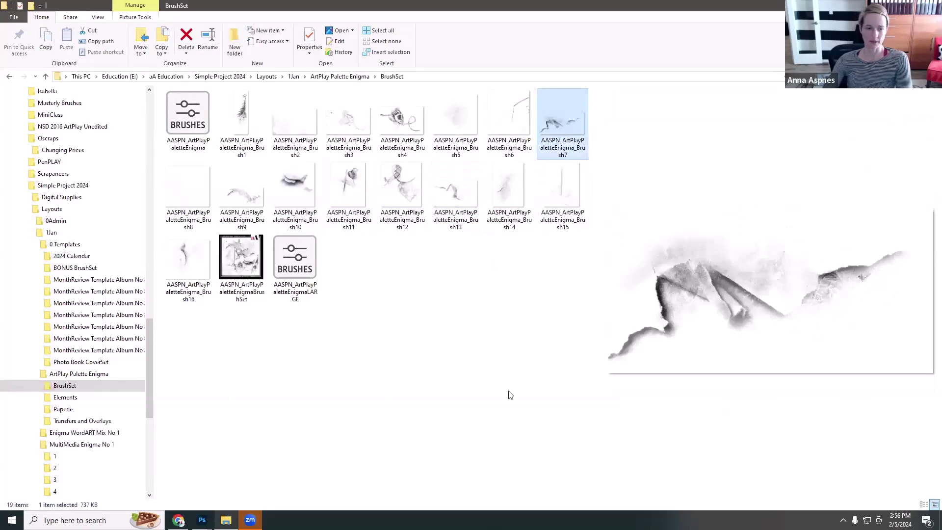
Step: Return to Photoshop and compare the final layout with TextandBalance by moving its window down and back up
{"action": "left_click", "coordinate": [184, 454]}
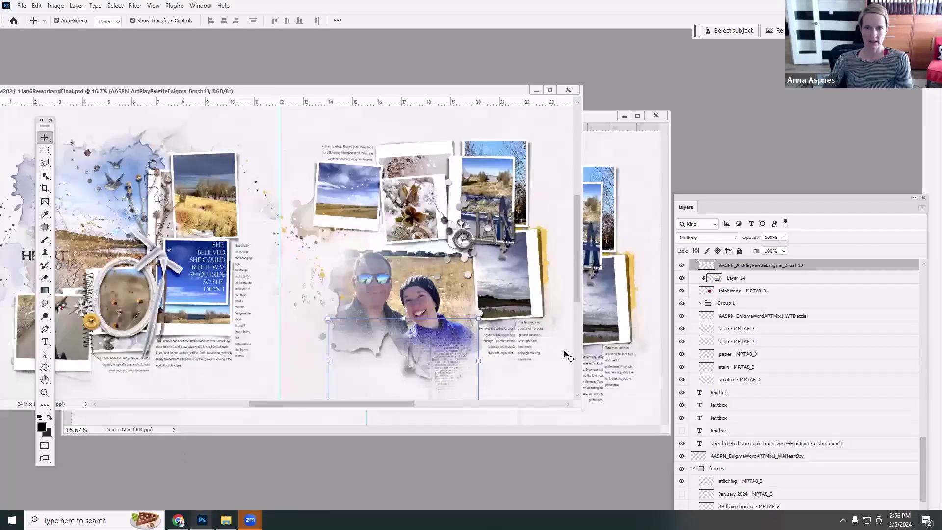
{"action": "left_click_drag", "start_coordinate": [393, 92], "coordinate": [496, 338]}
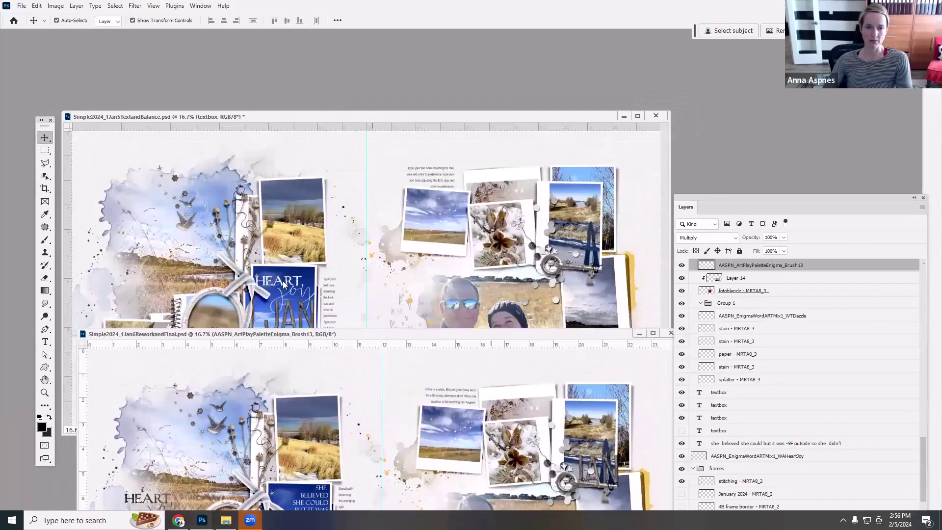
{"action": "left_click_drag", "start_coordinate": [322, 338], "coordinate": [355, 107]}
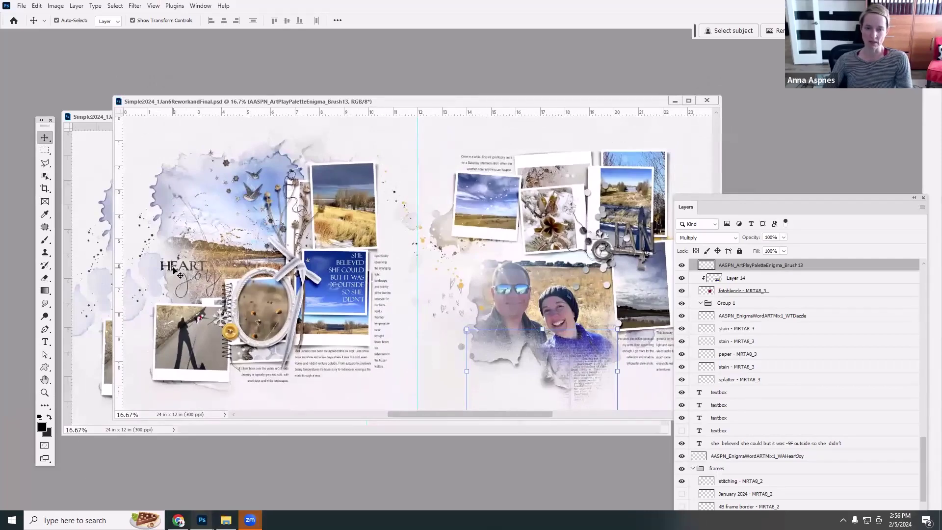
Step: Move the "She believed she could" quote slightly toward the right edge of the blue sky photo
{"action": "left_click_drag", "start_coordinate": [356, 278], "coordinate": [355, 279]}
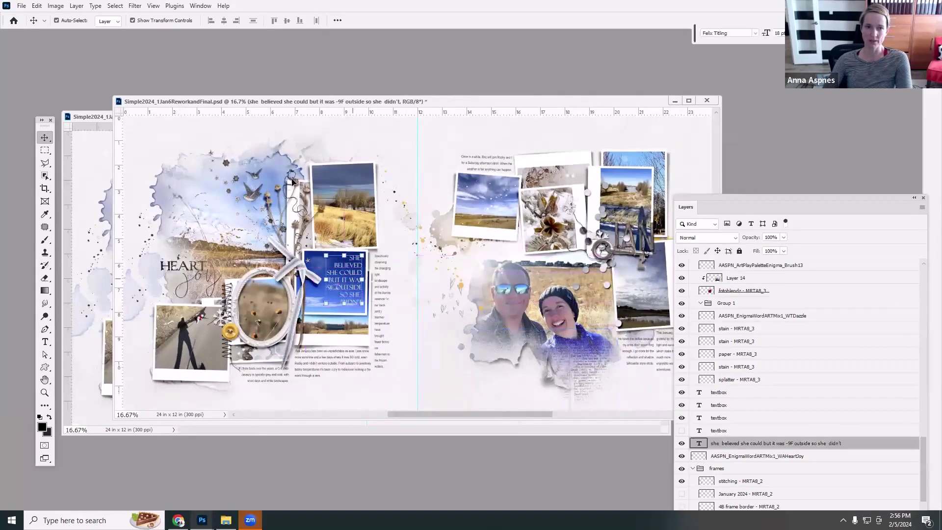
{"action": "left_click", "coordinate": [153, 5]}
{"action": "left_click", "coordinate": [182, 77]}
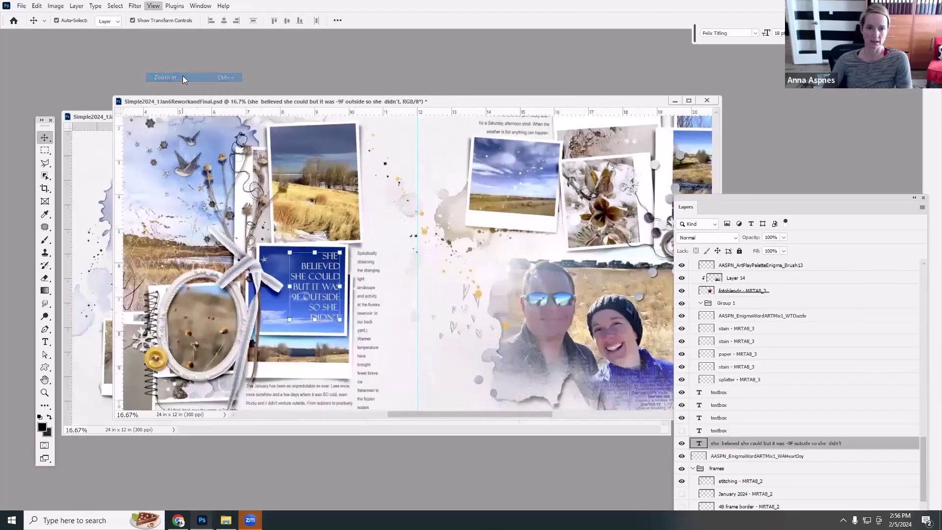
{"action": "left_click", "coordinate": [154, 5]}
{"action": "left_click", "coordinate": [183, 77]}
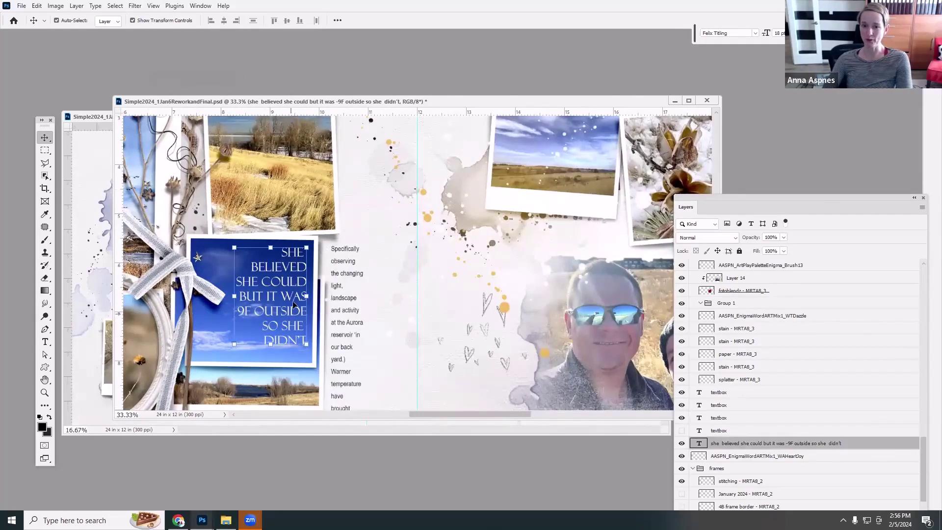
{"action": "left_click_drag", "start_coordinate": [292, 296], "coordinate": [300, 294]}
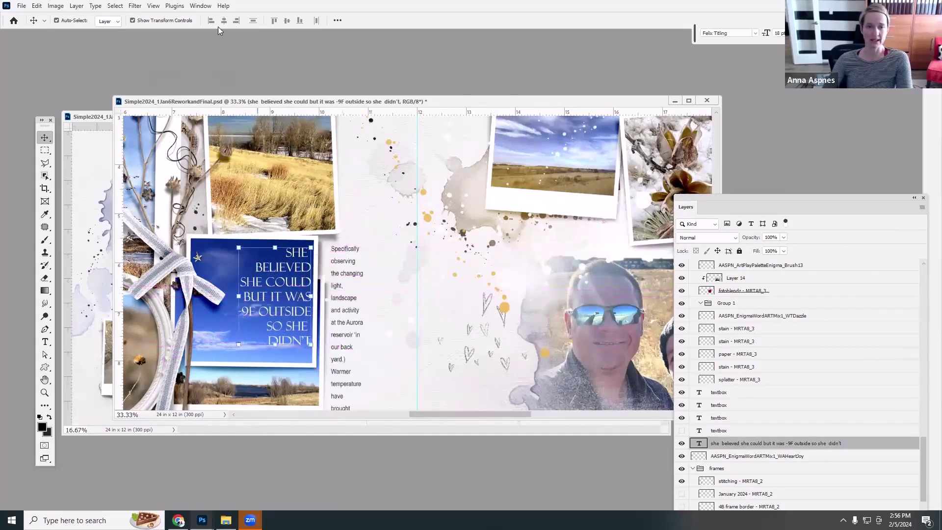
{"action": "left_click", "coordinate": [153, 6]}
{"action": "left_click", "coordinate": [184, 87]}
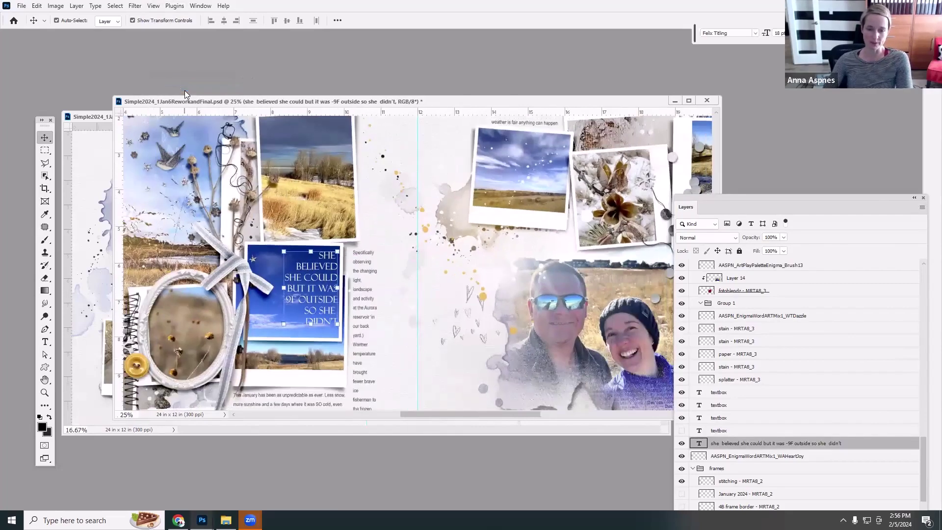
Step: Enlarge the snowy seed-pod photo, Layer 3 together with Layer 3 copy, to about 103% inside its frame
{"action": "left_click", "coordinate": [153, 6]}
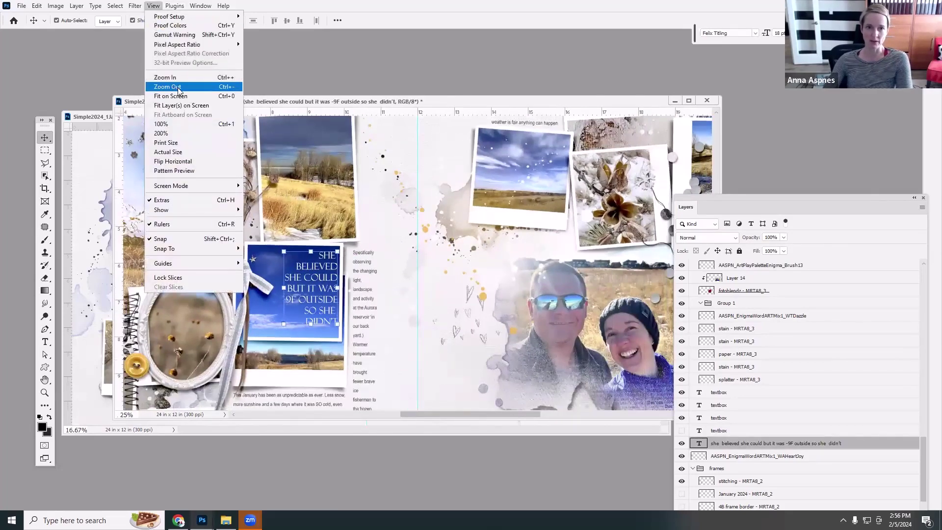
{"action": "left_click", "coordinate": [177, 87]}
{"action": "left_click_drag", "start_coordinate": [683, 194], "coordinate": [751, 185]}
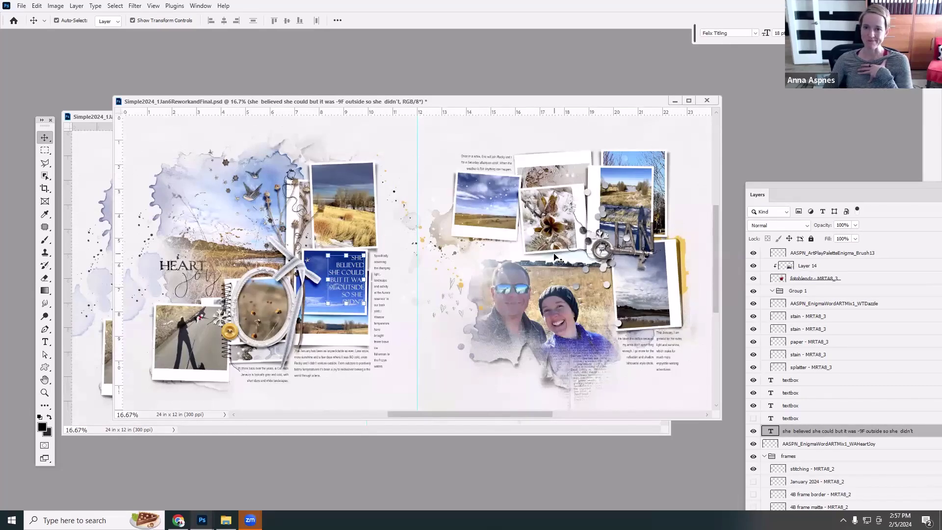
{"action": "left_click", "coordinate": [569, 241]}
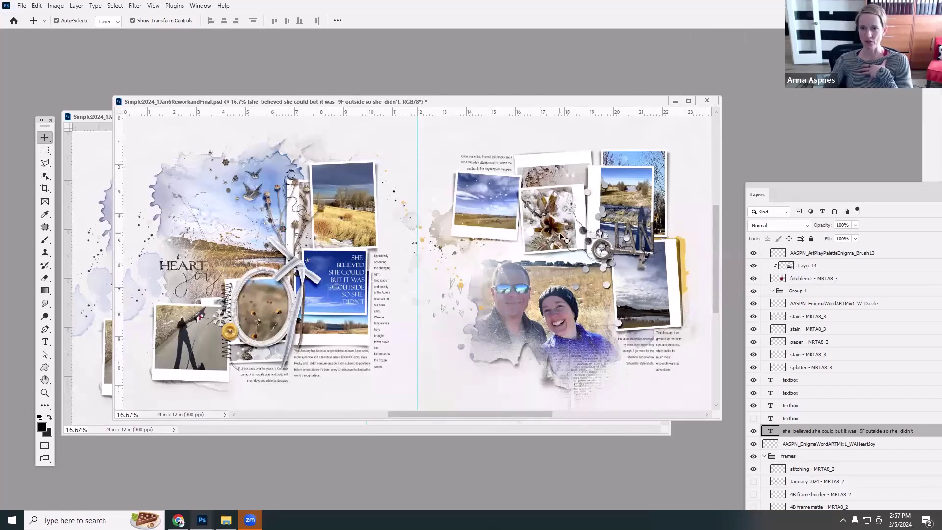
{"action": "left_click", "coordinate": [788, 265], "text": "shift"}
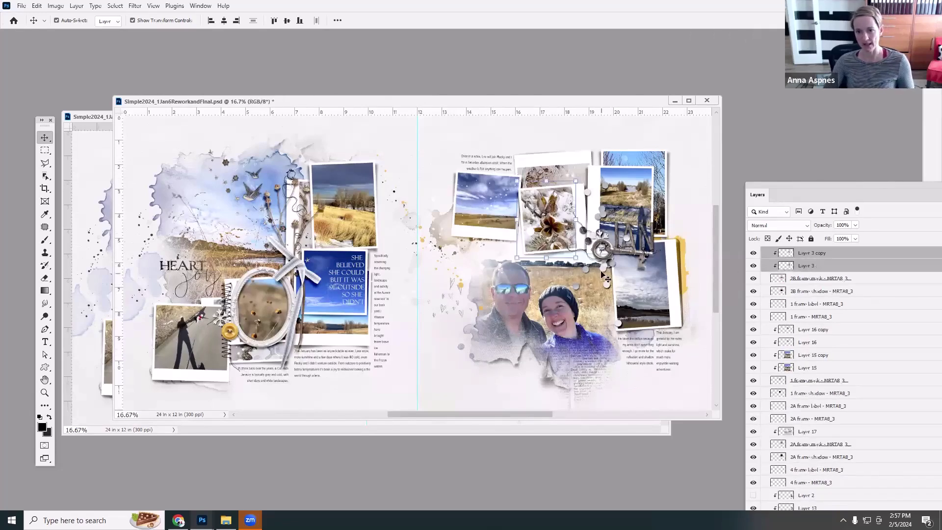
{"action": "left_click_drag", "start_coordinate": [575, 260], "coordinate": [577, 262]}
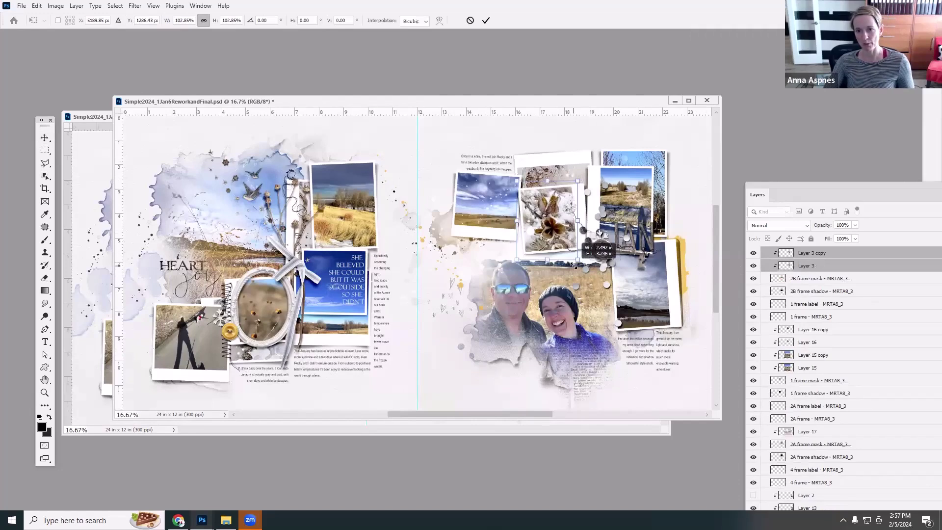
{"action": "left_click", "coordinate": [486, 21]}
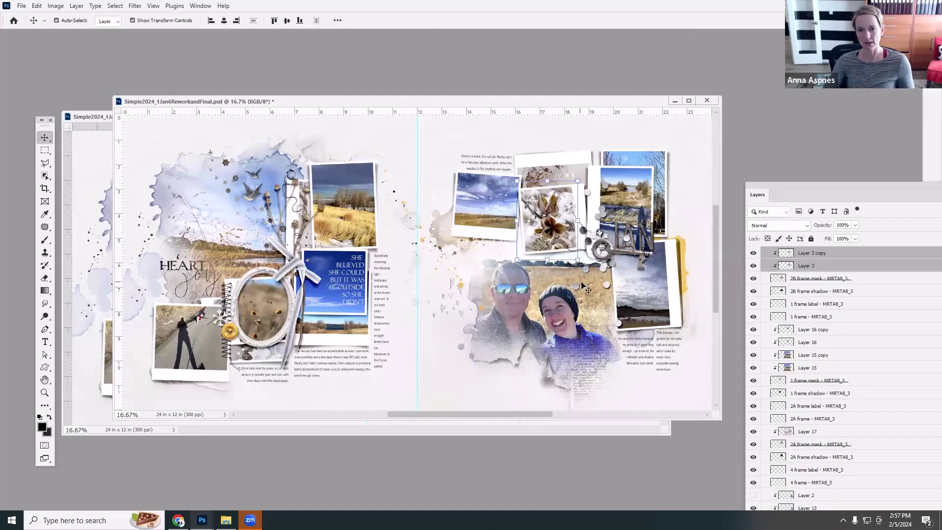
Step: Enlarge the couple's photo, Layer 14, to about 105% within its mask
{"action": "left_click", "coordinate": [595, 313]}
{"action": "mouse_move", "coordinate": [447, 225]}
{"action": "left_mouse_down"}
{"action": "mouse_move", "coordinate": [463, 239]}
{"action": "mouse_move", "coordinate": [434, 208]}
{"action": "mouse_move", "coordinate": [441, 214]}
{"action": "left_mouse_up"}
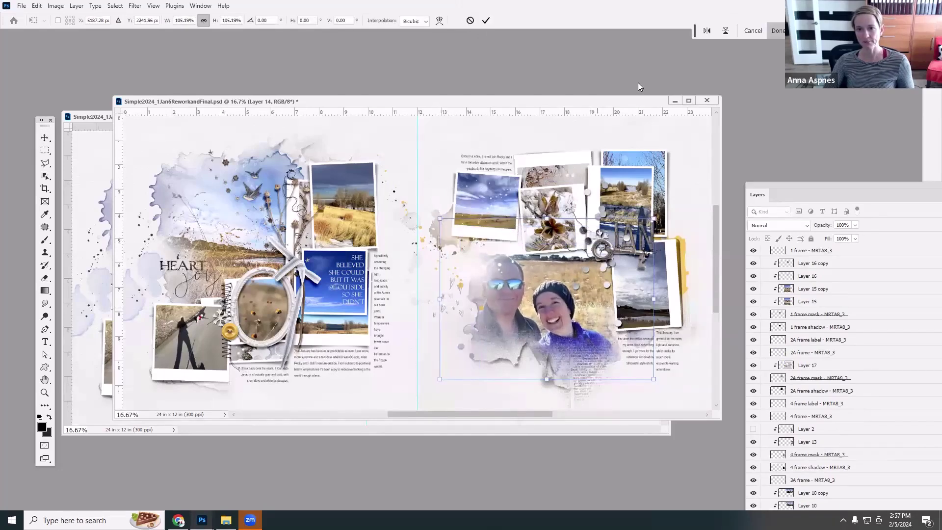
{"action": "left_click", "coordinate": [486, 20]}
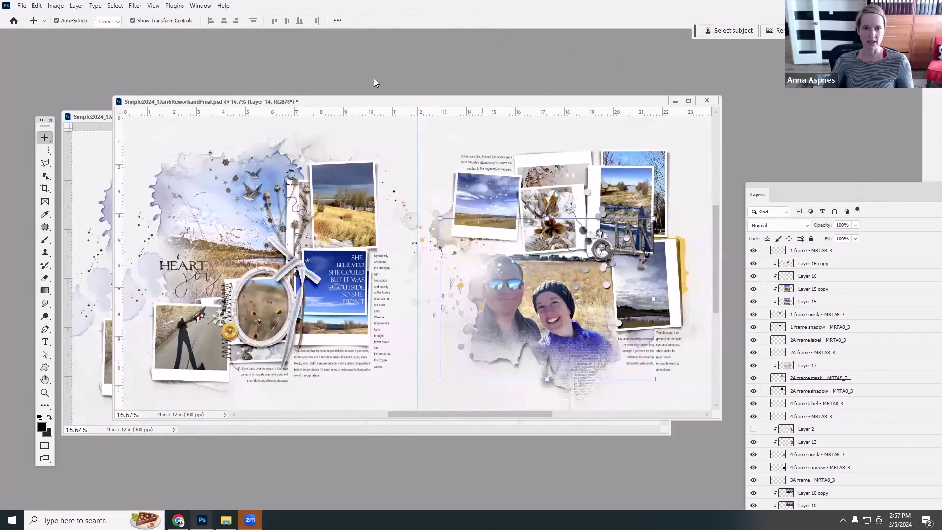
Step: Minimize the other layout's document window and reposition the Simple2024_1Jan6ReworkandFinal window
{"action": "left_click", "coordinate": [97, 251]}
{"action": "left_click", "coordinate": [626, 118]}
{"action": "left_click_drag", "start_coordinate": [598, 107], "coordinate": [569, 107]}
Step: Save the layout as a Photoshop PSD named Test in the Layouts folder, with layers and Maximize Compatibility enabled
{"action": "left_click", "coordinate": [22, 5]}
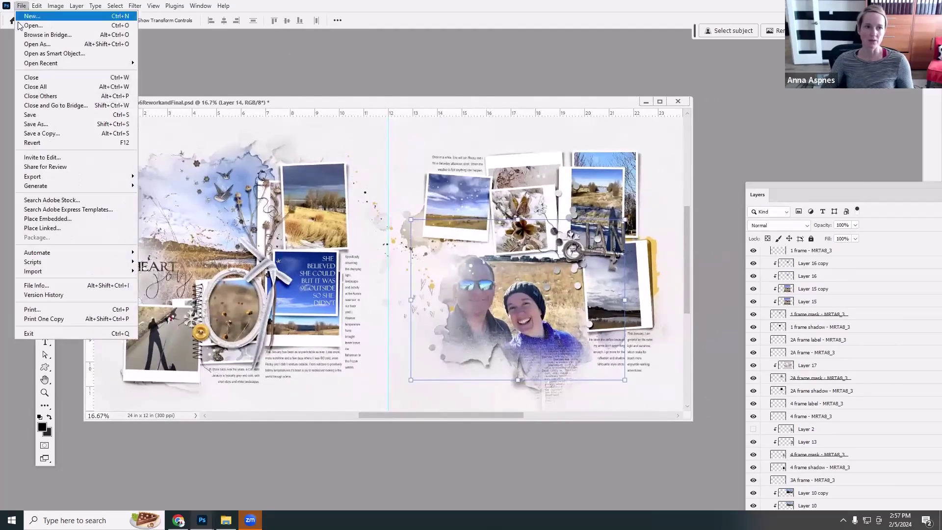
{"action": "left_click", "coordinate": [32, 124]}
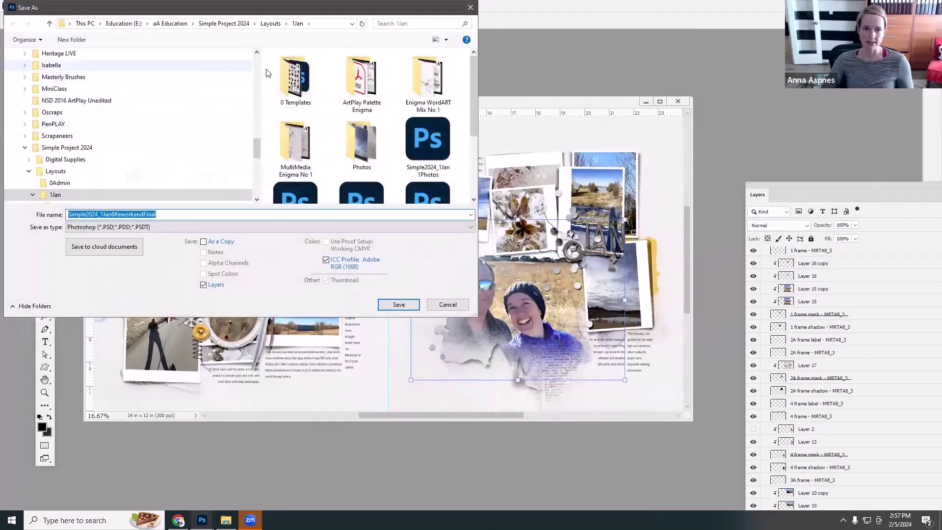
{"action": "left_click", "coordinate": [270, 24]}
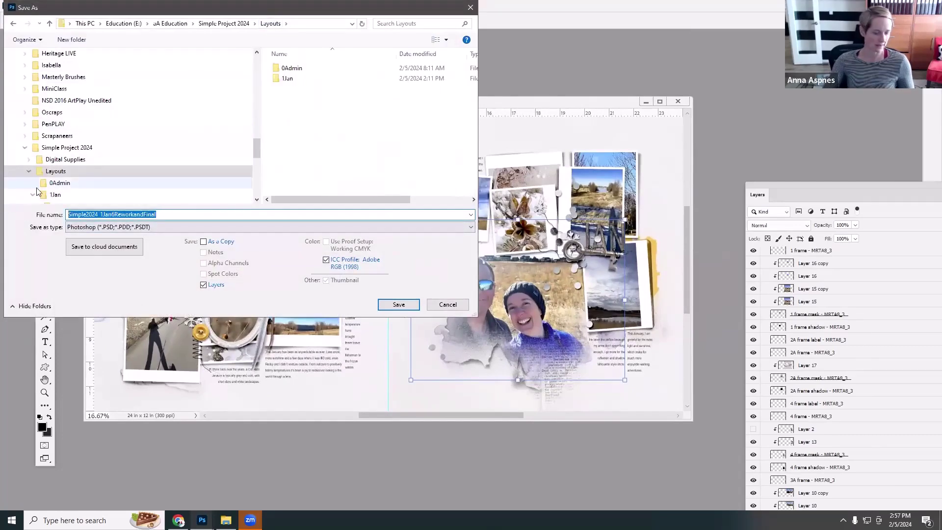
{"action": "type", "text": "Test"}
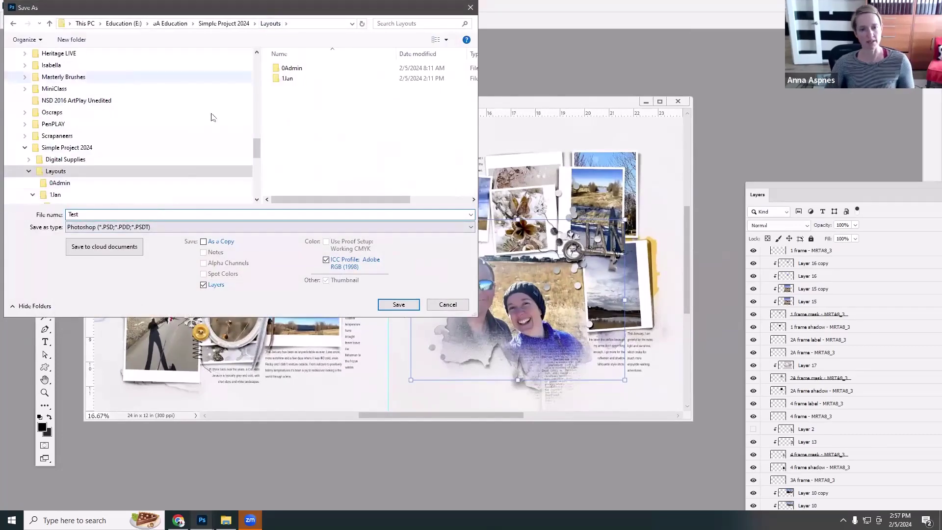
{"action": "left_click", "coordinate": [403, 307]}
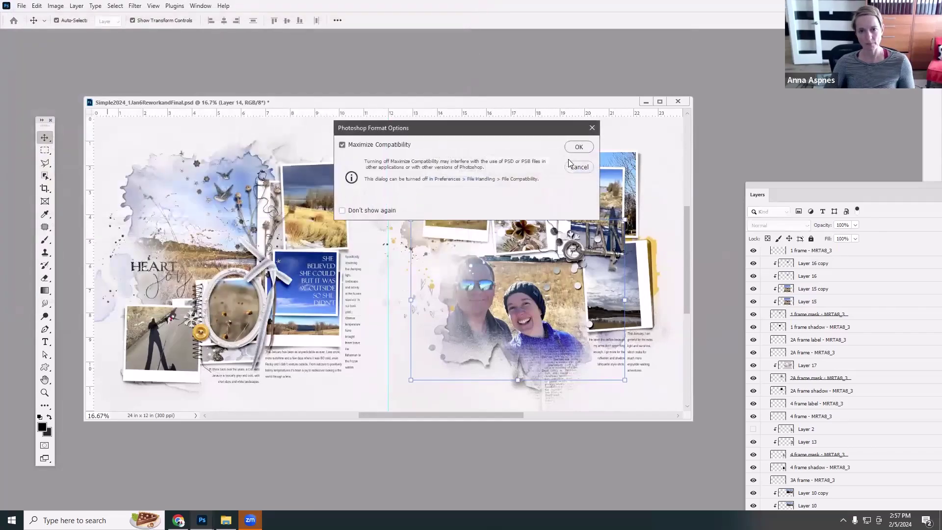
{"action": "left_click", "coordinate": [576, 143]}
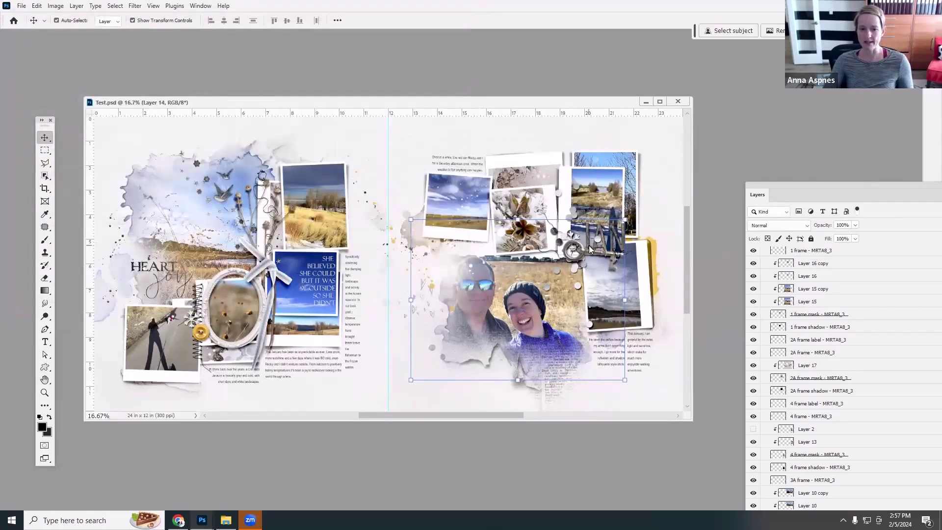
{"action": "left_click", "coordinate": [439, 149]}
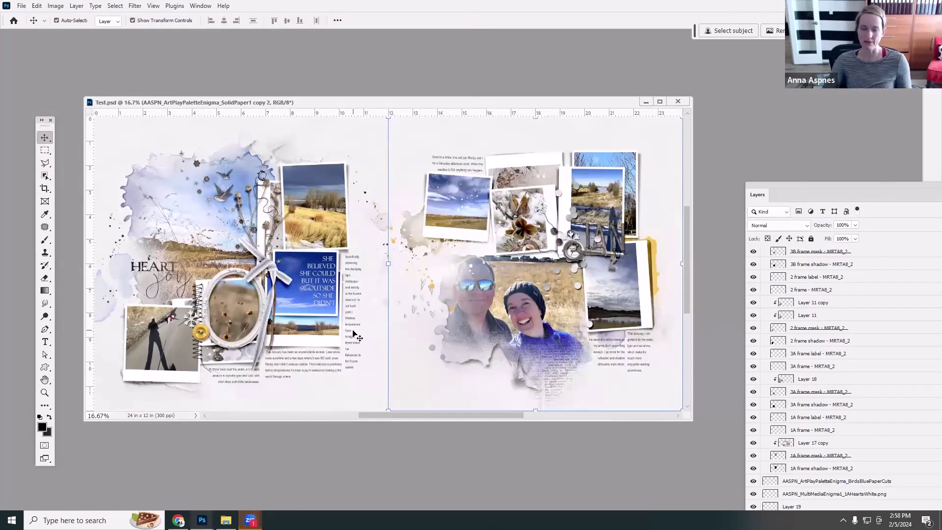
Step: Save a JPEG copy of the layout named Test in the Layouts folder, accepting the JPEG options
{"action": "left_click", "coordinate": [23, 6]}
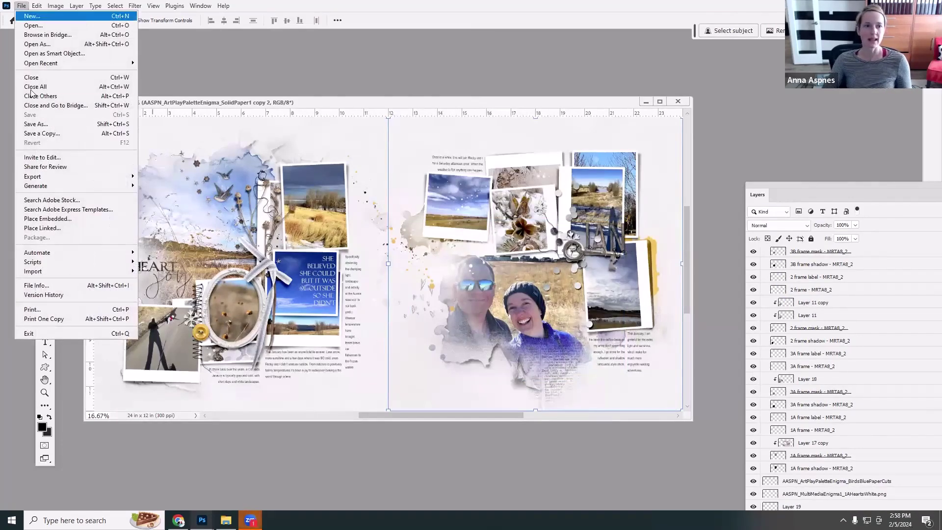
{"action": "left_click", "coordinate": [48, 124]}
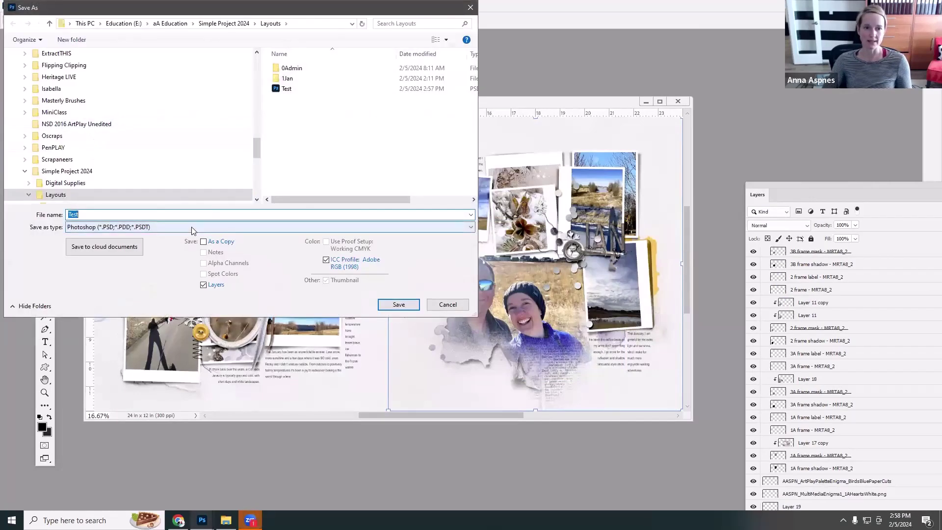
{"action": "left_click", "coordinate": [142, 227]}
{"action": "left_click", "coordinate": [126, 303]}
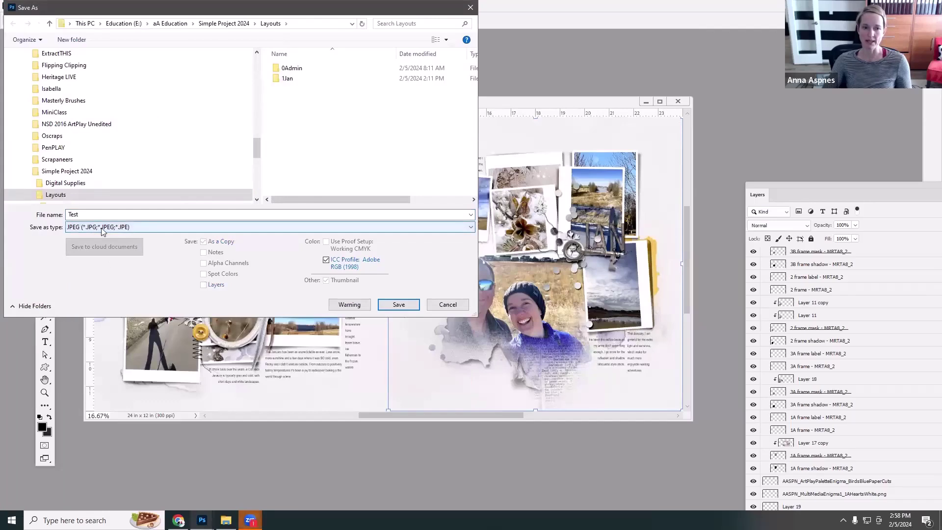
{"action": "left_click", "coordinate": [398, 305]}
{"action": "left_click", "coordinate": [522, 130]}
Step: Switch to File Explorer, open the Layouts folder and compare the previews and file sizes of the Test JPEG and PSD
{"action": "left_click", "coordinate": [226, 520]}
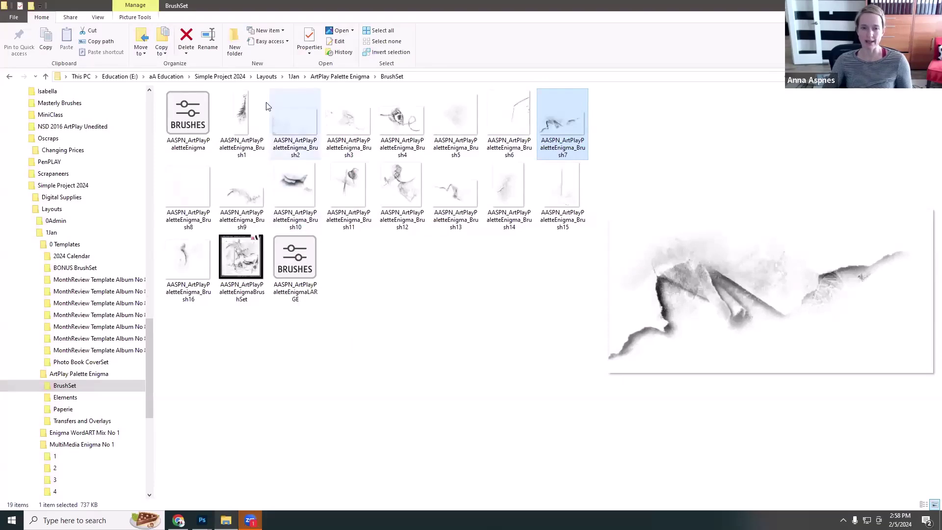
{"action": "left_click", "coordinate": [268, 77]}
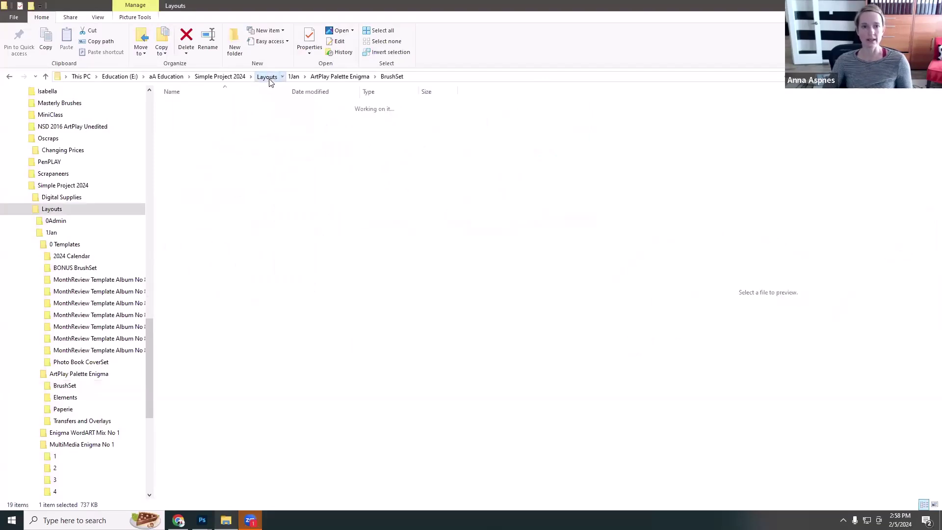
{"action": "left_click", "coordinate": [284, 130]}
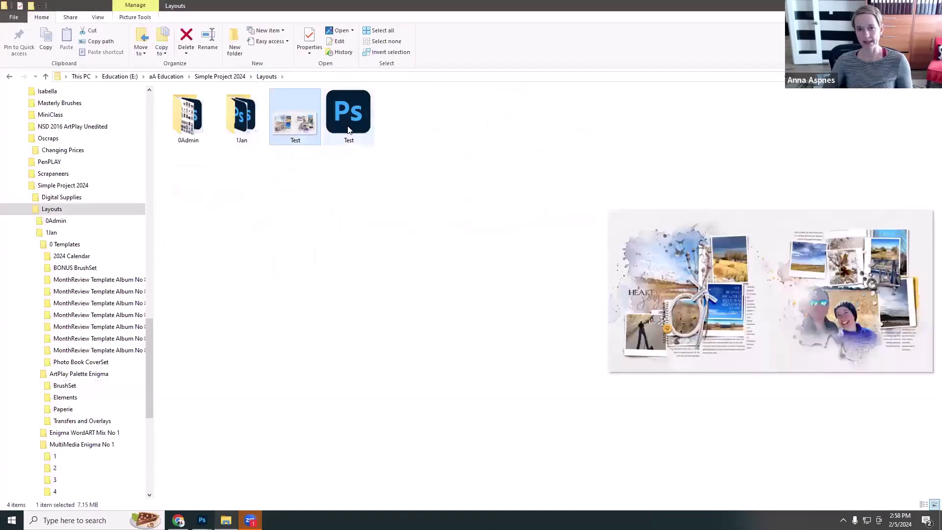
{"action": "left_click", "coordinate": [348, 130]}
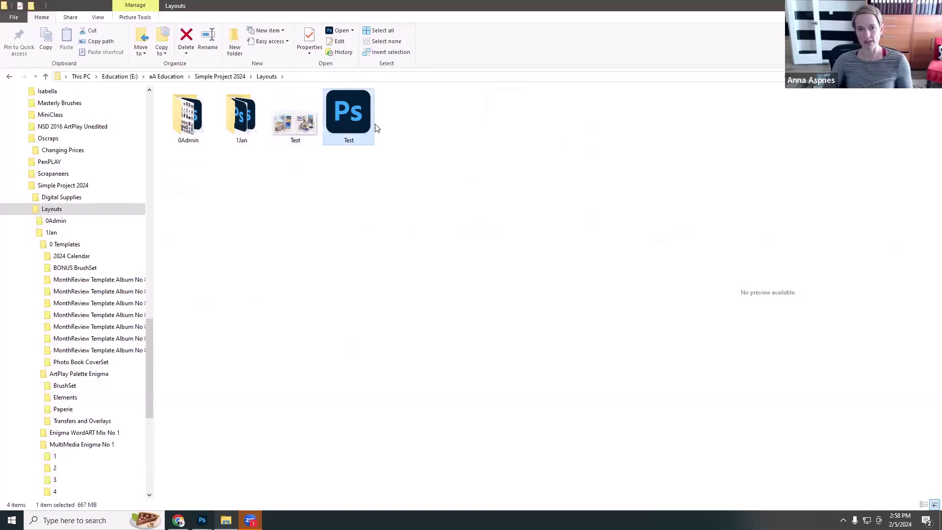
{"action": "mouse_move", "coordinate": [335, 133]}
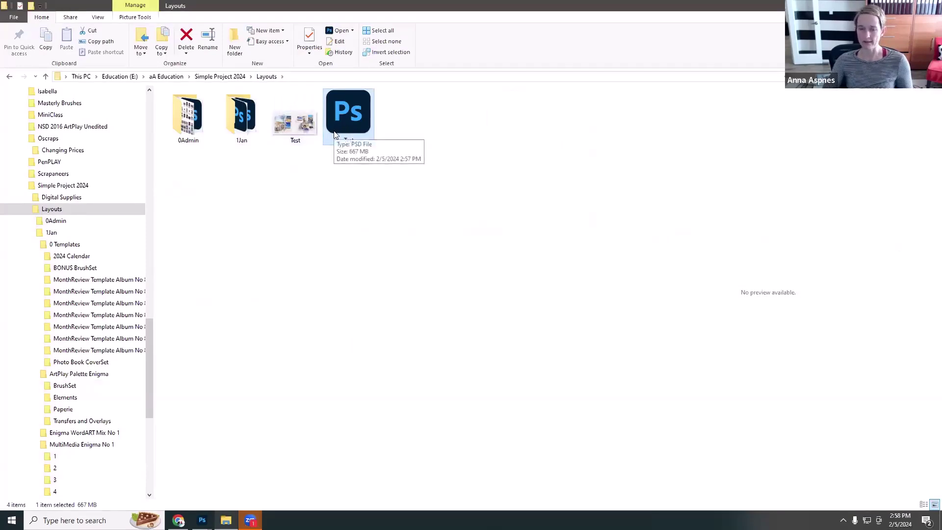
{"action": "left_click", "coordinate": [299, 130]}
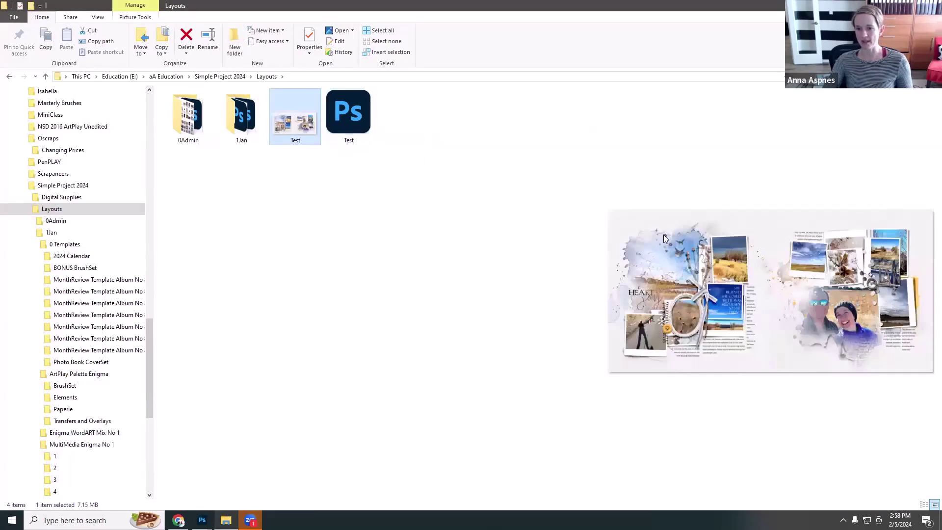
{"action": "left_click", "coordinate": [356, 128]}
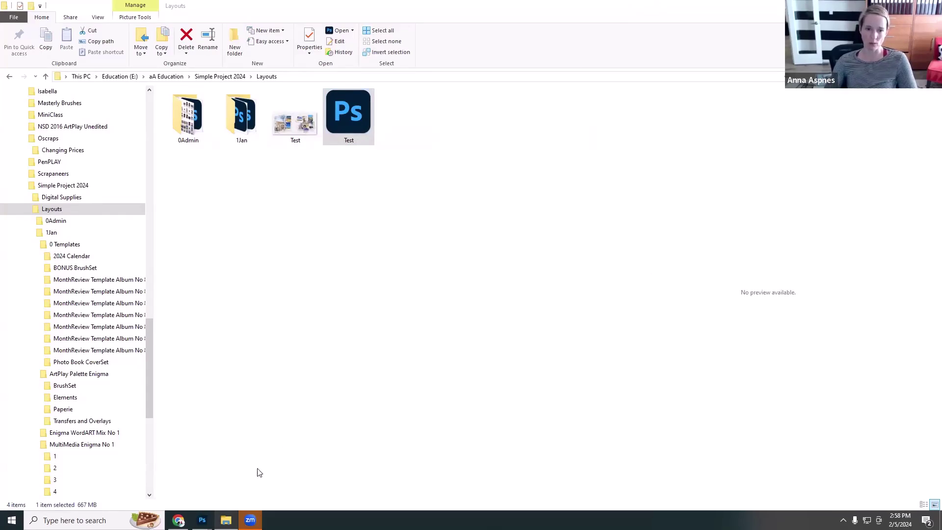
Step: Return to the Test.psd layout in Photoshop and shift its document window slightly
{"action": "mouse_move", "coordinate": [202, 519]}
{"action": "left_click", "coordinate": [190, 458]}
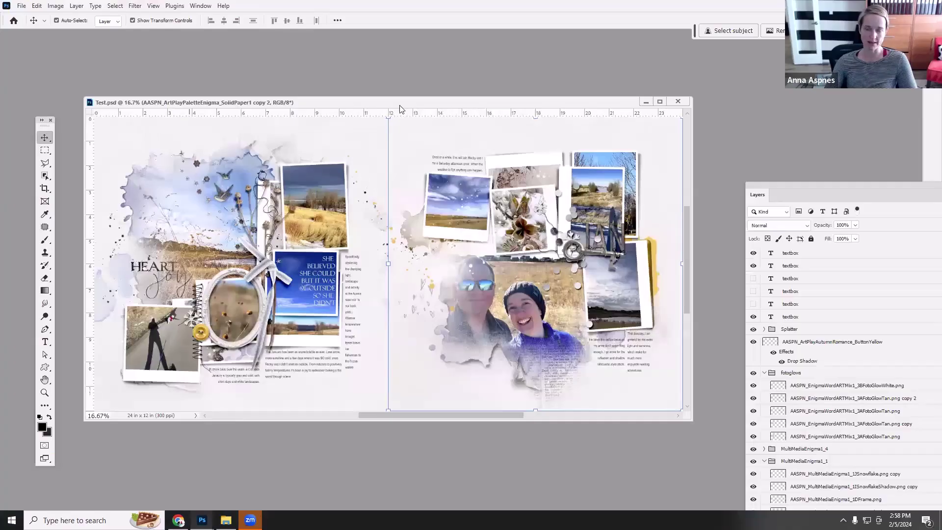
{"action": "left_click_drag", "start_coordinate": [427, 106], "coordinate": [402, 102]}
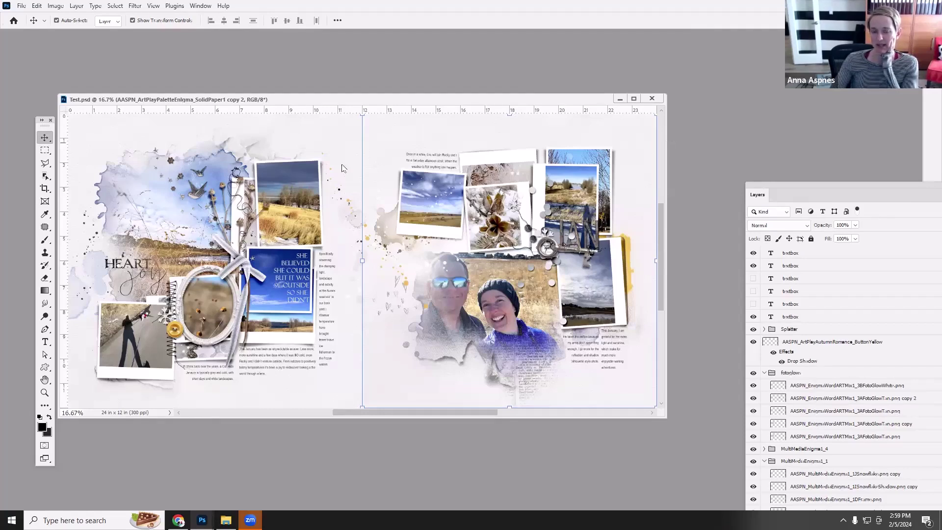
Step: Switch to Chrome, open The Simple Digital Scrapbooking Photo Book Project Facebook group and select its web address
{"action": "left_click", "coordinate": [178, 520]}
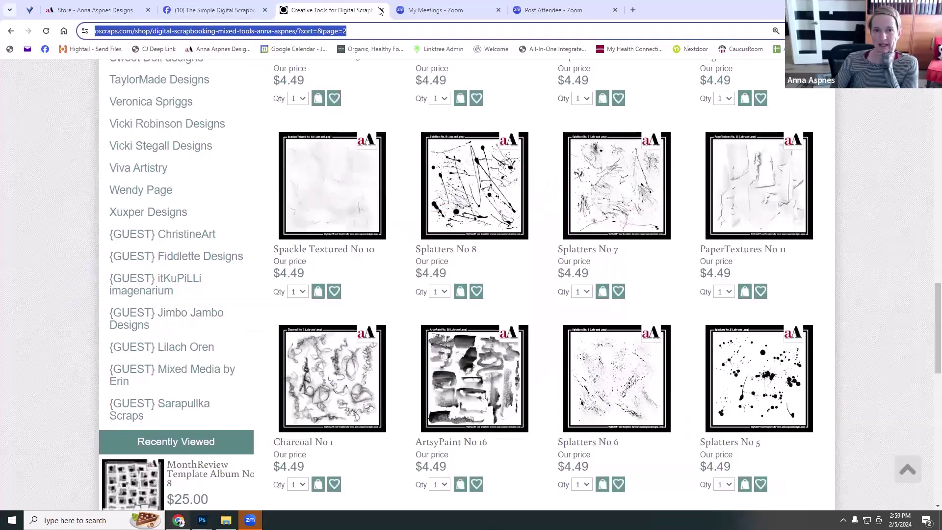
{"action": "left_click", "coordinate": [231, 8]}
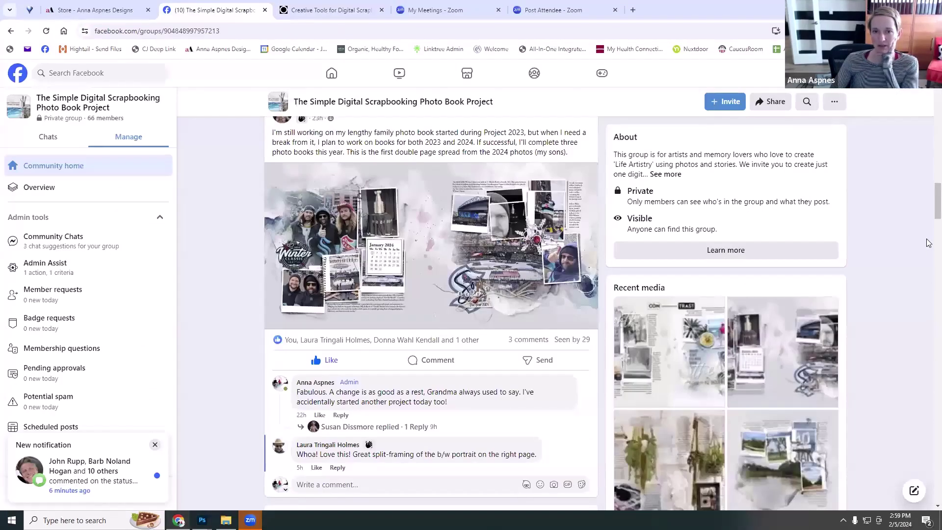
{"action": "left_click", "coordinate": [203, 31]}
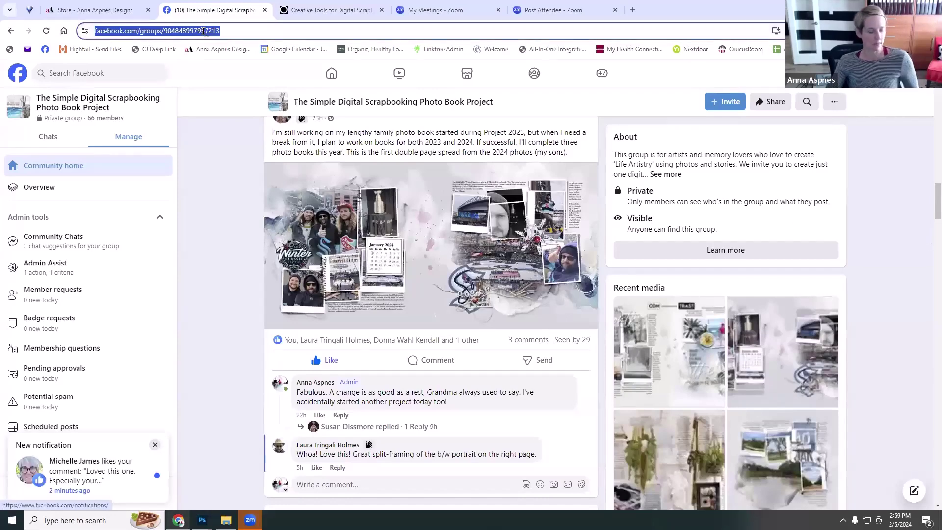
{"action": "left_click", "coordinate": [661, 179]}
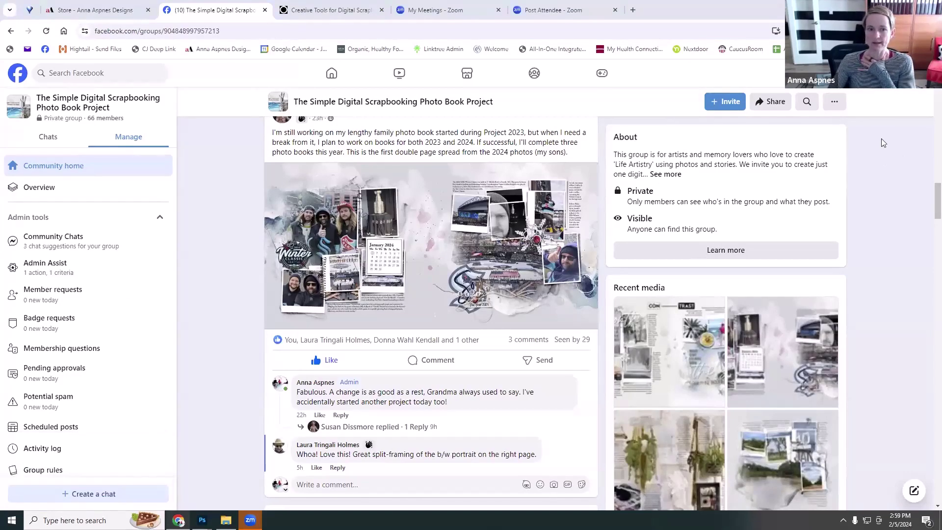
Step: Browse the group's feed past members' January spreads to the January Simple Project Layout post
{"action": "scroll", "coordinate": [584, 196], "scroll_direction": "down", "scroll_amount": 10}
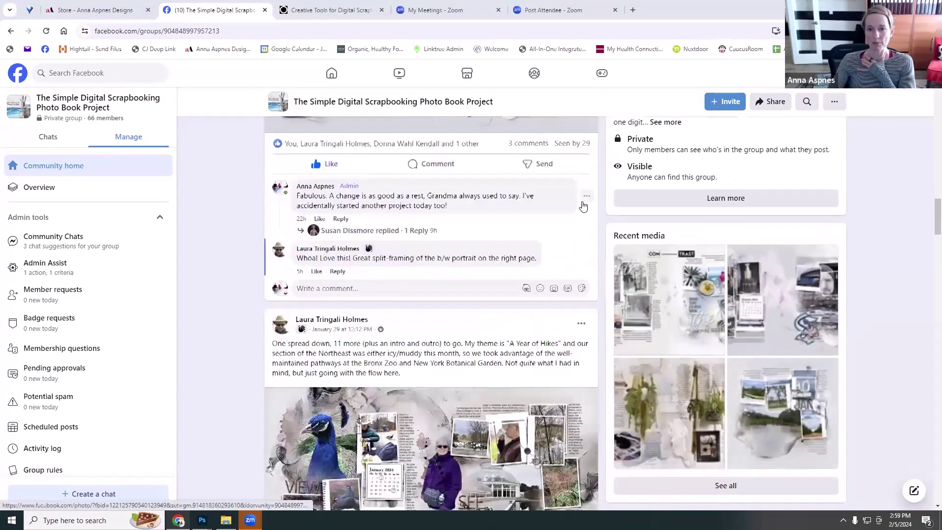
{"action": "scroll", "coordinate": [585, 191], "scroll_direction": "down", "scroll_amount": 7}
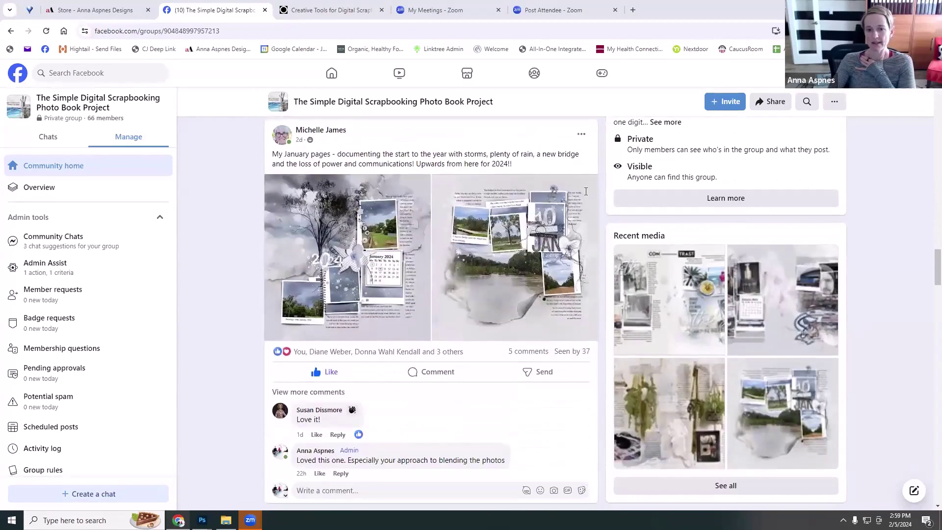
{"action": "scroll", "coordinate": [585, 192], "scroll_direction": "down", "scroll_amount": 3}
{"action": "scroll", "coordinate": [585, 192], "scroll_direction": "down", "scroll_amount": 7}
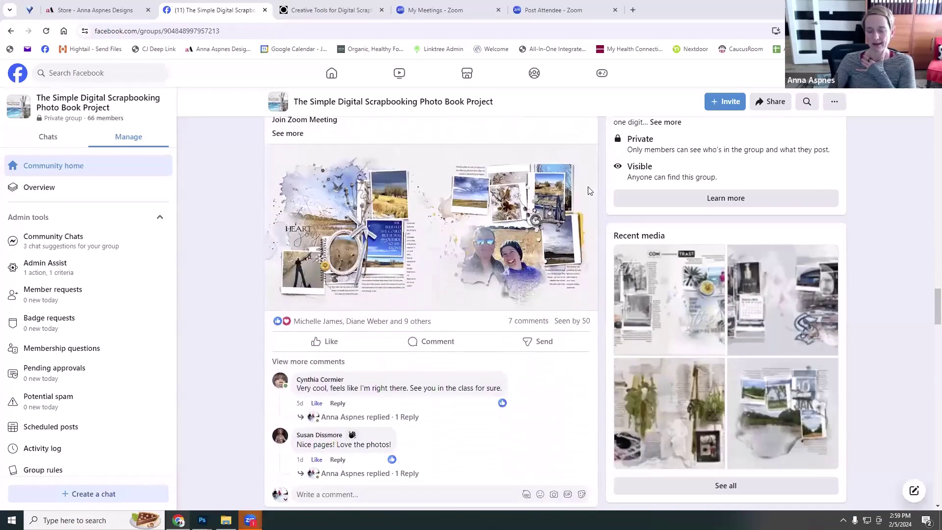
{"action": "scroll", "coordinate": [589, 191], "scroll_direction": "down", "scroll_amount": 2}
{"action": "scroll", "coordinate": [589, 190], "scroll_direction": "up", "scroll_amount": 3}
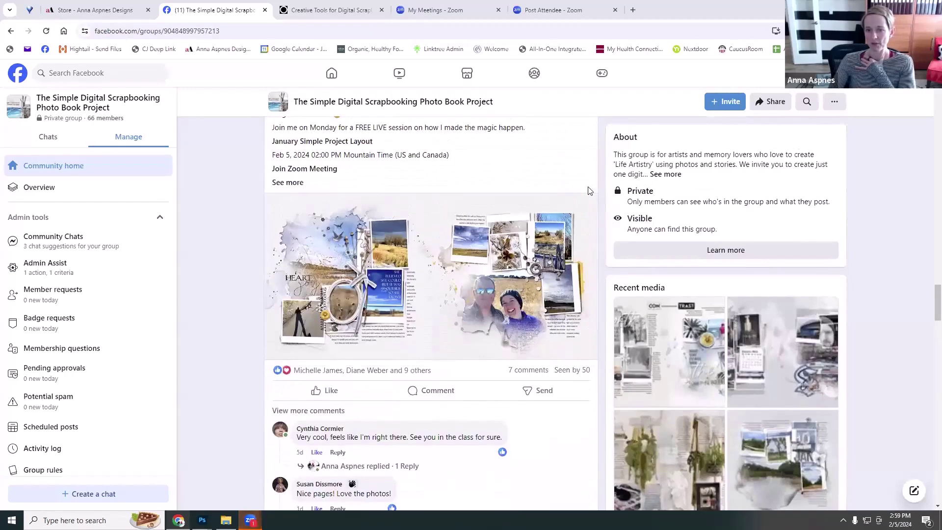
Step: Review the members' newer January spreads in the group feed, comparing them with the January Simple Project Layout post
{"action": "scroll", "coordinate": [591, 189], "scroll_direction": "up", "scroll_amount": 10}
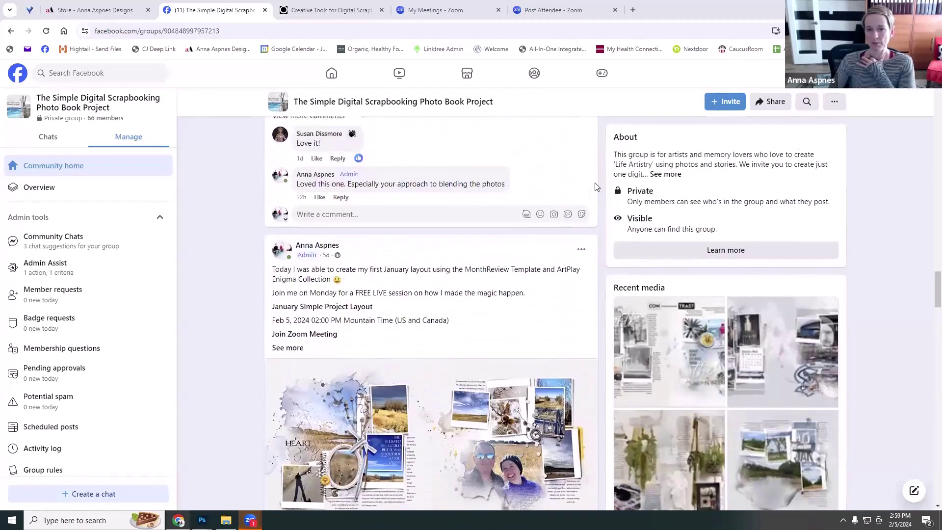
{"action": "scroll", "coordinate": [595, 186], "scroll_direction": "up", "scroll_amount": 10}
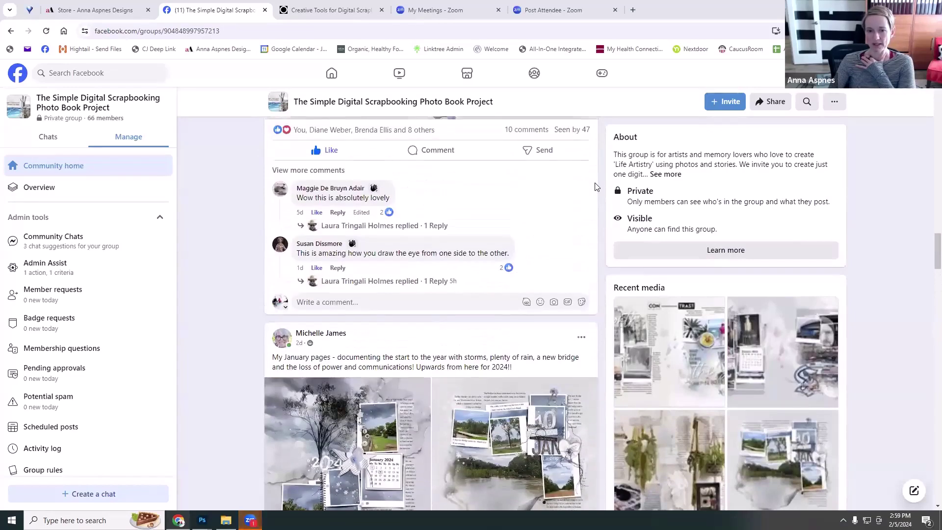
{"action": "scroll", "coordinate": [595, 186], "scroll_direction": "up", "scroll_amount": 6}
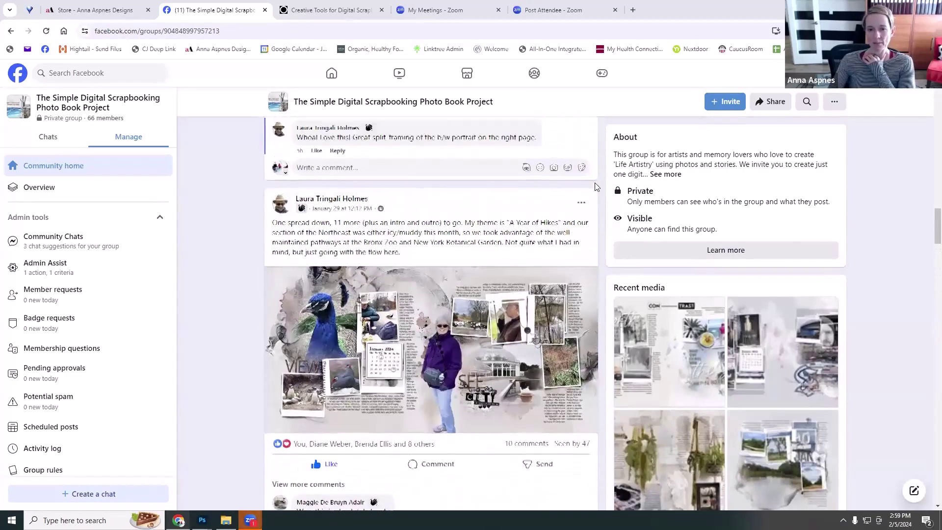
{"action": "scroll", "coordinate": [596, 188], "scroll_direction": "up", "scroll_amount": 1}
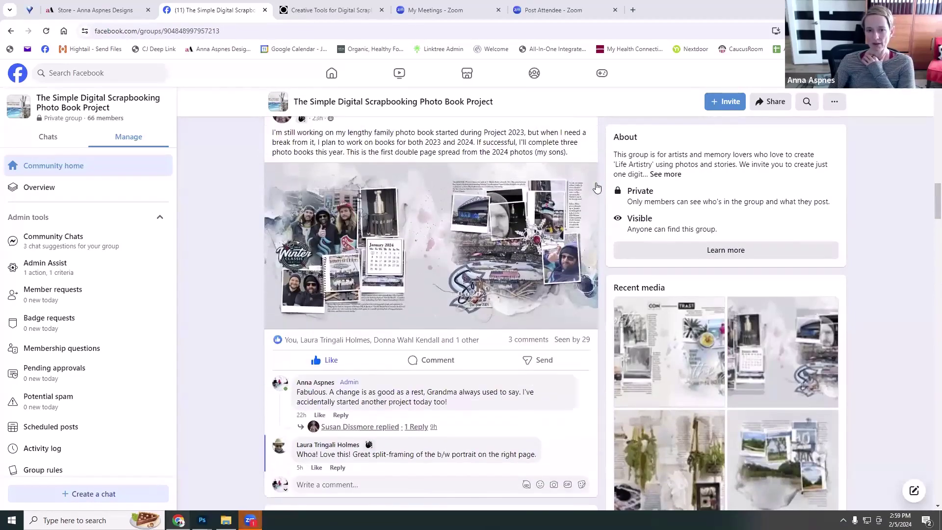
{"action": "scroll", "coordinate": [596, 188], "scroll_direction": "down", "scroll_amount": 8}
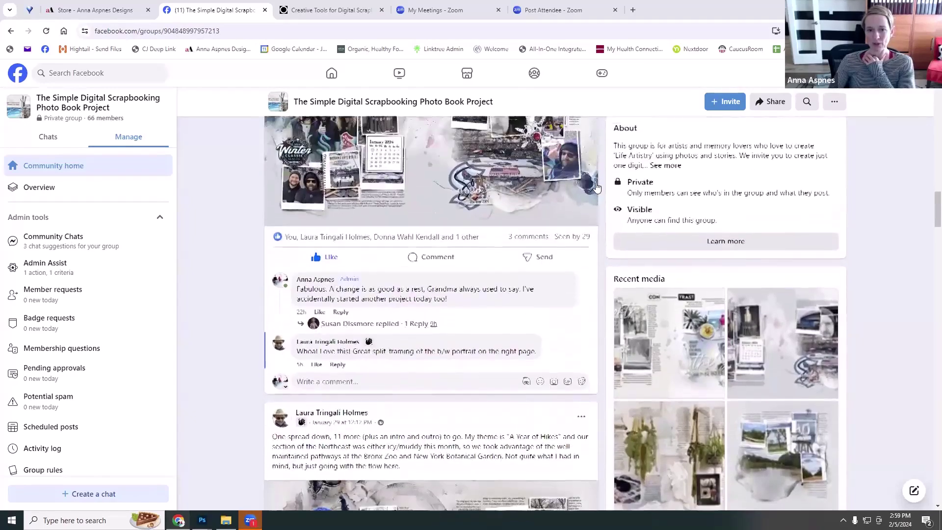
{"action": "scroll", "coordinate": [596, 188], "scroll_direction": "down", "scroll_amount": 7}
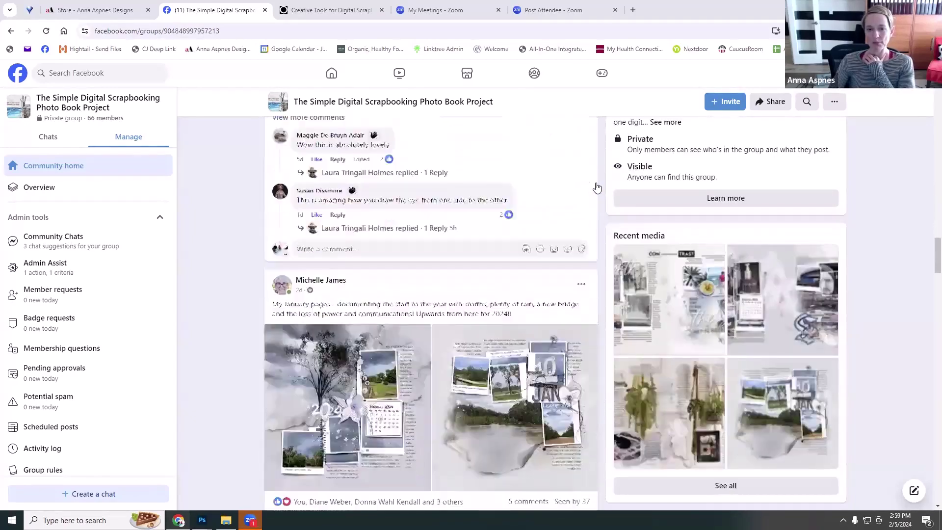
{"action": "scroll", "coordinate": [596, 188], "scroll_direction": "down", "scroll_amount": 2}
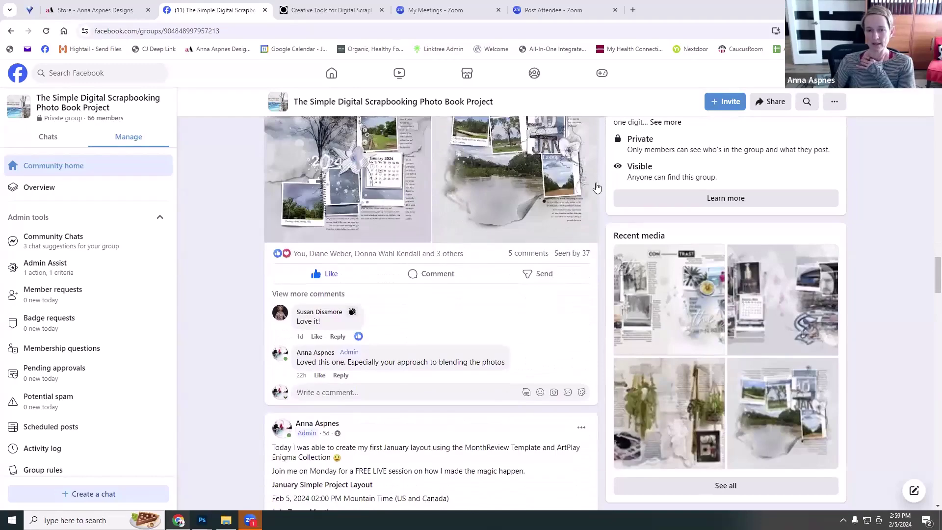
{"action": "scroll", "coordinate": [596, 188], "scroll_direction": "up", "scroll_amount": 2}
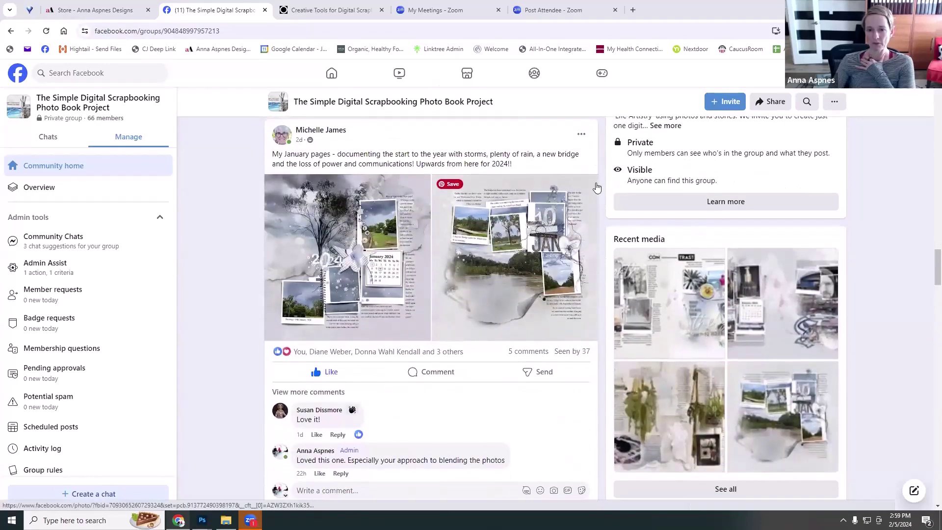
{"action": "scroll", "coordinate": [597, 188], "scroll_direction": "down", "scroll_amount": 7}
{"action": "scroll", "coordinate": [596, 188], "scroll_direction": "down", "scroll_amount": 7}
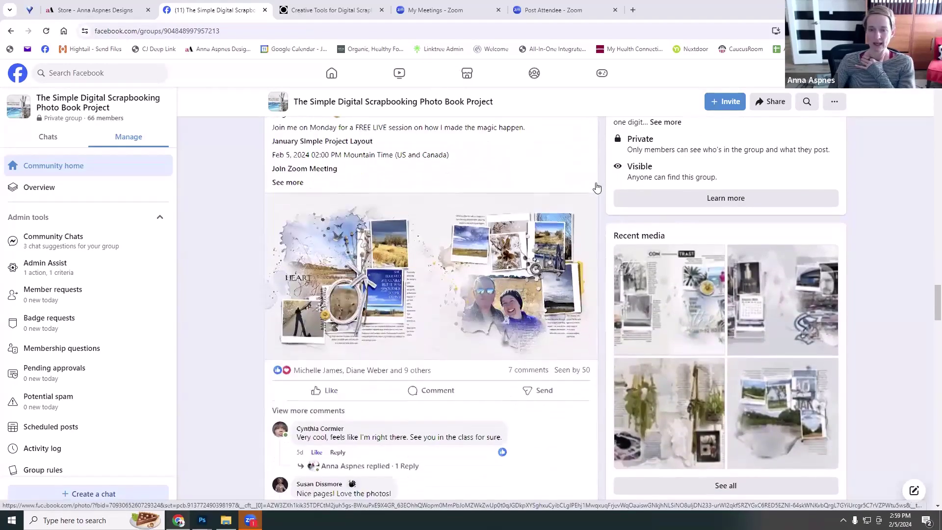
Step: Examine the group's older posts, from the Month Review Template No.8 spread through the photo book theme question to the member introductions
{"action": "scroll", "coordinate": [597, 188], "scroll_direction": "down", "scroll_amount": 5}
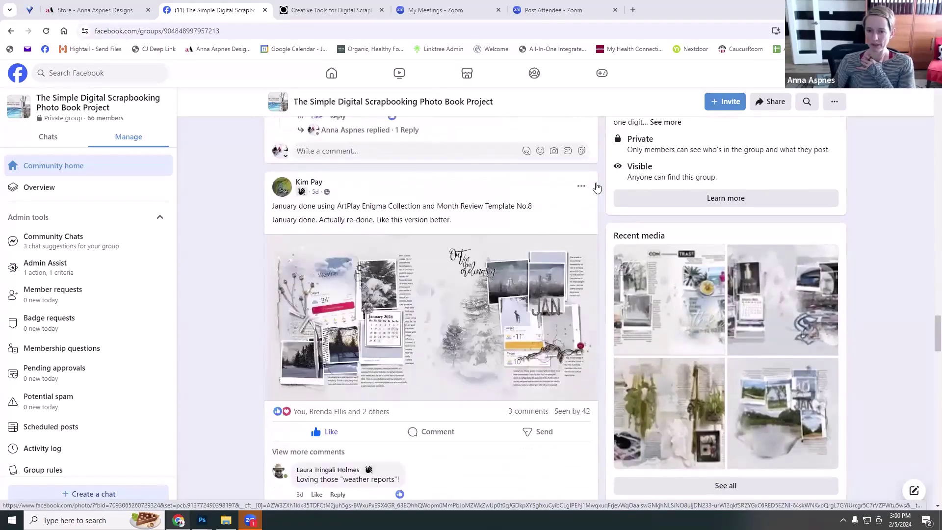
{"action": "scroll", "coordinate": [601, 183], "scroll_direction": "down", "scroll_amount": 7}
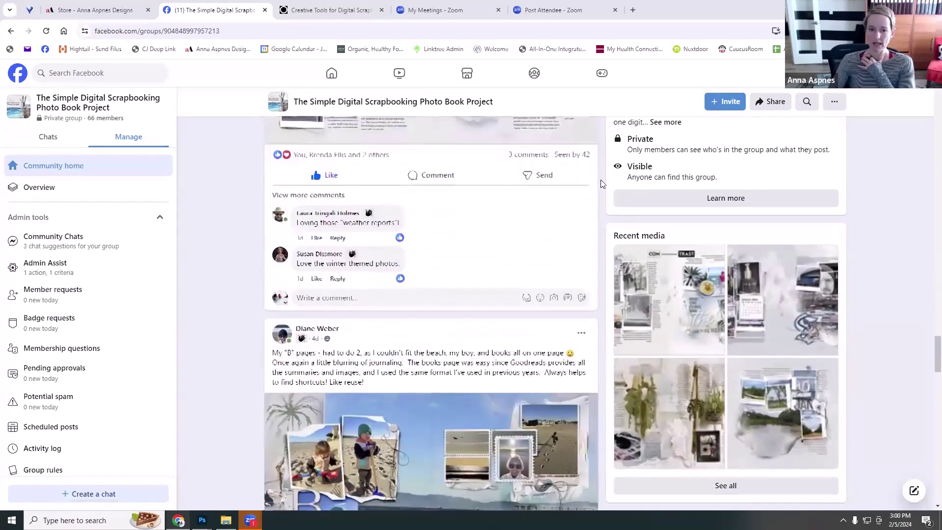
{"action": "scroll", "coordinate": [602, 183], "scroll_direction": "down", "scroll_amount": 15}
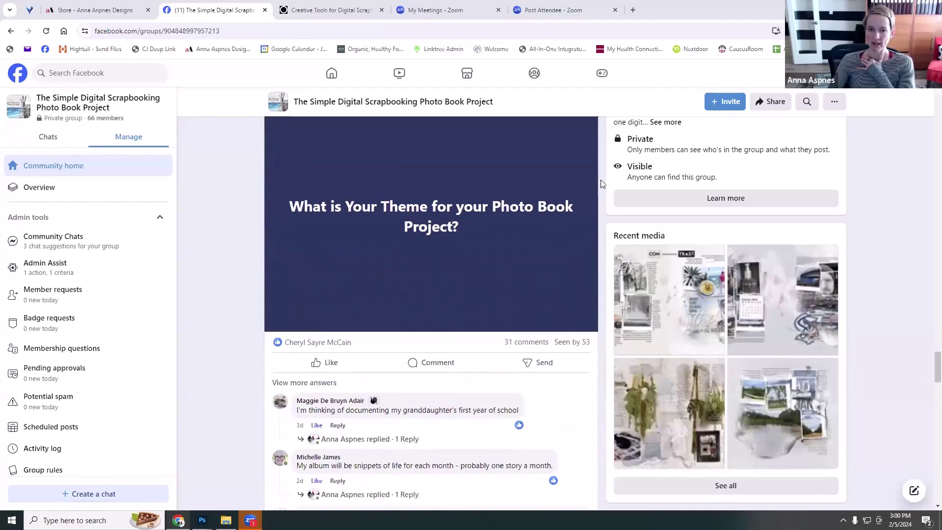
{"action": "scroll", "coordinate": [511, 229], "scroll_direction": "down", "scroll_amount": 10}
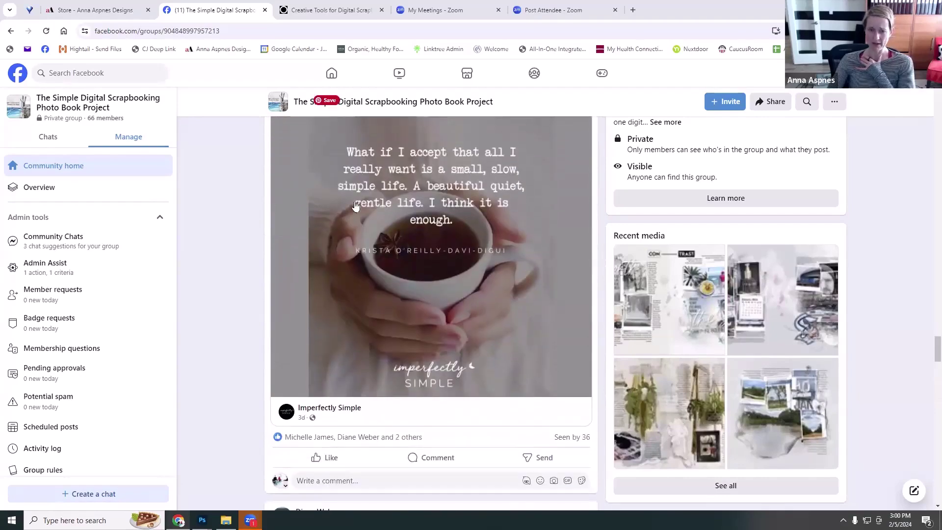
{"action": "scroll", "coordinate": [439, 238], "scroll_direction": "down", "scroll_amount": 7}
{"action": "scroll", "coordinate": [439, 238], "scroll_direction": "down", "scroll_amount": 13}
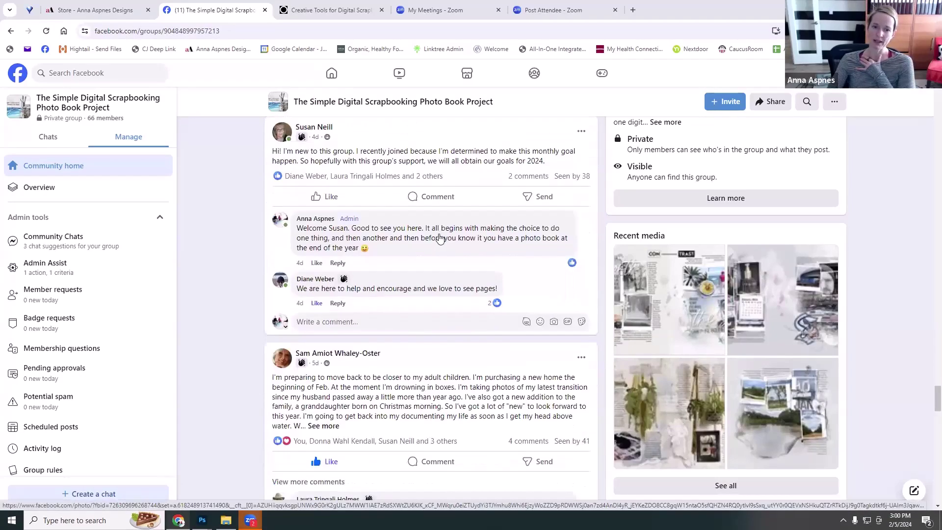
{"action": "scroll", "coordinate": [440, 235], "scroll_direction": "down", "scroll_amount": 4}
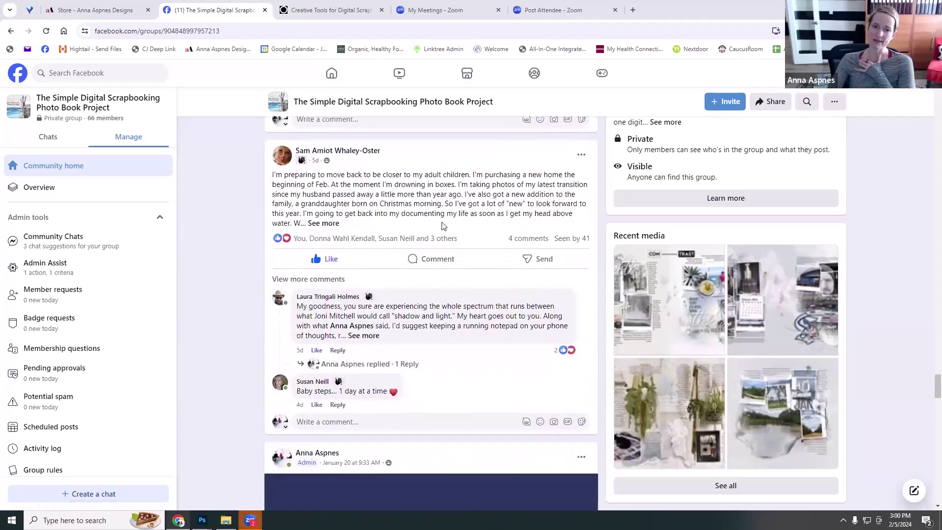
{"action": "scroll", "coordinate": [442, 223], "scroll_direction": "down", "scroll_amount": 3}
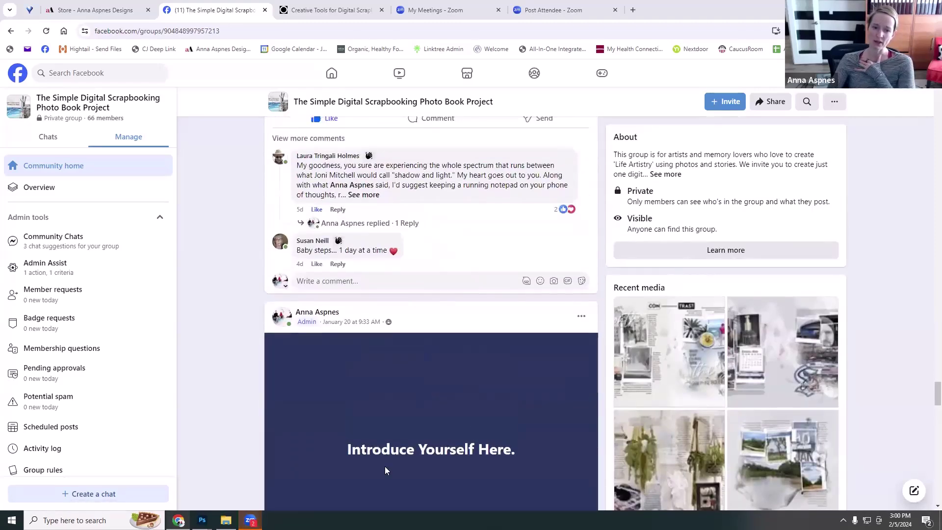
Step: Return to the Test.psd layout in Photoshop and move the floating Layers panel lower in the workspace
{"action": "mouse_move", "coordinate": [201, 512]}
{"action": "left_click", "coordinate": [182, 451]}
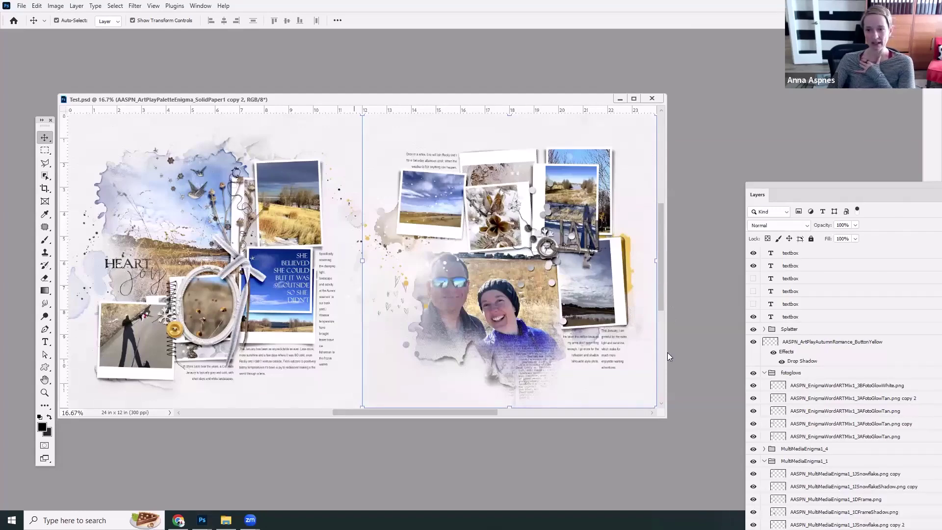
{"action": "left_click_drag", "start_coordinate": [897, 196], "coordinate": [899, 285]}
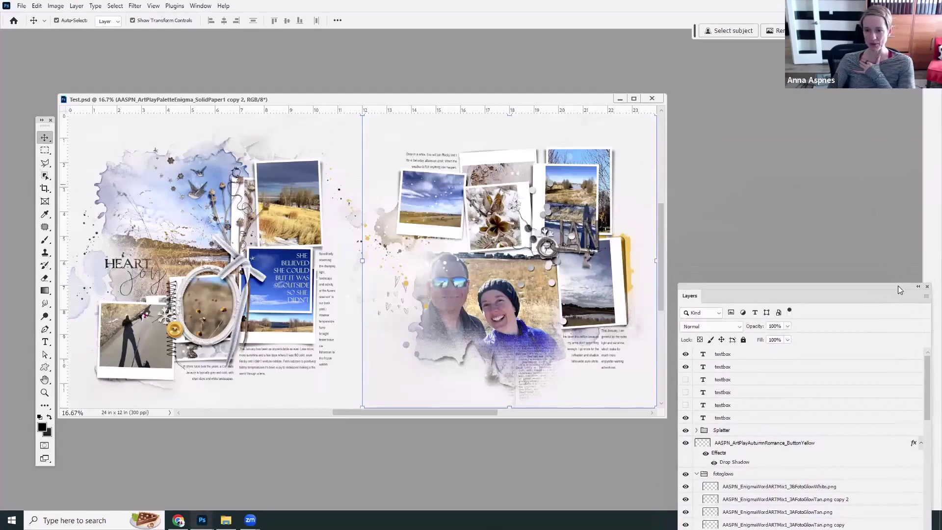